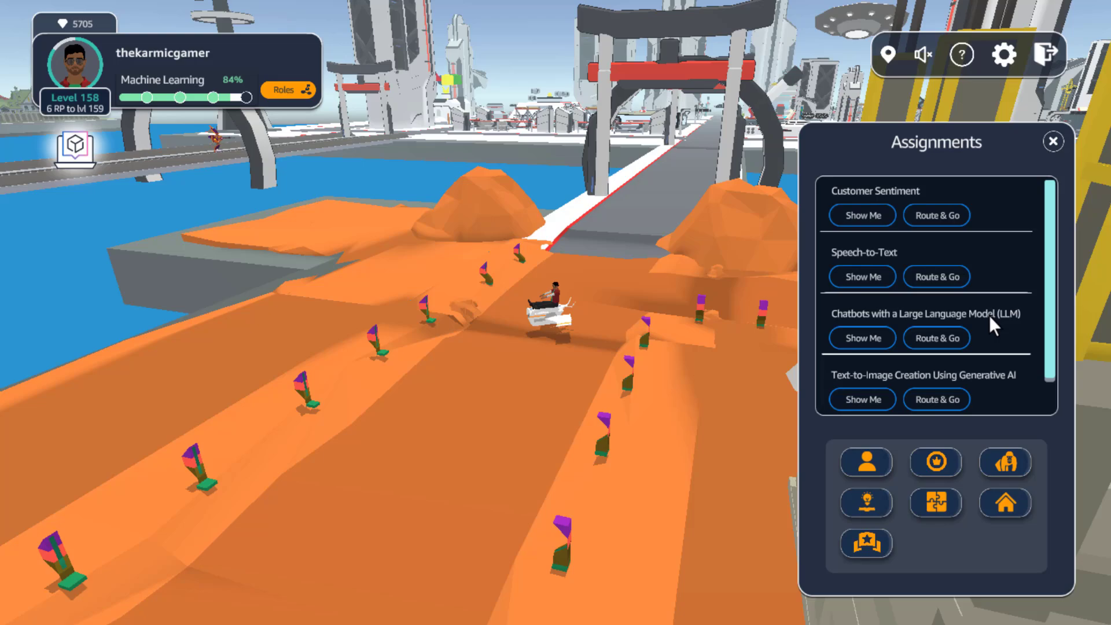
- Travel to the Speech-to-Text assignment's location and start the conversation with the waiting character
click(943, 278)
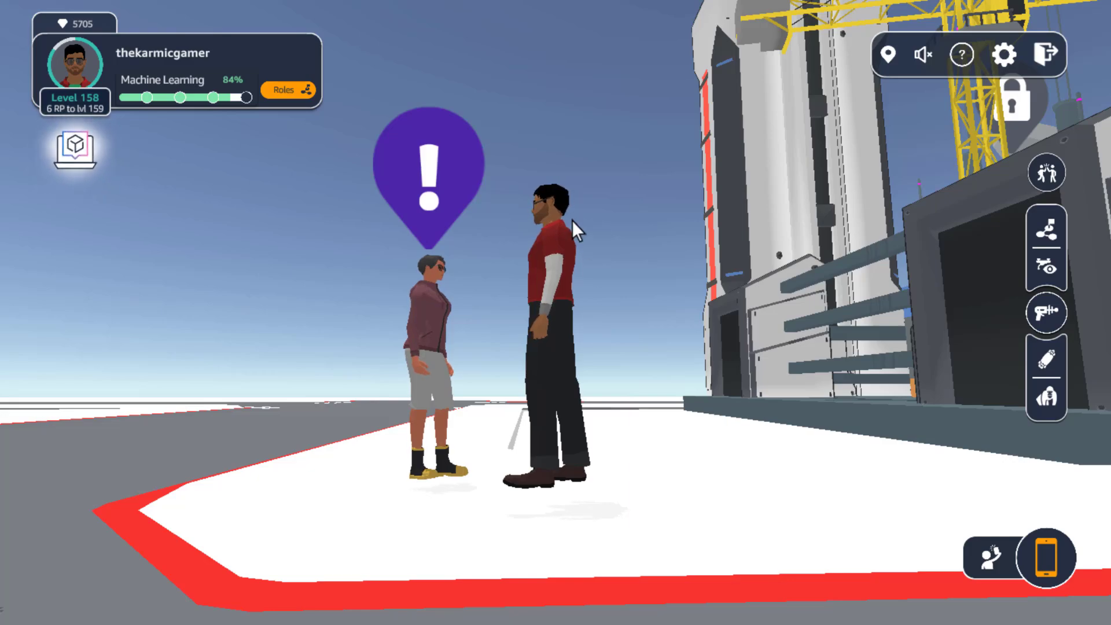
drag(221, 234, 814, 360)
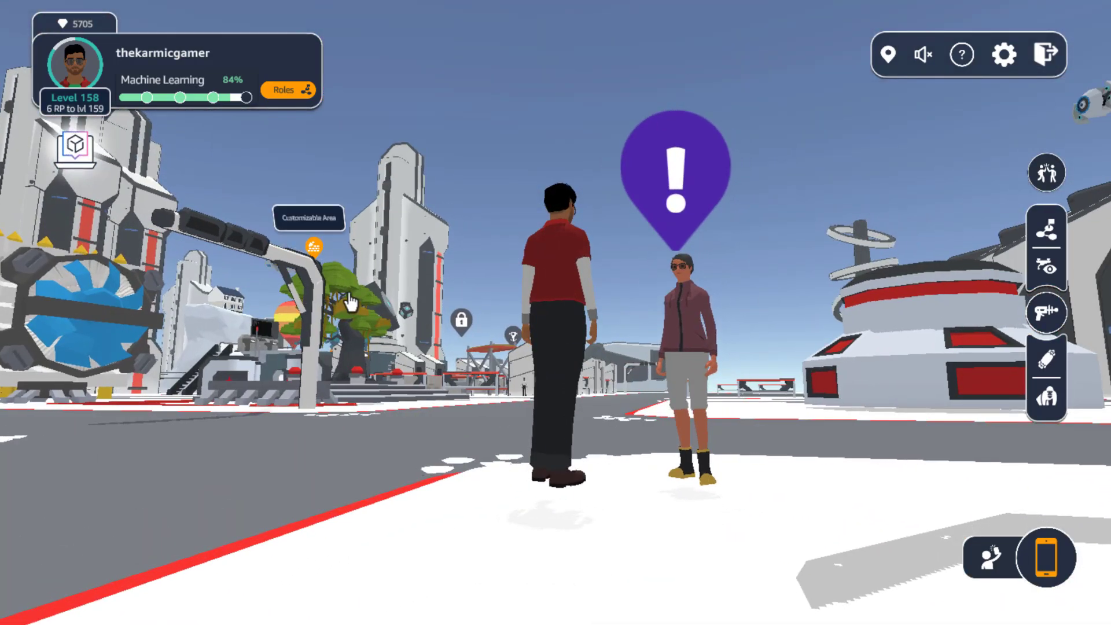
mouse_move(349, 299)
mouse_down()
mouse_move(789, 372)
mouse_move(752, 422)
mouse_move(515, 411)
mouse_move(370, 350)
mouse_move(685, 387)
mouse_move(874, 375)
mouse_move(355, 298)
mouse_move(798, 372)
mouse_move(1019, 524)
mouse_up()
click(410, 132)
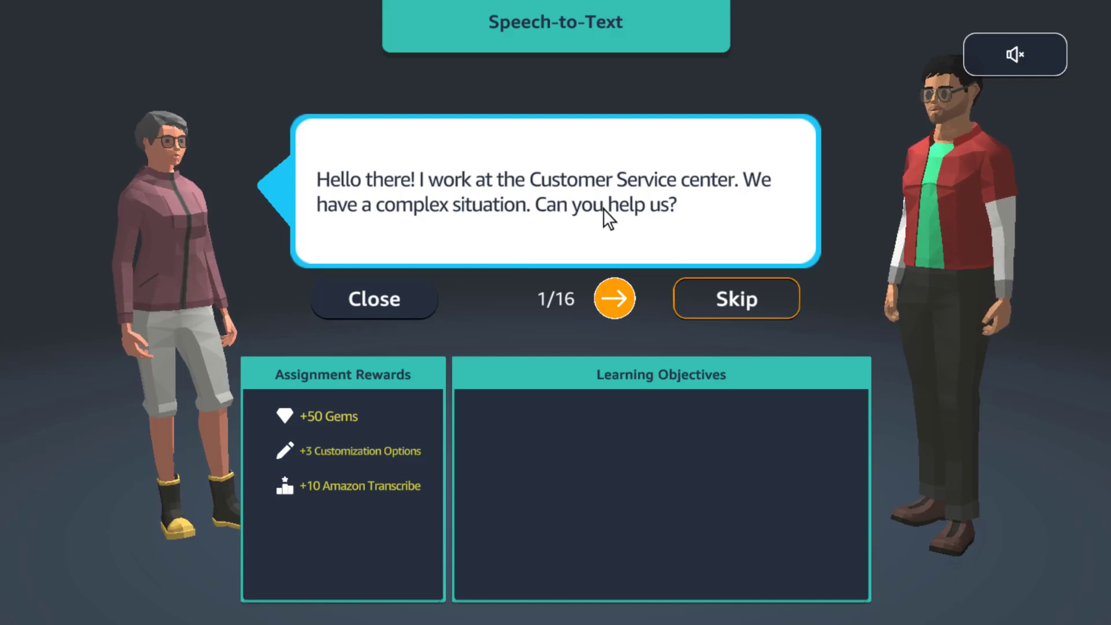
- Read through the Speech-to-Text conversation to its final page, then accept and start the assignment
click(616, 300)
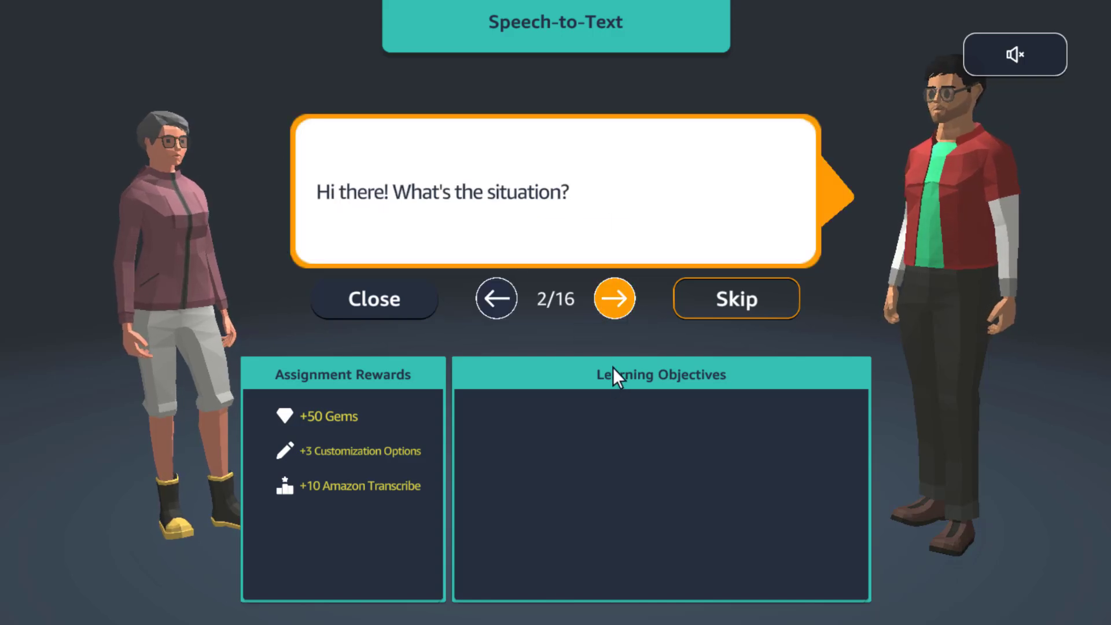
click(615, 300)
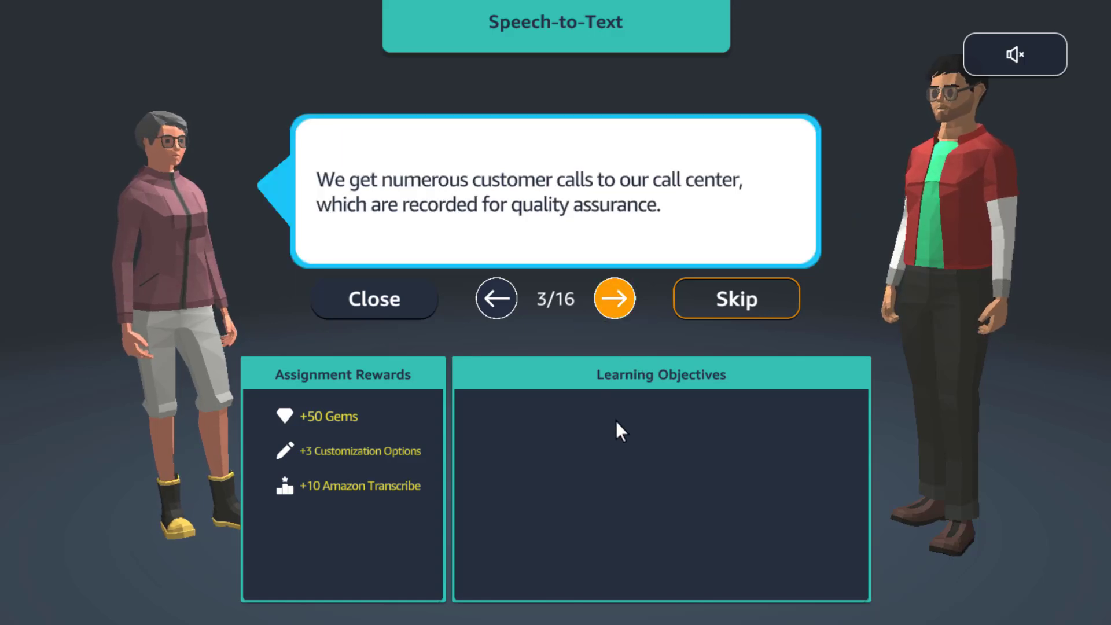
click(612, 305)
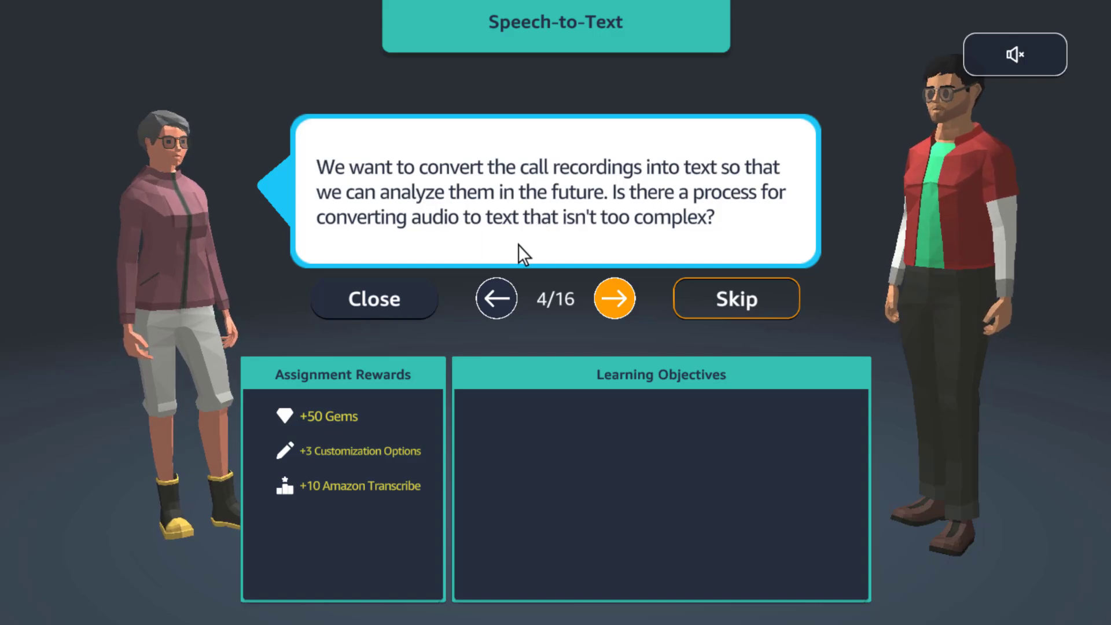
click(615, 301)
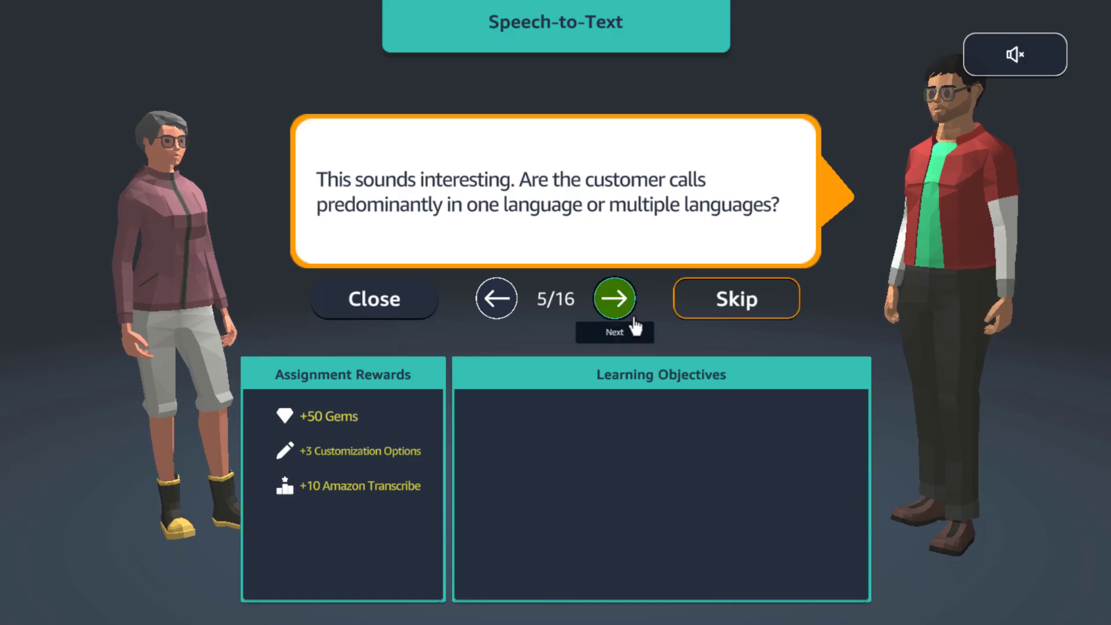
click(602, 305)
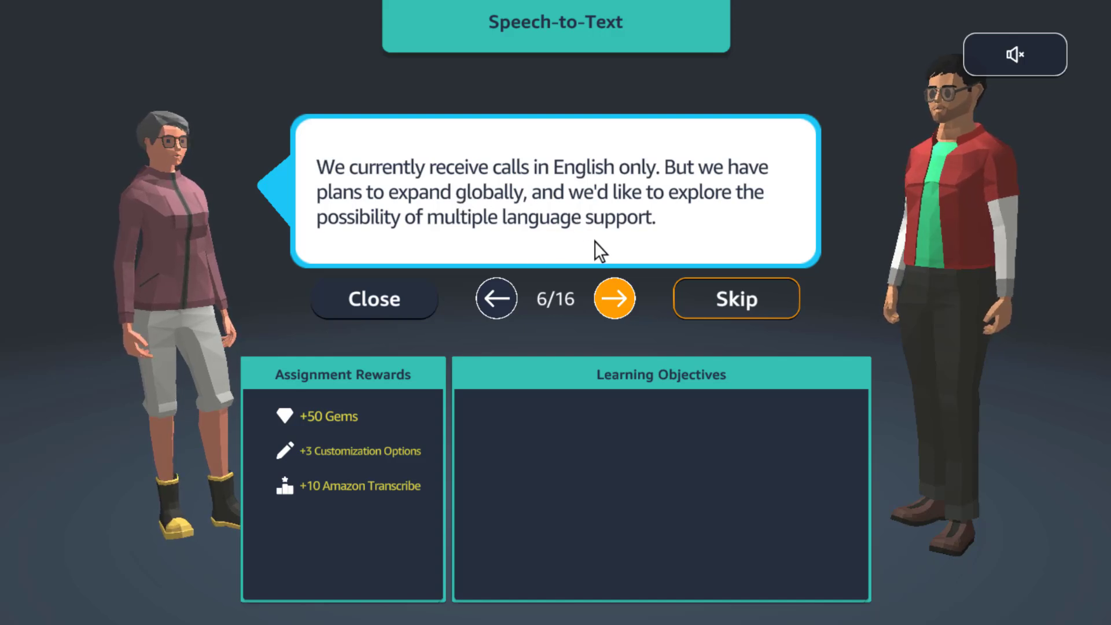
click(615, 304)
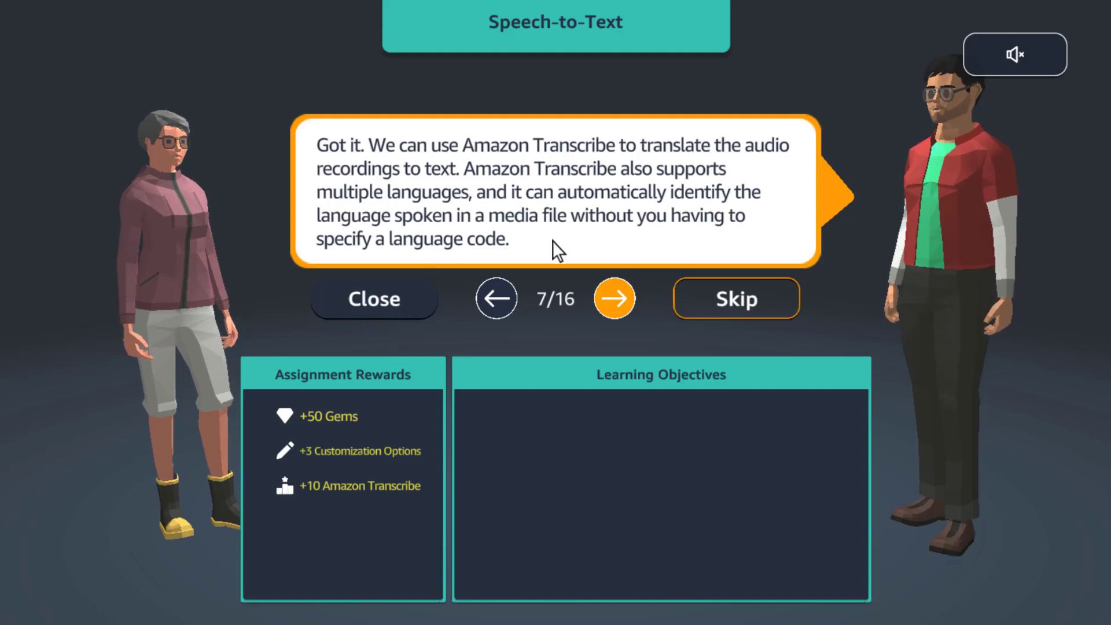
click(607, 309)
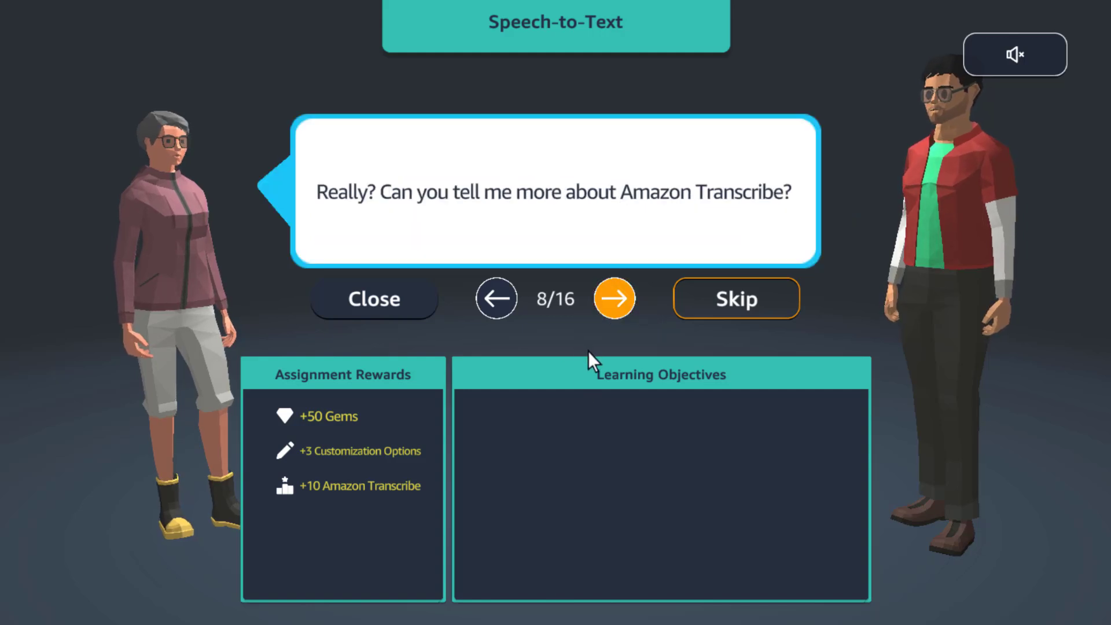
click(617, 307)
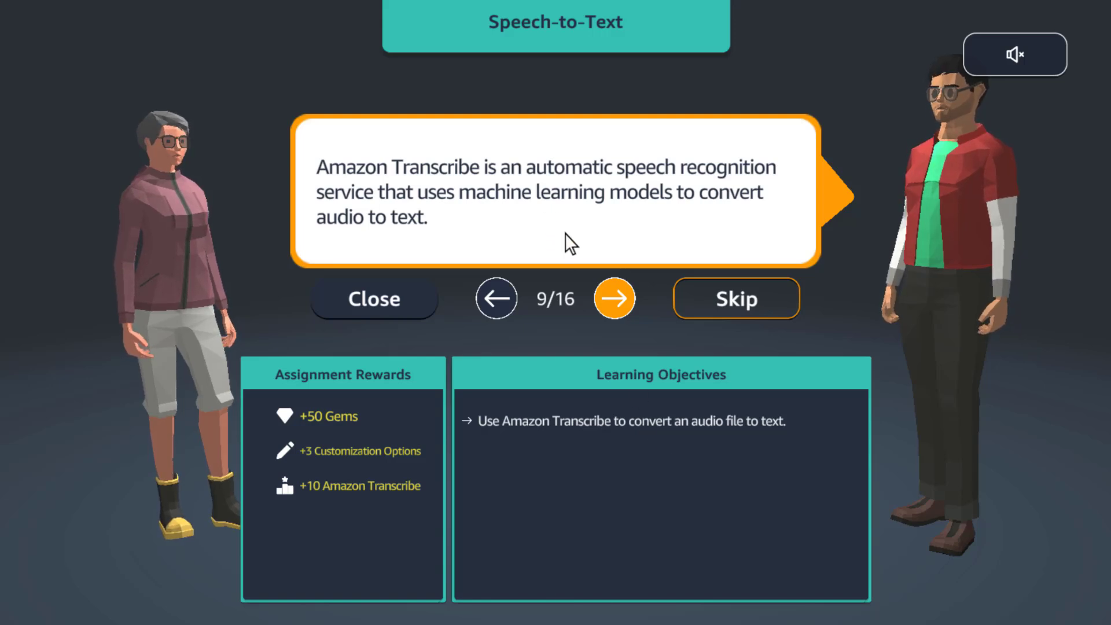
click(613, 306)
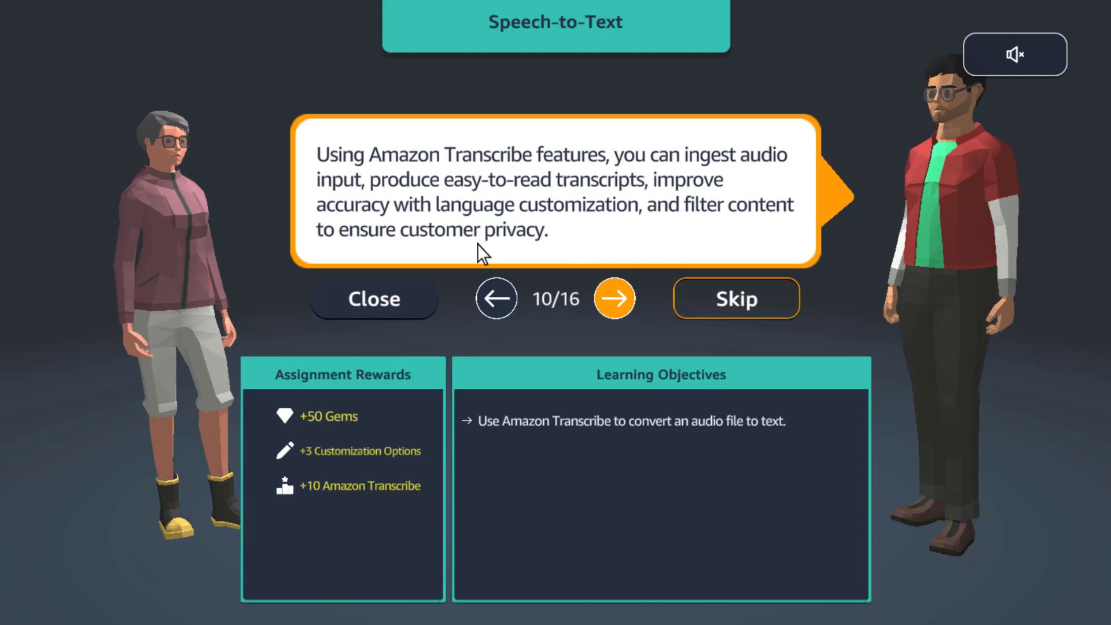
click(617, 302)
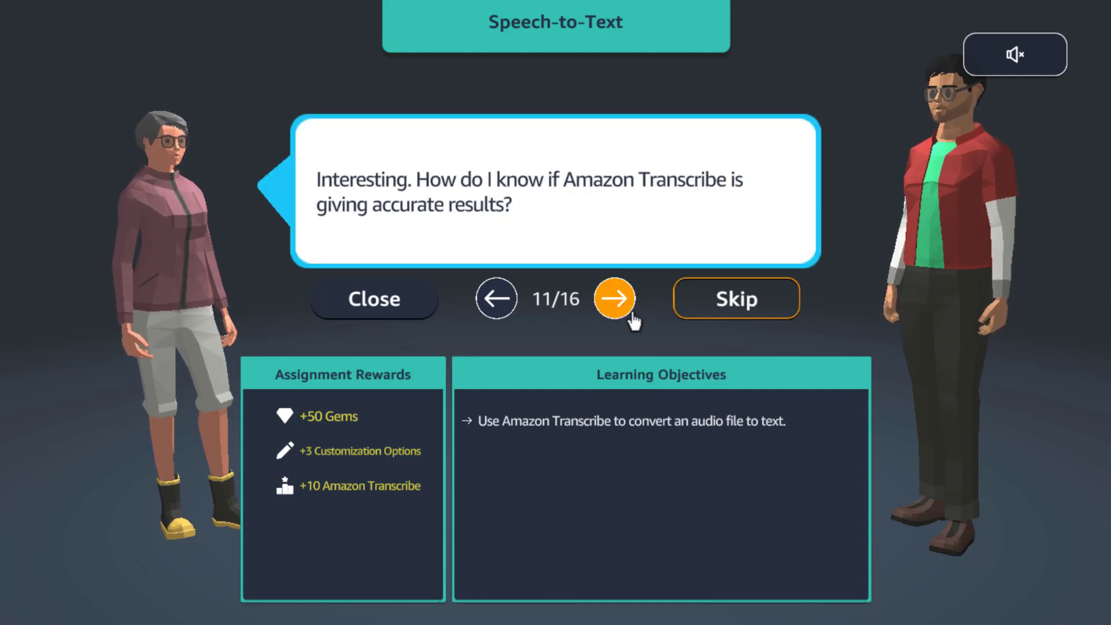
click(611, 304)
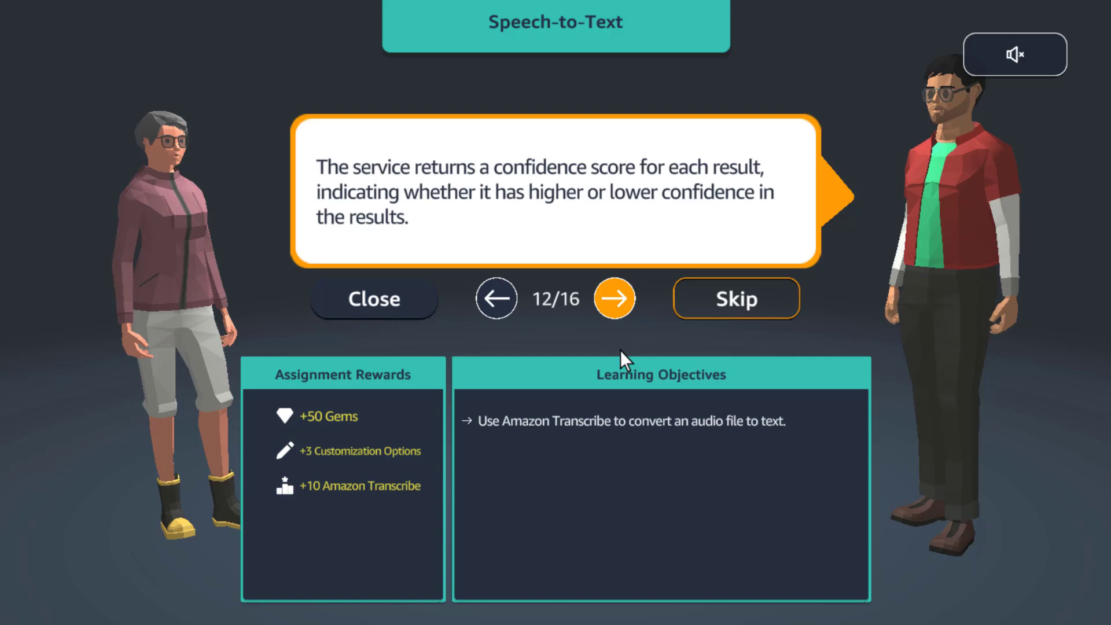
click(615, 304)
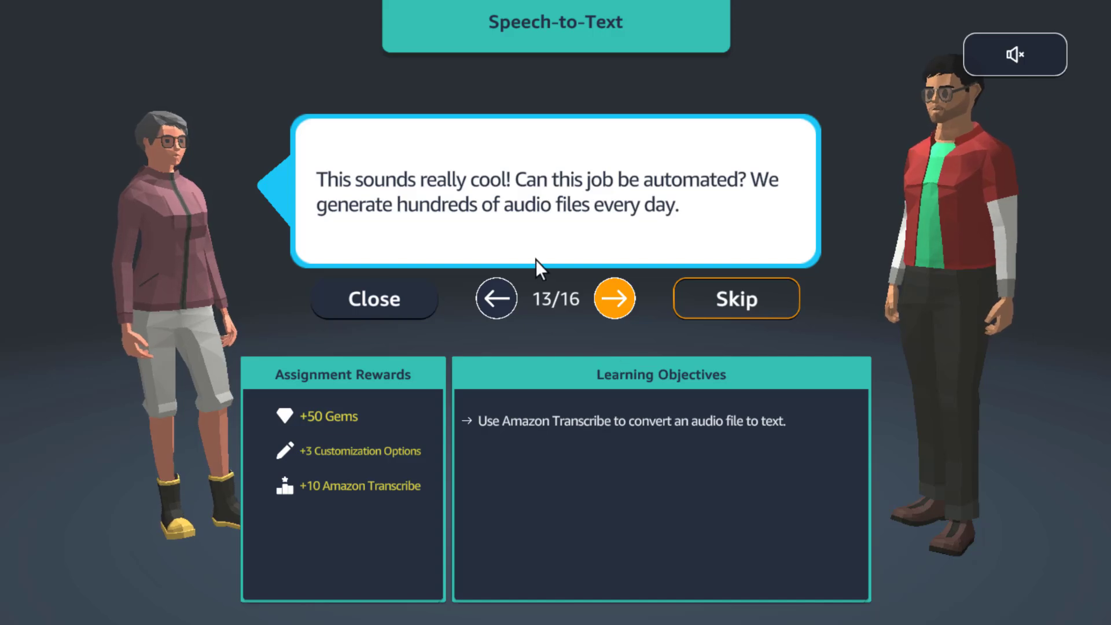
click(614, 298)
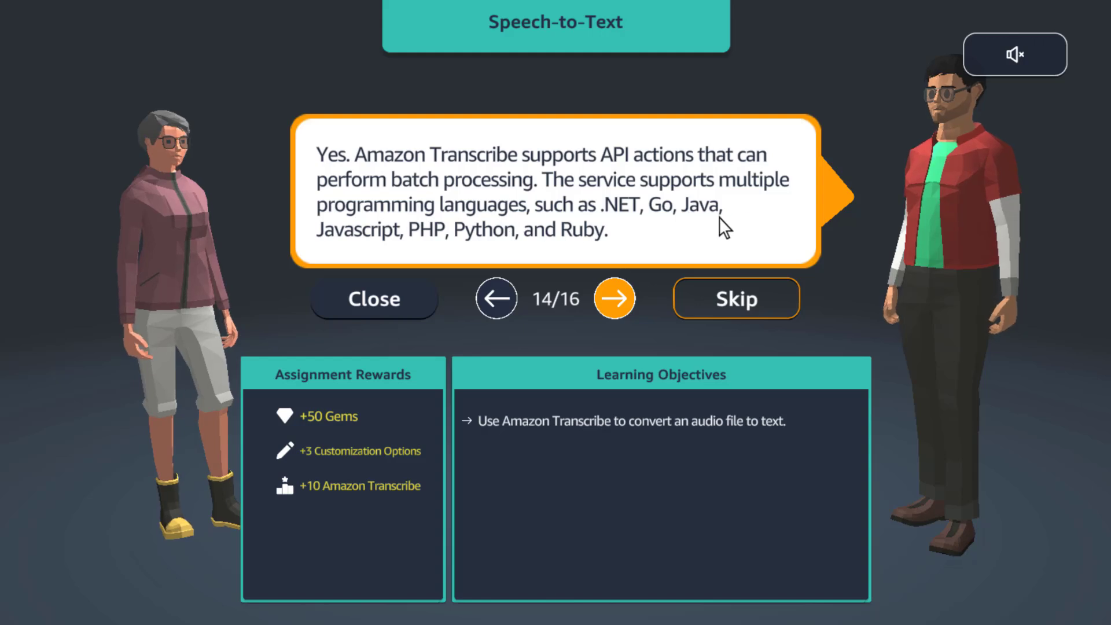
click(617, 301)
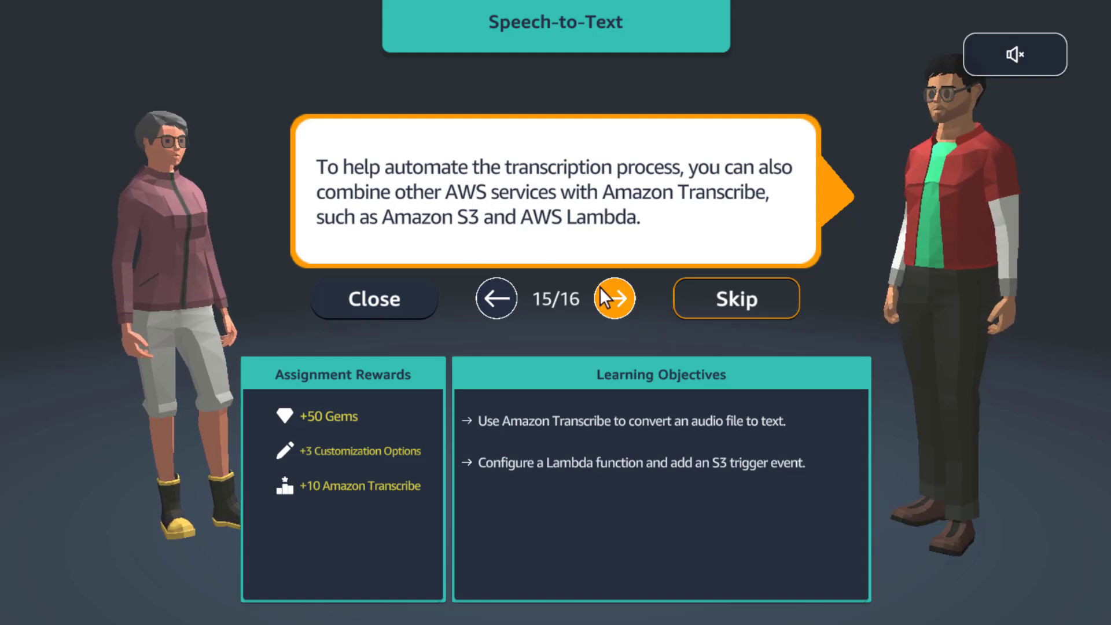
click(612, 297)
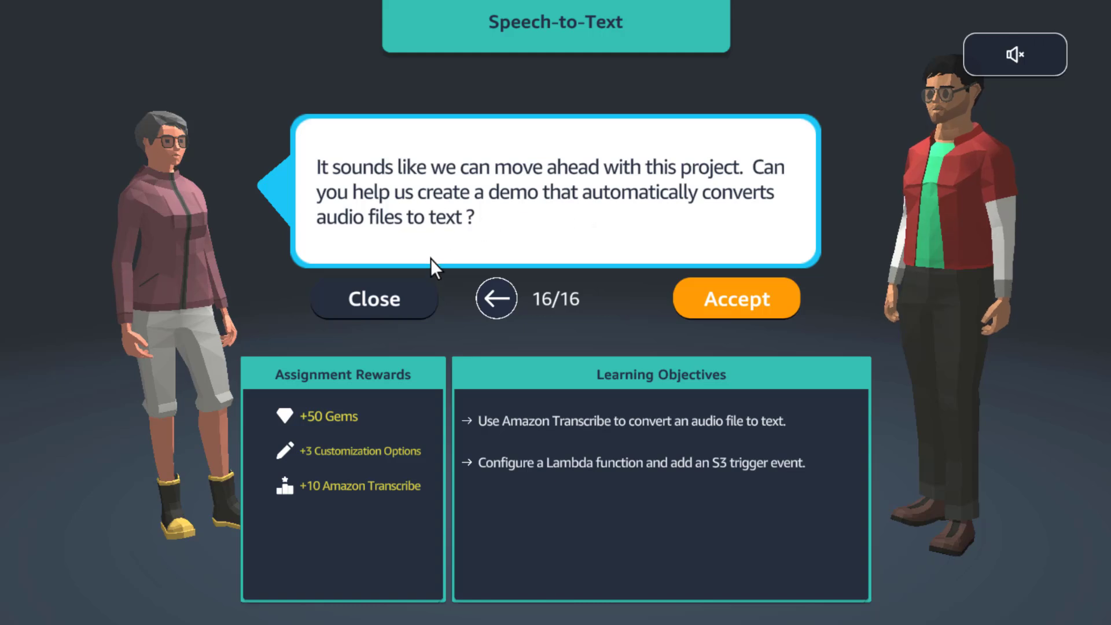
click(729, 311)
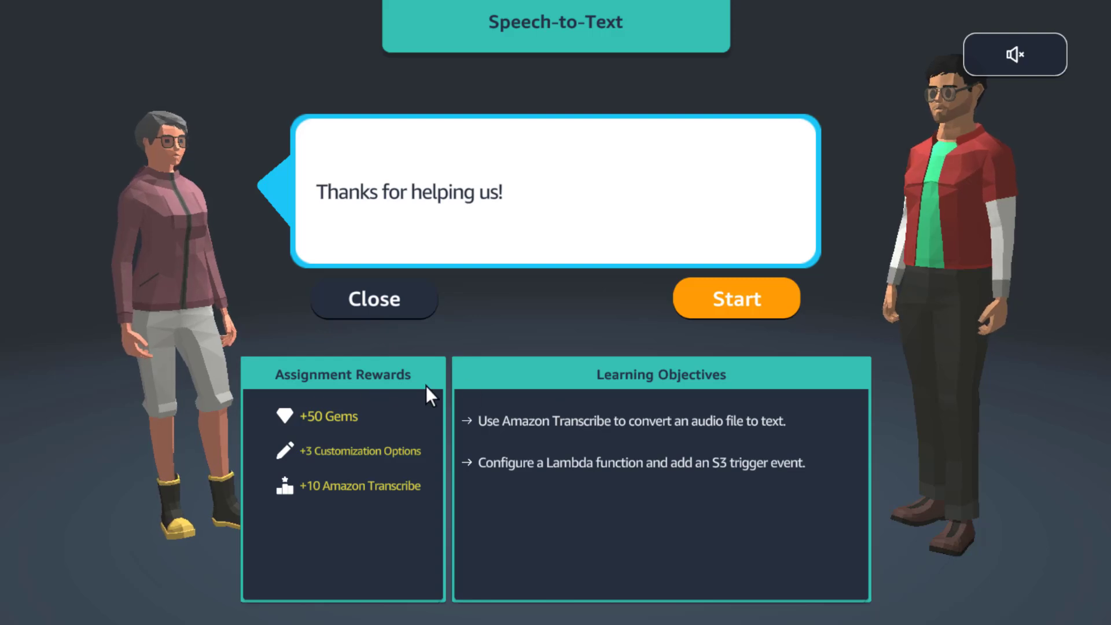
click(710, 301)
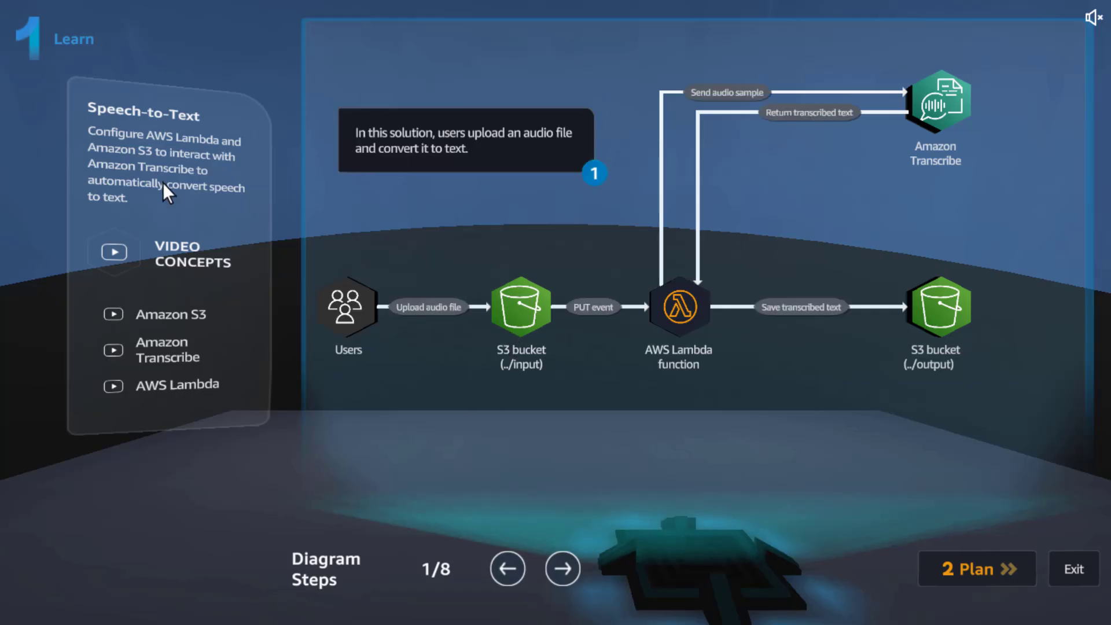
- Look over the concept videos for Amazon S3, Amazon Transcribe and AWS Lambda, and return to the solution diagram
click(117, 250)
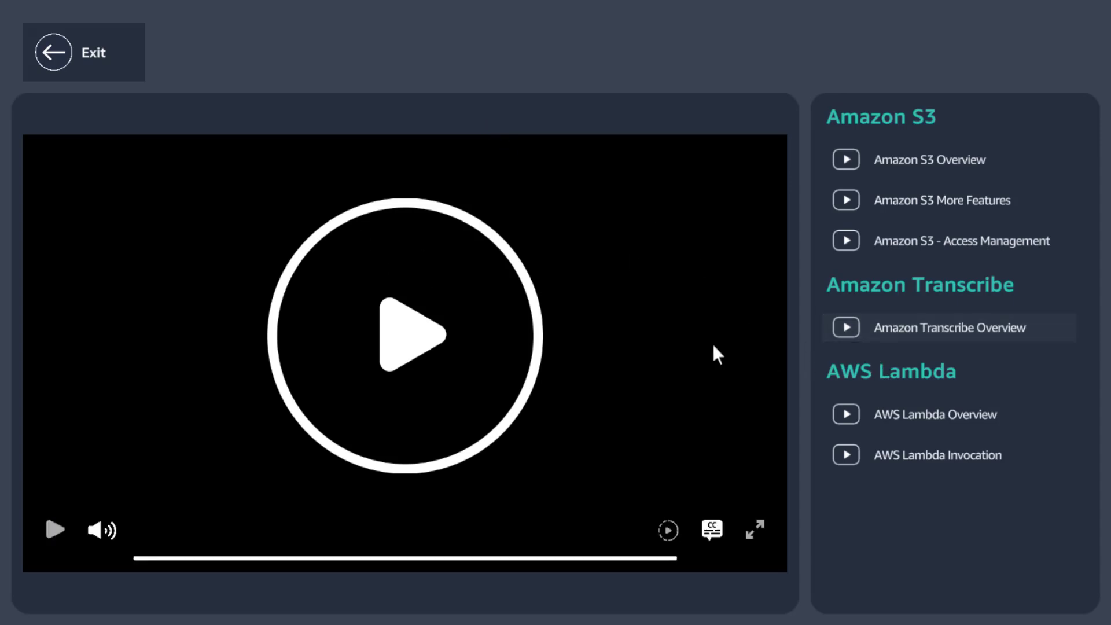
mouse_move(769, 284)
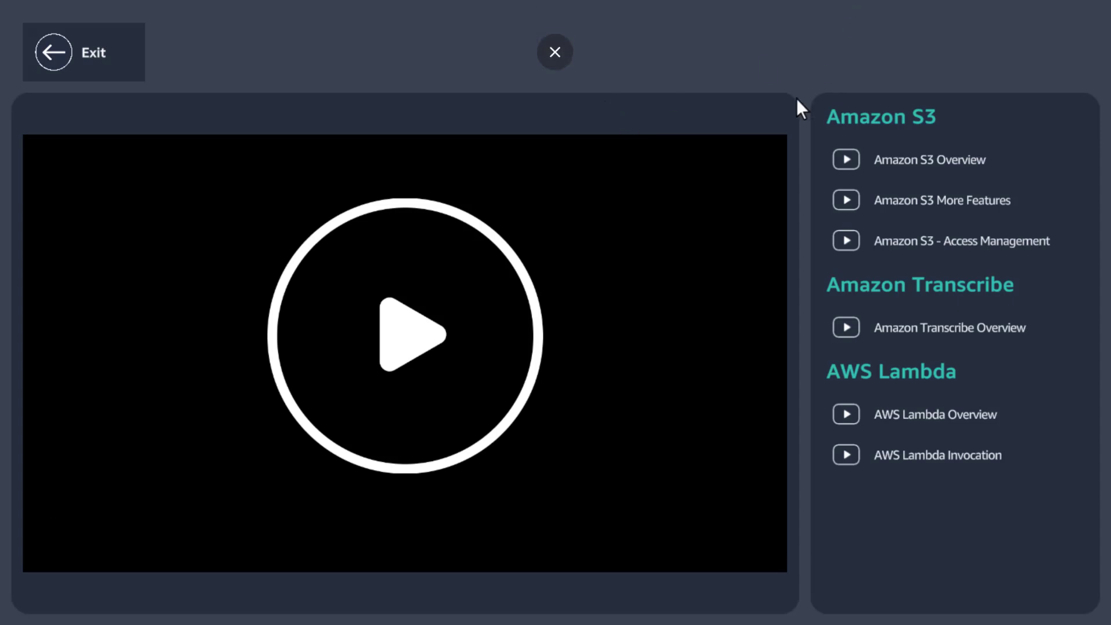
mouse_move(721, 203)
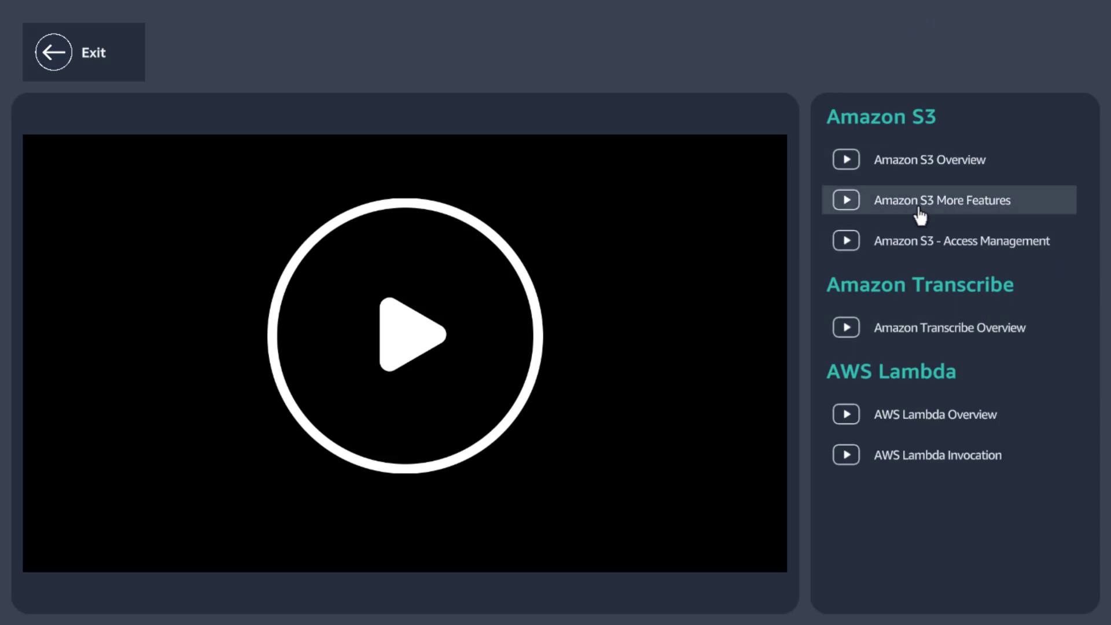
click(74, 51)
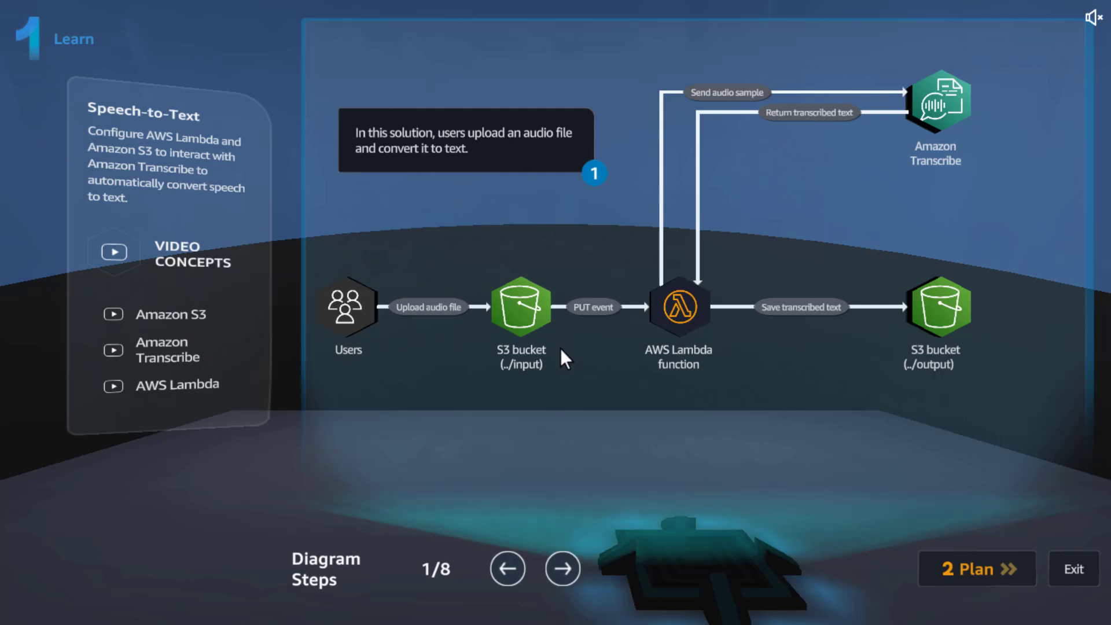
- Read the solution diagram's explanations through step 8, covering Amazon Transcribe, the S3 buckets and the Lambda function
click(563, 568)
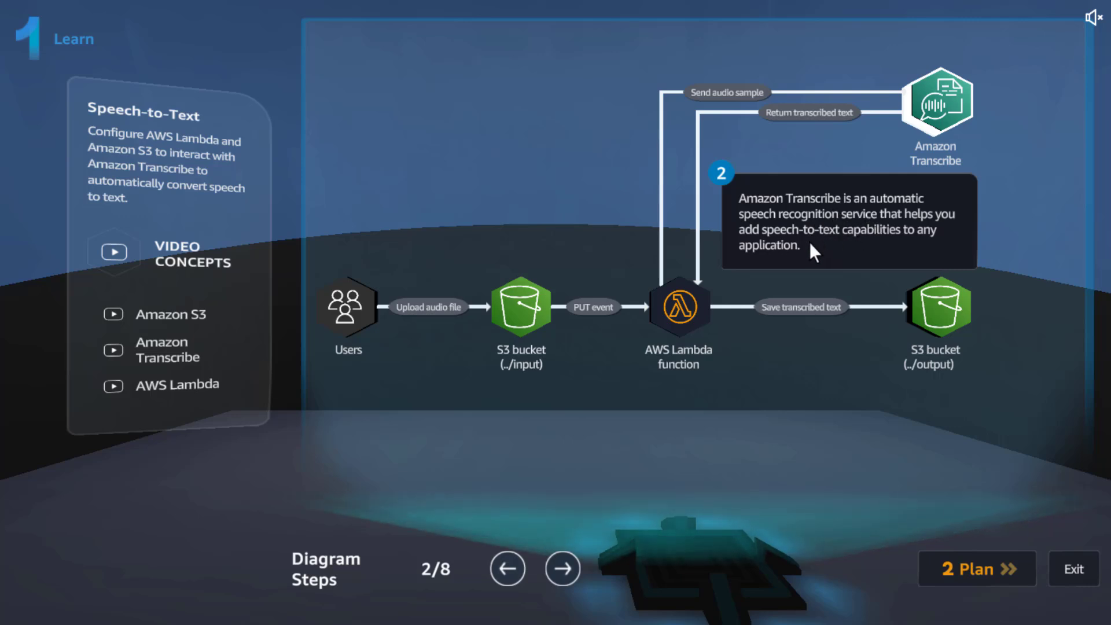
click(563, 570)
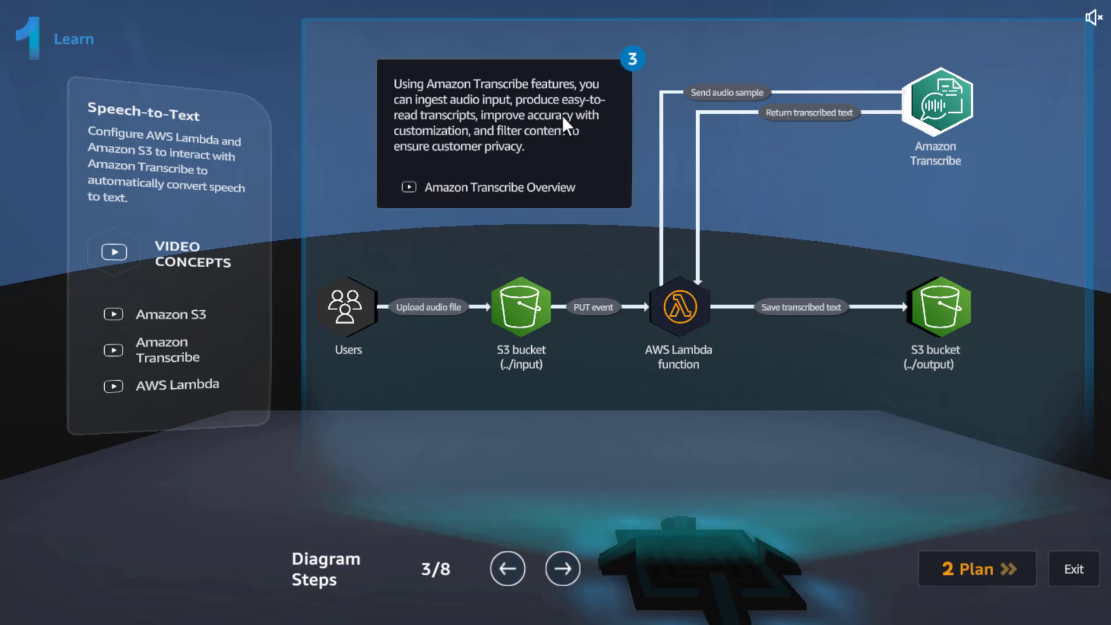
click(562, 568)
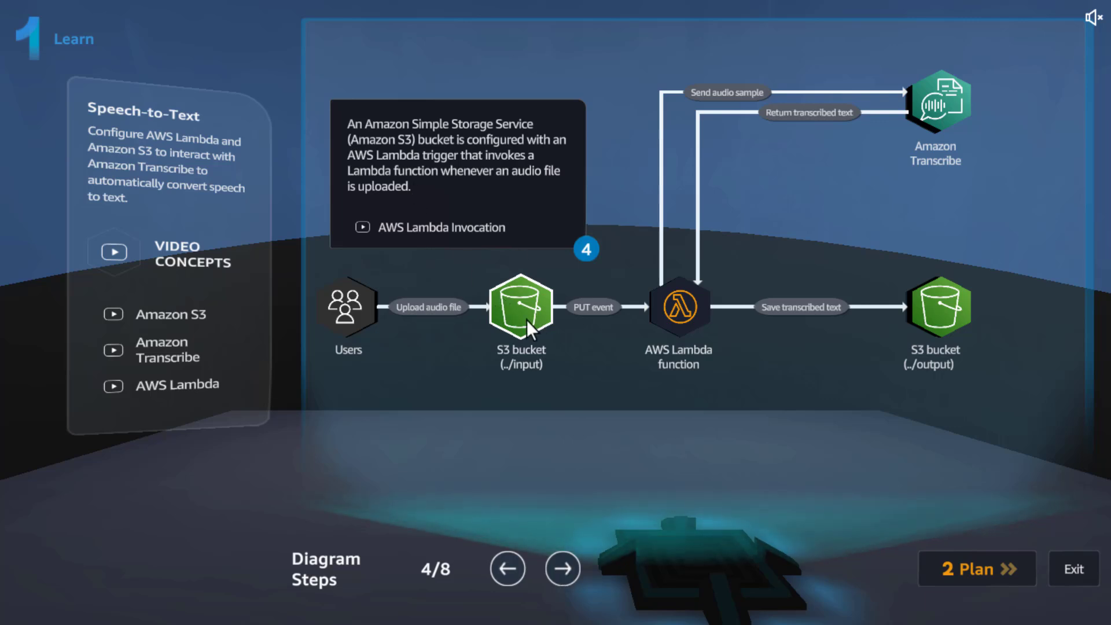
click(565, 569)
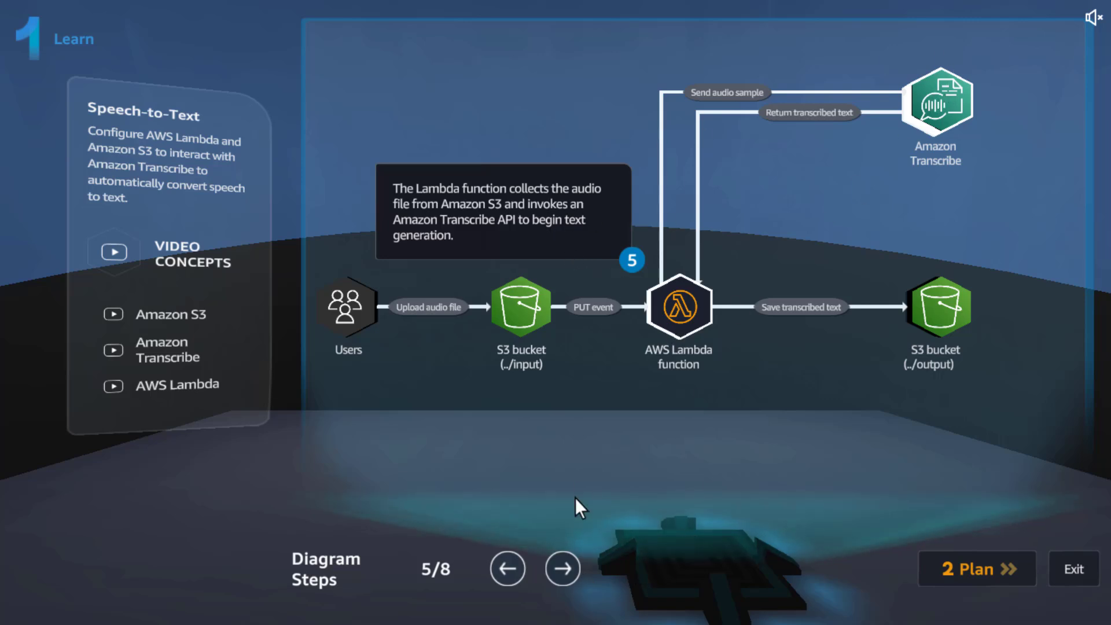
click(561, 567)
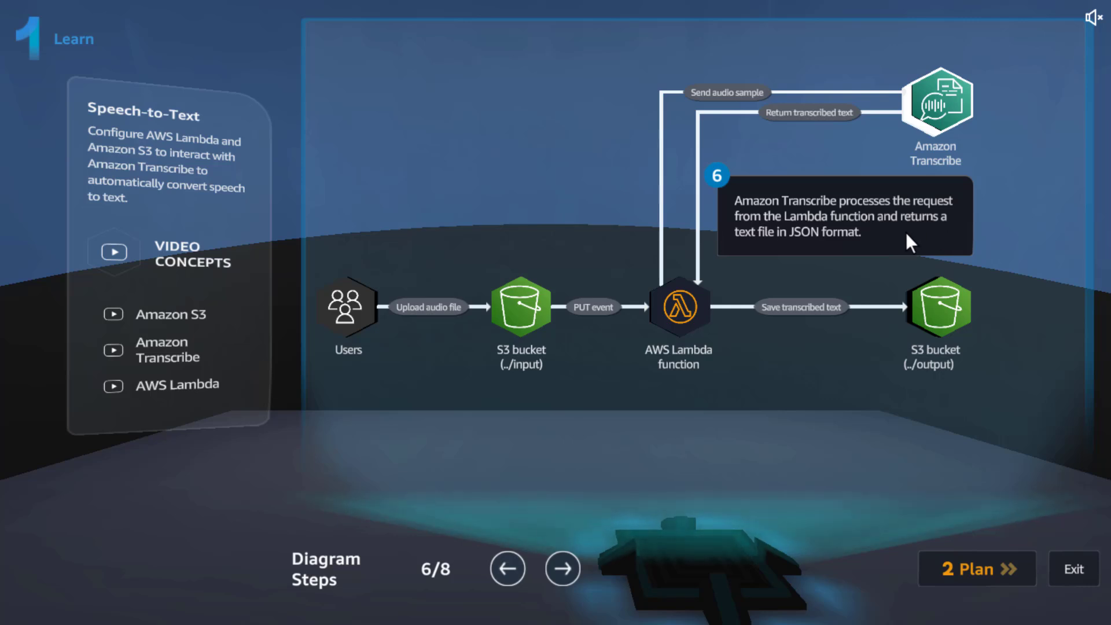
click(573, 573)
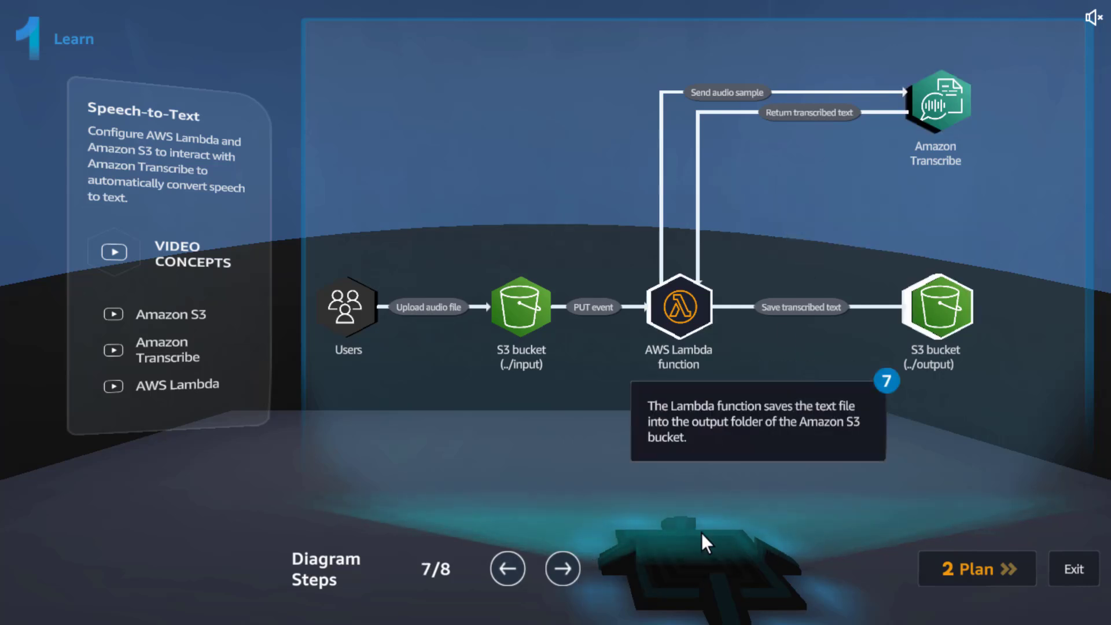
click(575, 563)
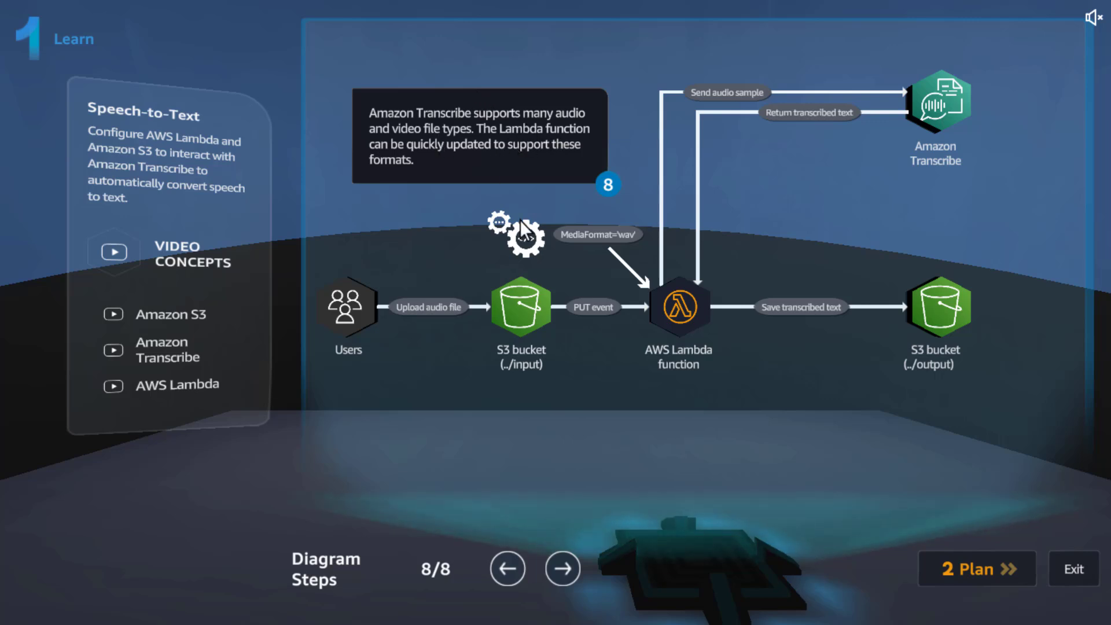
- Go to the Plan stage, show the Practice Lab Goals and DIY parts of the diagram, and proceed to the Practice stage
click(949, 575)
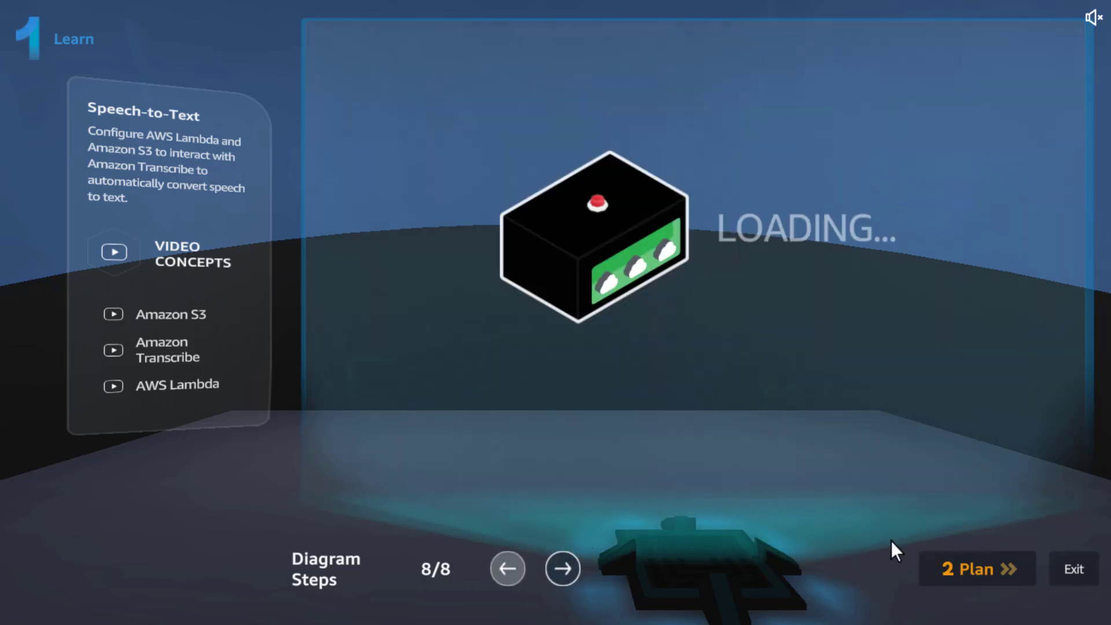
click(243, 132)
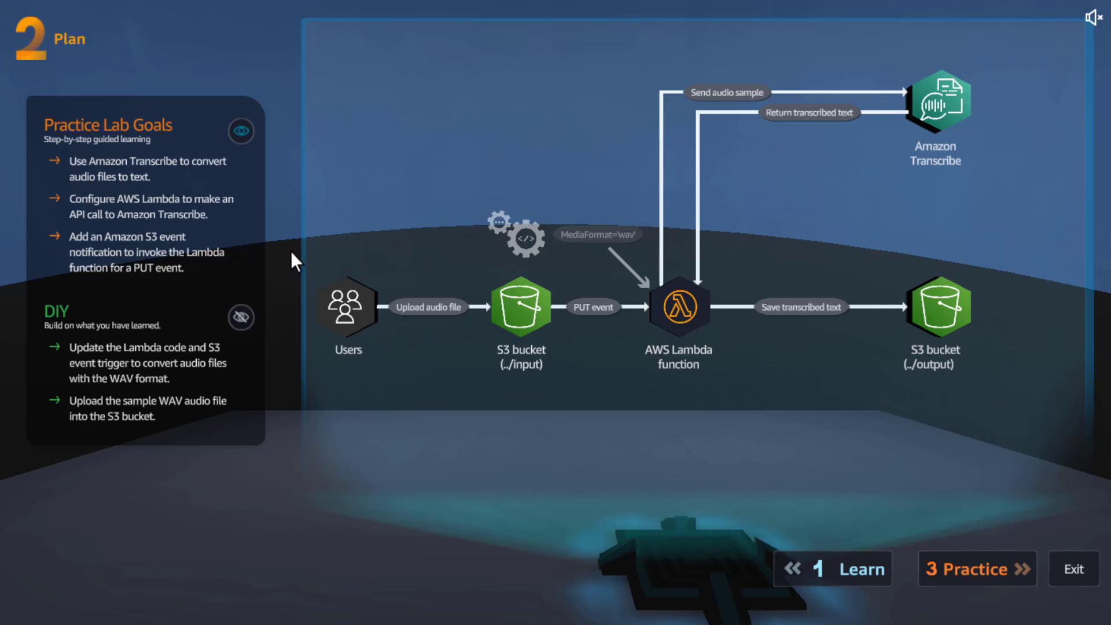
click(242, 318)
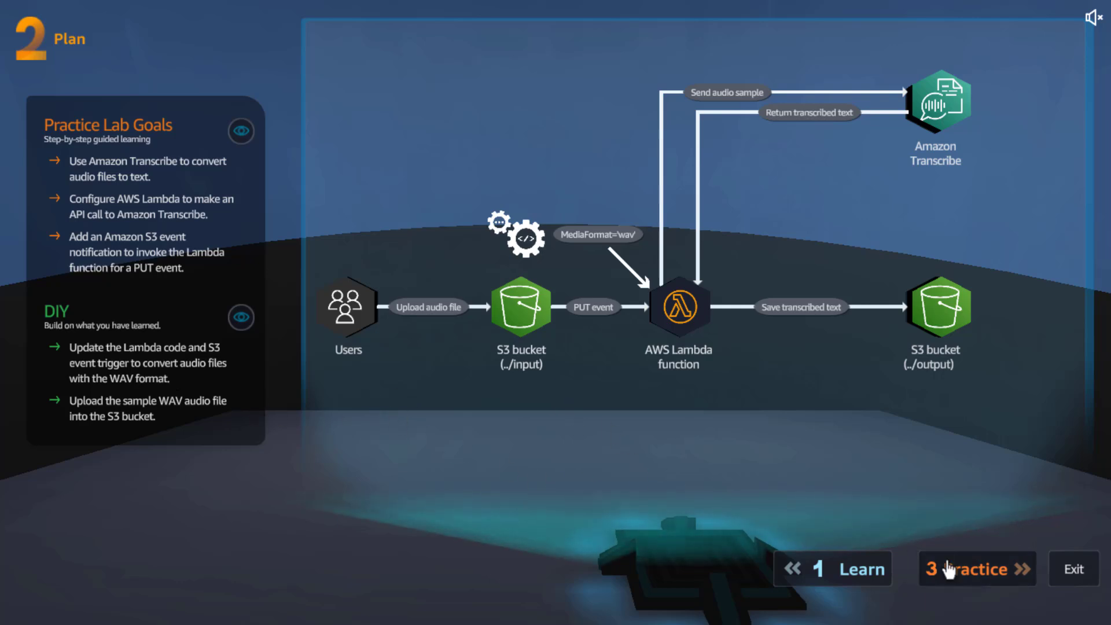
click(978, 569)
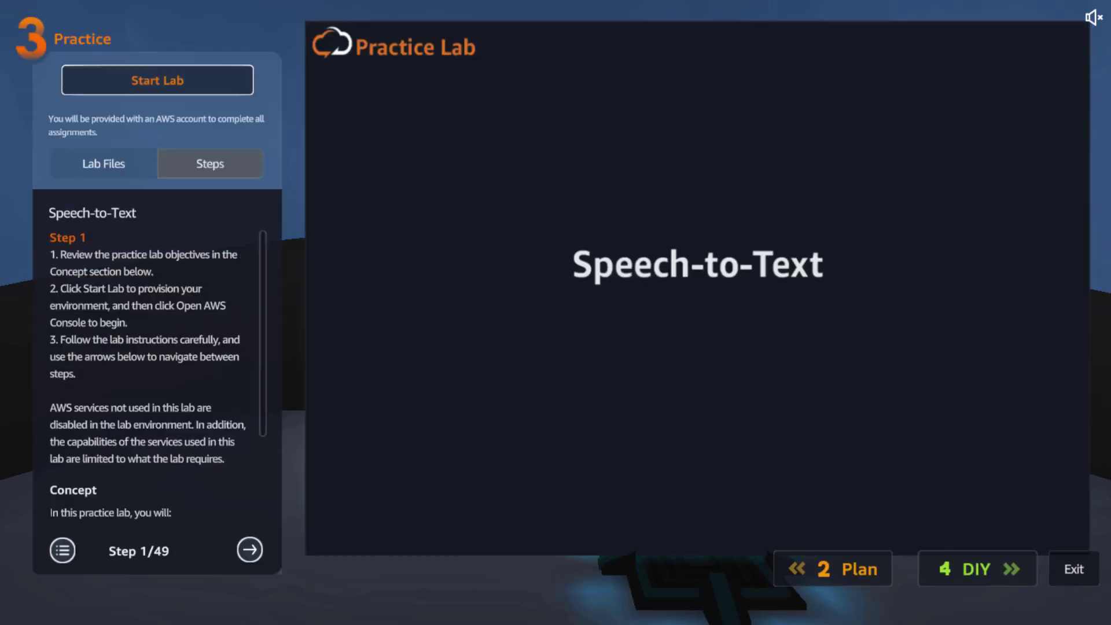
- Start the lab, download sample_transcribe_1.mp3, sample_transcribe_2.mp4 and sample_transcribe_3.wav, and return to the lab steps
click(144, 86)
click(109, 166)
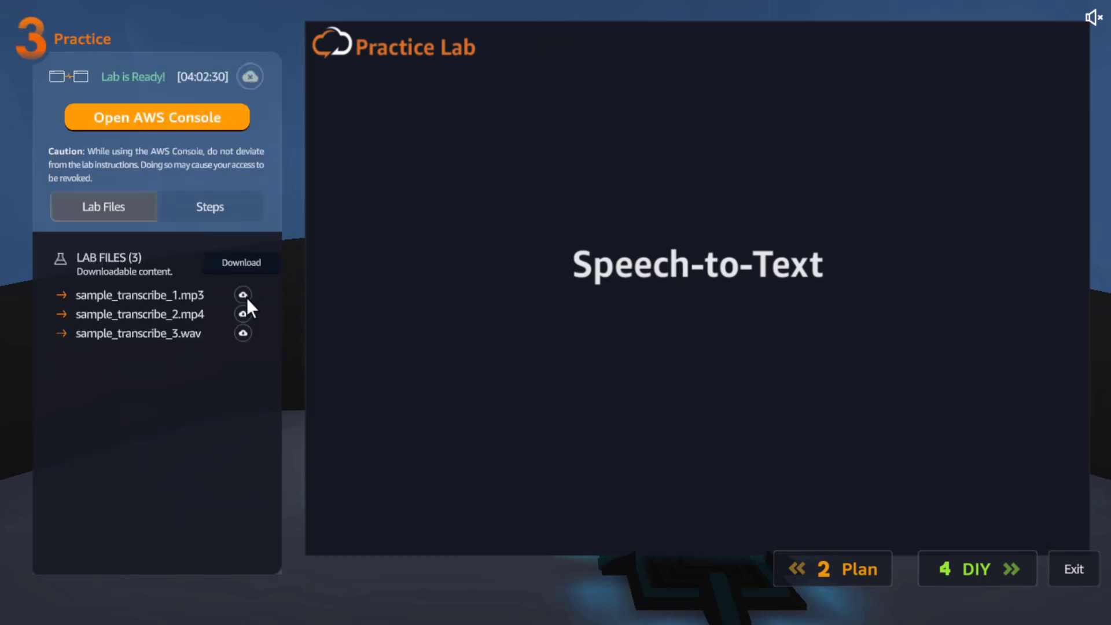
click(243, 295)
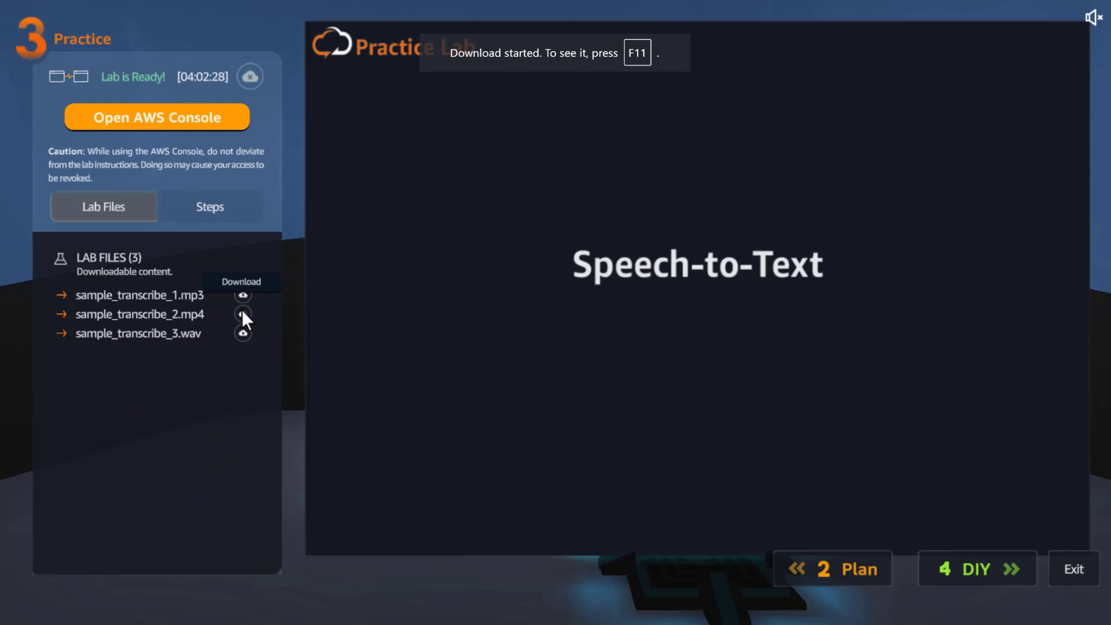
click(243, 312)
click(243, 333)
click(191, 201)
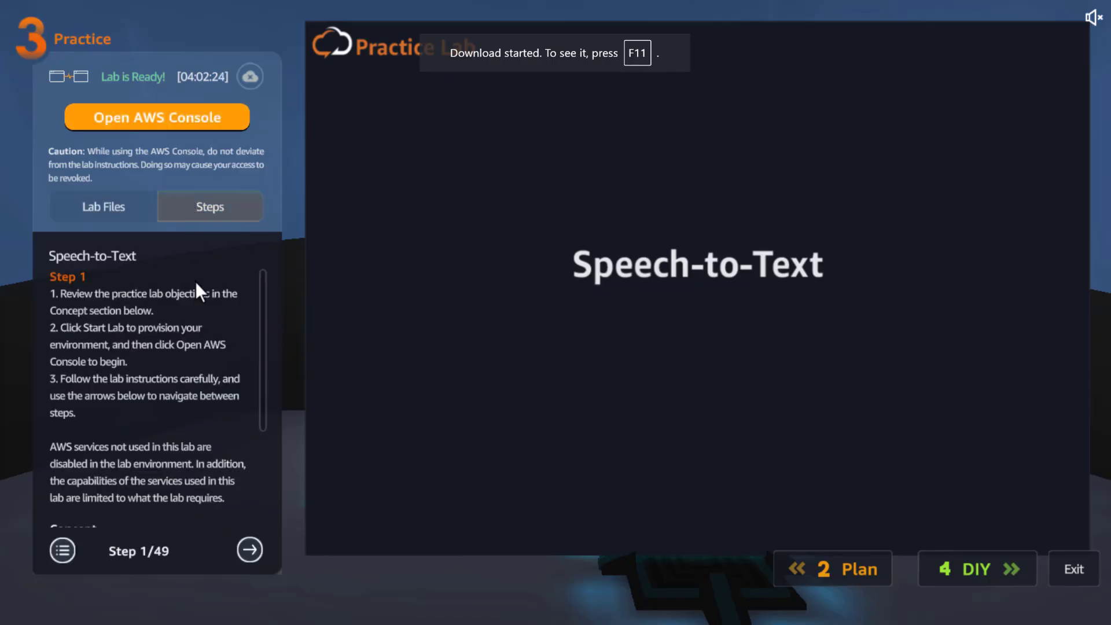
- Read practice steps 1 to 4 on the lab objectives, the lab files, opening Amazon S3 and copying the bucket name
scroll(252, 439, down, 2)
scroll(253, 441, down, 4)
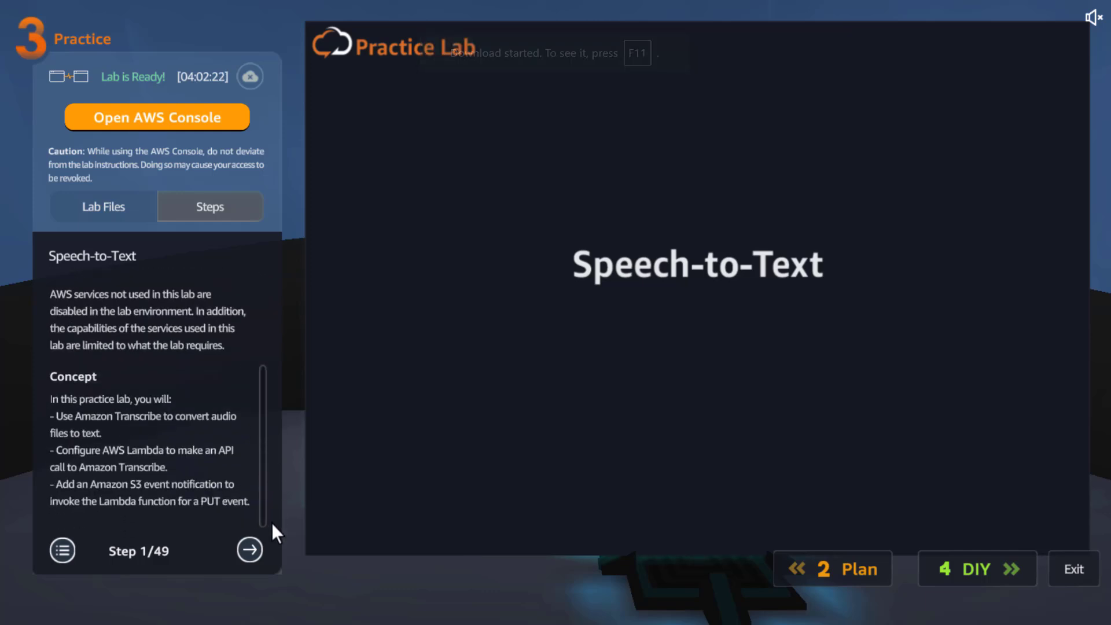
click(249, 549)
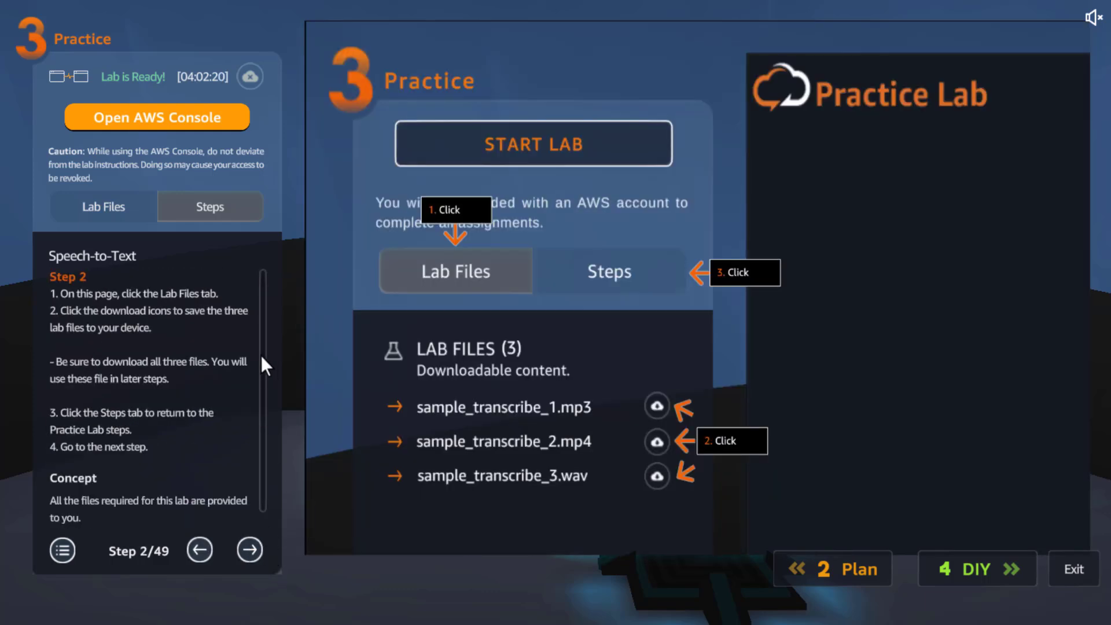
scroll(262, 356, down, 1)
click(250, 549)
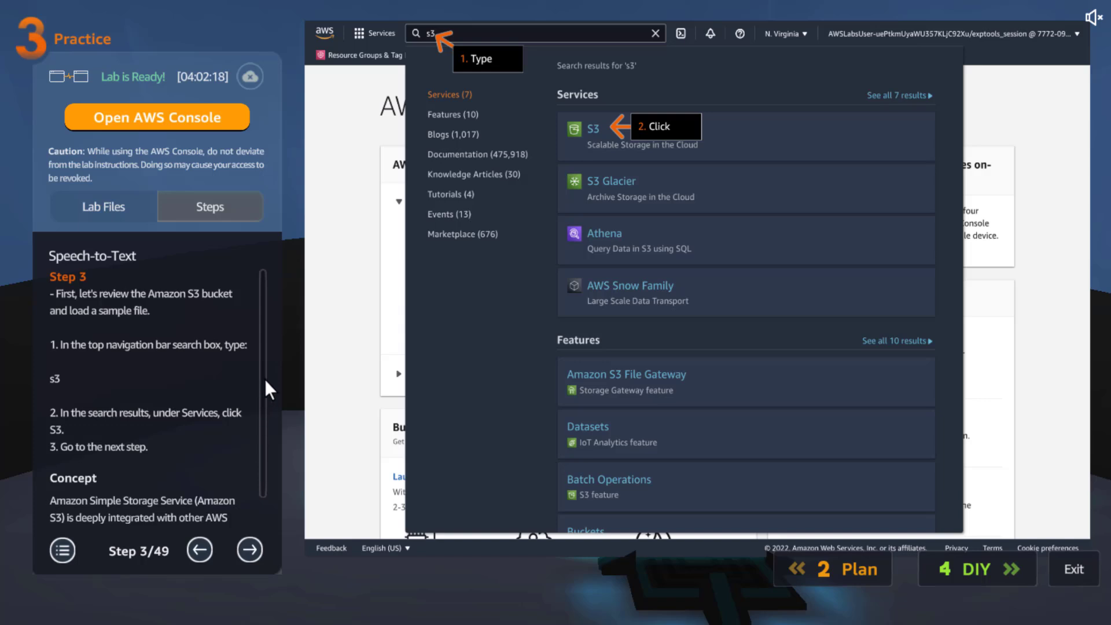
scroll(257, 440, down, 2)
click(248, 545)
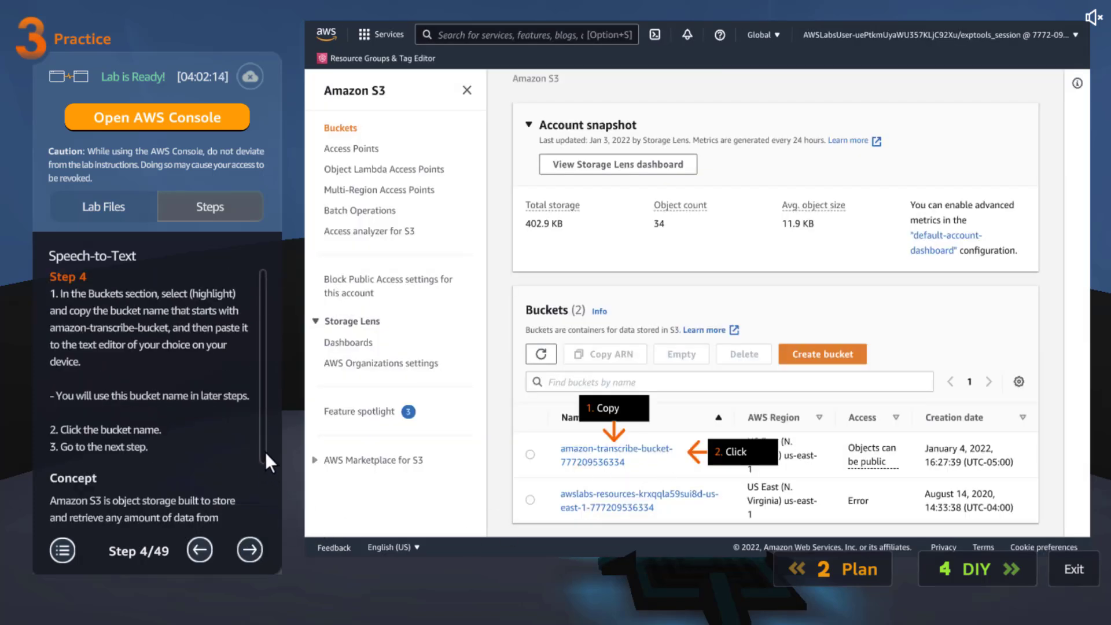
scroll(265, 453, down, 2)
- Look through practice steps 5 to 10 on creating the input and output folders and uploading sample_transcribe_1.mp3
click(250, 550)
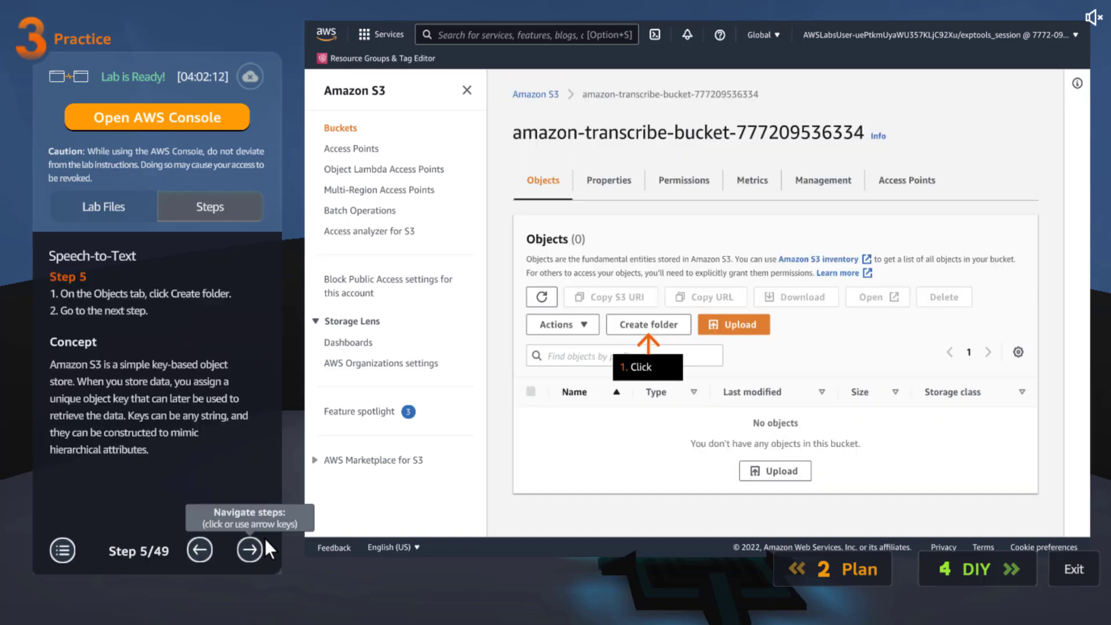
click(248, 548)
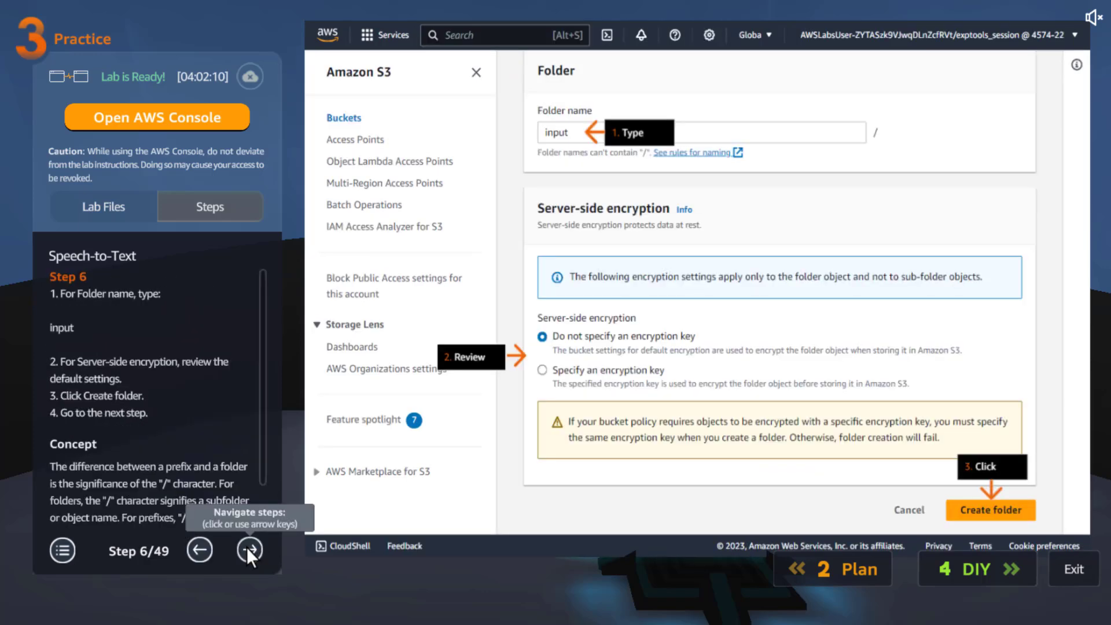
click(249, 550)
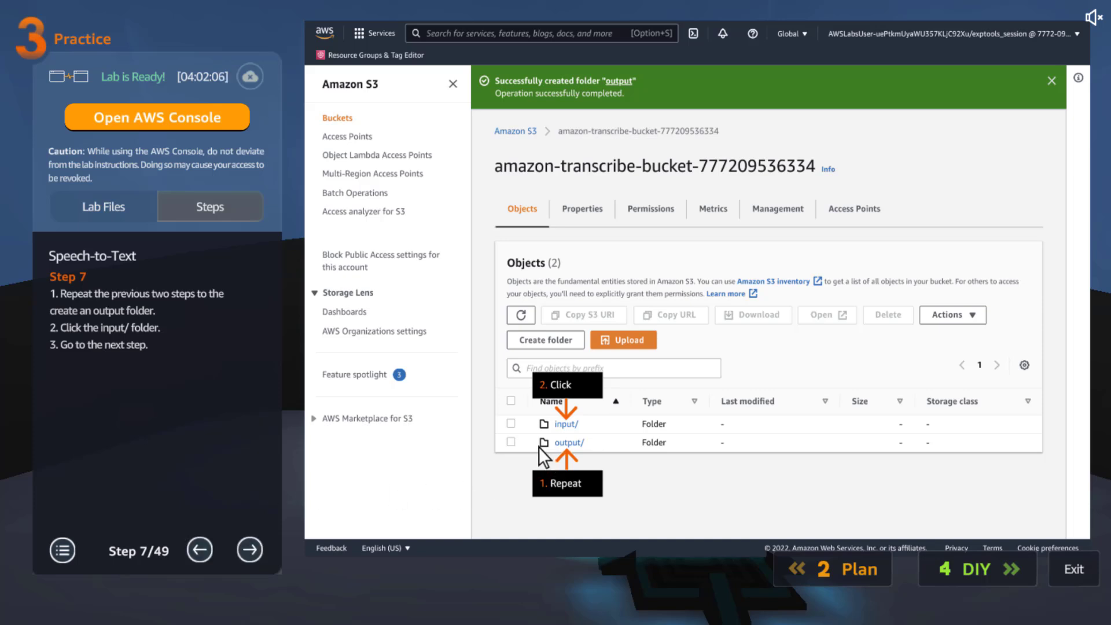
click(250, 551)
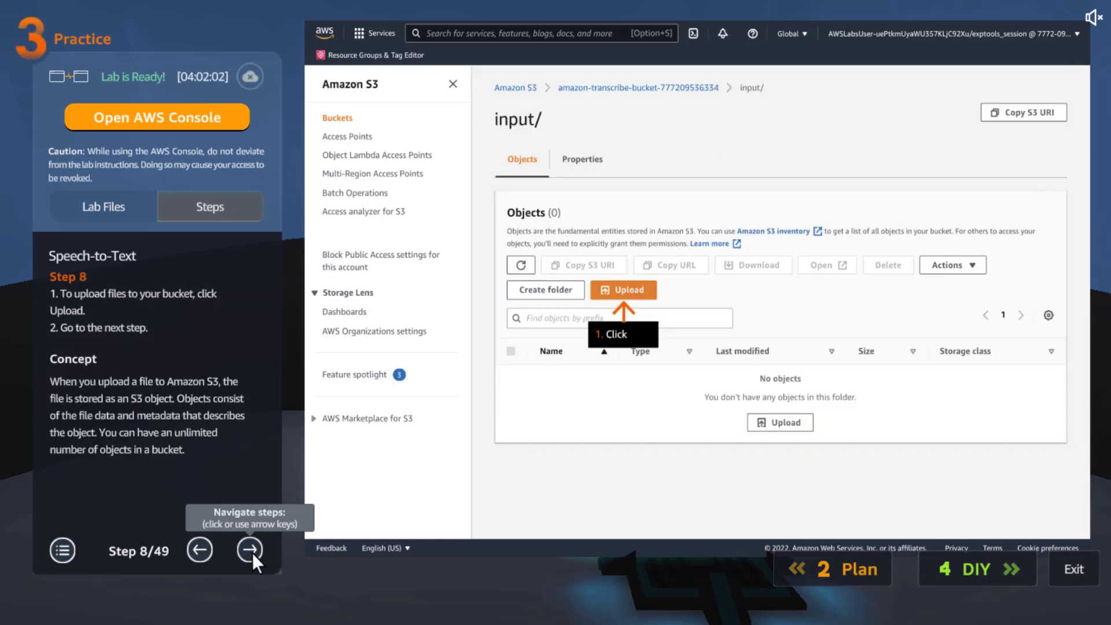
click(246, 550)
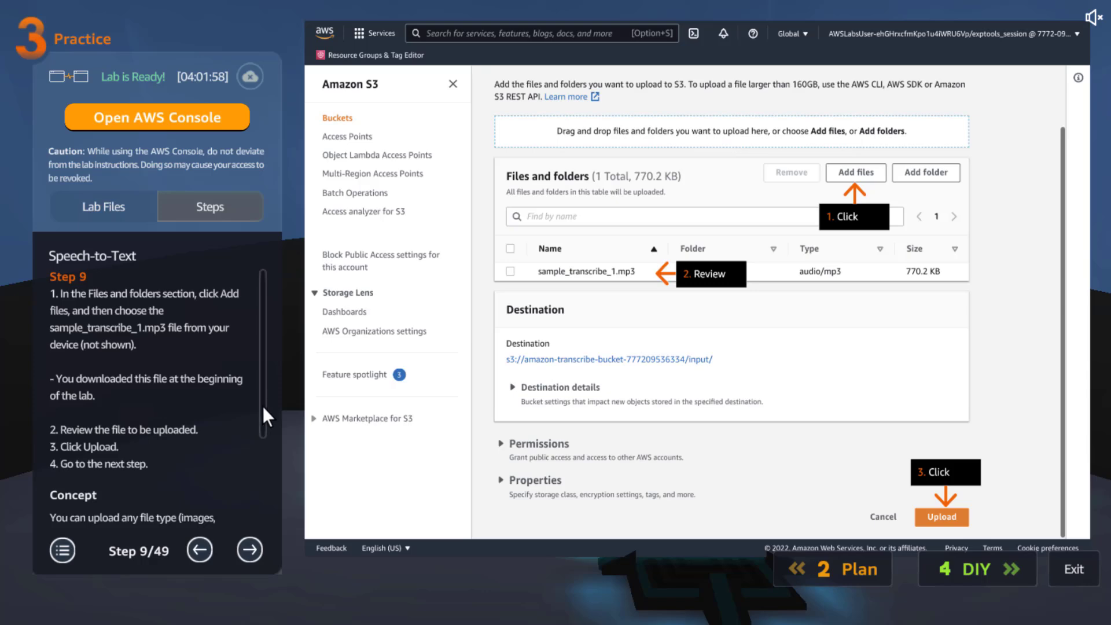
scroll(262, 406, down, 3)
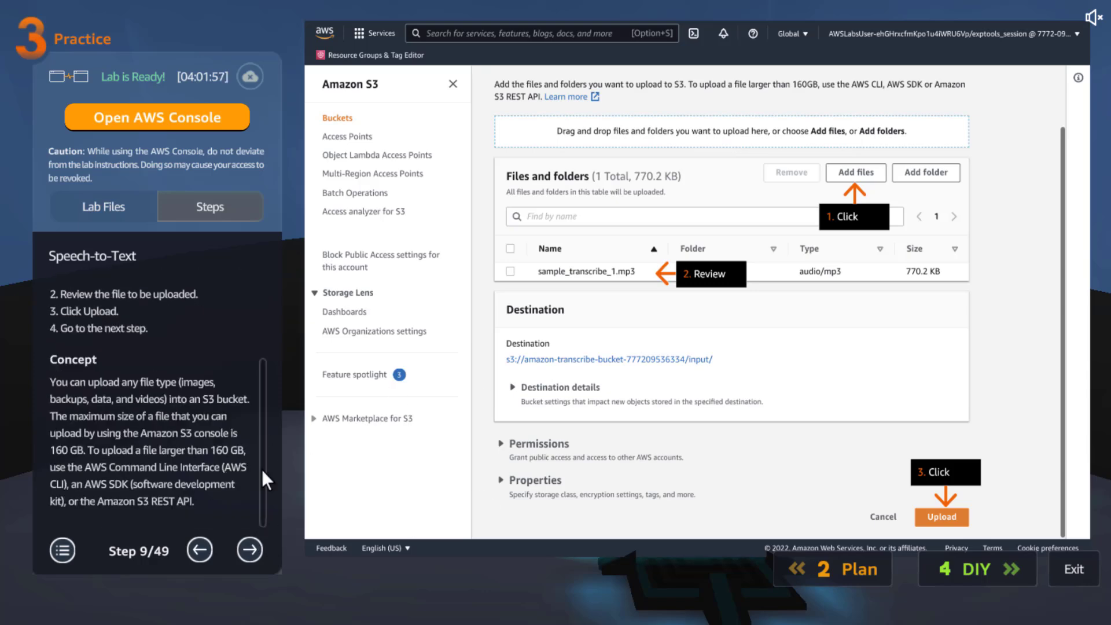
click(245, 549)
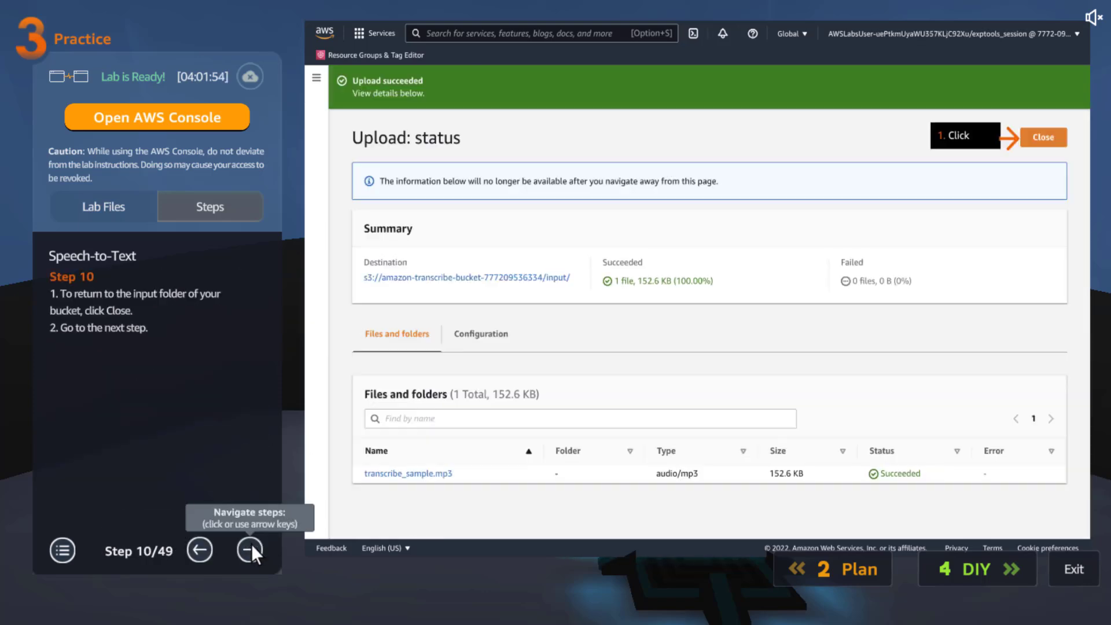
- Read practice steps 11 to 13 on opening Amazon Transcribe and starting a new transcription job
click(251, 548)
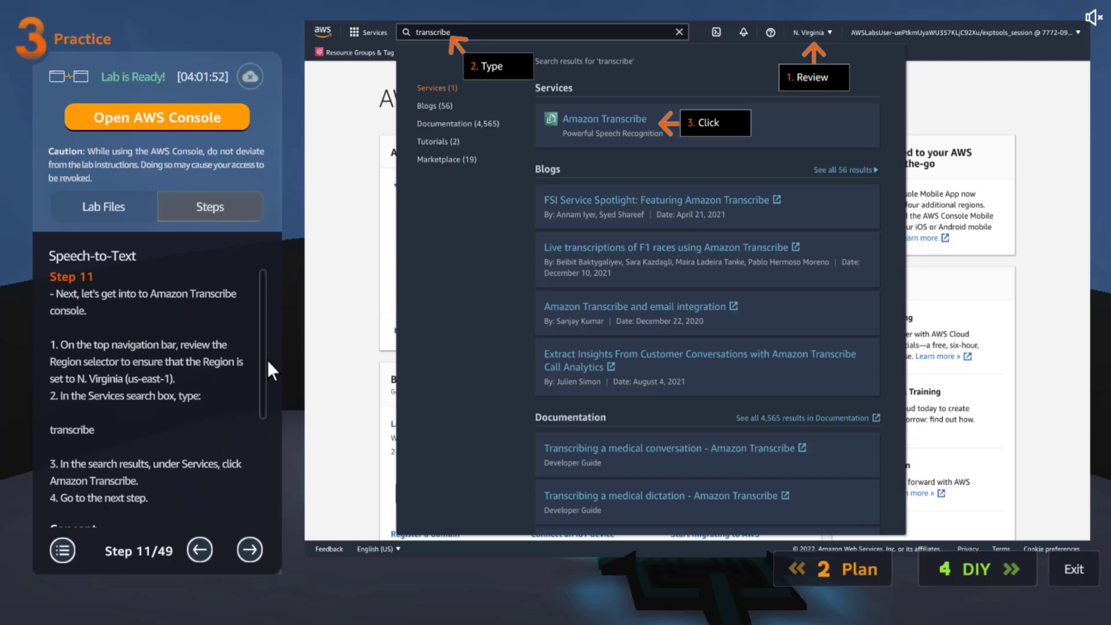
scroll(263, 450, down, 4)
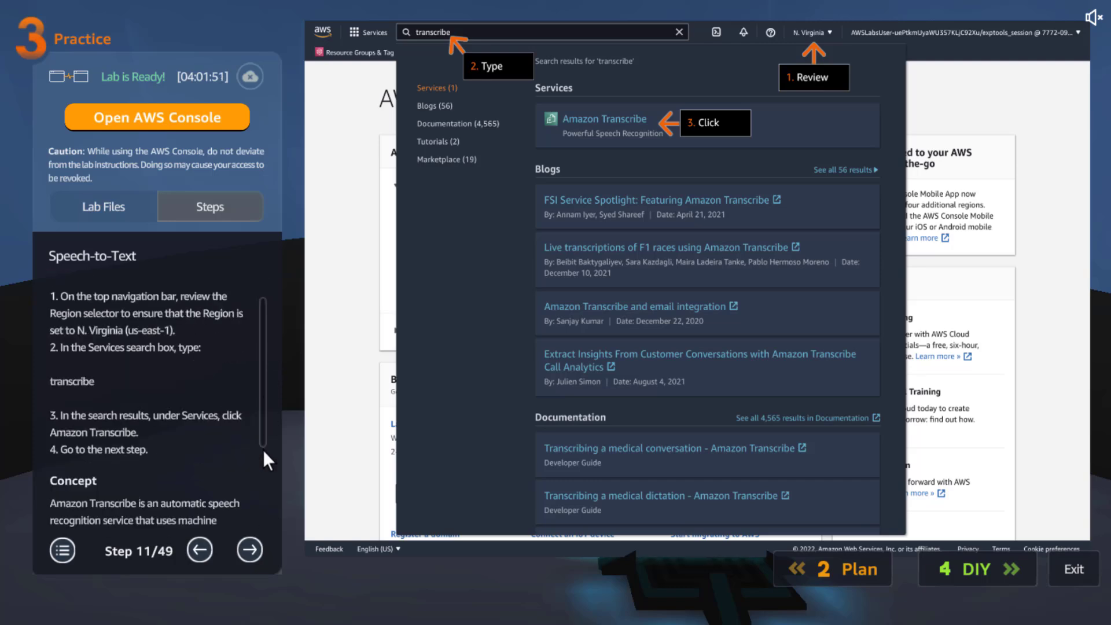
click(246, 547)
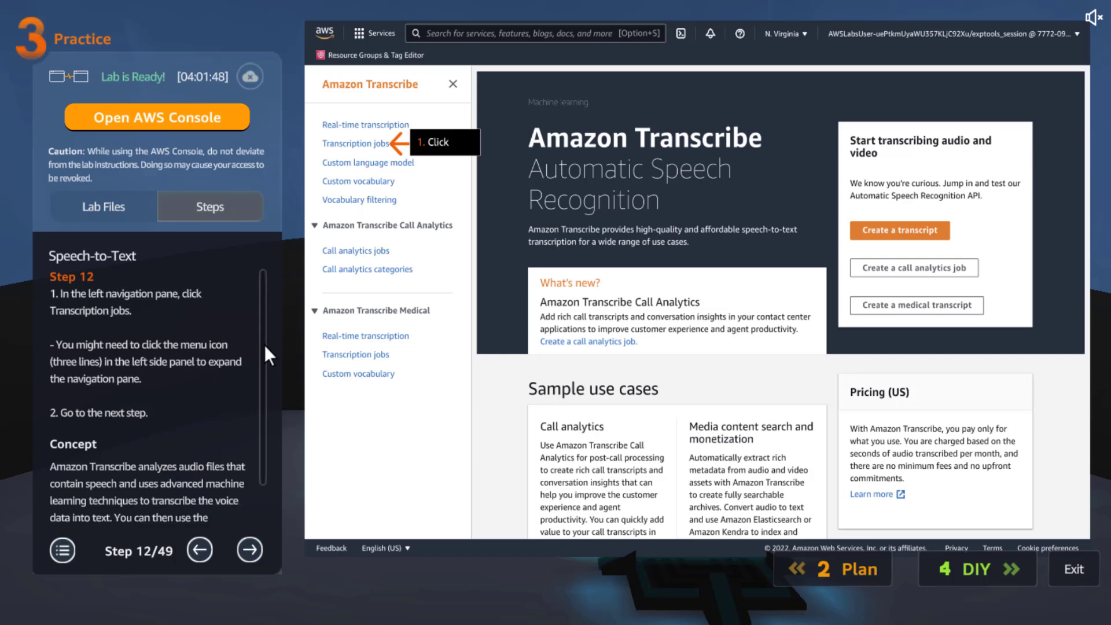
scroll(255, 408, down, 1)
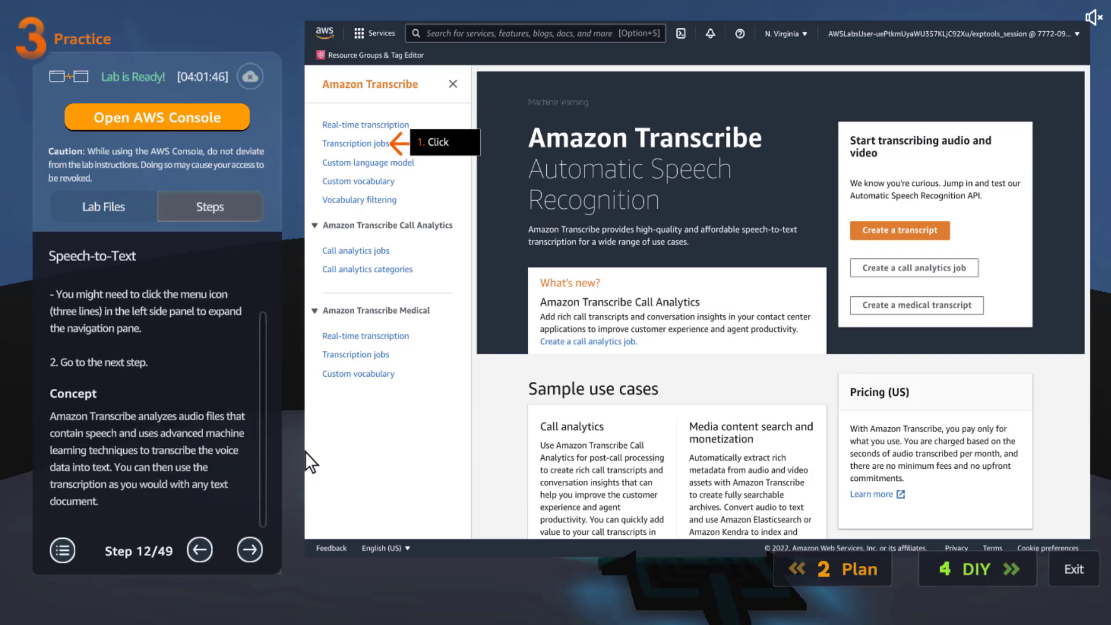
click(248, 552)
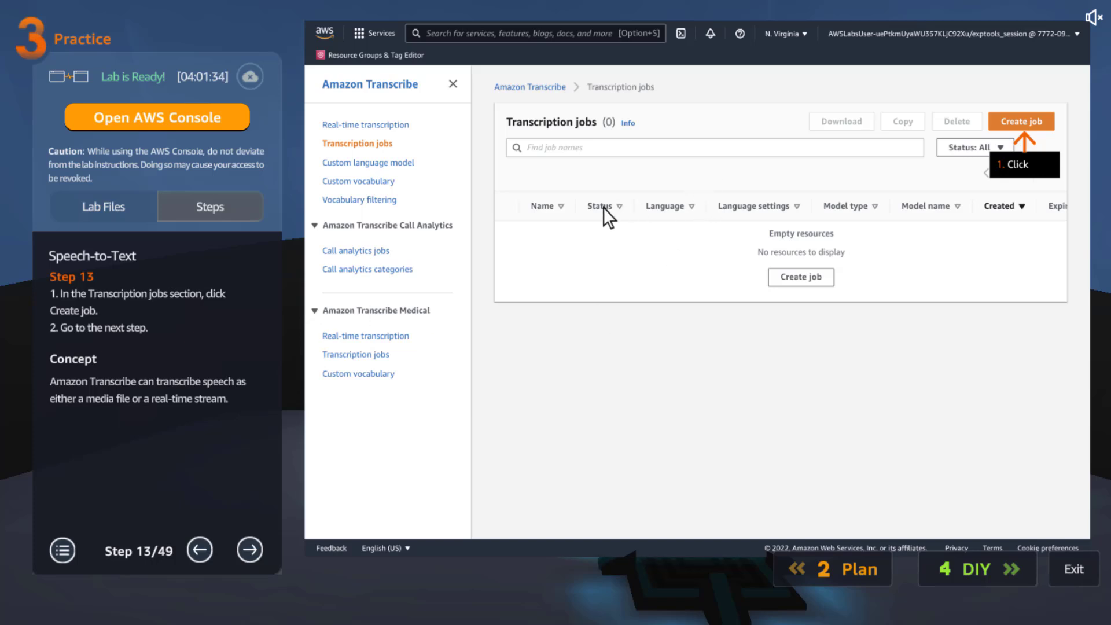
- Read practice steps 14 to 20 on the transcription job's name, language, model, S3 input file, output location, audio settings and content removal
click(250, 550)
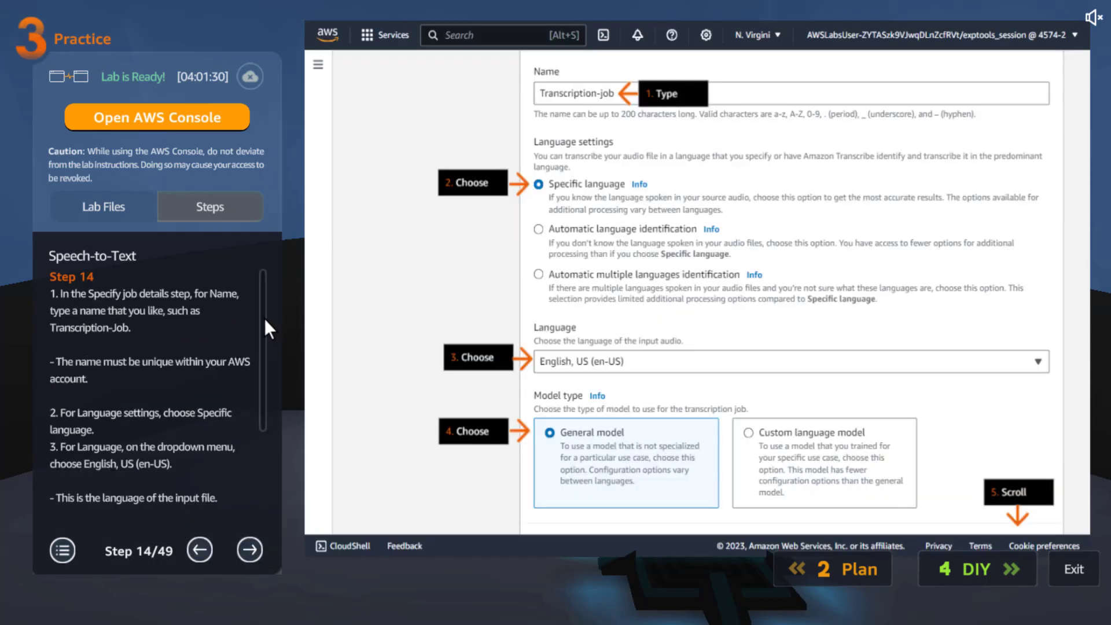
scroll(263, 419, down, 2)
drag(264, 421, 264, 456)
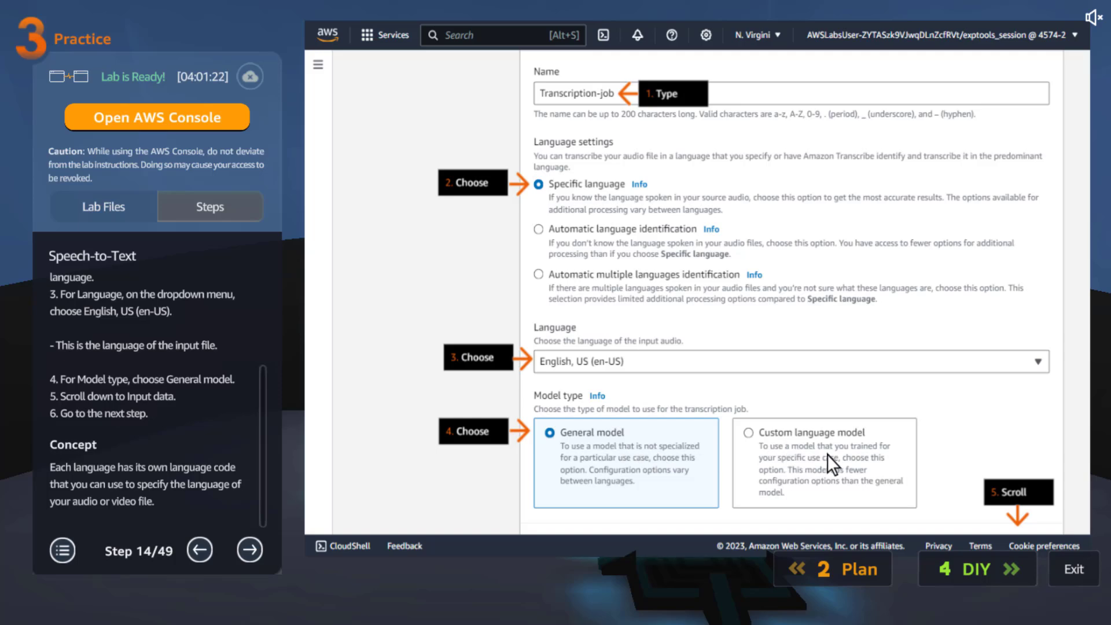
click(249, 548)
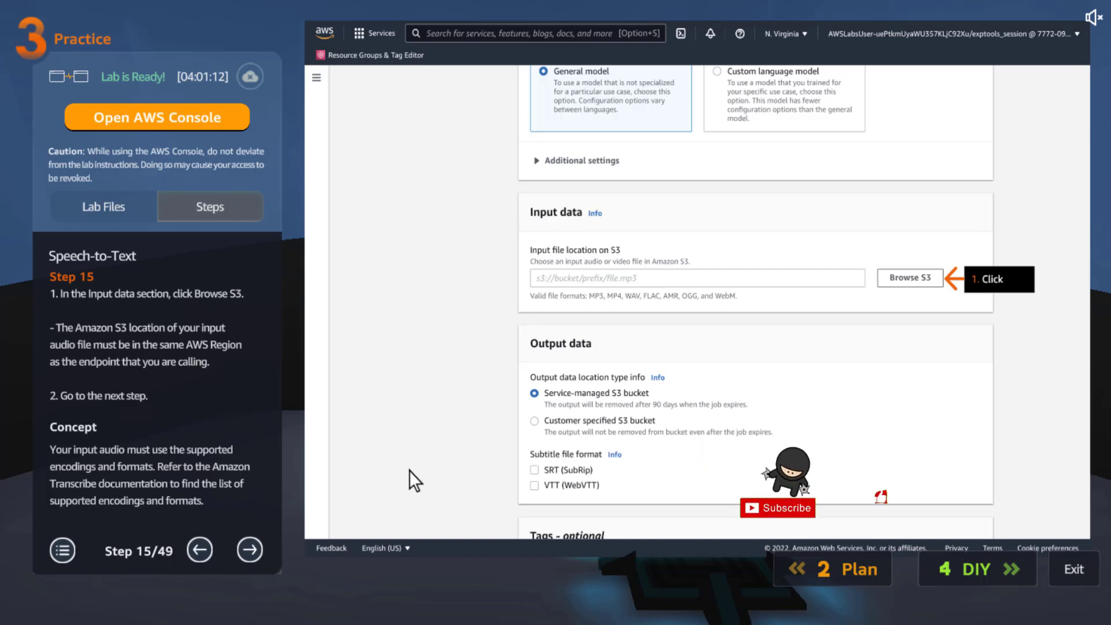
click(249, 550)
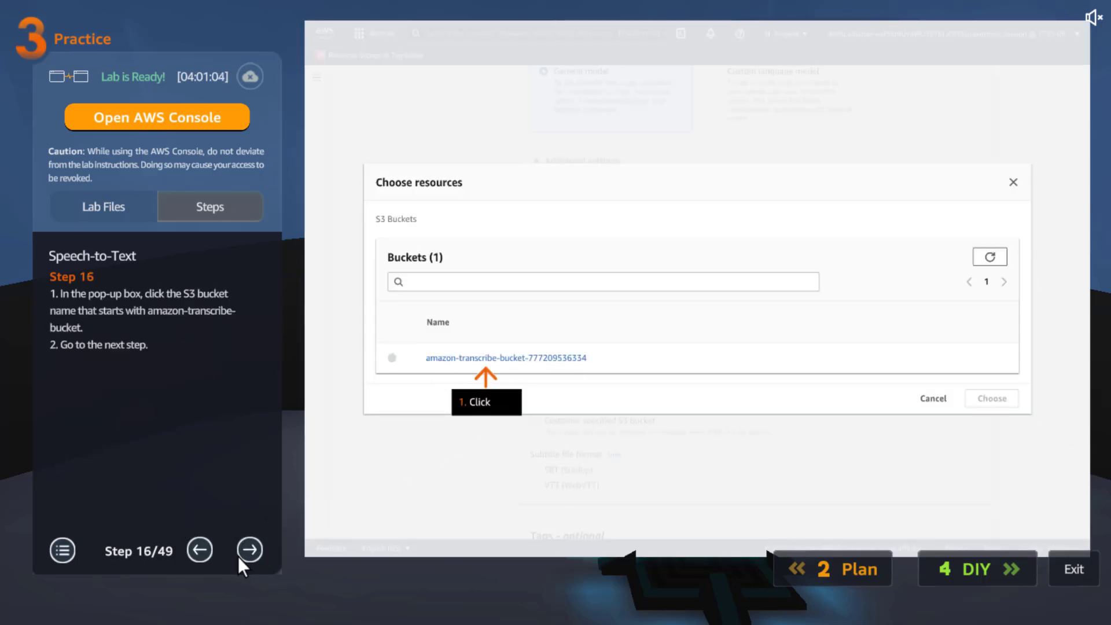
click(252, 552)
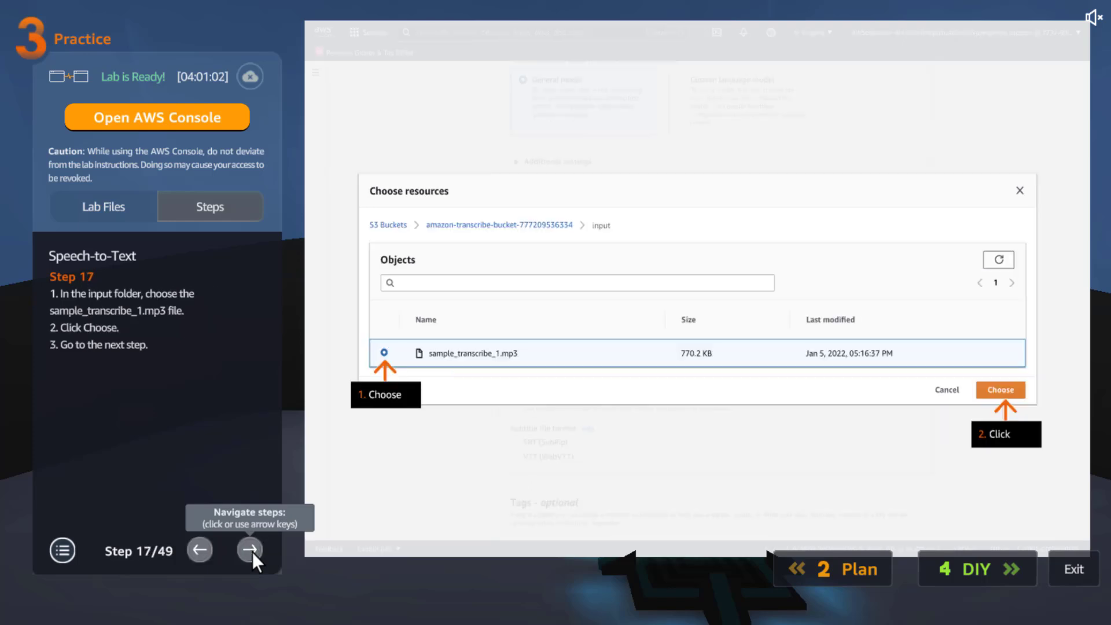
click(253, 552)
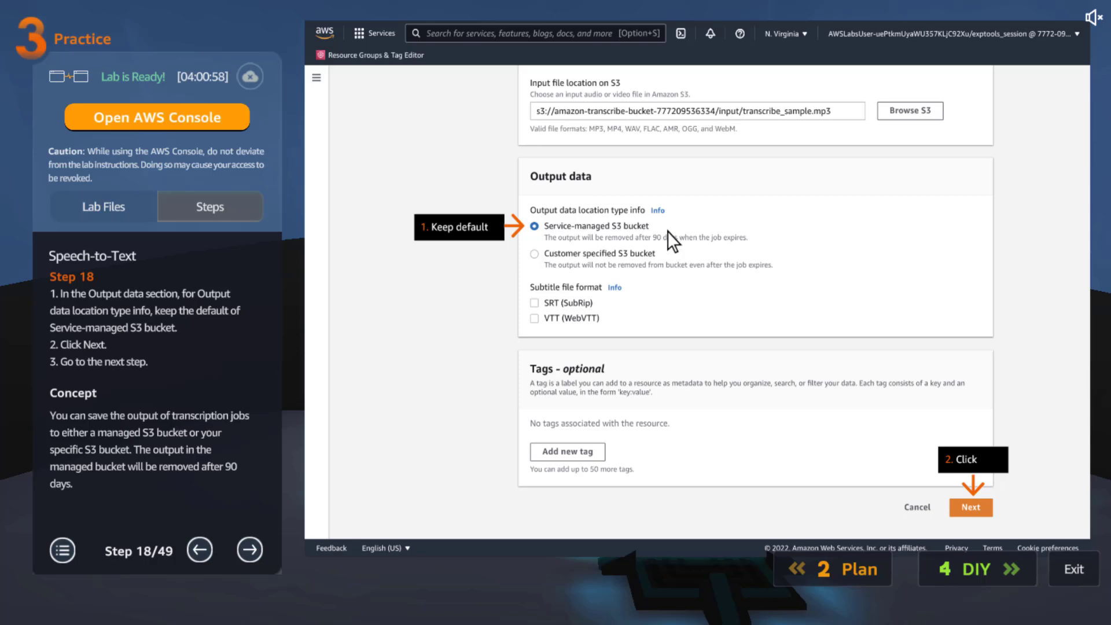
click(243, 551)
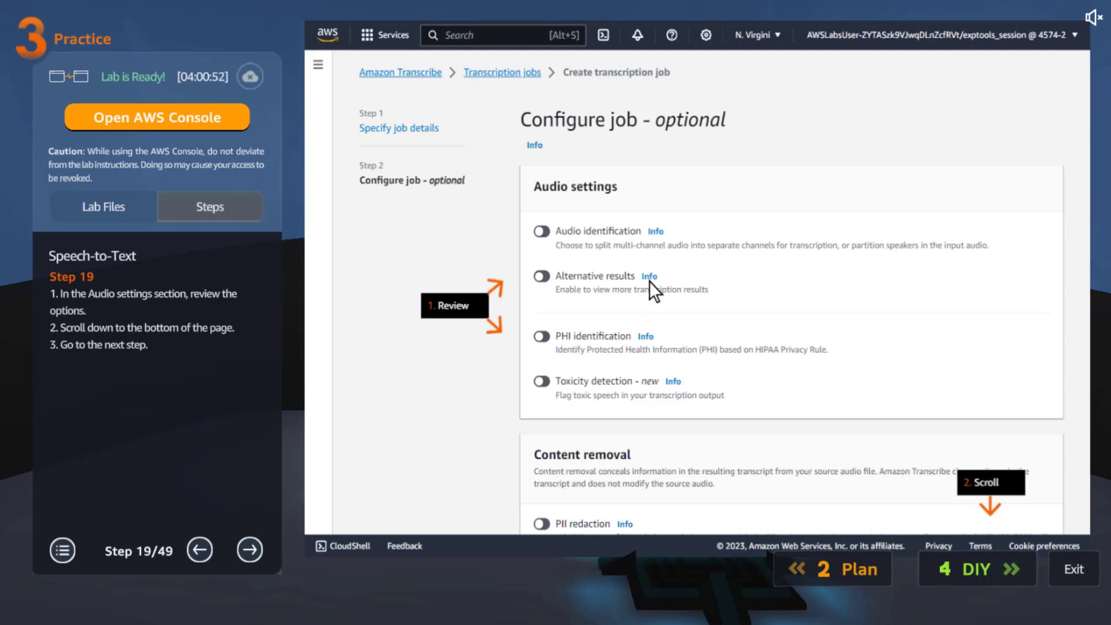
click(249, 553)
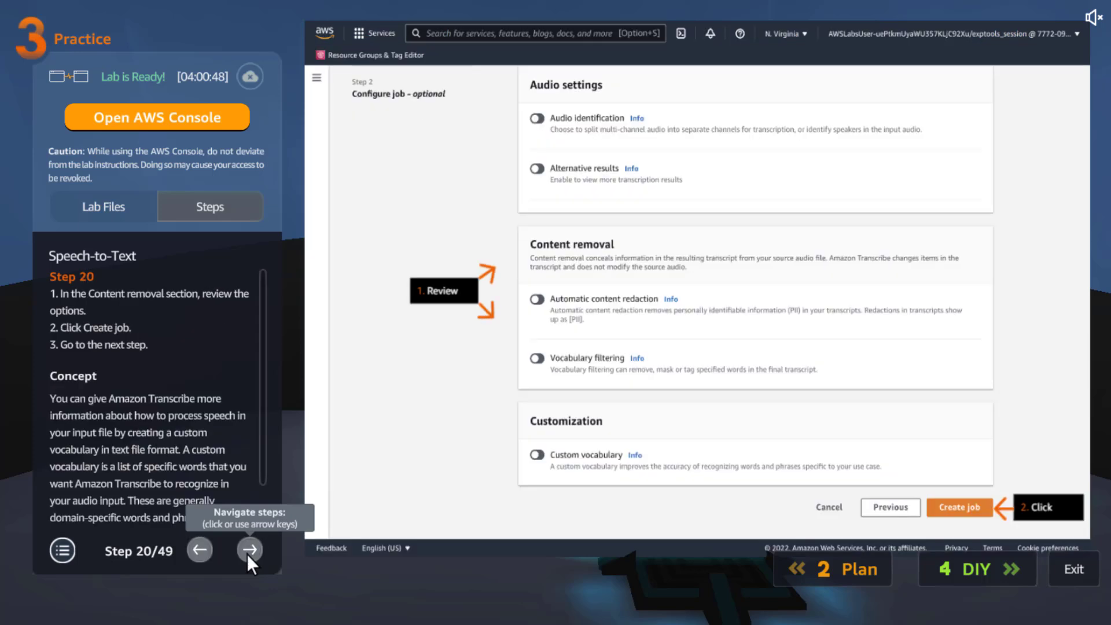
scroll(266, 322, down, 1)
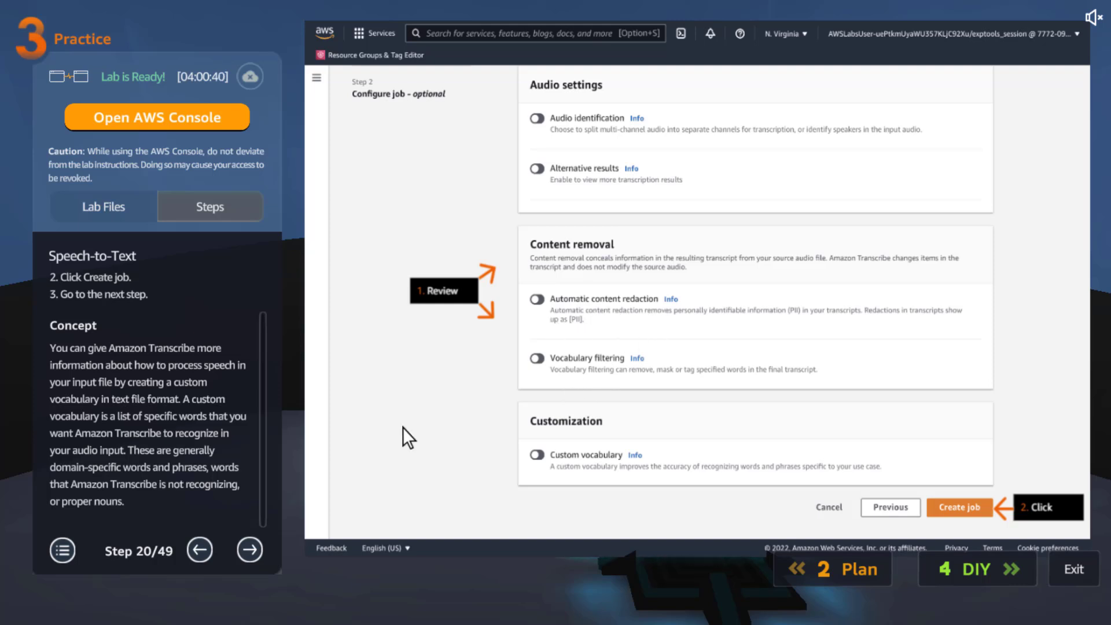
- Look through practice steps 21 to 24 on the transcription job's status, its details and the transcribed text preview
click(258, 551)
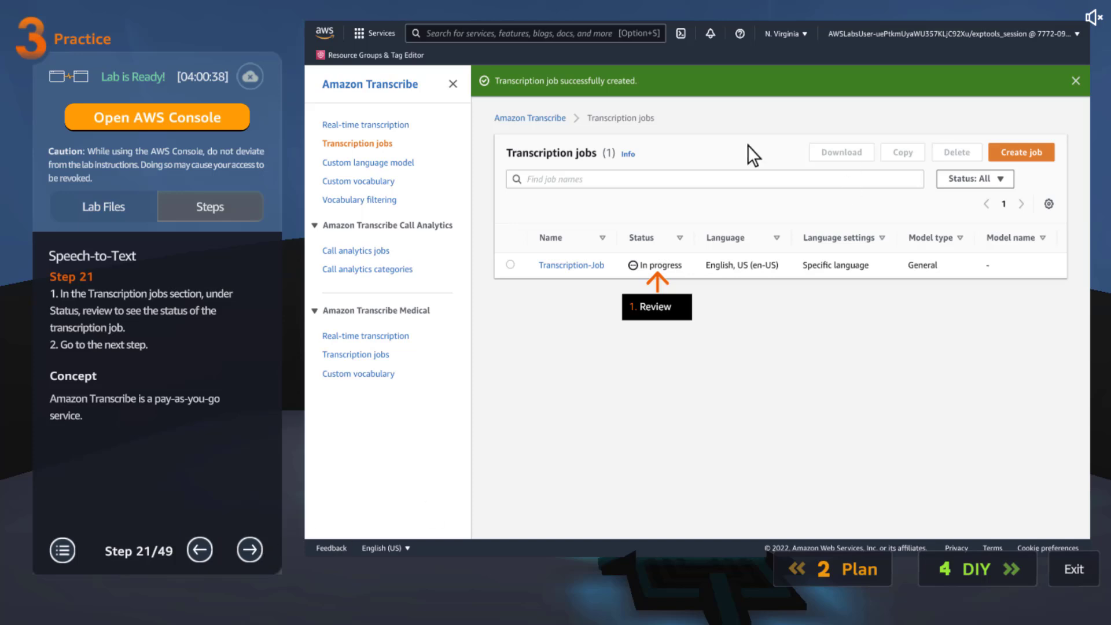
click(246, 548)
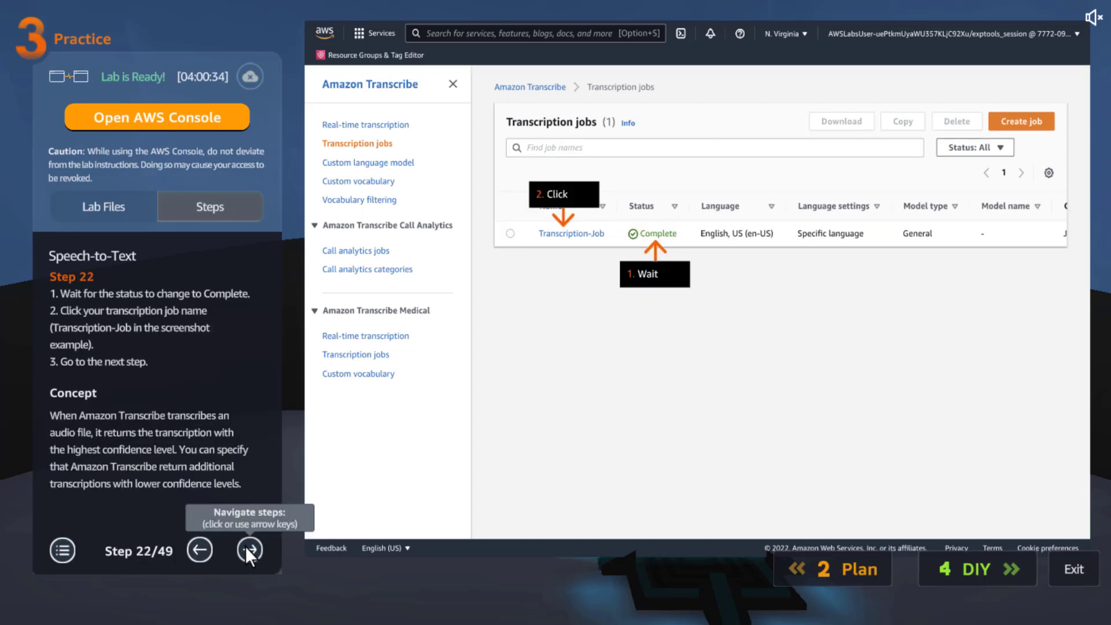
click(246, 546)
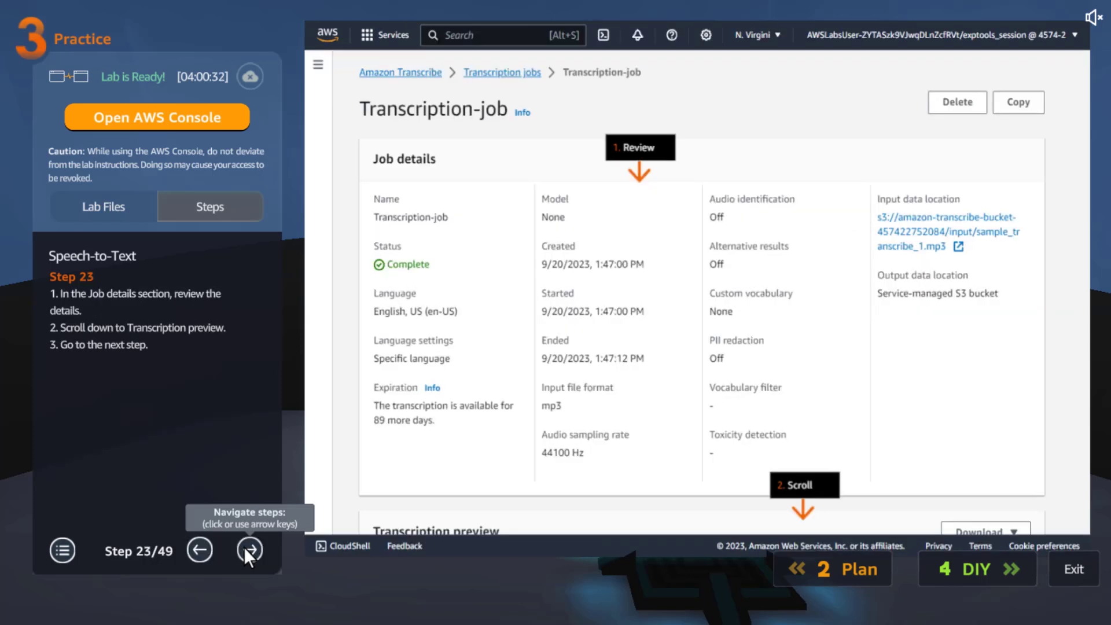
click(249, 549)
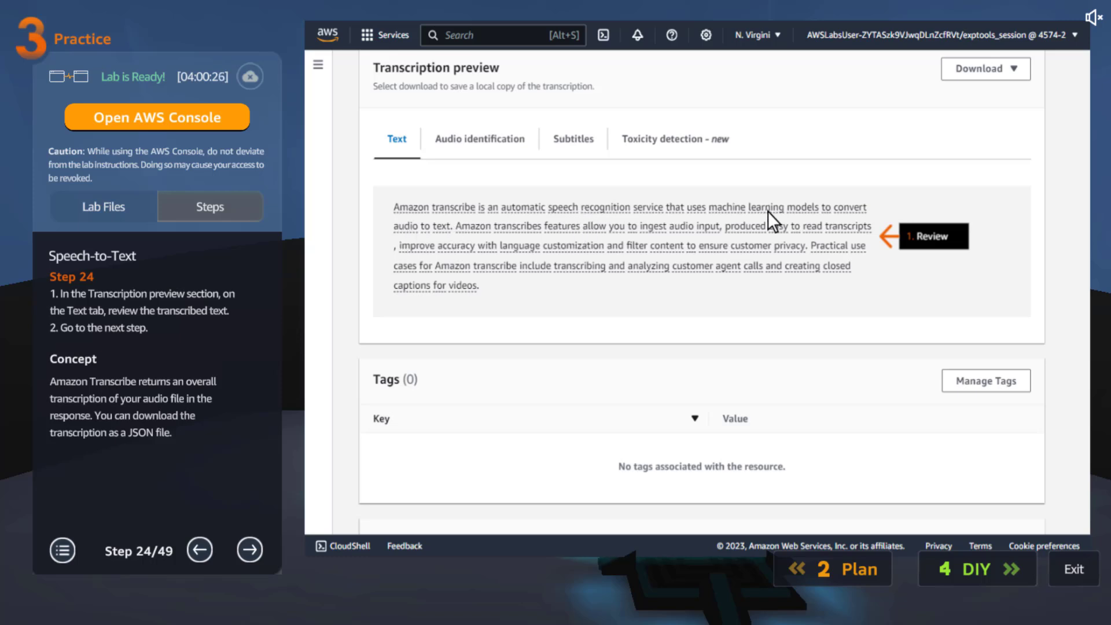
- Advance through practice steps 25 to 28 on AWS Lambda, speech_to_text_function and reviewing its code in the full-screen editor
click(253, 544)
drag(260, 351, 255, 491)
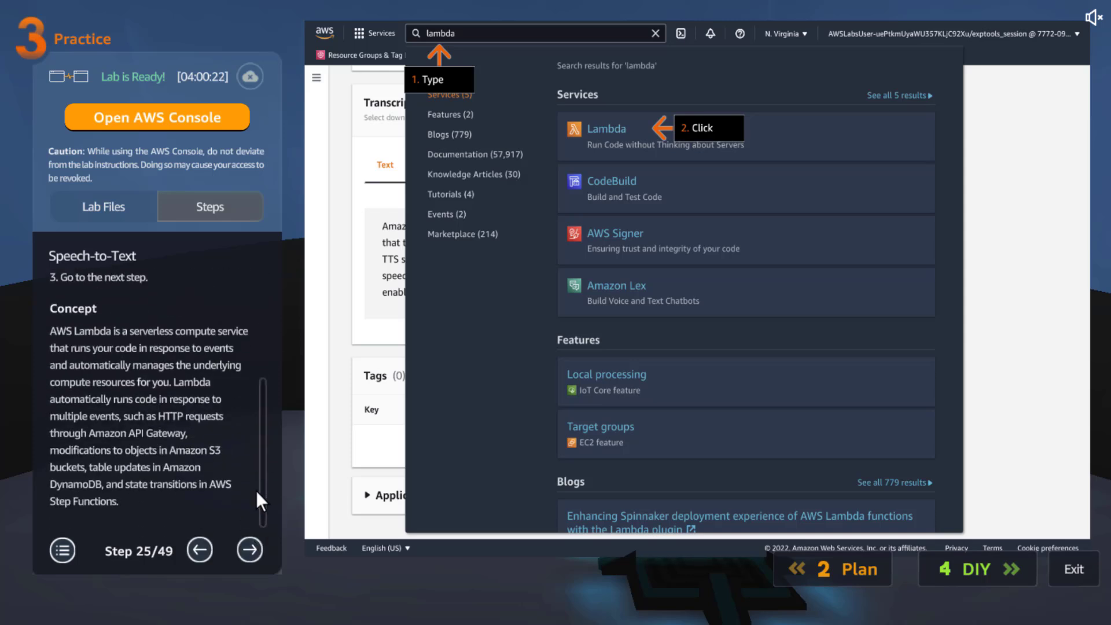
click(249, 549)
click(249, 549)
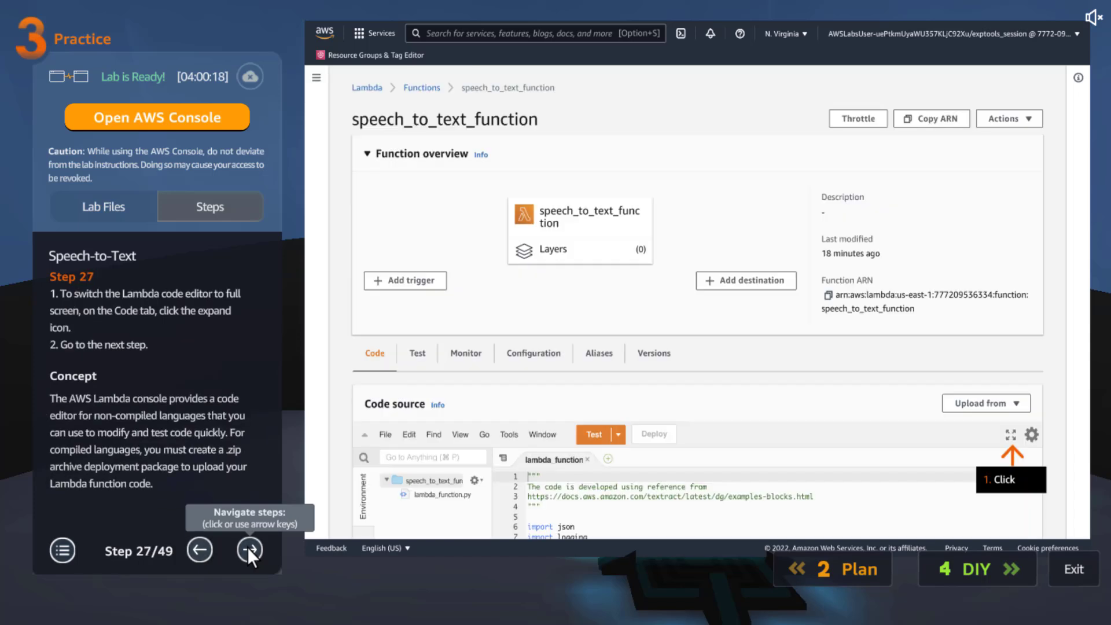
click(249, 549)
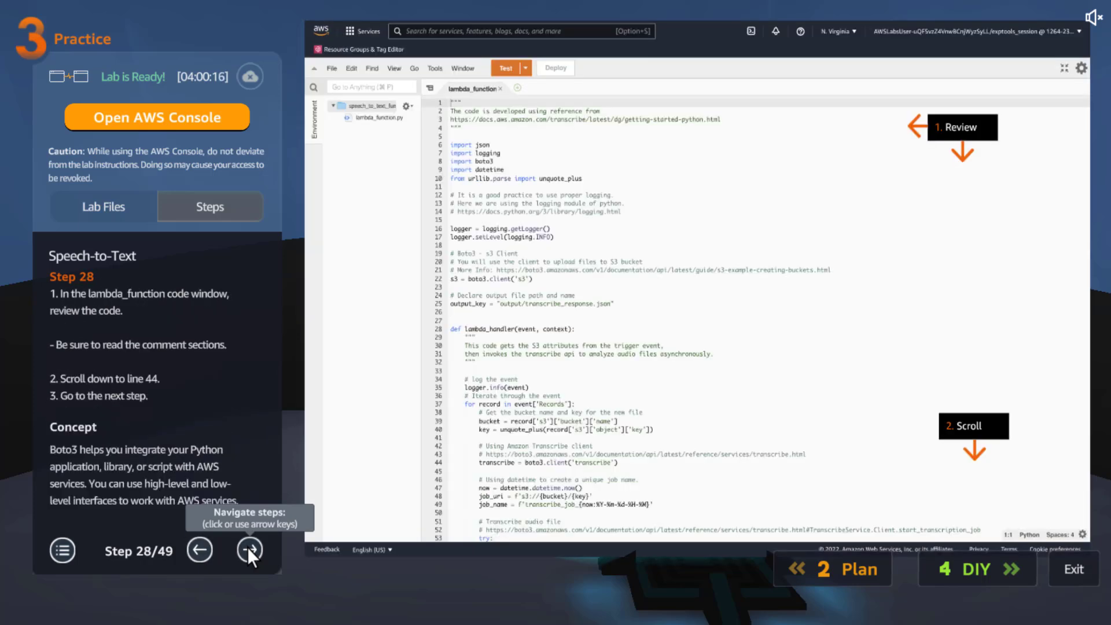
- Read practice step 29 and its concept note on setting MediaFormat to mp3 in the Lambda code and deploying it
click(249, 549)
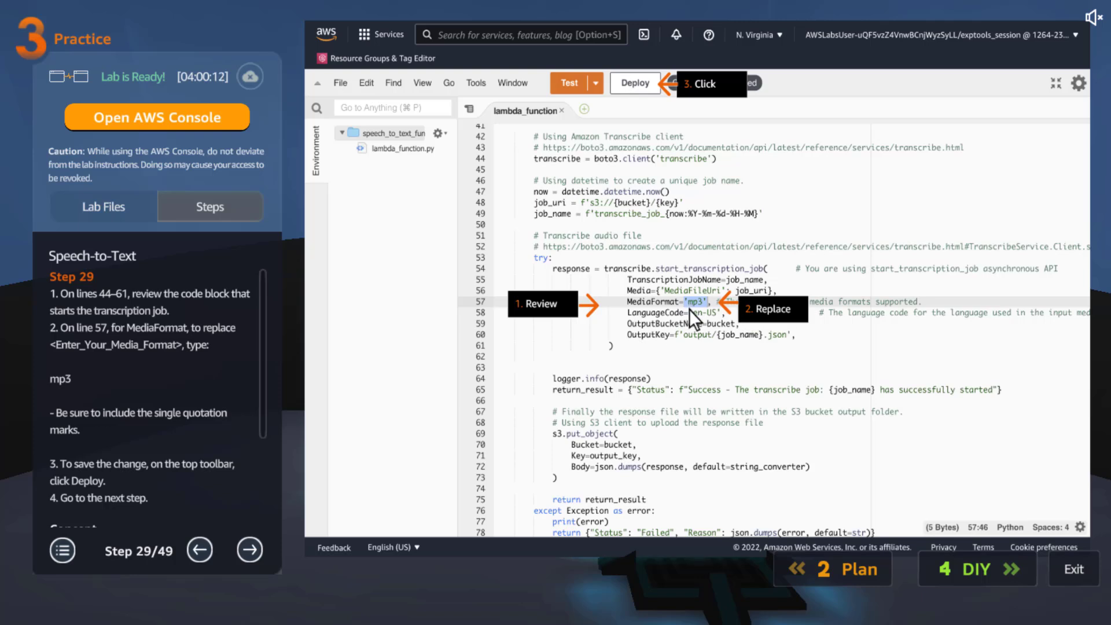
drag(264, 394, 263, 488)
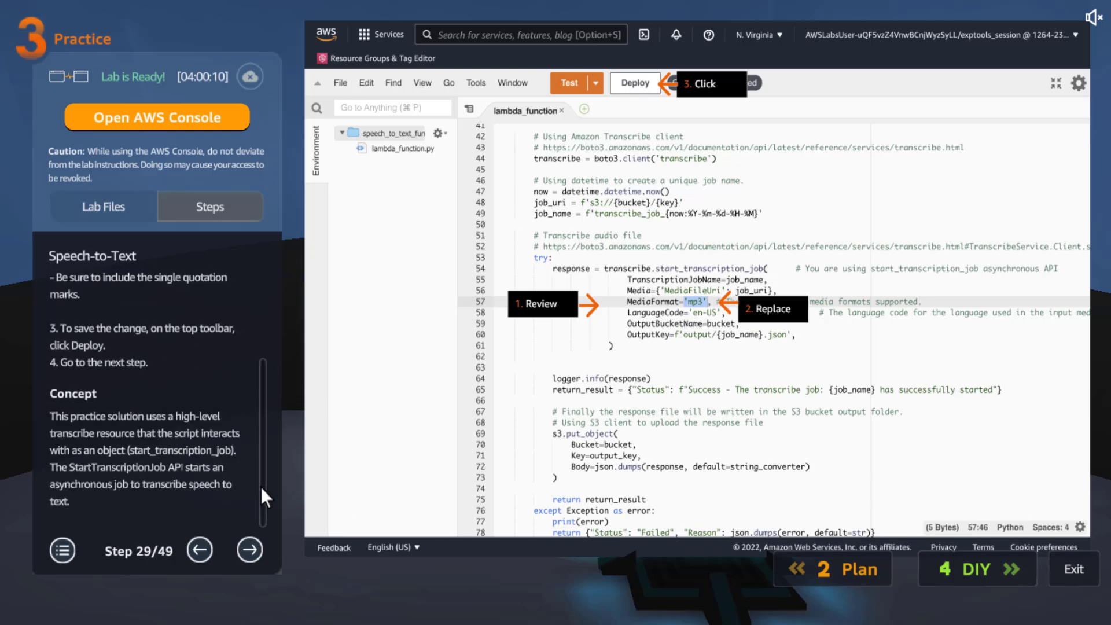
click(253, 547)
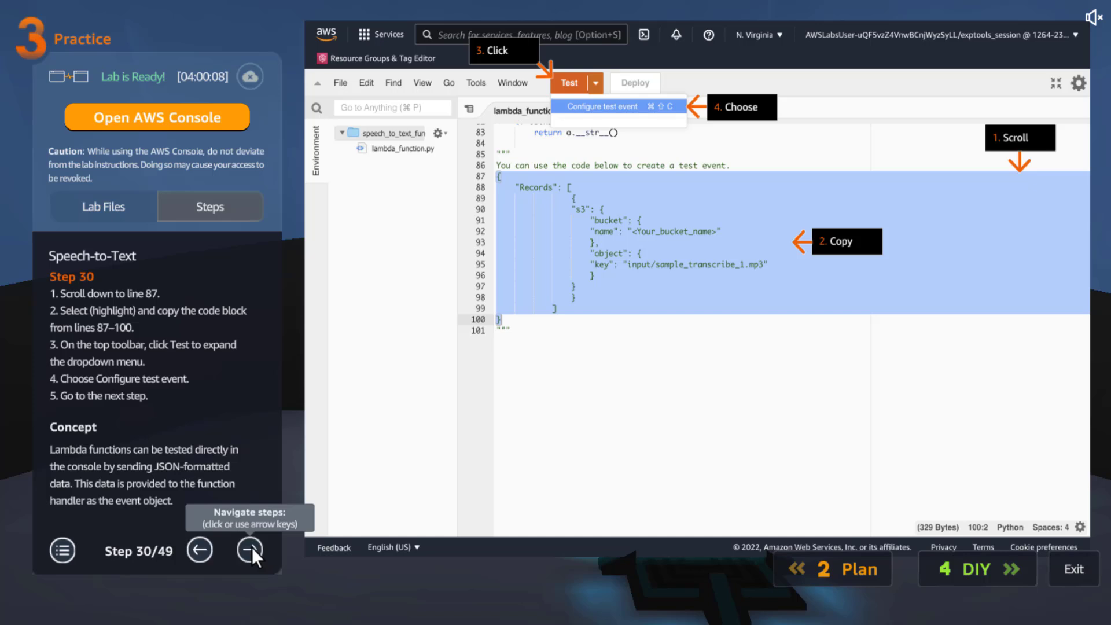
click(198, 548)
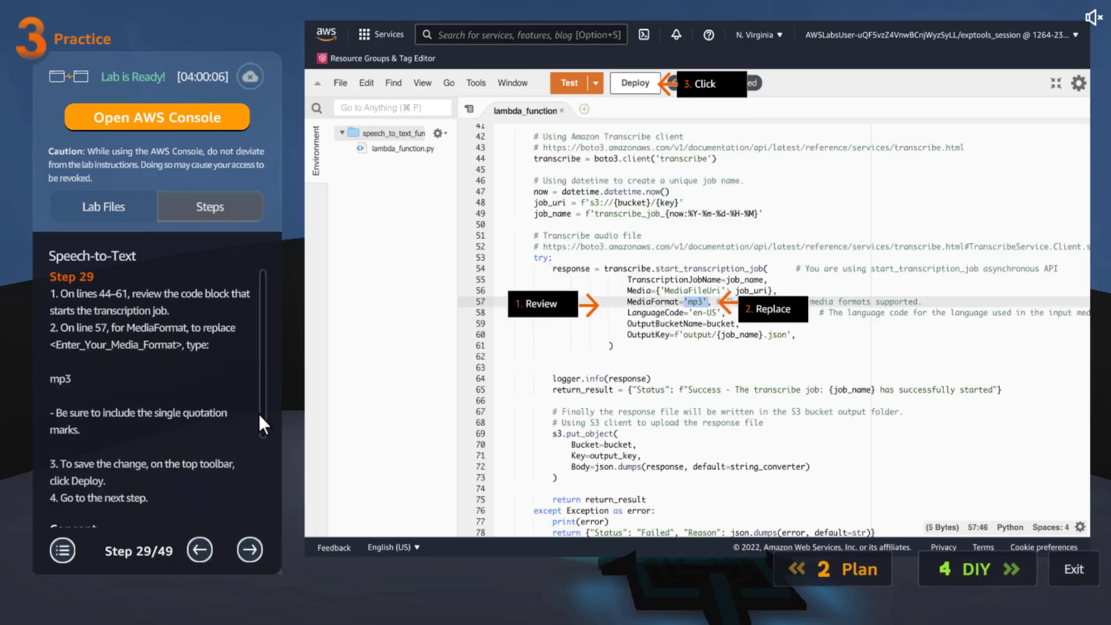
drag(262, 411, 250, 515)
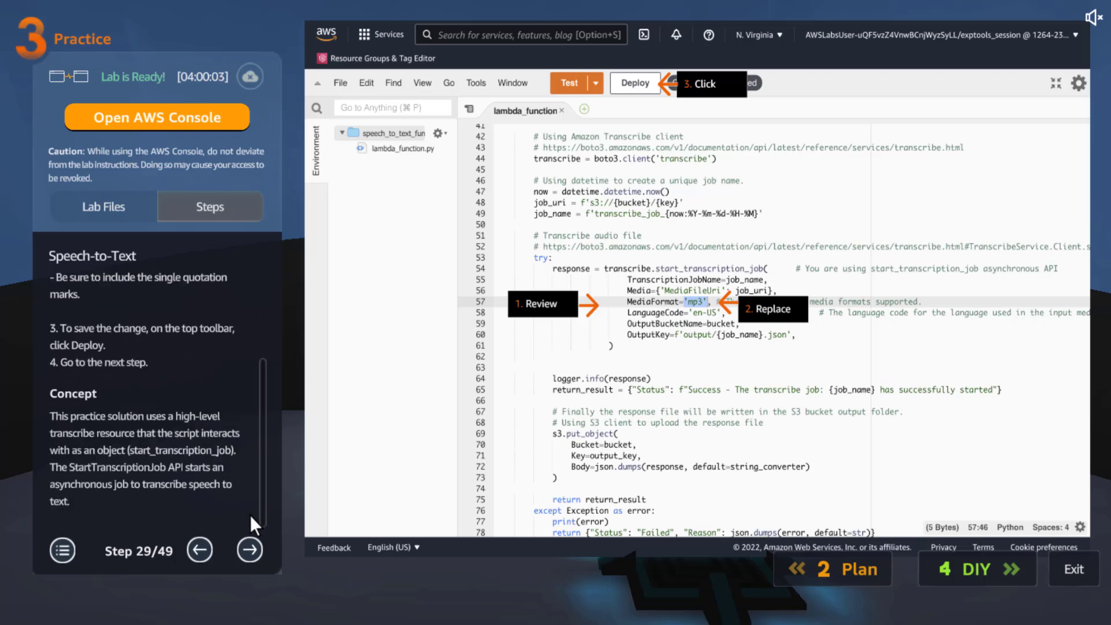
- Advance through practice steps 30 to 33 on configuring the TestLambda event with the bucket name and invoking the function
click(250, 550)
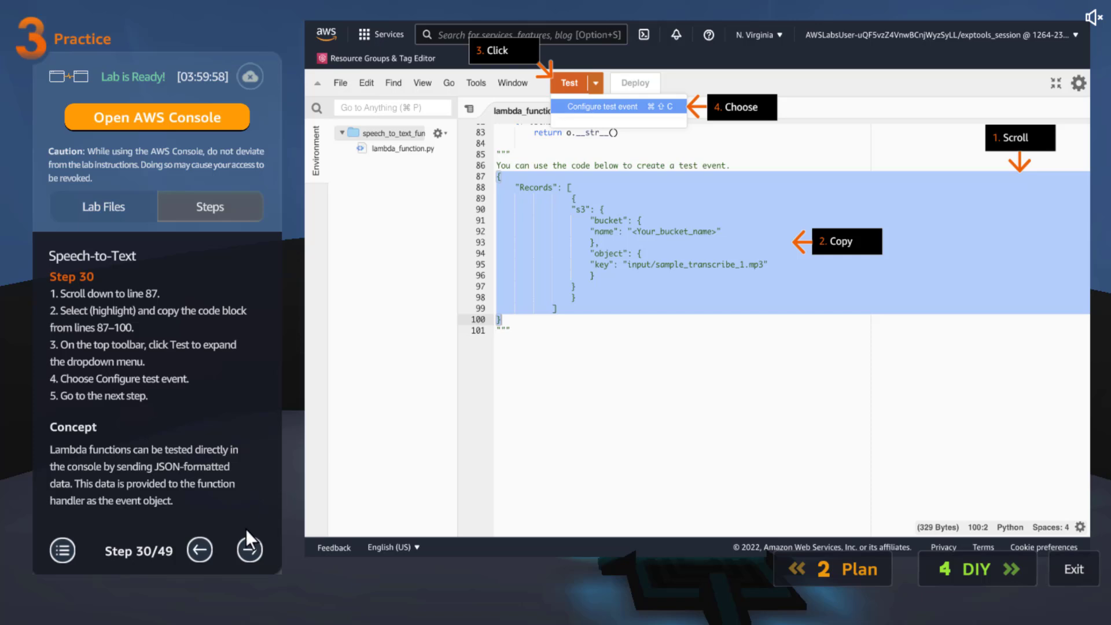
click(249, 547)
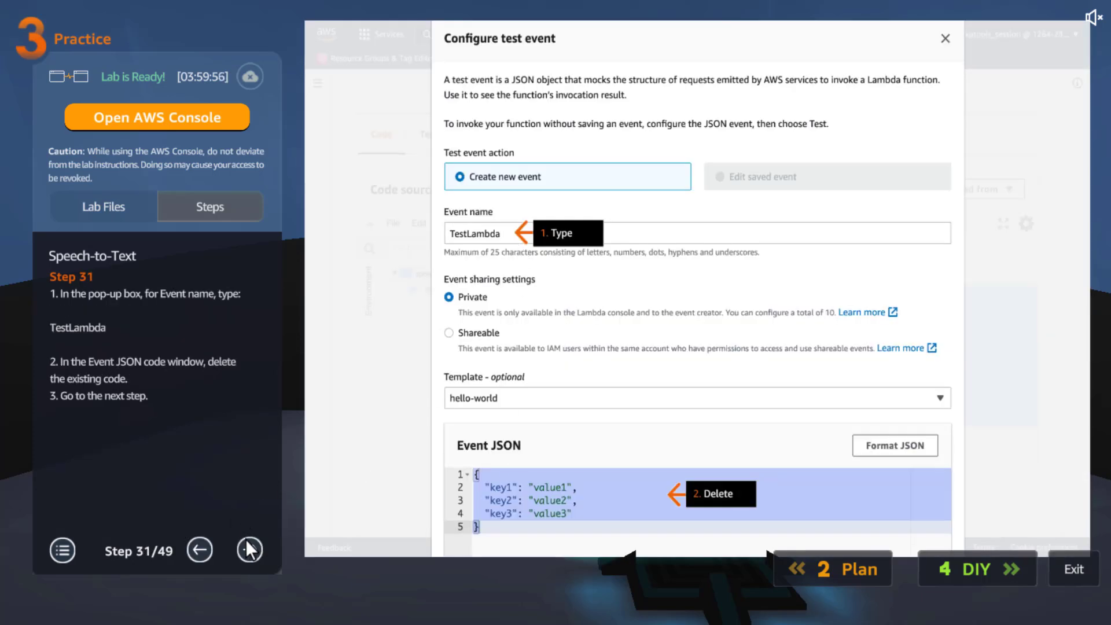
click(249, 549)
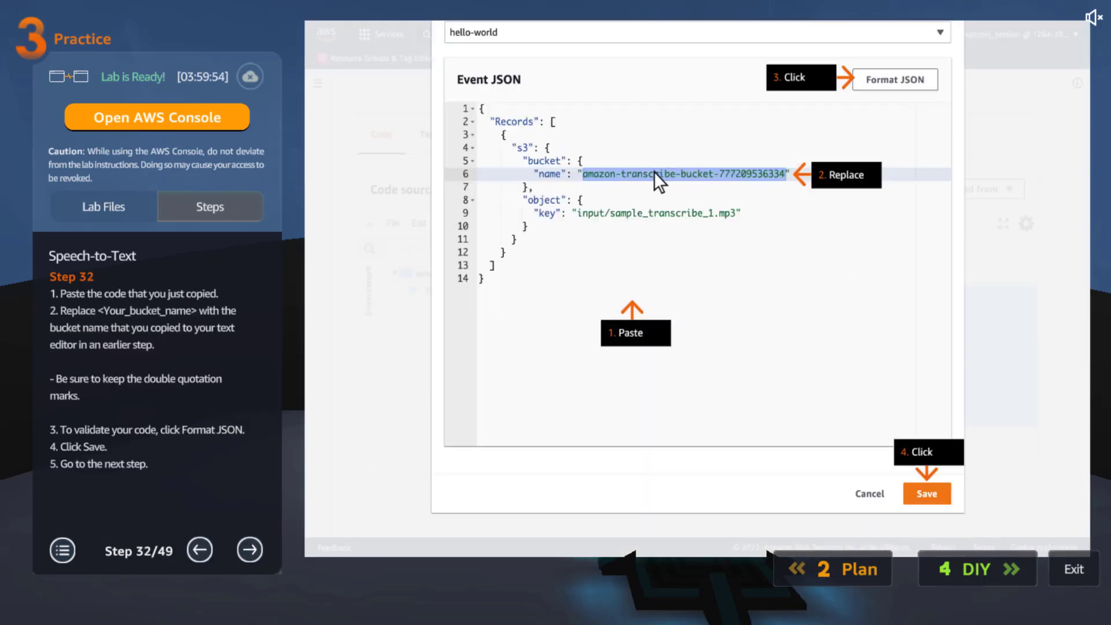
click(243, 547)
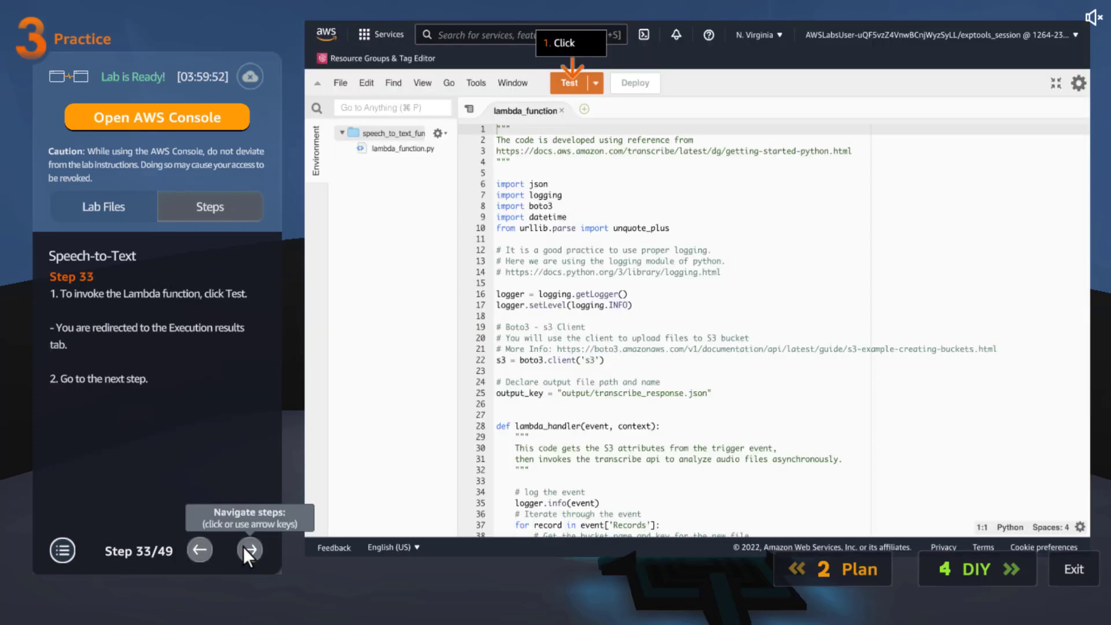
- Read practice steps 34 to 37 on the execution results, transcription job status, downloaded output JSON and word confidence scores
click(244, 547)
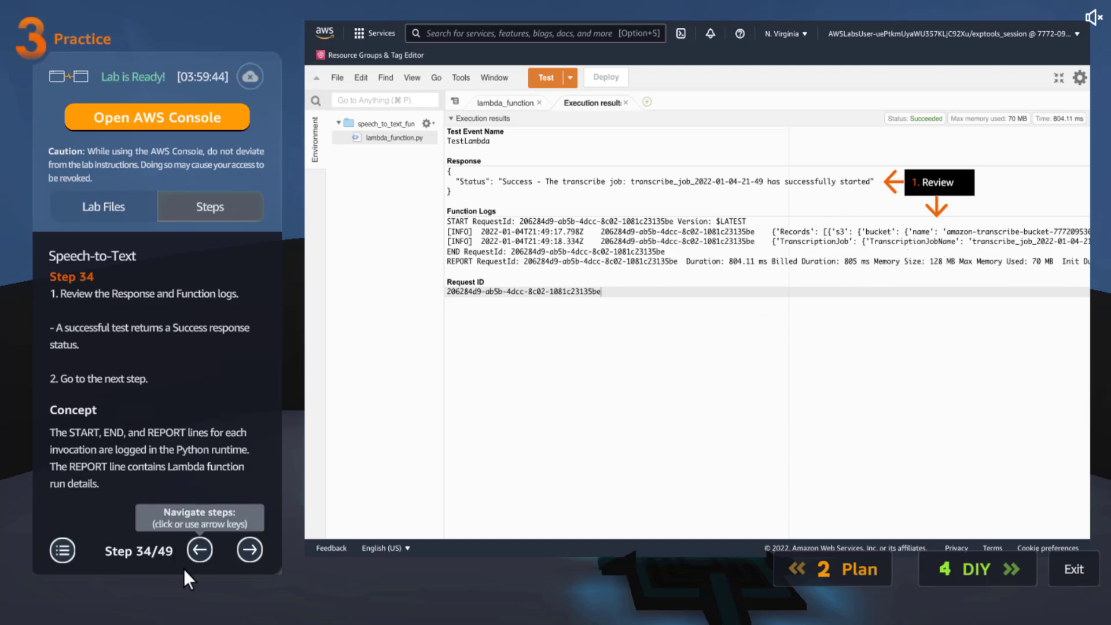
click(248, 551)
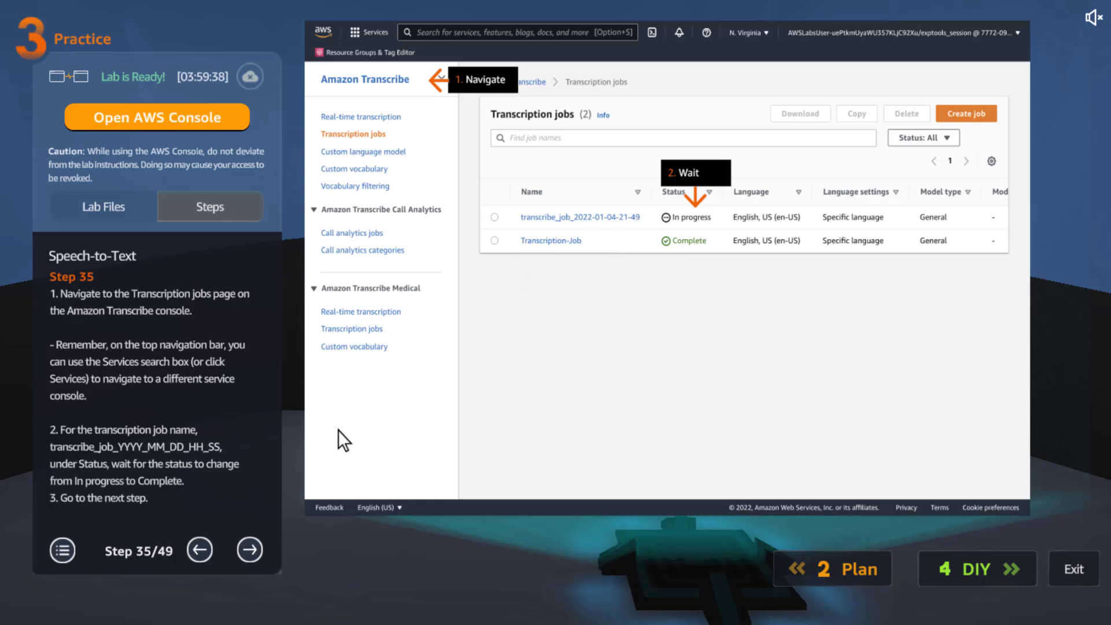
click(248, 550)
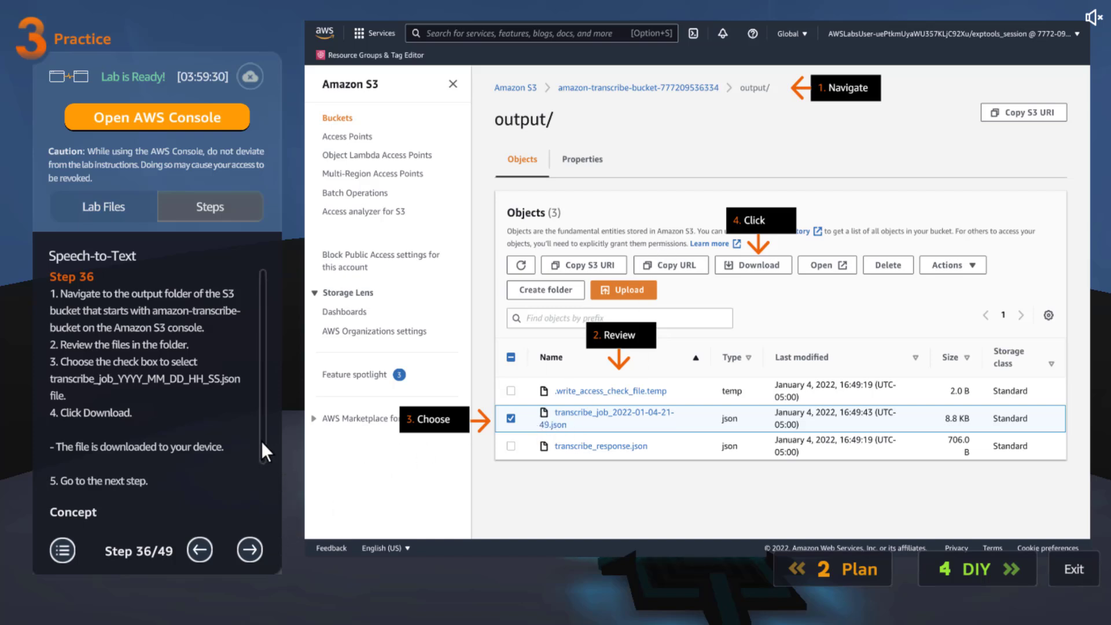
scroll(262, 441, down, 3)
click(248, 551)
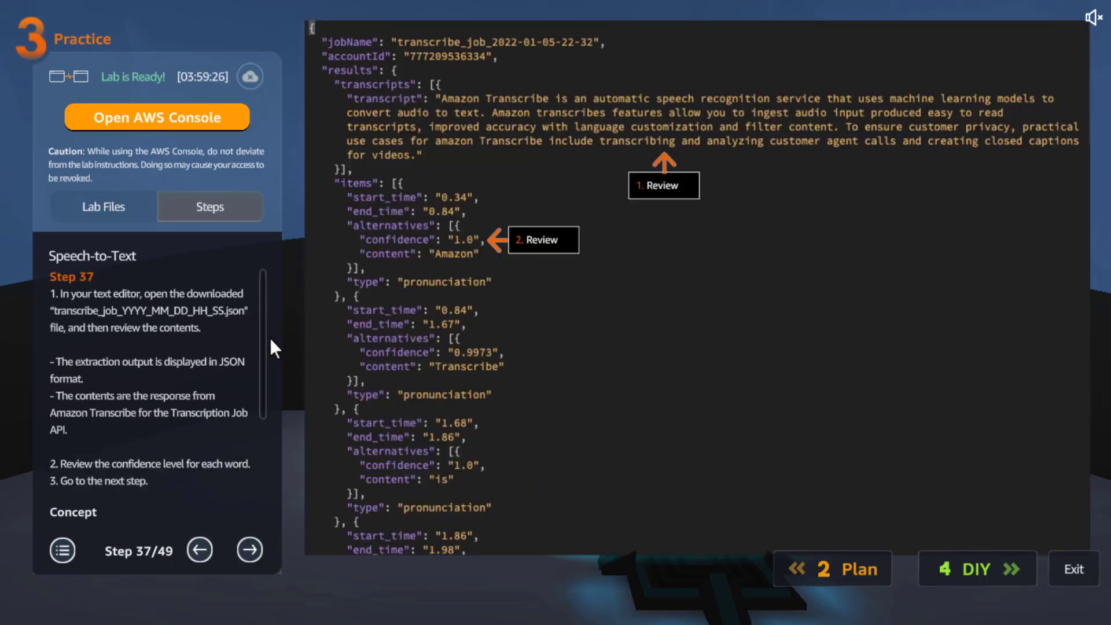
drag(261, 332, 260, 465)
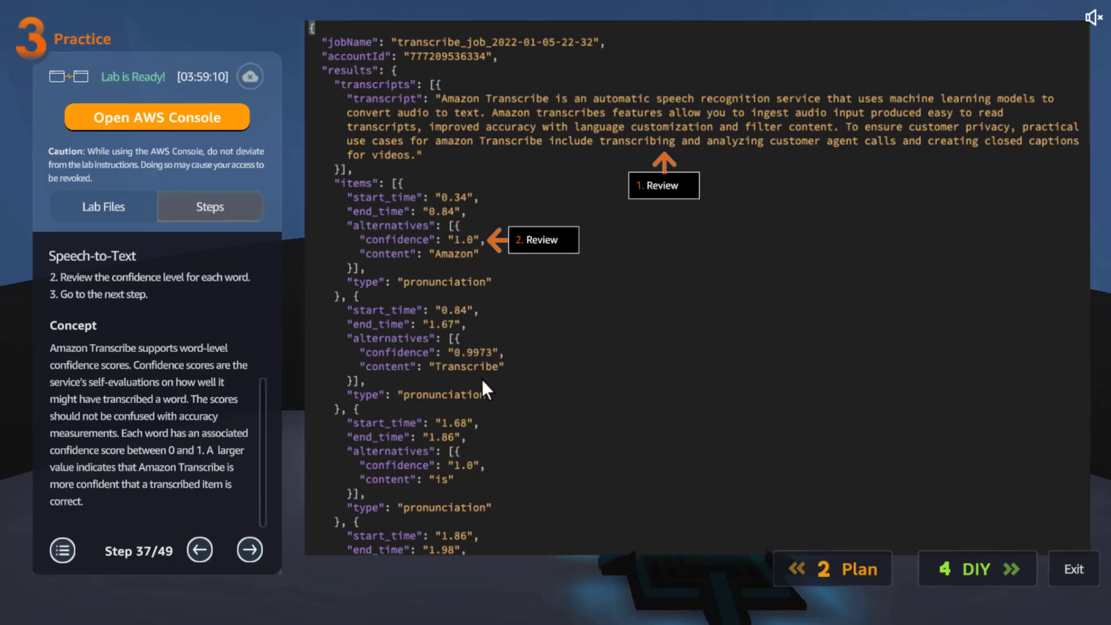
- Read practice steps 38 to 41 on changing MediaFormat to mp4 and adding an S3 trigger with prefix input/ and suffix .mp4
click(248, 557)
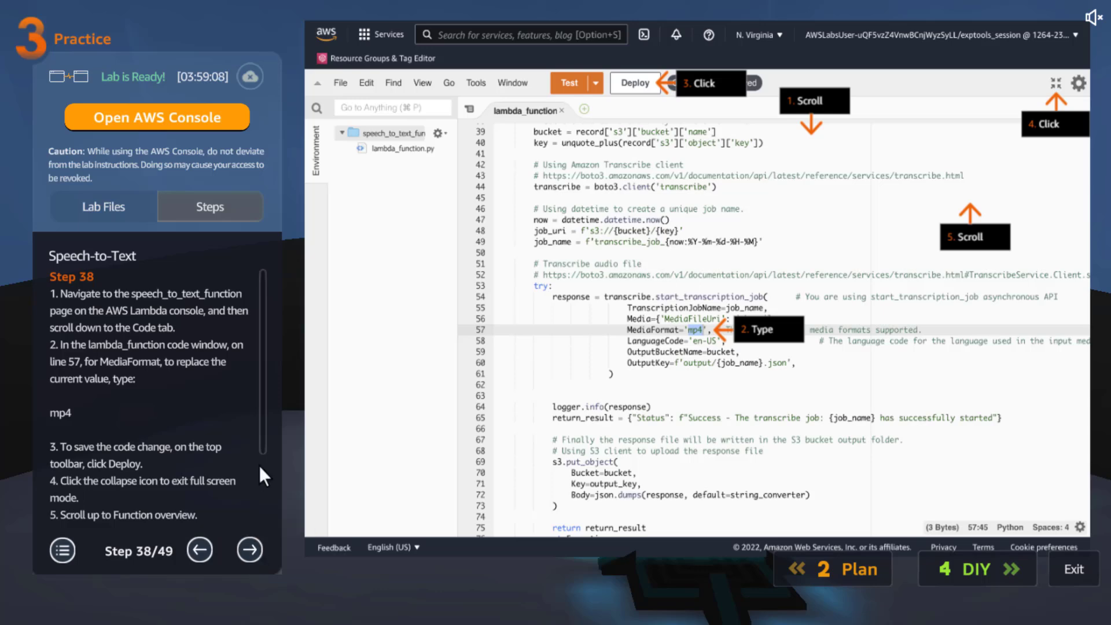
scroll(261, 378, down, 3)
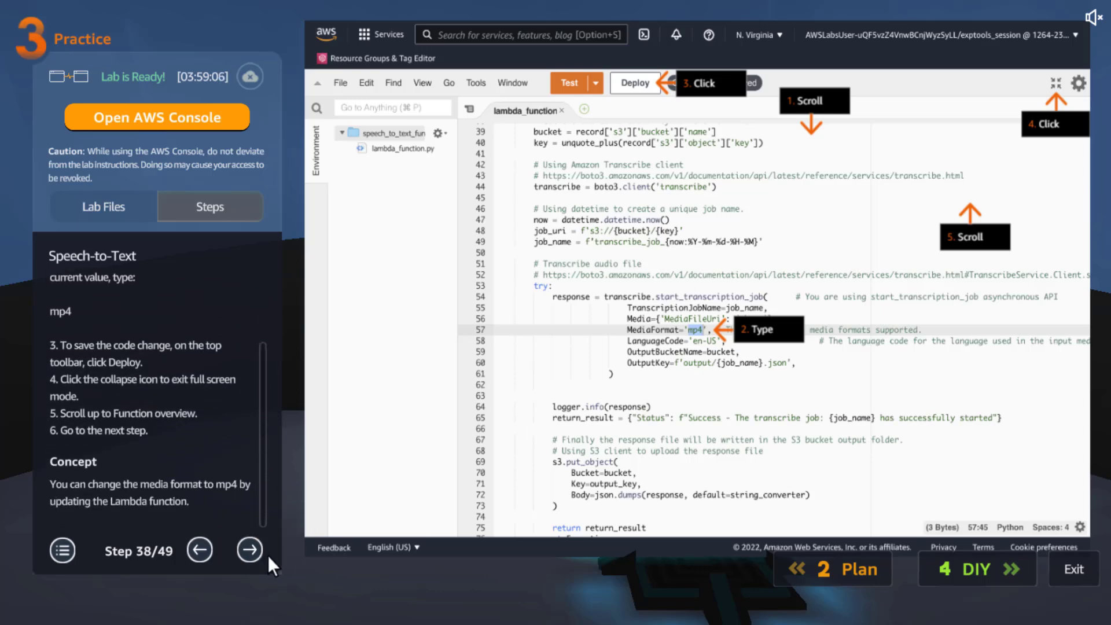
click(249, 551)
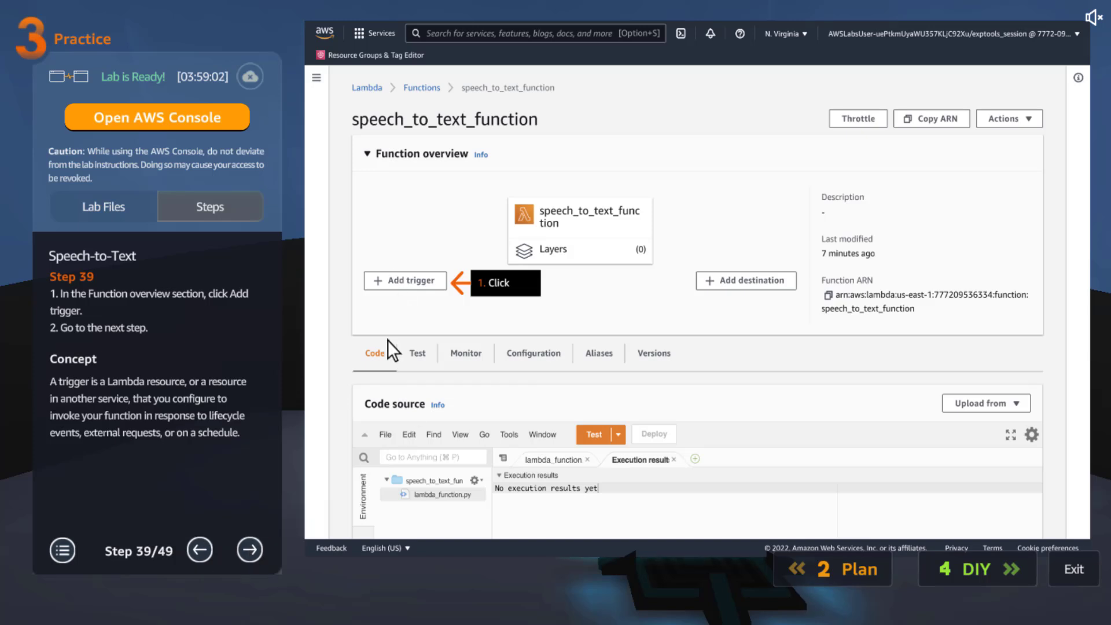
click(242, 549)
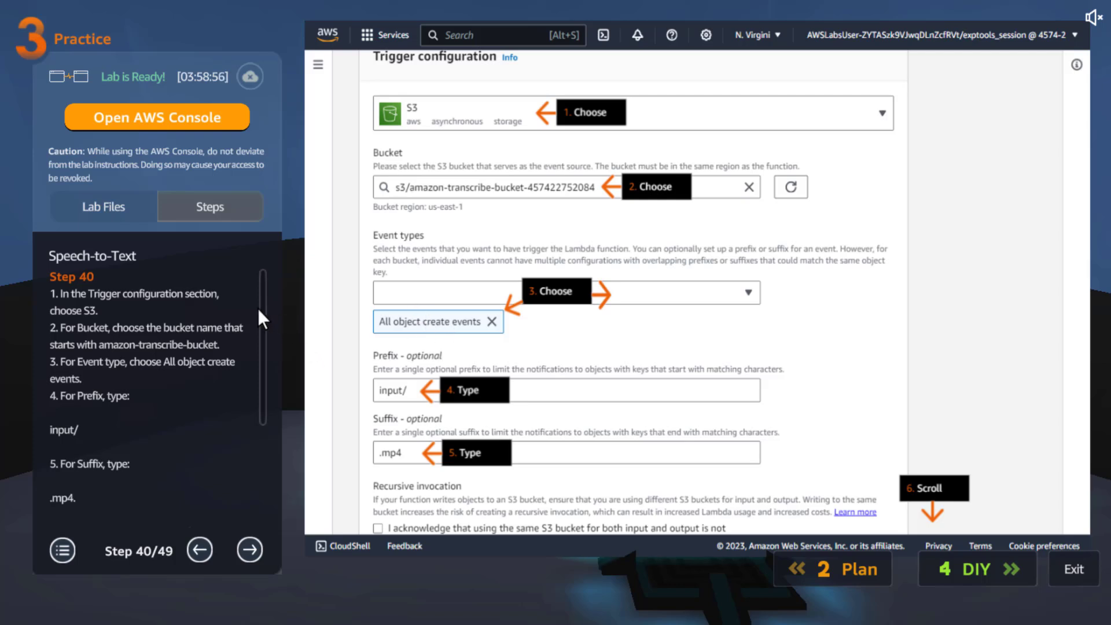
scroll(258, 308, down, 3)
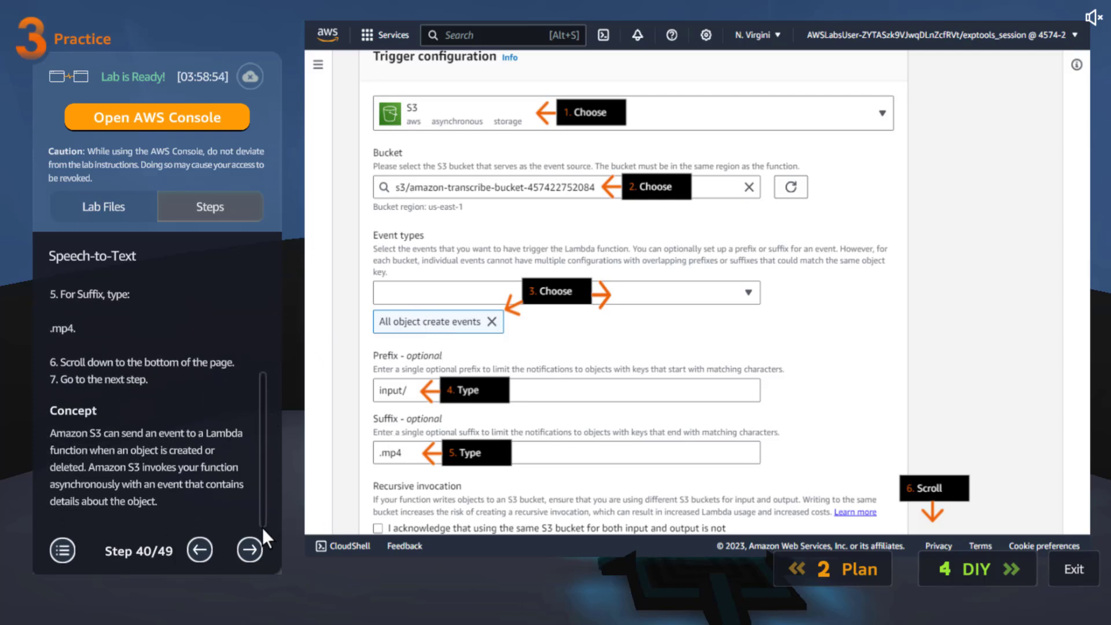
click(256, 547)
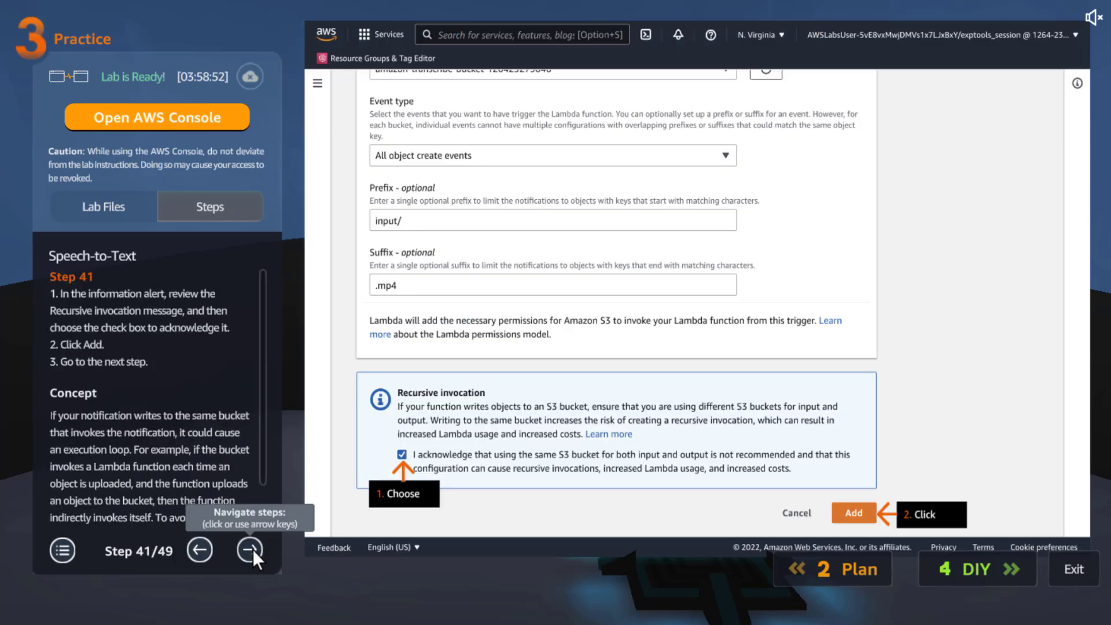
- Advance through practice steps 42 to 49 on uploading the mp4 sample to the input folder and reviewing the output and transcription jobs
click(252, 550)
click(251, 550)
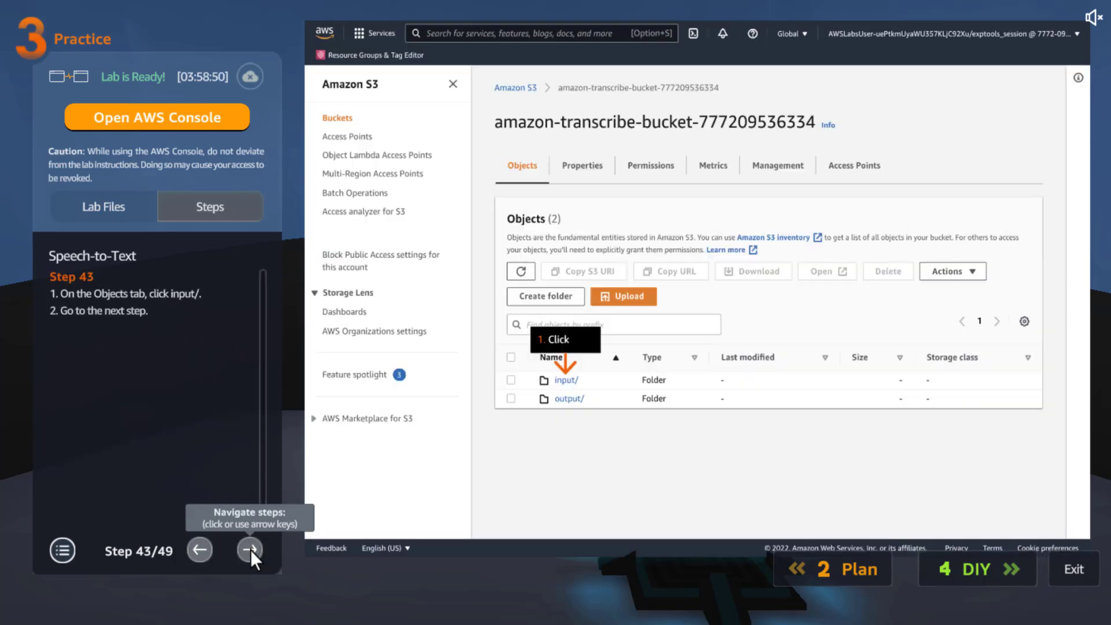
click(249, 551)
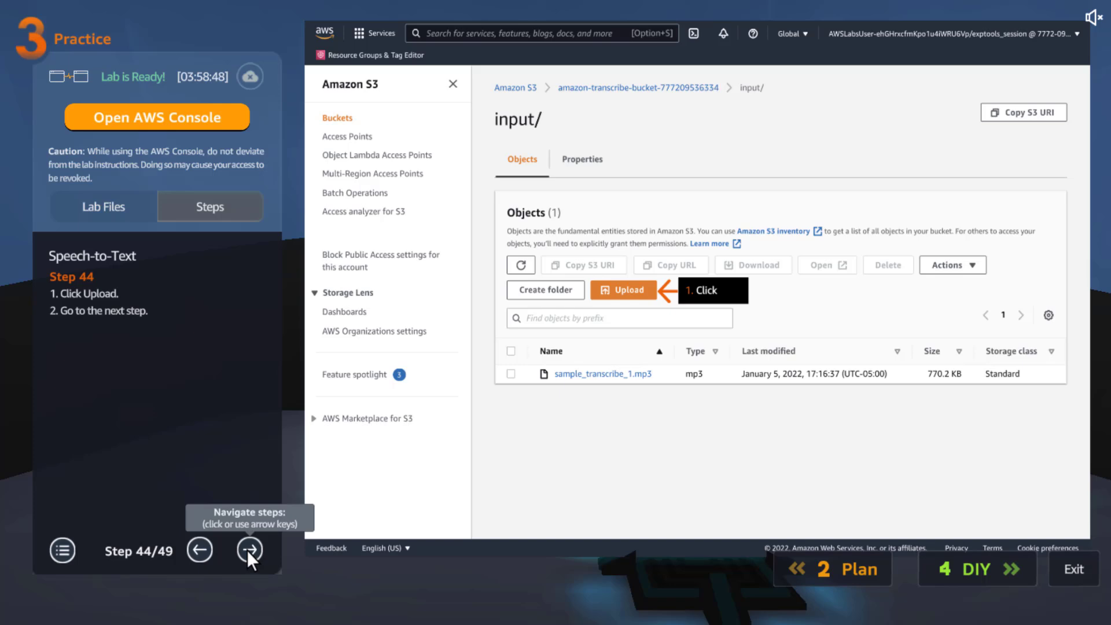
click(249, 550)
click(249, 550)
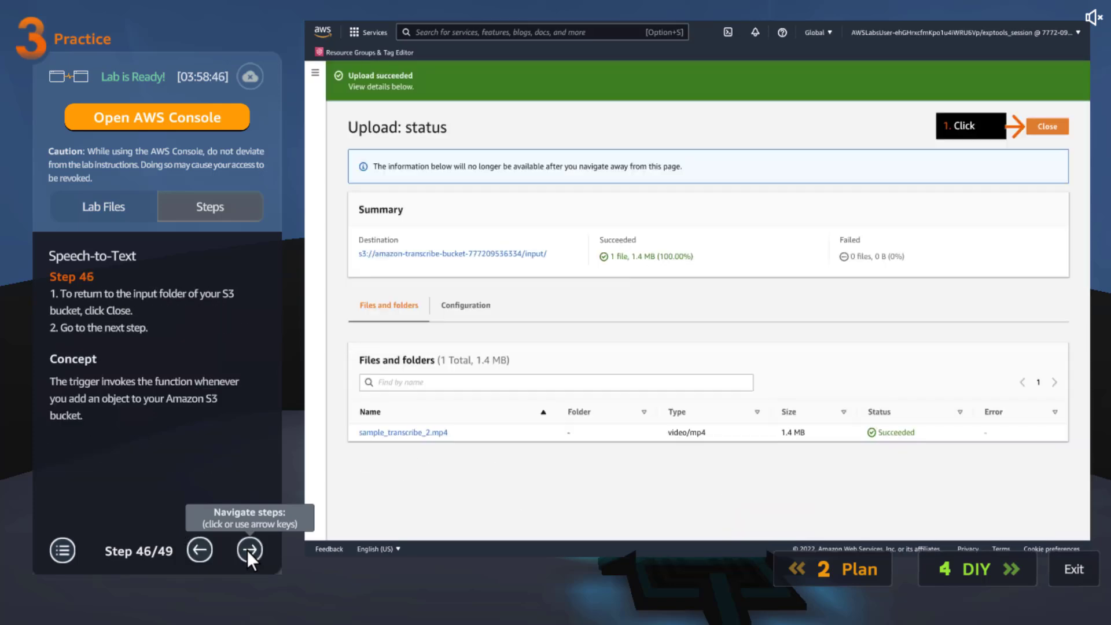
click(247, 551)
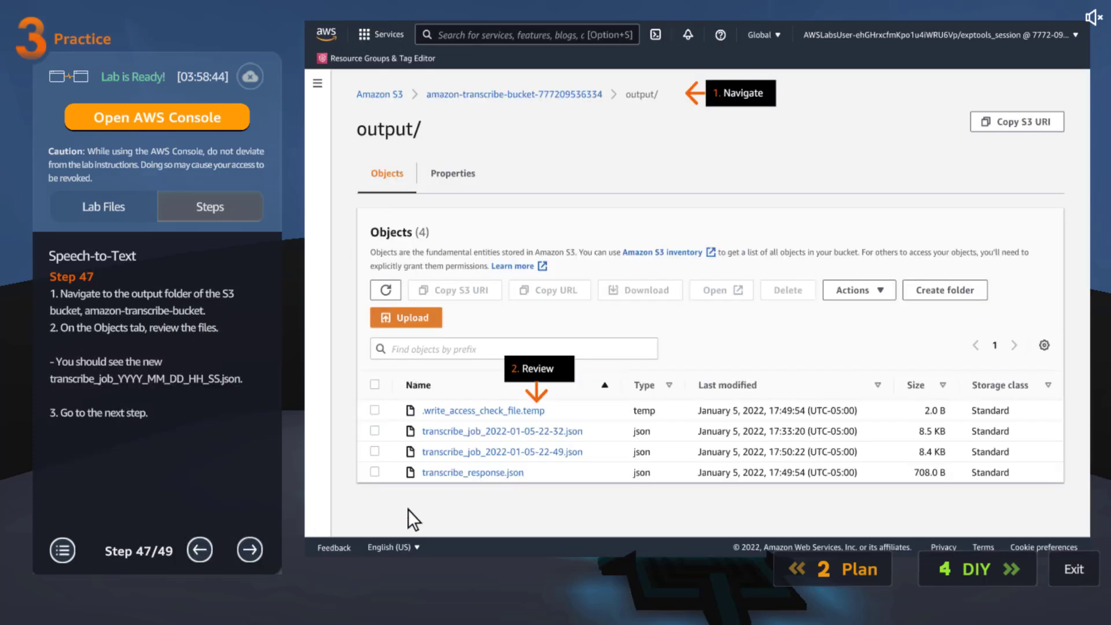
click(249, 549)
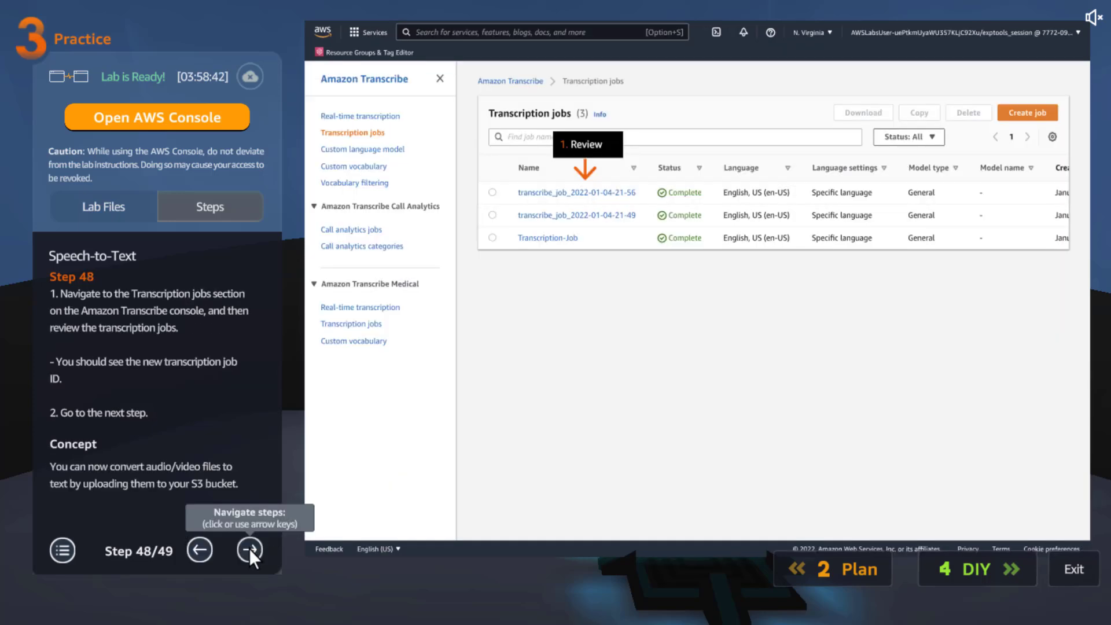
click(248, 549)
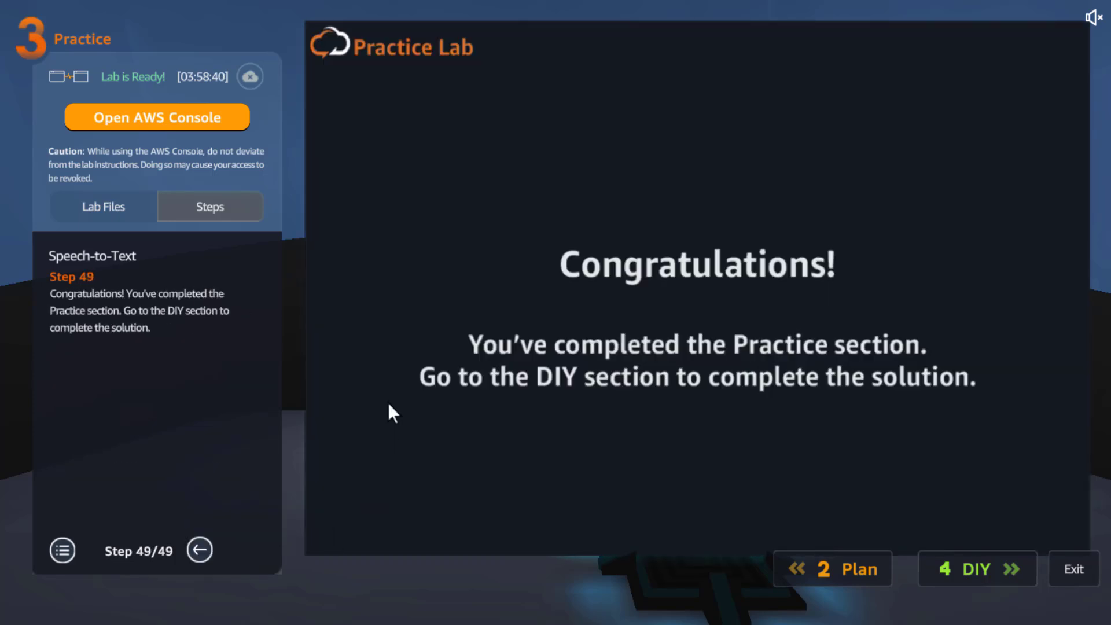
- Open the AWS console and go to the S3 bucket whose name starts with amazon-transcribe-bucket
click(192, 118)
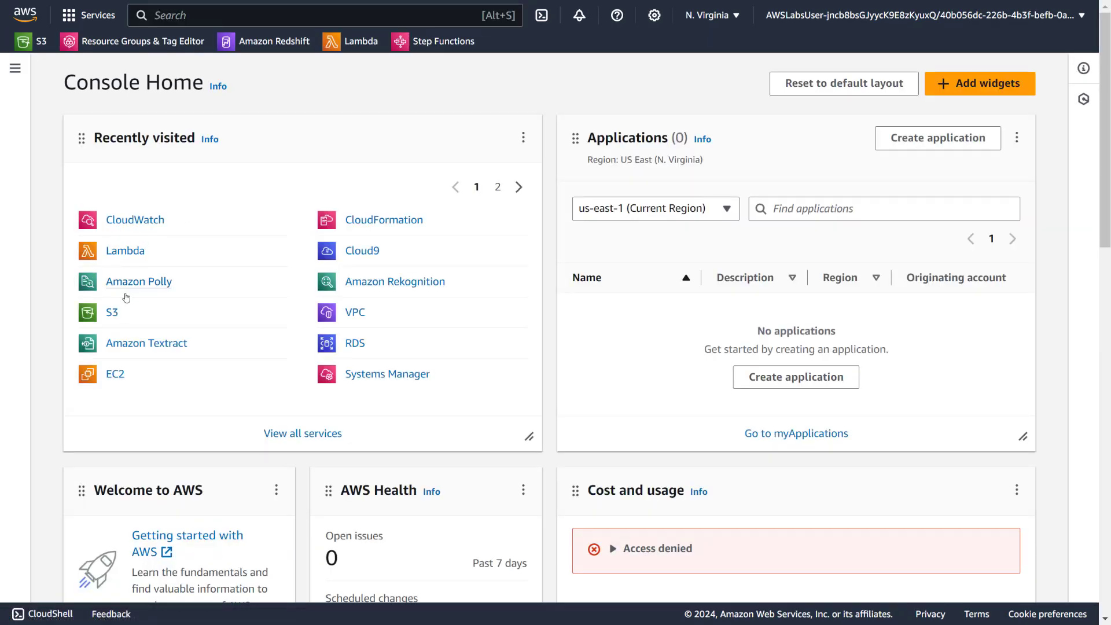
click(112, 315)
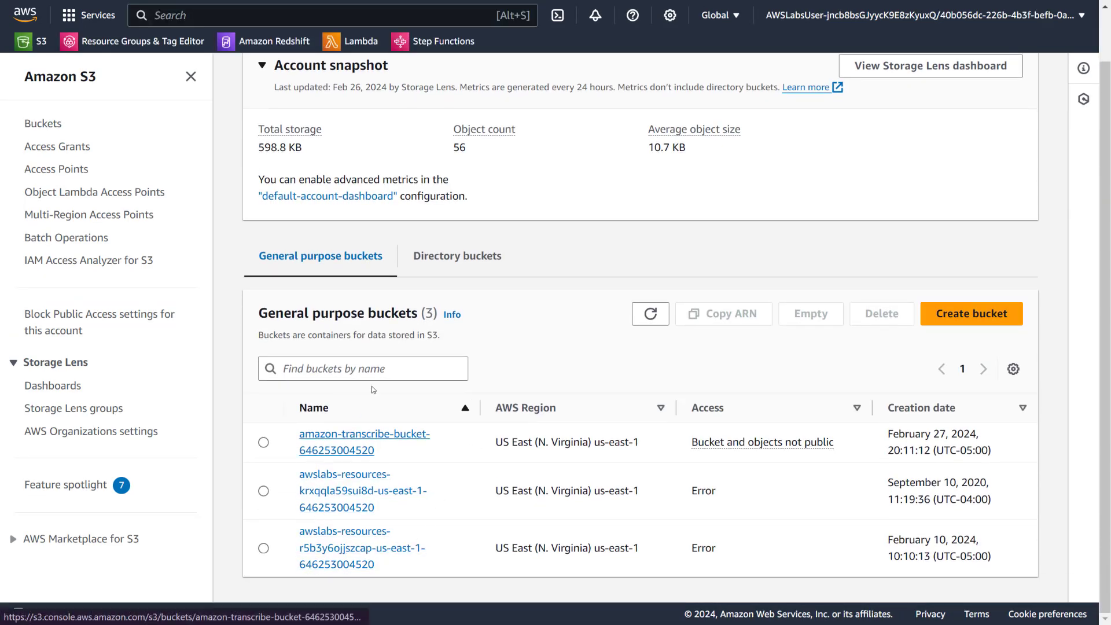
click(354, 441)
- Create a folder named input in the transcribe bucket without specifying an encryption key
click(896, 262)
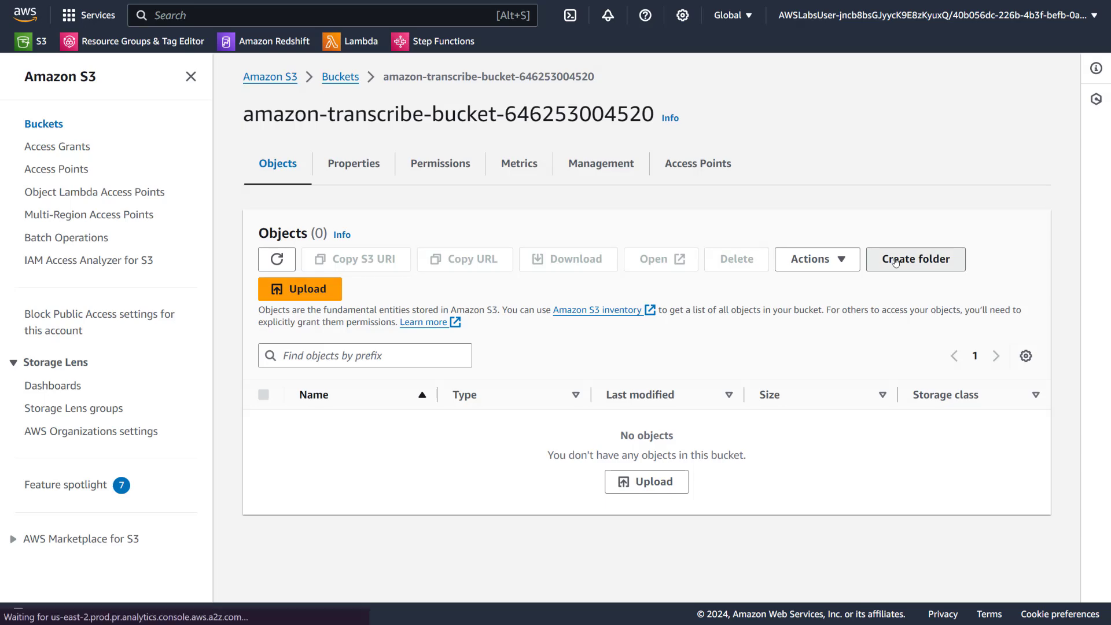
text(inp)
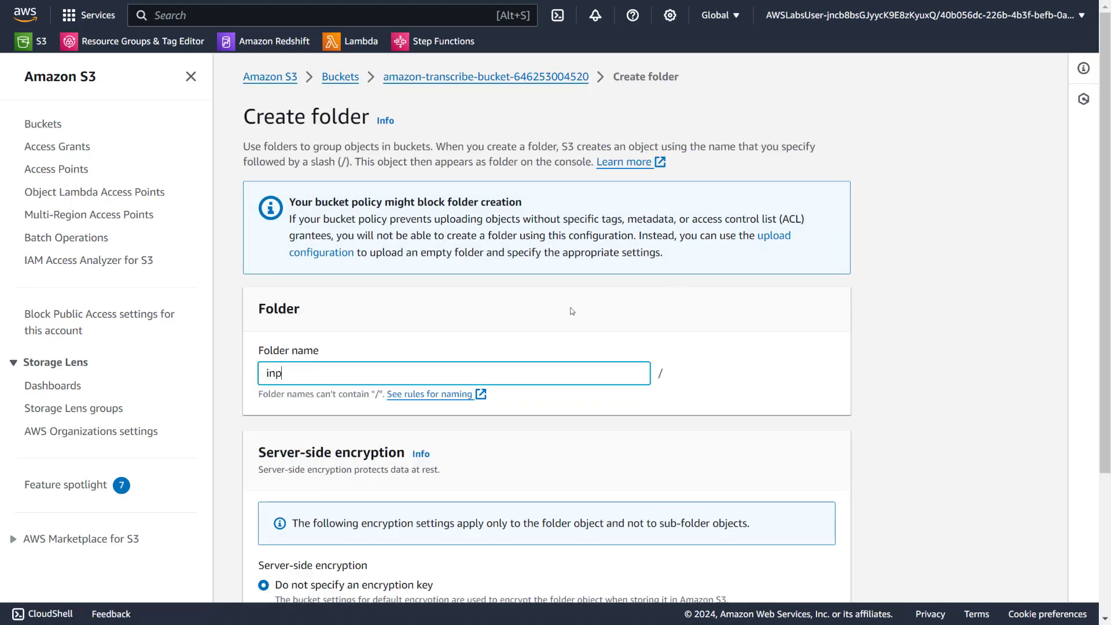
text(ut)
scroll(572, 310, down, 3)
click(770, 577)
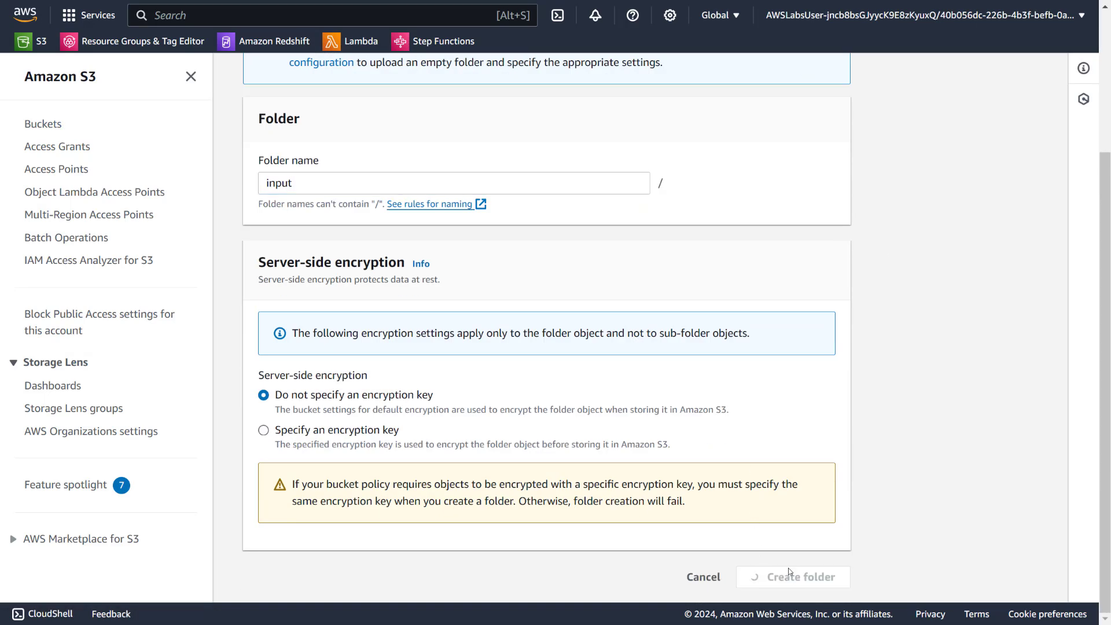
- Create a second folder named output in the transcribe bucket without specifying an encryption key
click(920, 298)
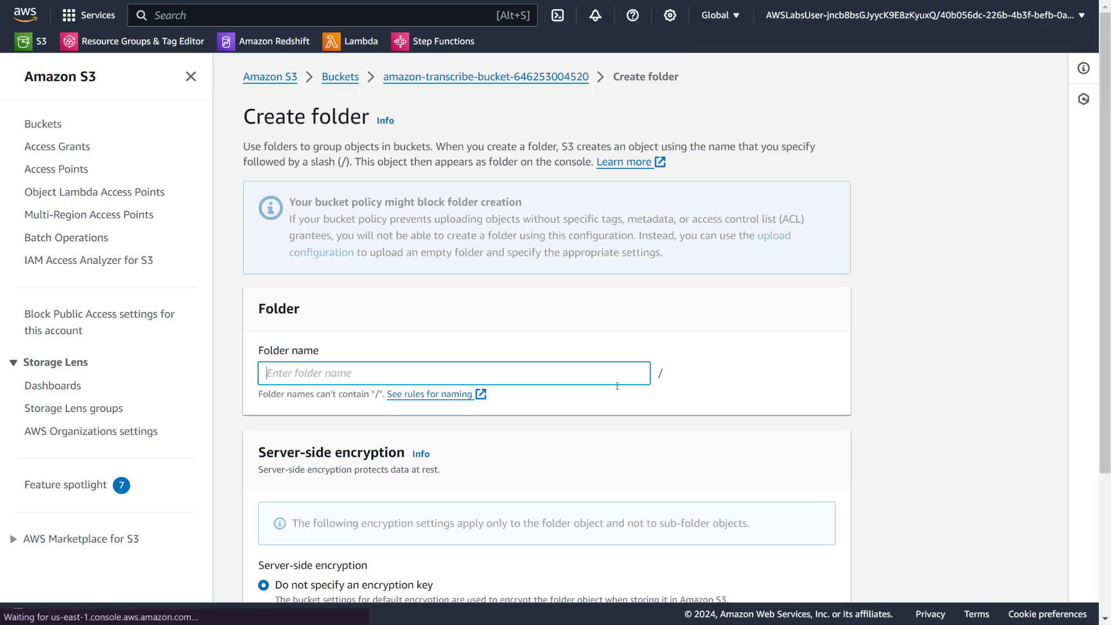
text(ouyput)
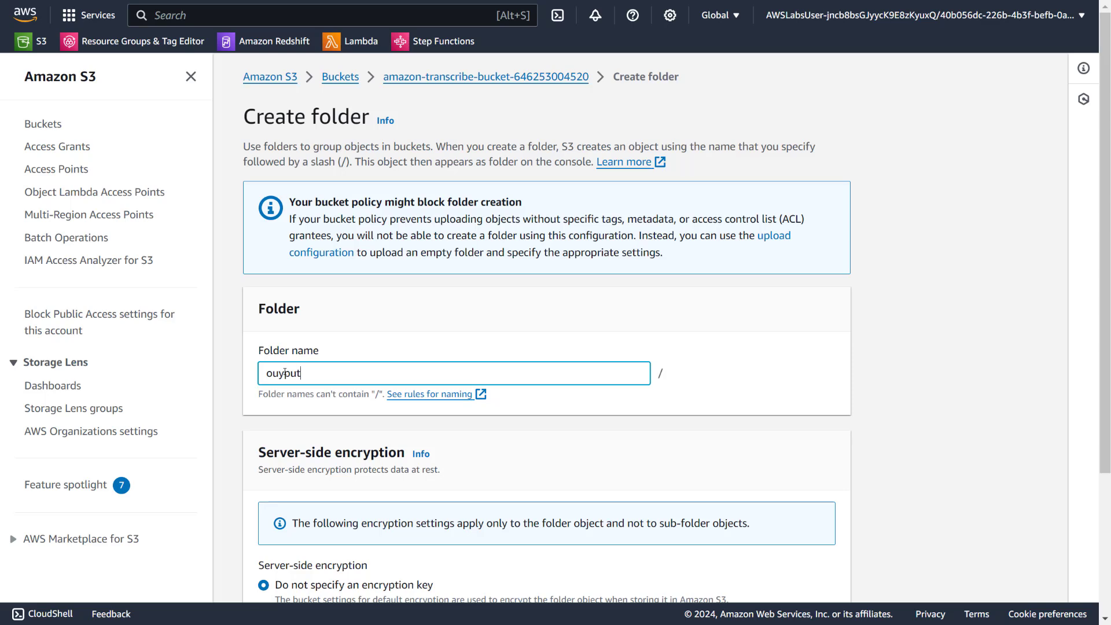
double_click(284, 373)
text(output)
scroll(779, 568, down, 3)
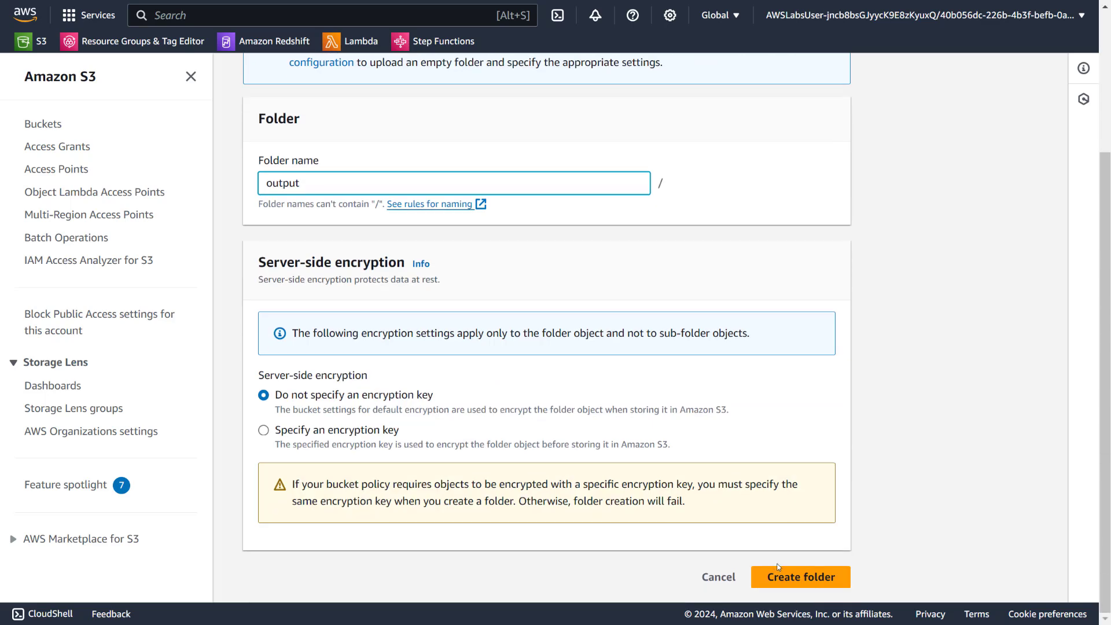
click(778, 576)
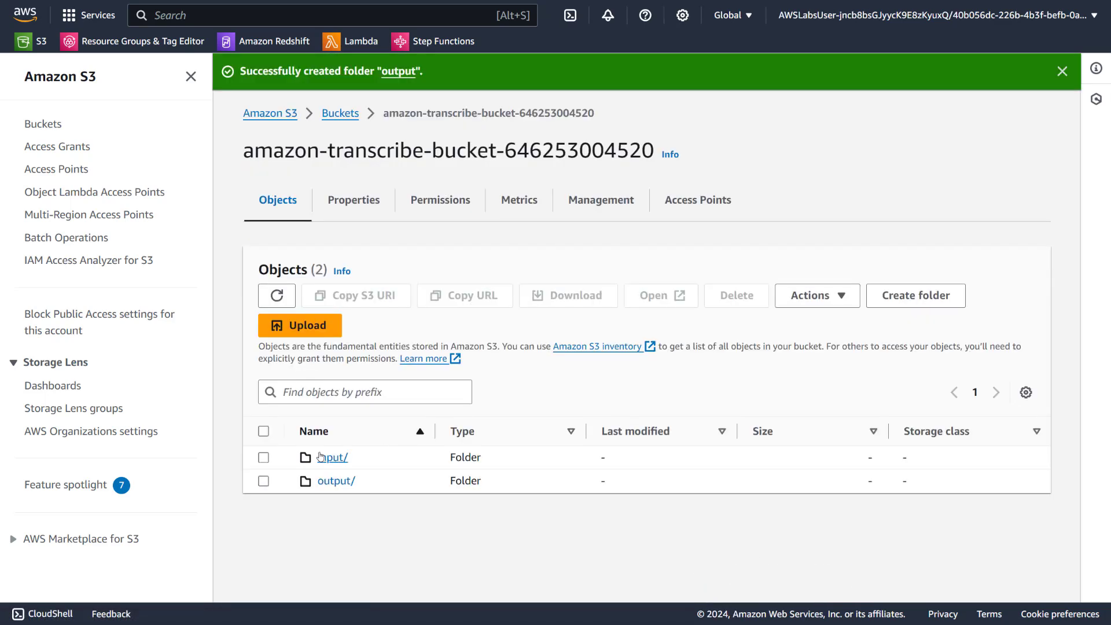
- Upload sample_transcribe_1.mp3 to the input folder of the transcribe bucket and close the upload status page
click(320, 457)
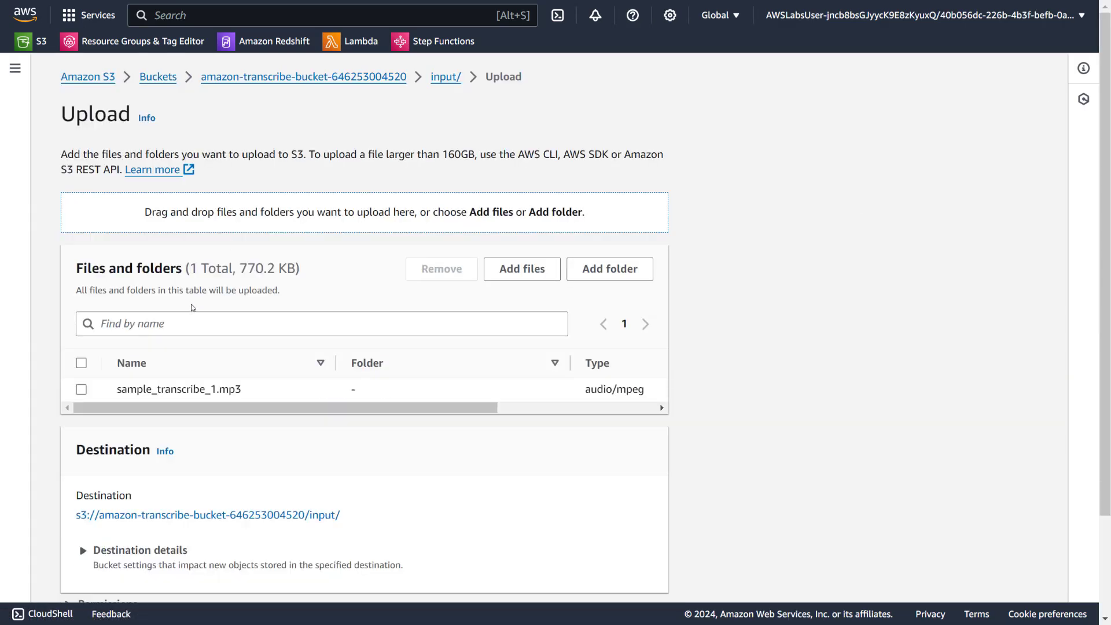
scroll(193, 307, down, 3)
click(633, 575)
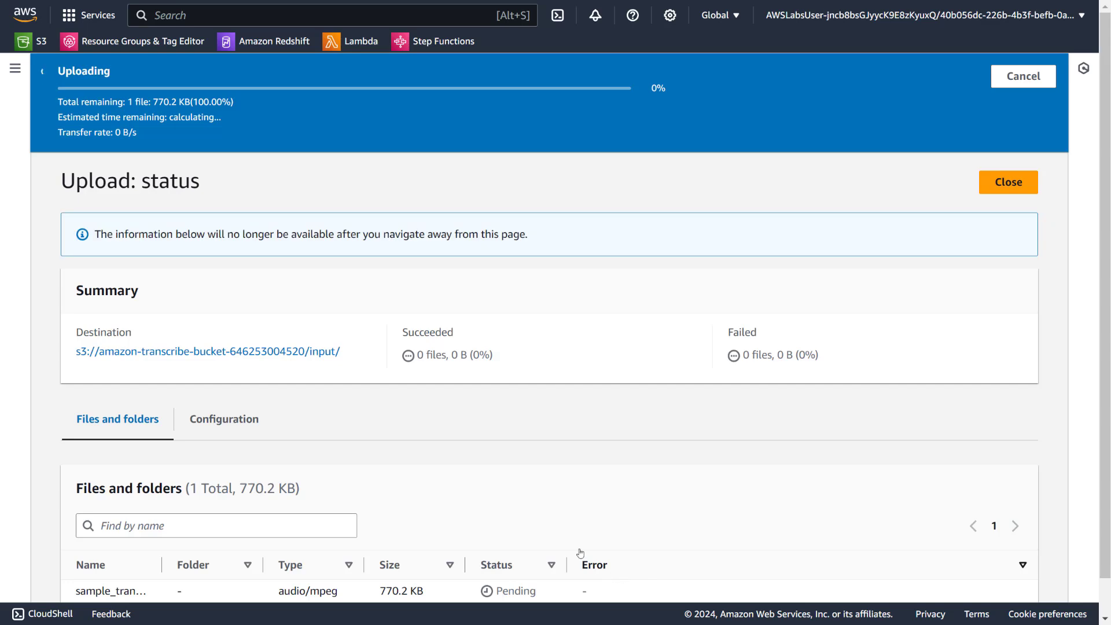
click(1031, 142)
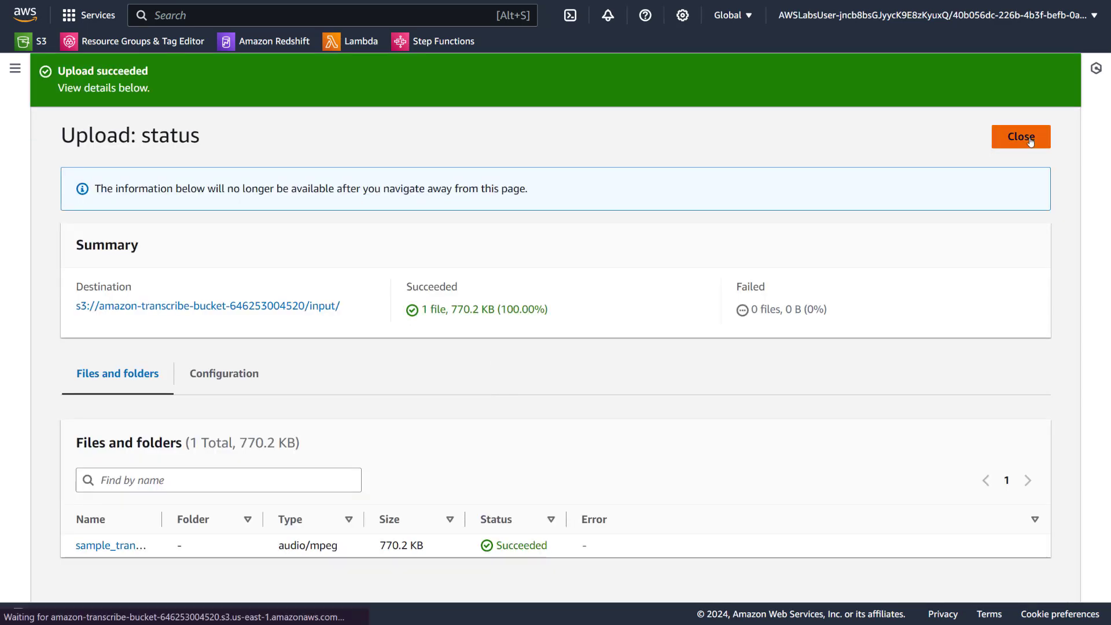
- Search the services for "trans", open Amazon Transcribe in a new browser tab and go to its transcription jobs list
click(311, 22)
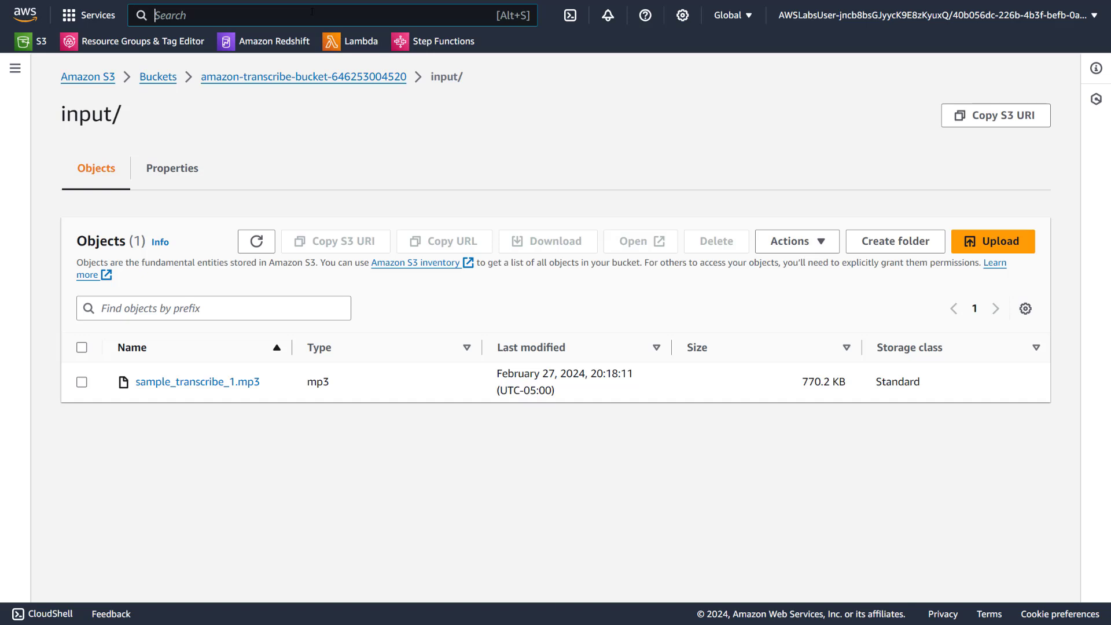
text(tra)
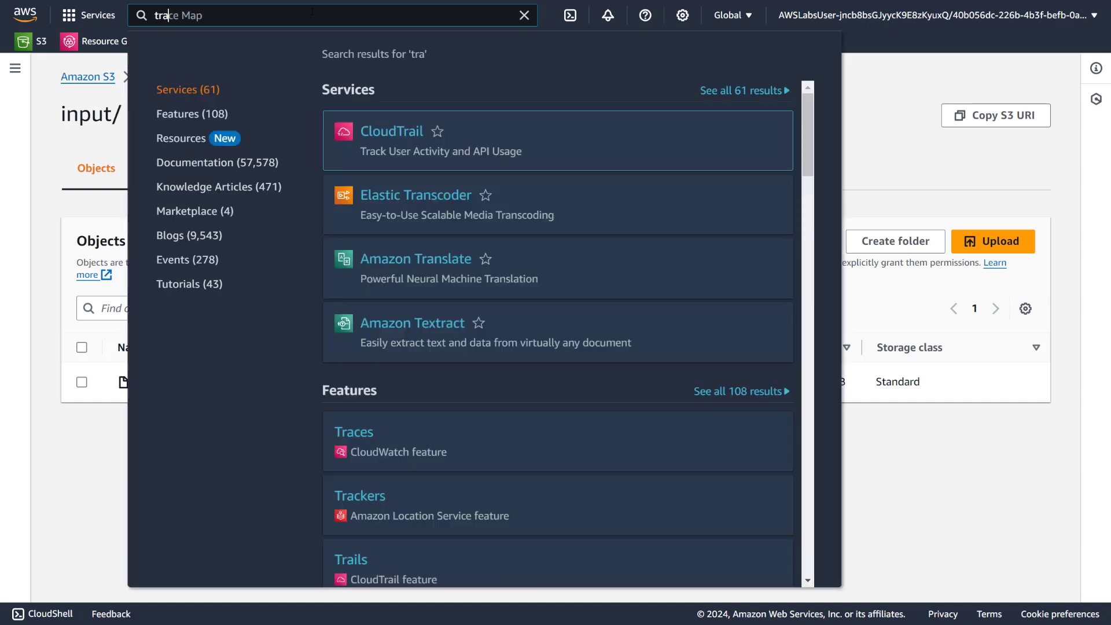
text(ns)
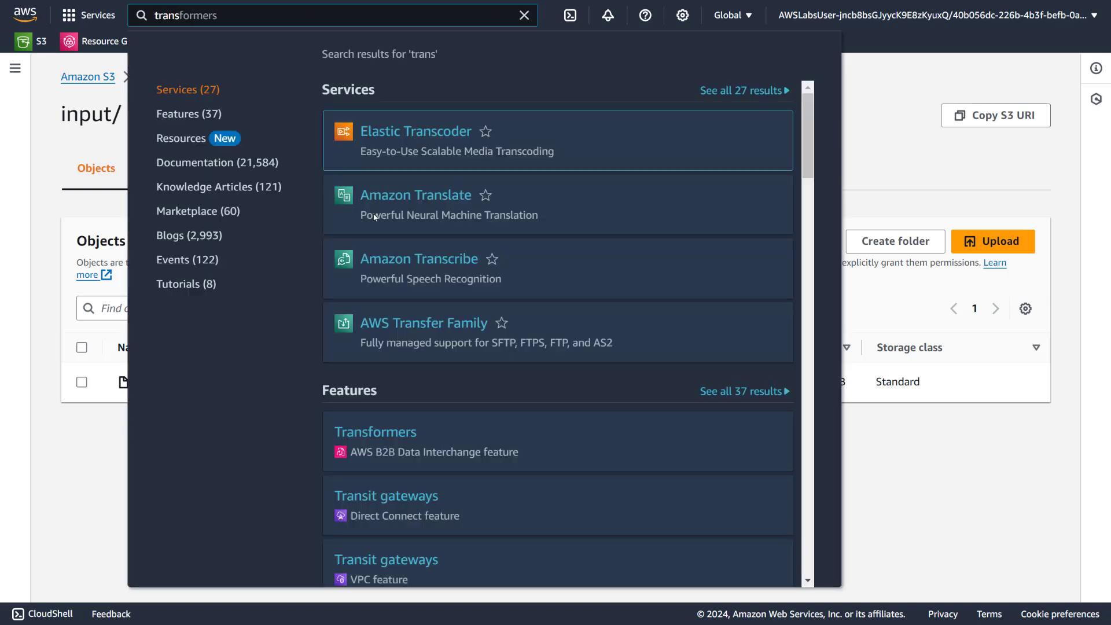
right_click(434, 259)
click(877, 161)
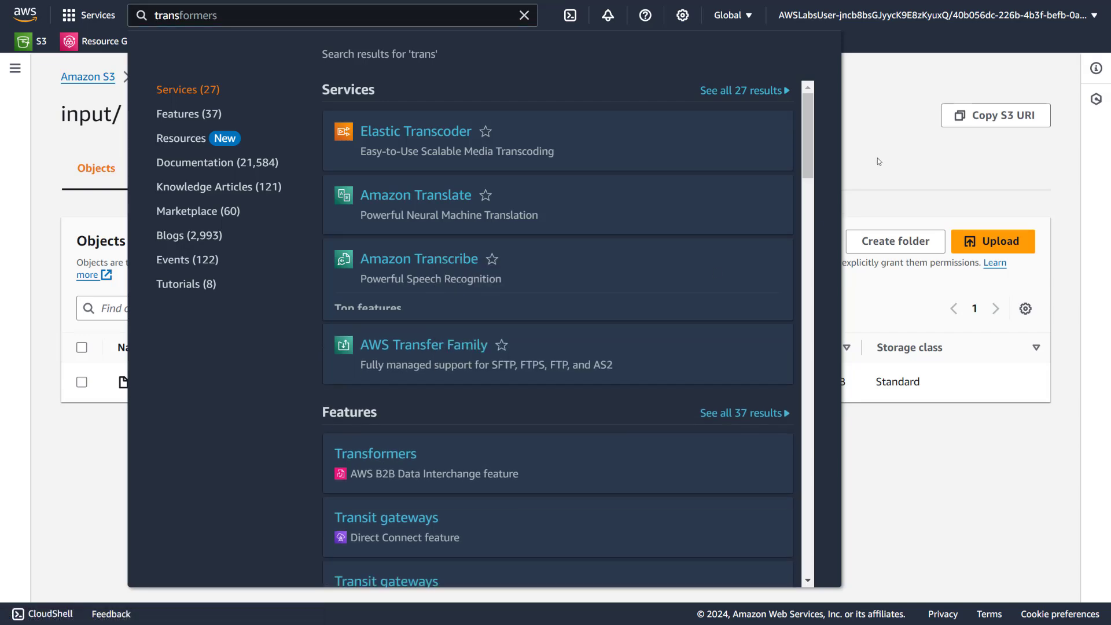
key(ctrl+Tab)
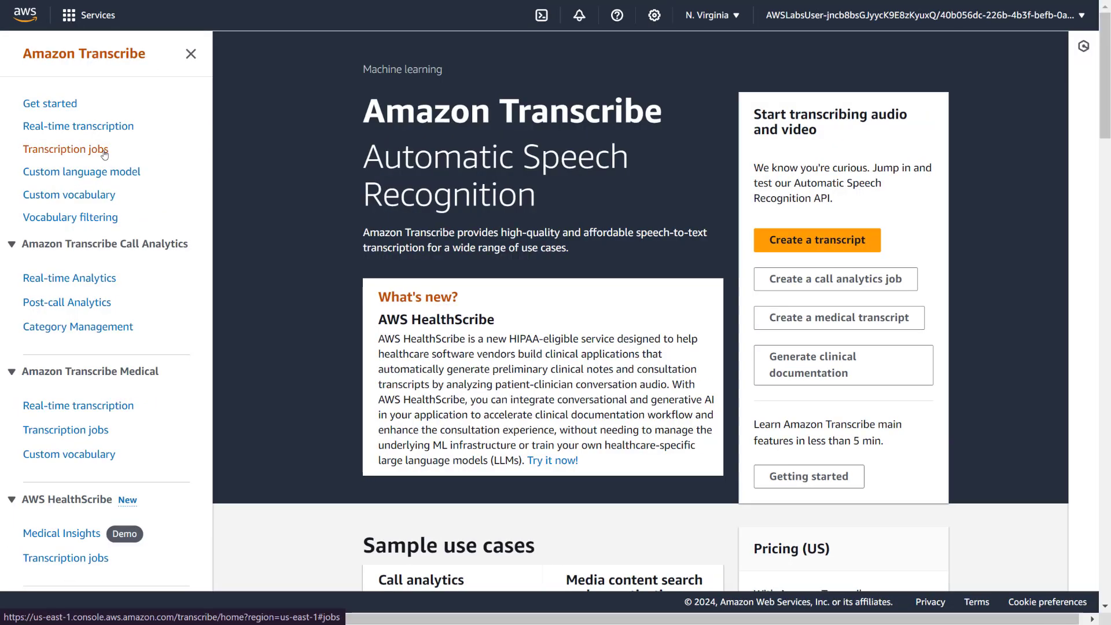
click(64, 147)
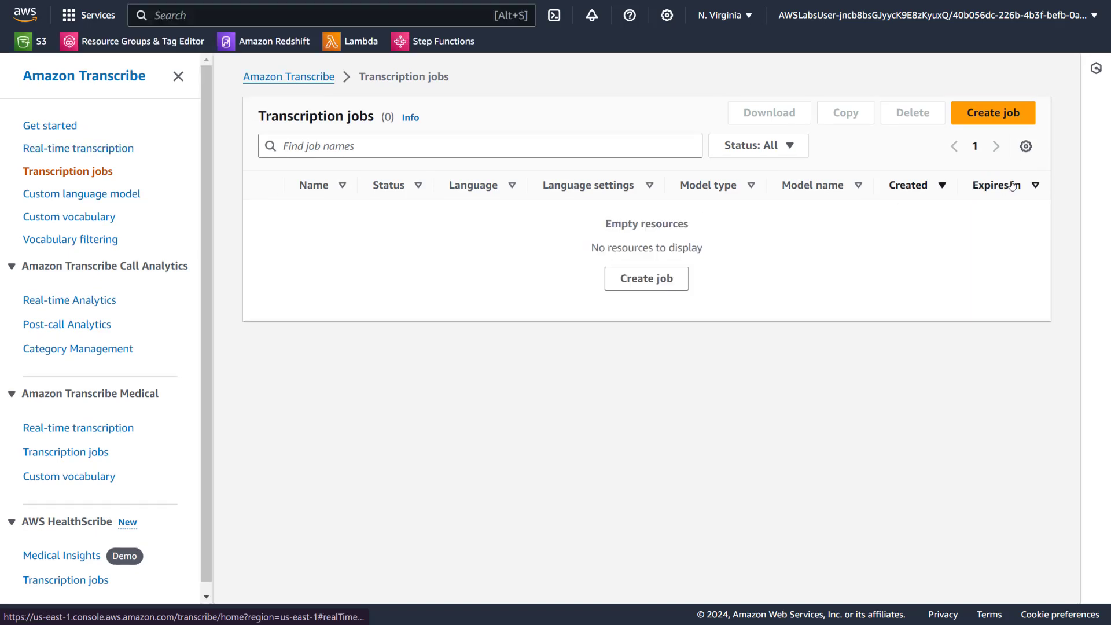
- Start a new transcription job named dummy and expand its additional settings, keeping Specific language, English, US (en-US) and the General model
click(993, 112)
click(500, 250)
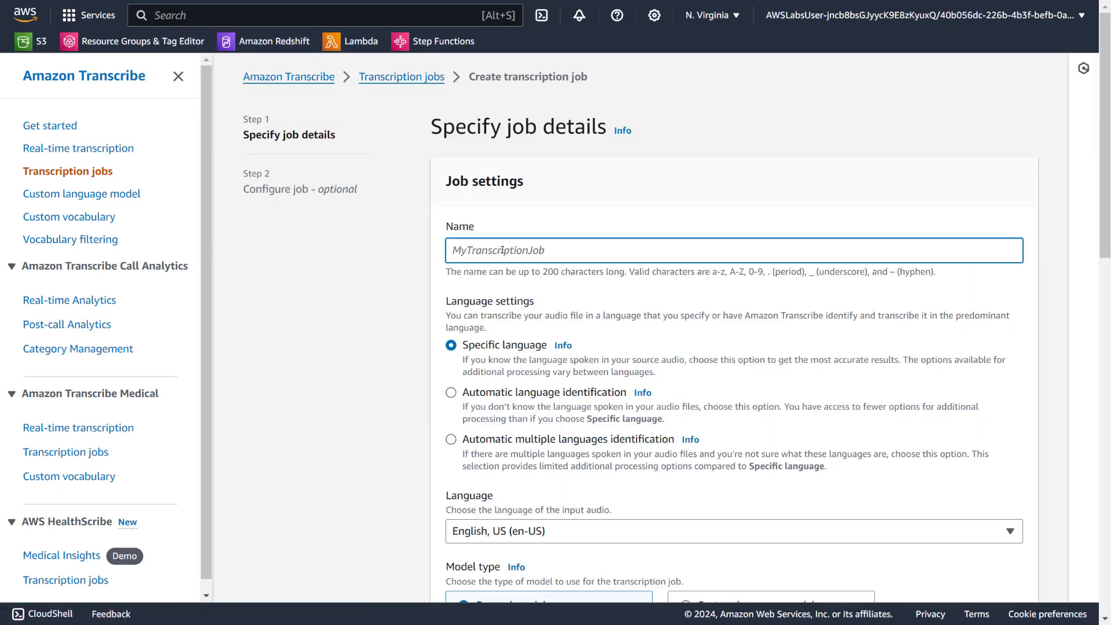
text(dummy)
scroll(495, 234, down, 3)
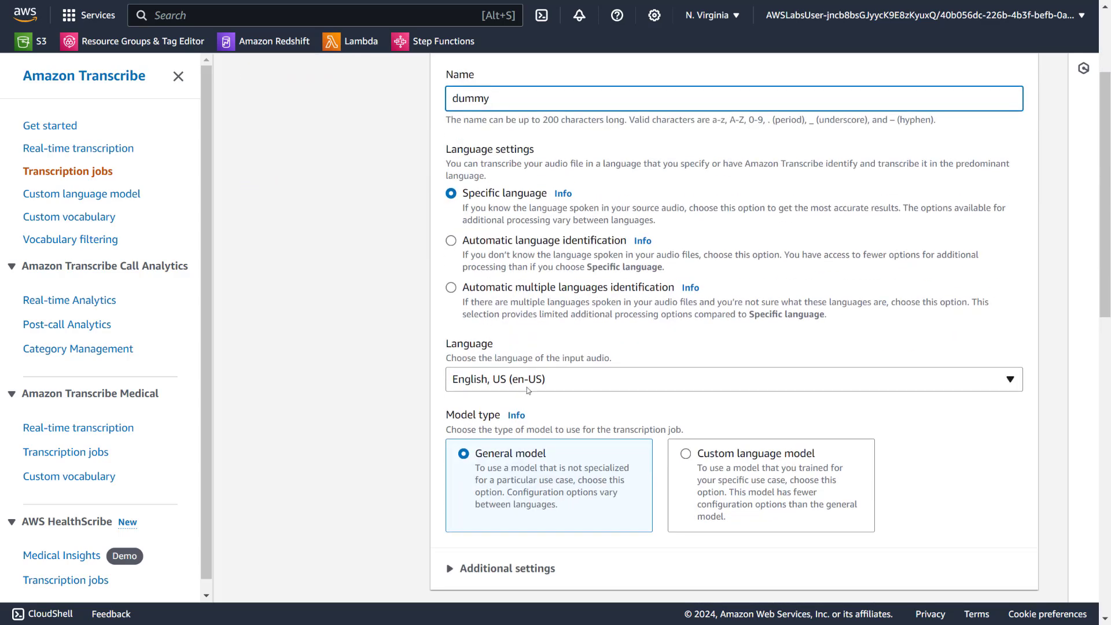
scroll(449, 396, down, 4)
click(451, 340)
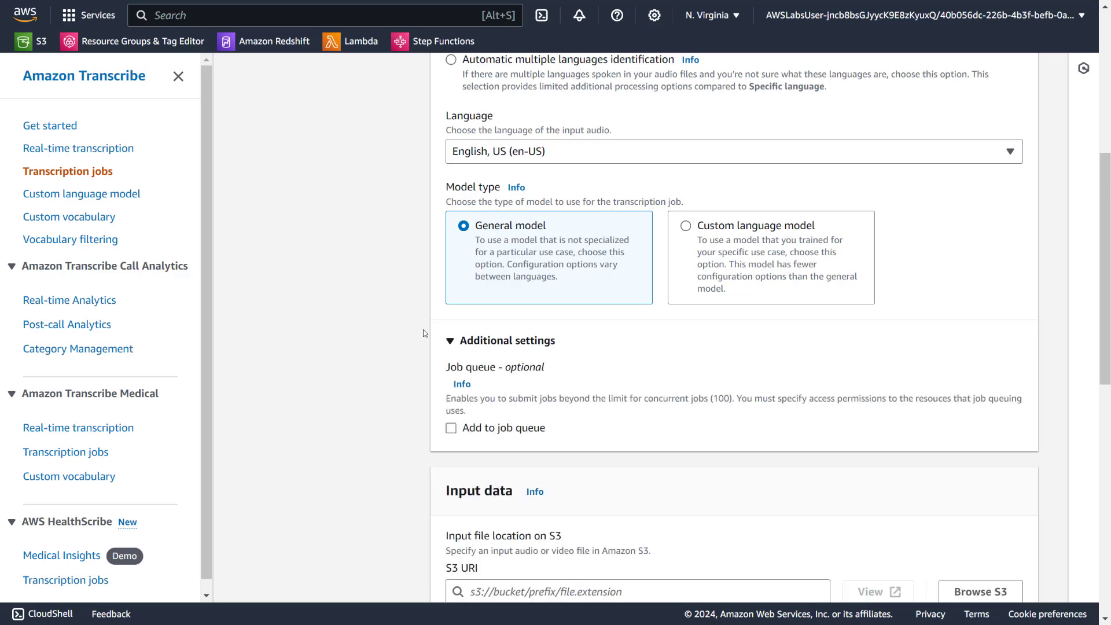
scroll(450, 340, down, 4)
scroll(380, 192, up, 3)
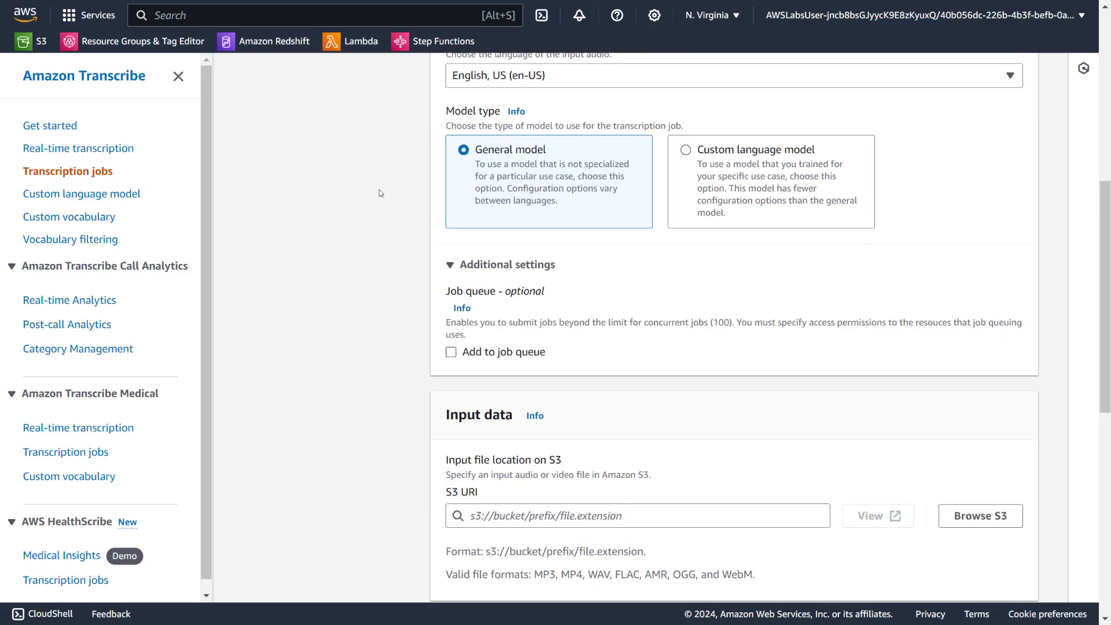
scroll(347, 188, down, 4)
- Choose sample_transcribe_1.mp3 from the transcribe bucket's input folder in S3 as the job's input file
click(981, 288)
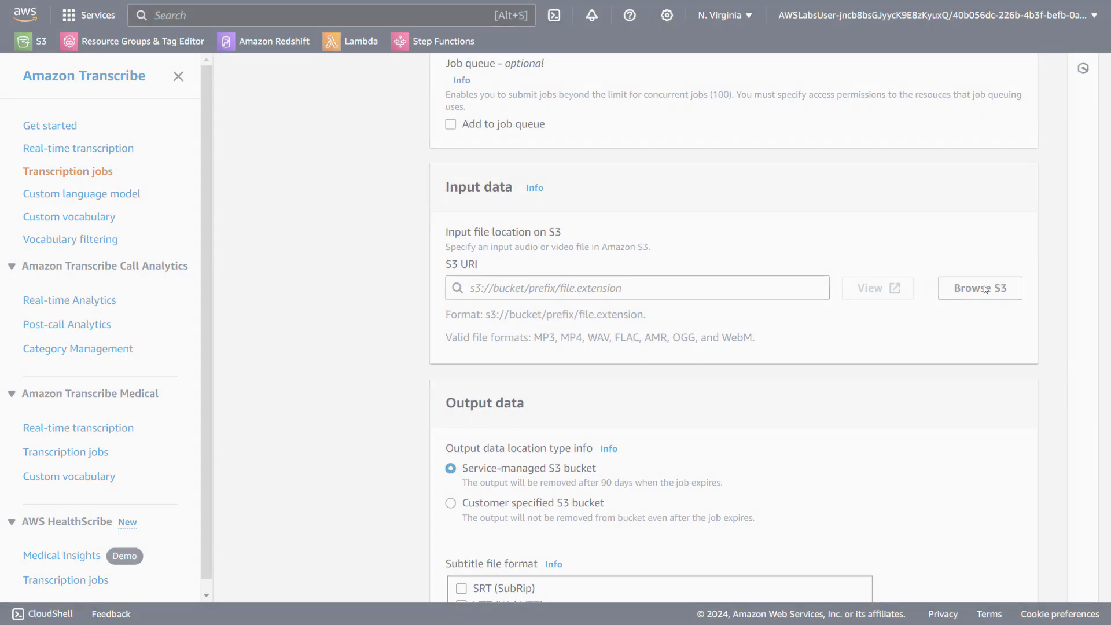
click(224, 359)
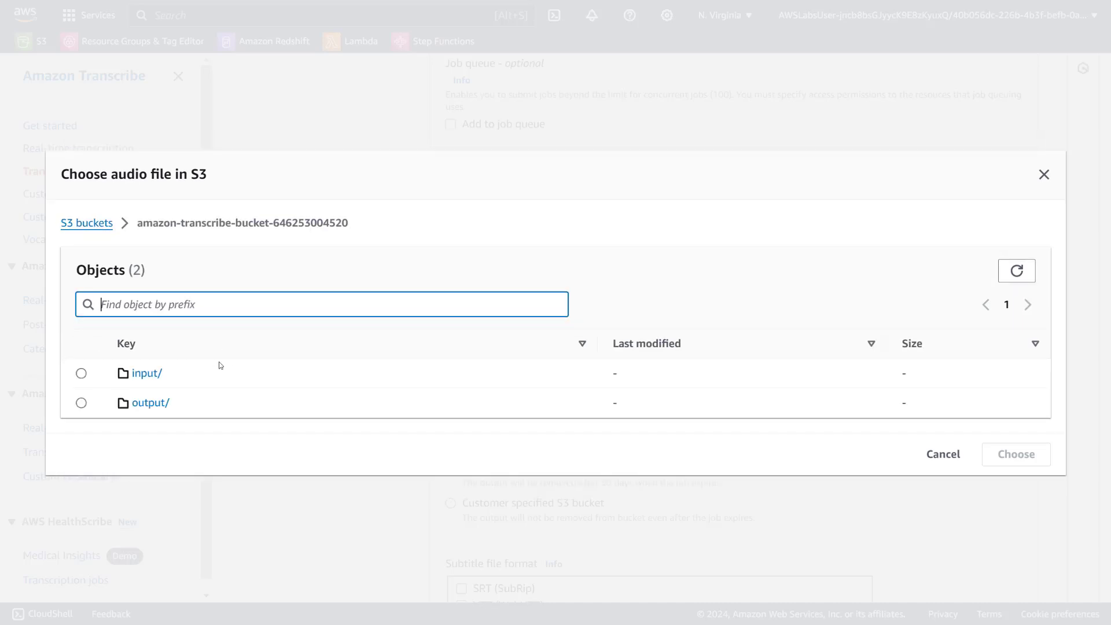
click(151, 373)
click(81, 388)
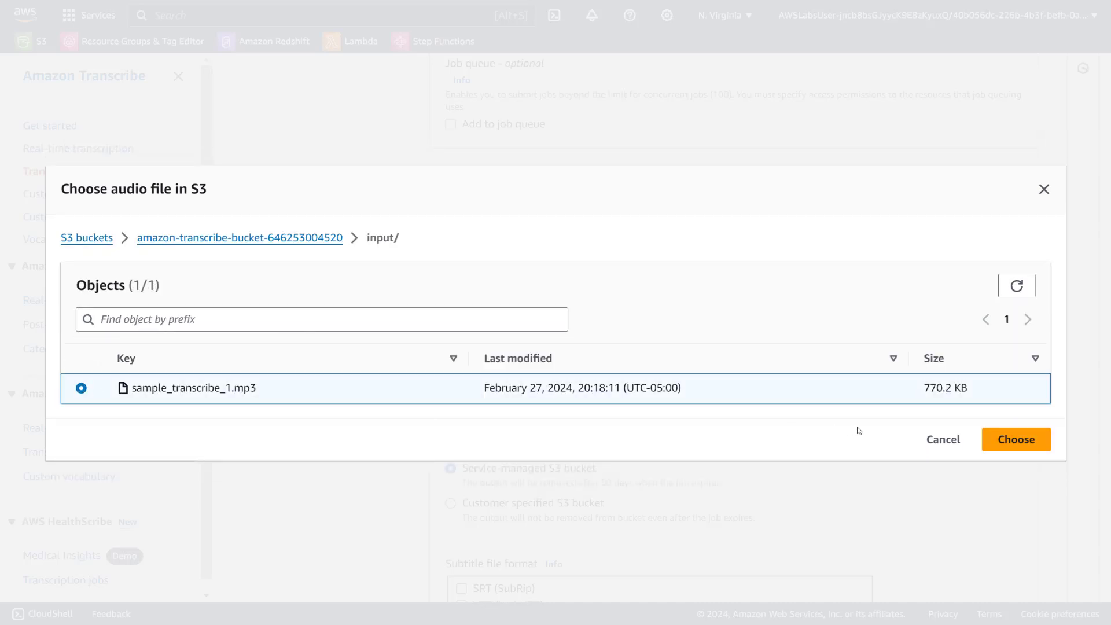
click(1008, 439)
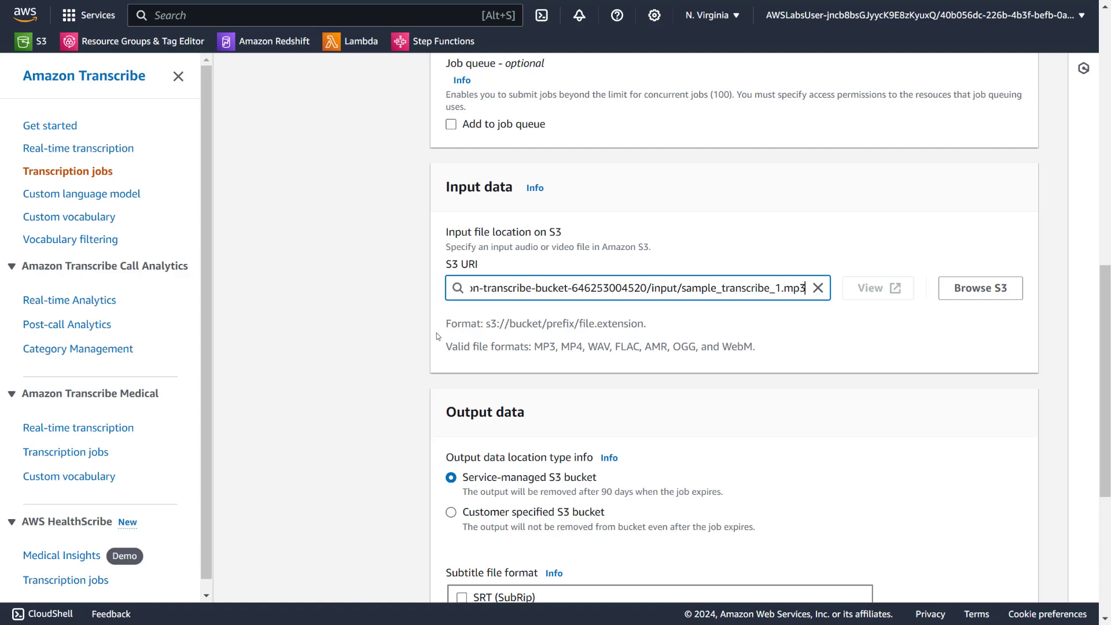
- Review the valid input file formats and continue to job configuration, keeping the service-managed S3 bucket and no subtitle formats
drag(448, 349, 758, 351)
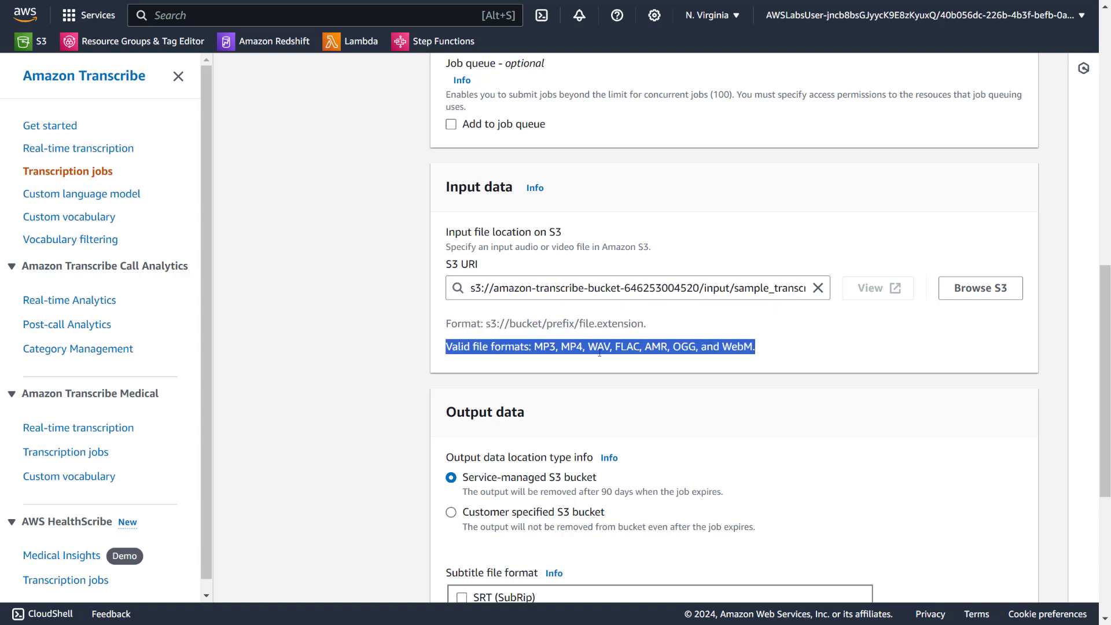
click(547, 353)
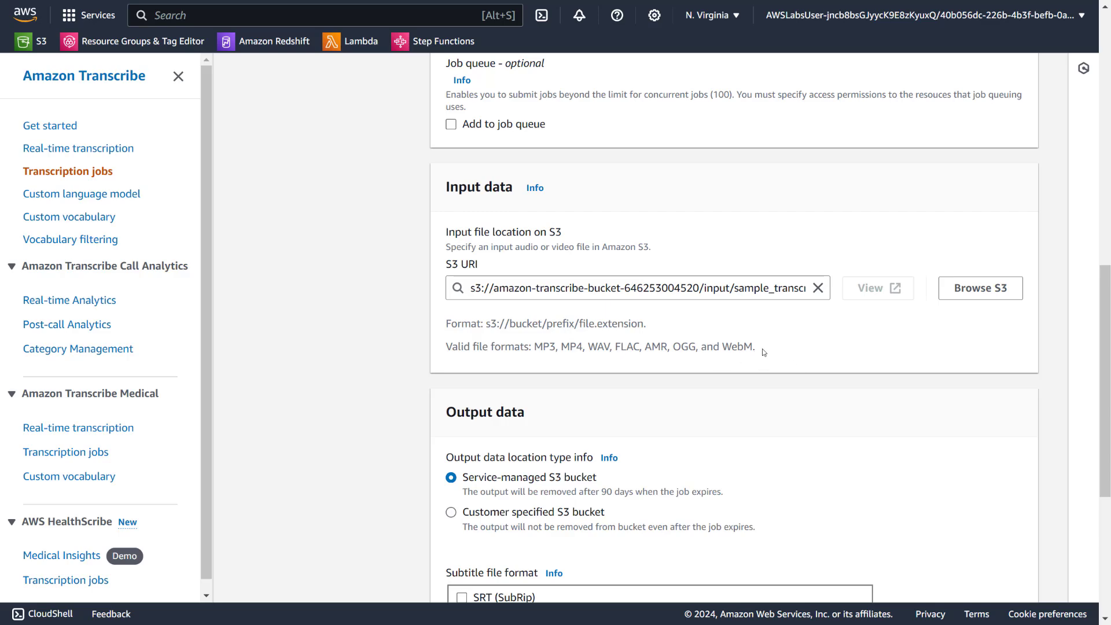
scroll(510, 347, down, 3)
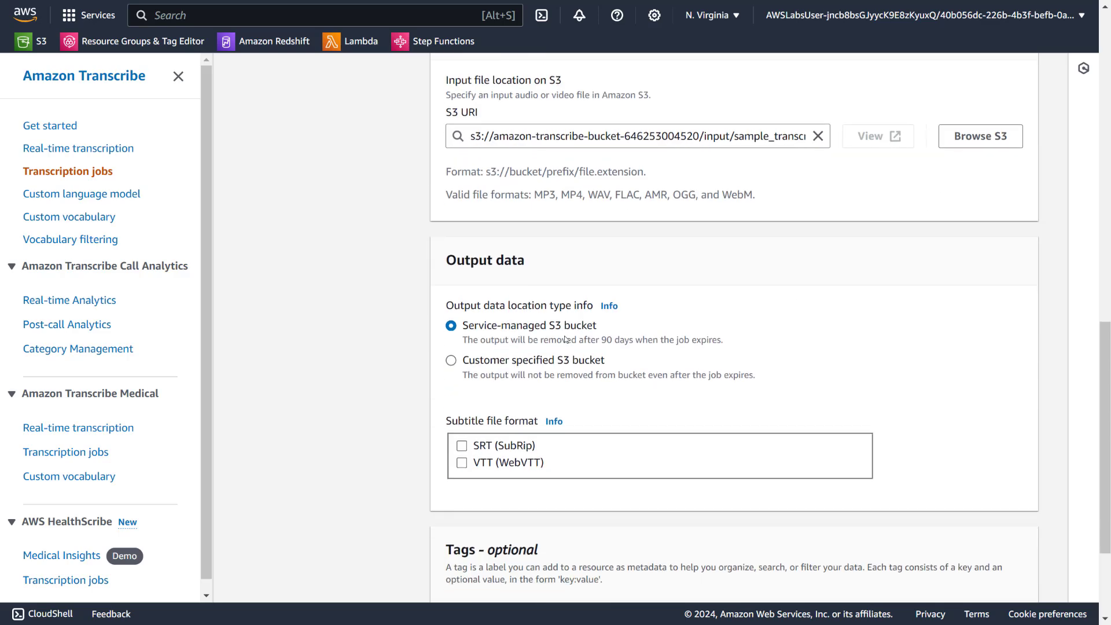
scroll(583, 333, down, 3)
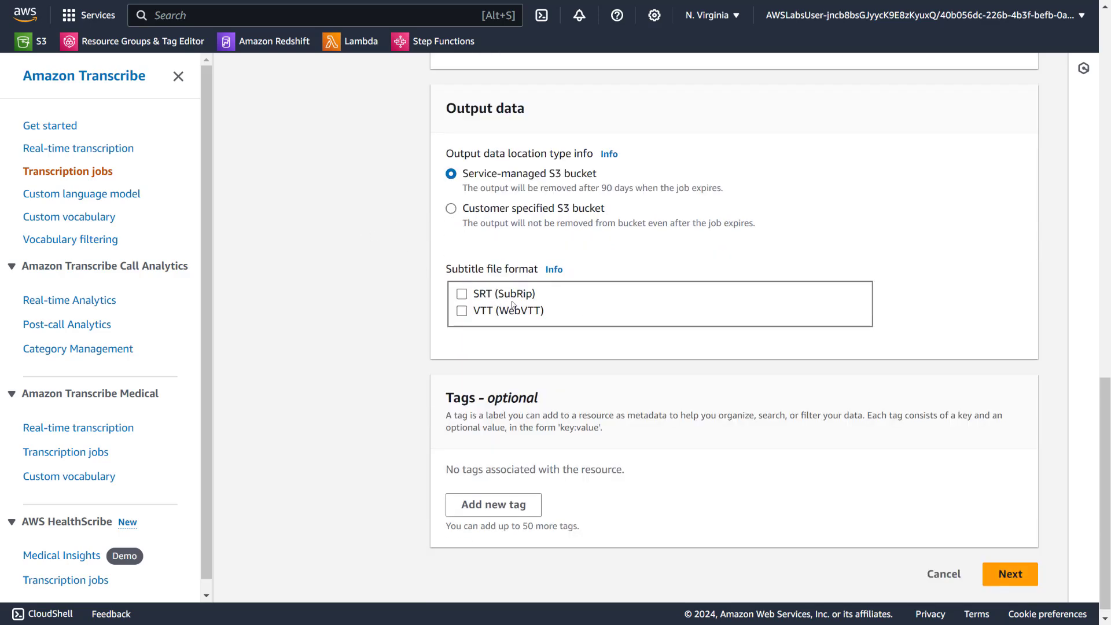
click(1024, 571)
- Try out the audio identification, alternative results, PHI identification and toxicity detection options, switching each back off
click(455, 120)
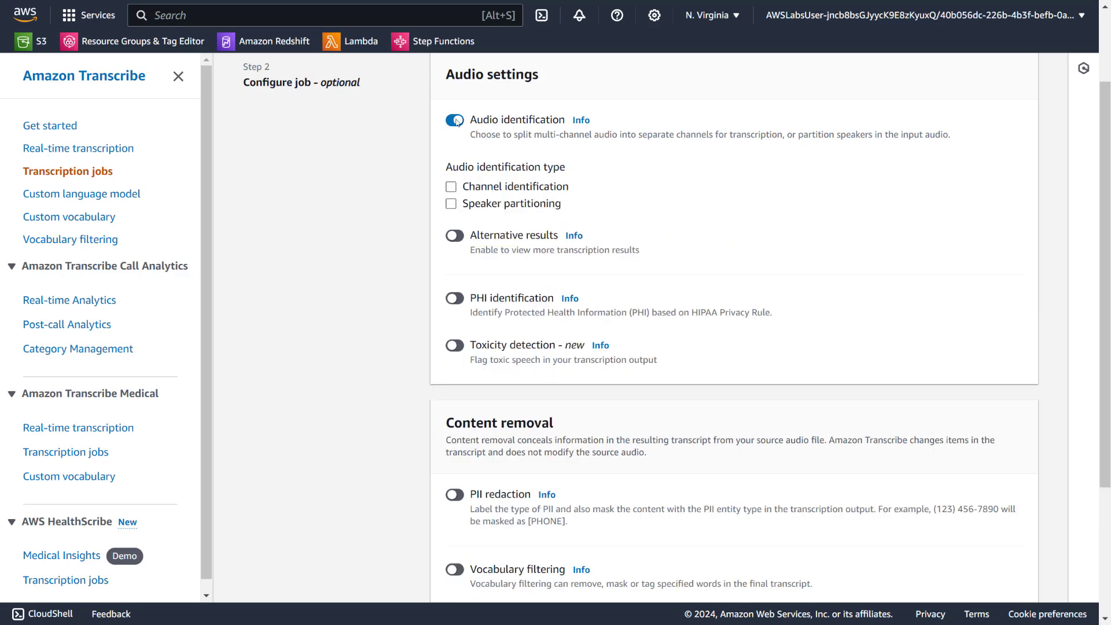
click(455, 121)
click(456, 168)
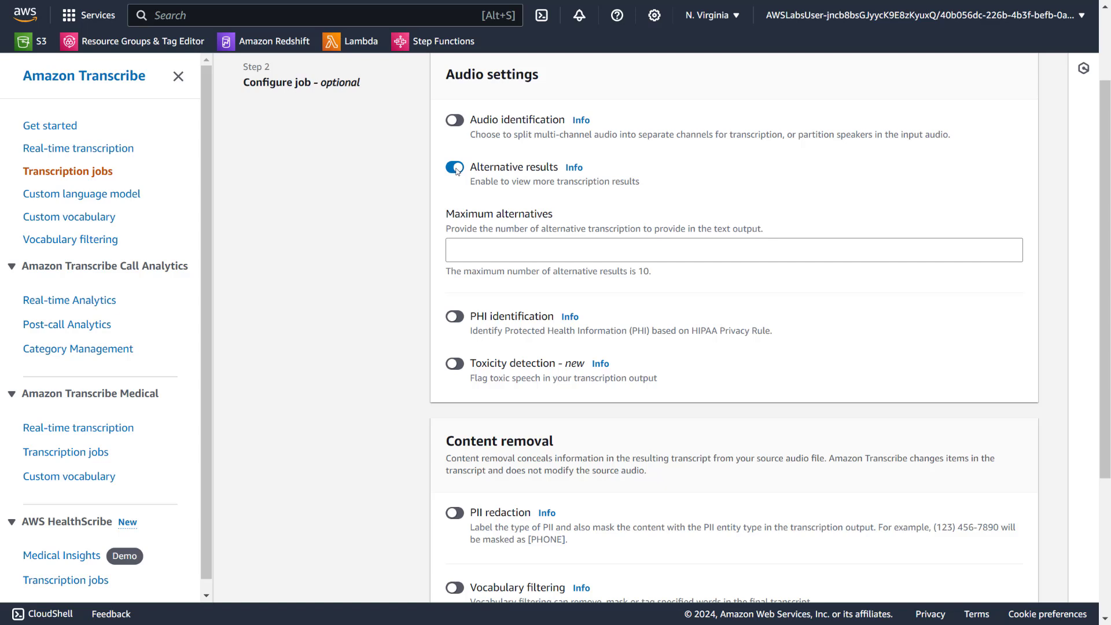
click(456, 168)
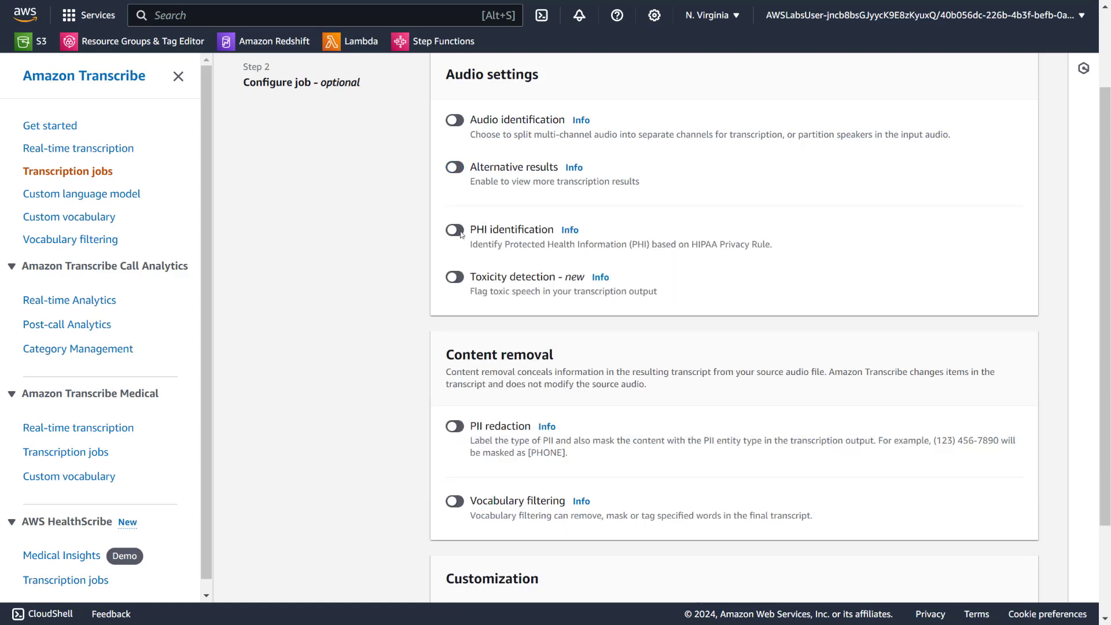
click(456, 230)
scroll(531, 152, down, 2)
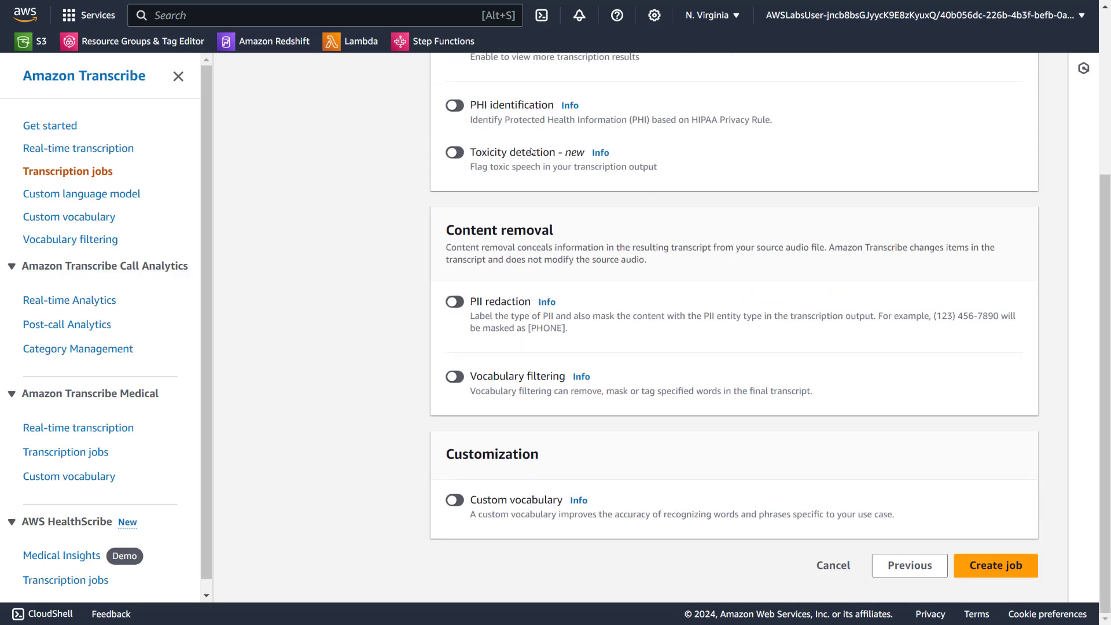
click(454, 155)
click(454, 154)
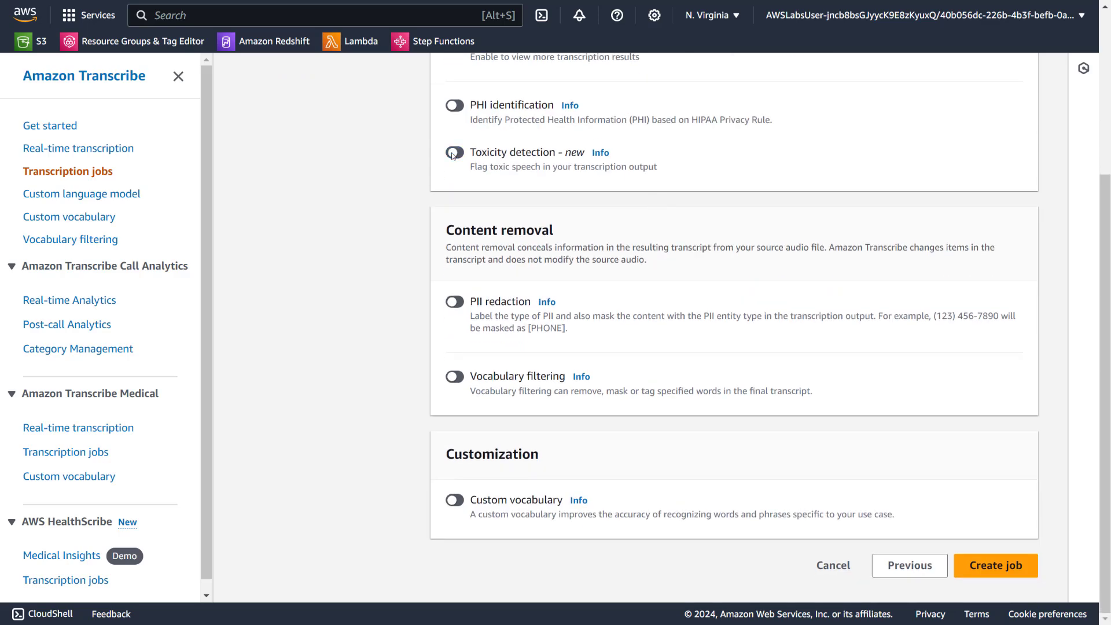
- Preview the PII redaction, vocabulary filtering and custom vocabulary options, switching each back off after examining its settings
click(461, 302)
scroll(516, 249, down, 3)
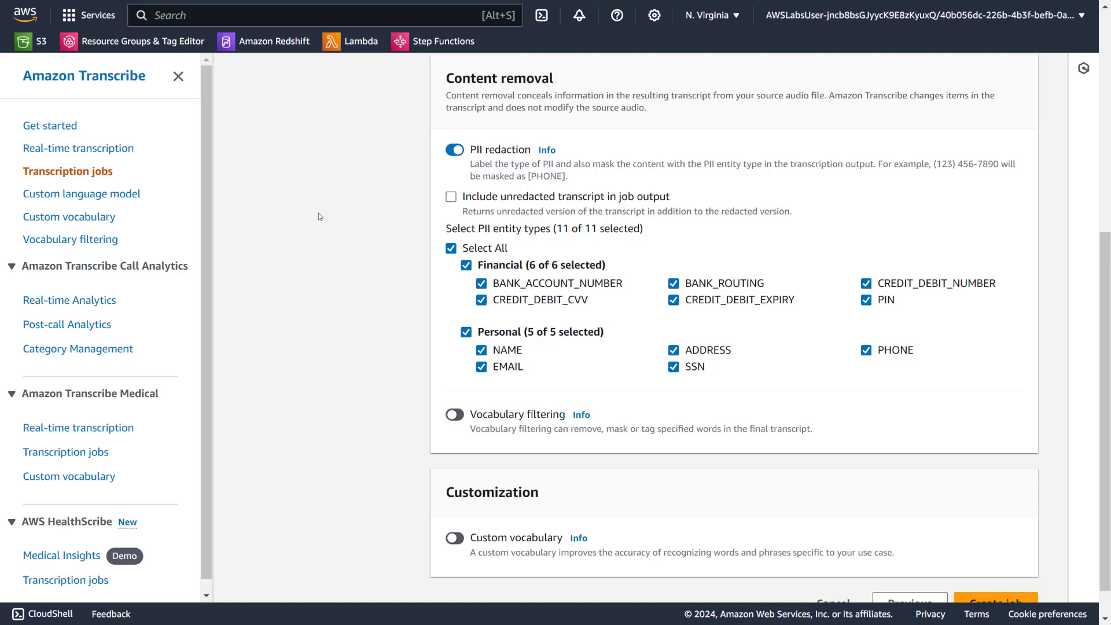
click(455, 151)
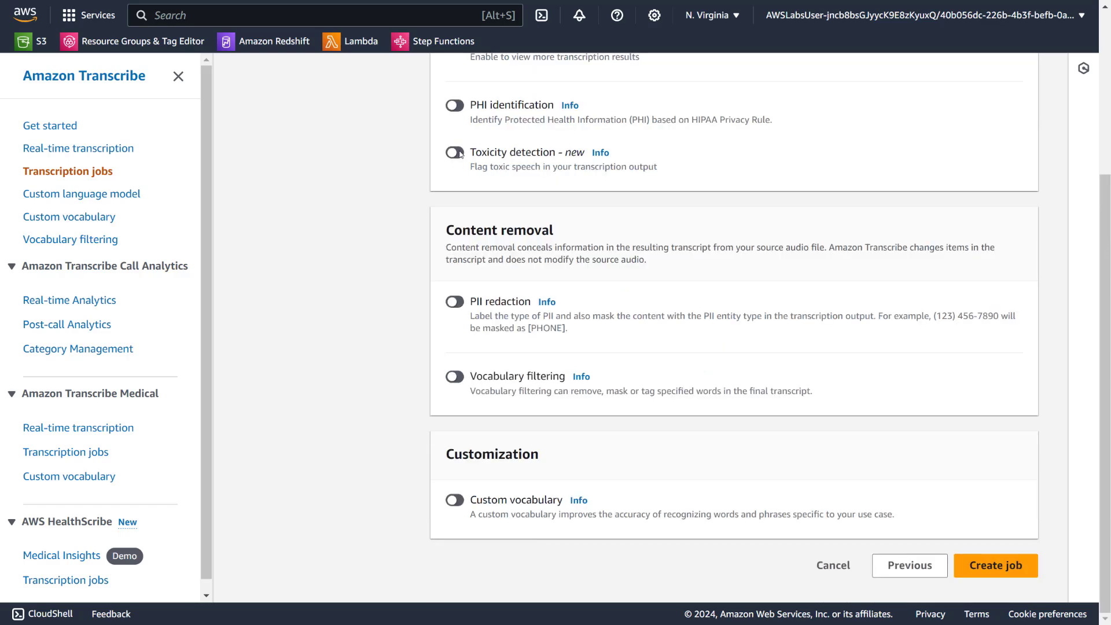
click(455, 377)
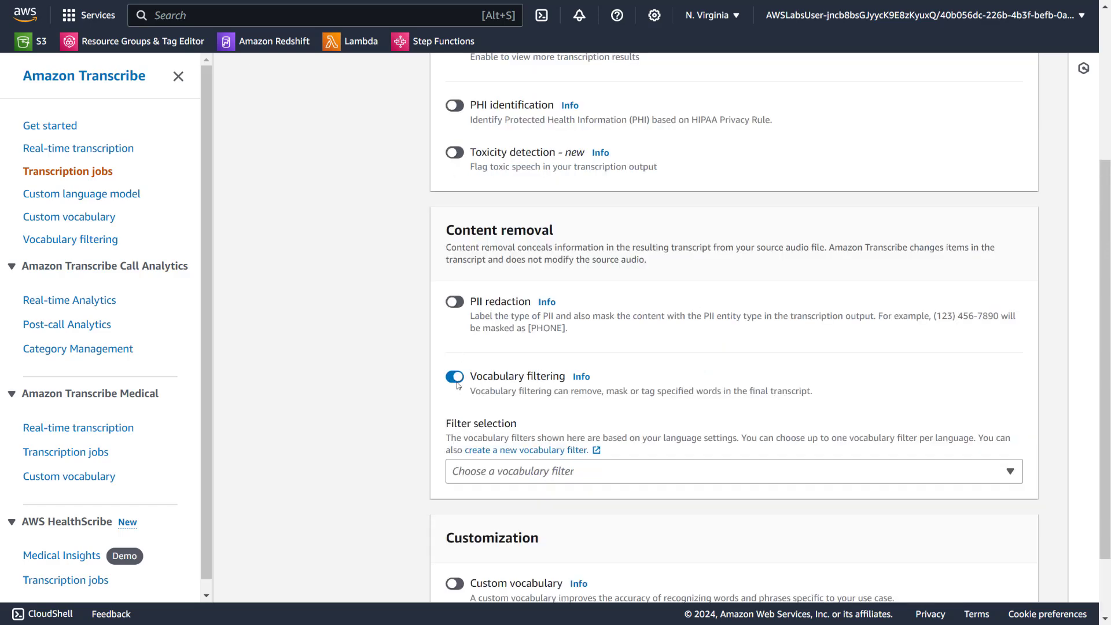
scroll(424, 343, down, 2)
click(549, 388)
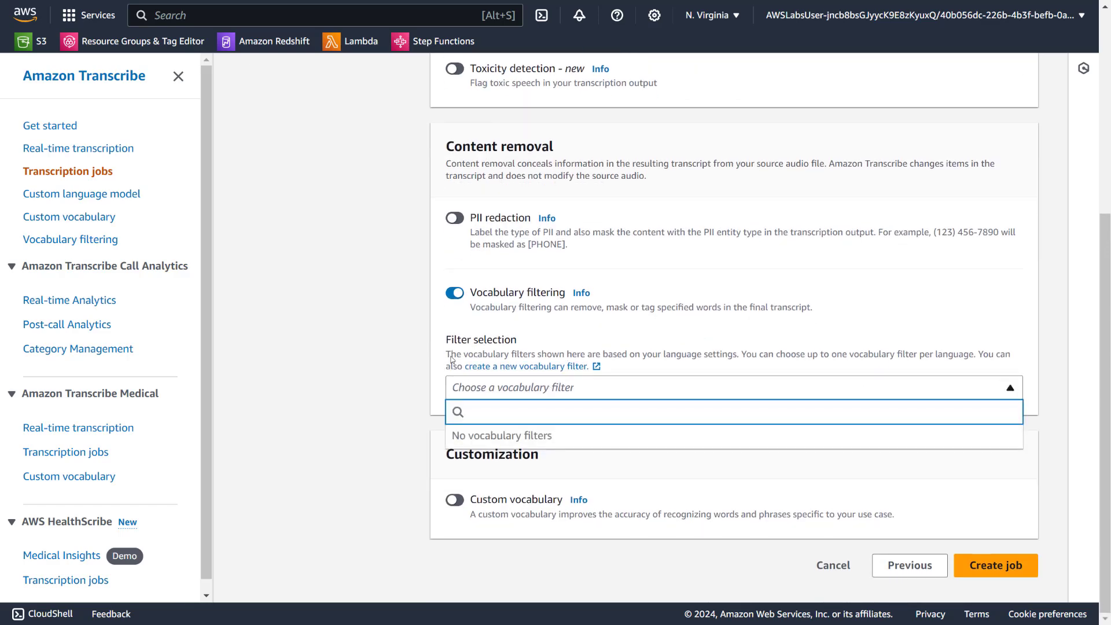
click(460, 264)
click(455, 294)
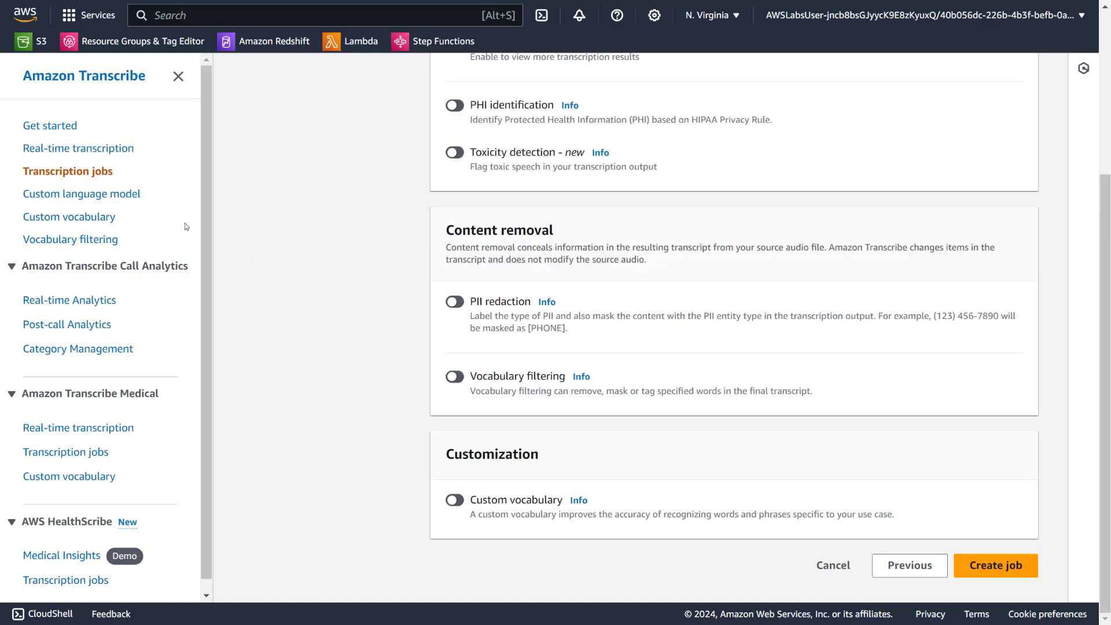
scroll(91, 456, down, 1)
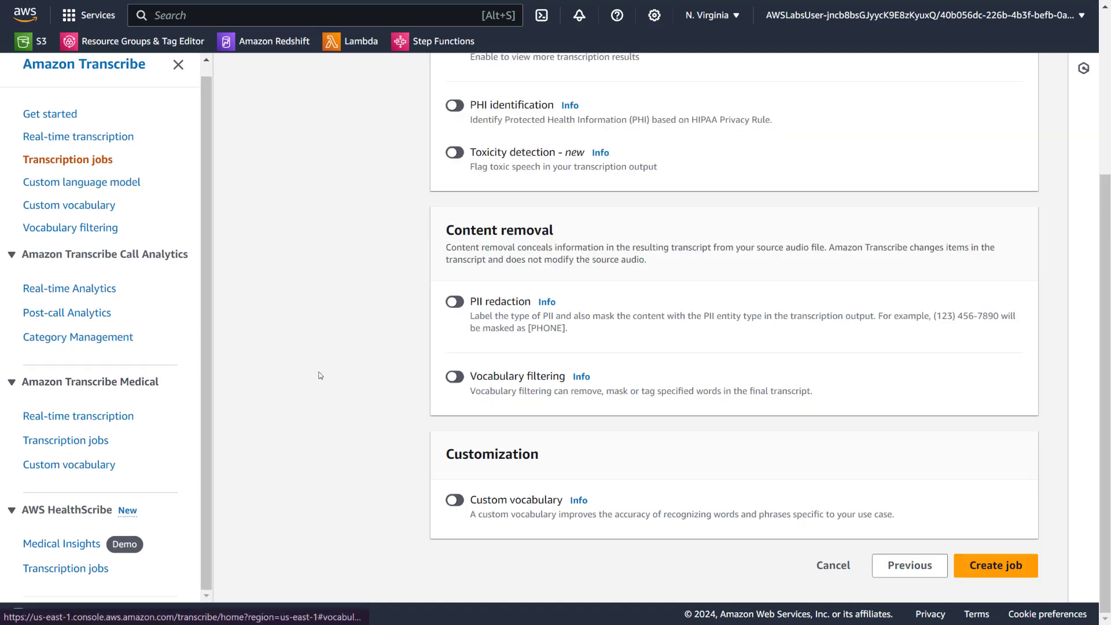
click(460, 503)
click(455, 501)
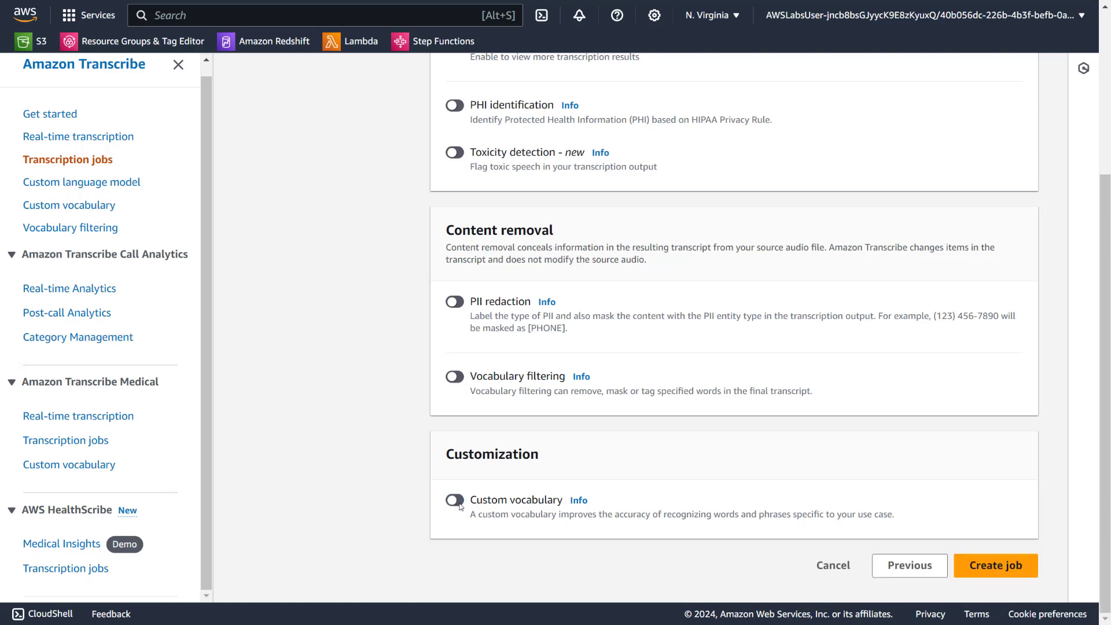
- Create the dummy transcription job with all optional audio, content removal and customization features off
click(1021, 565)
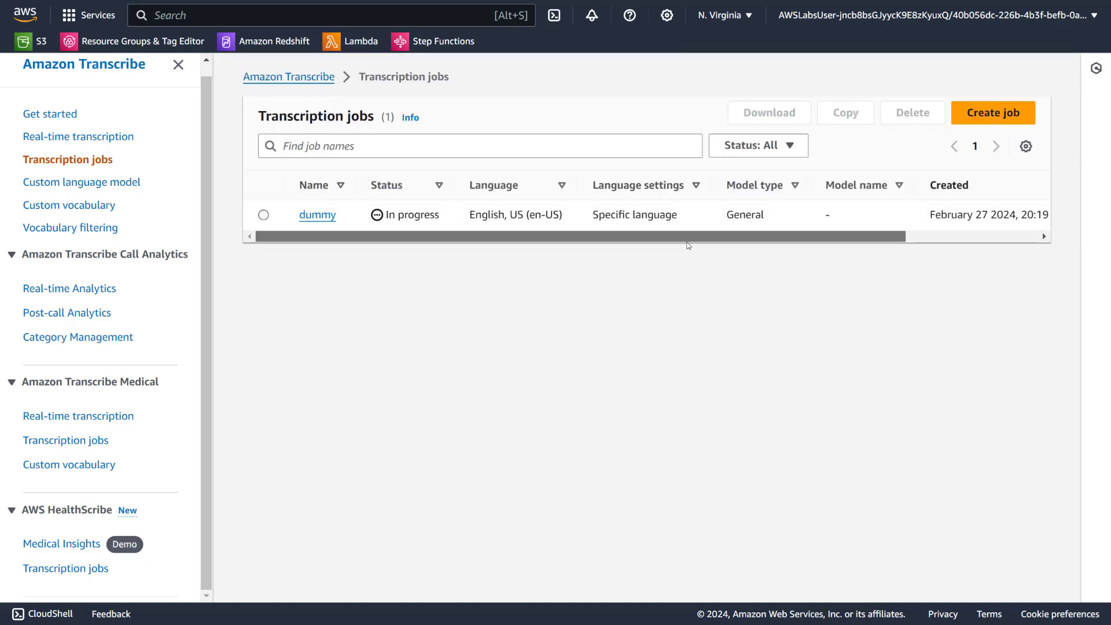
mouse_move(806, 237)
mouse_down()
mouse_move(938, 242)
mouse_move(805, 240)
mouse_up()
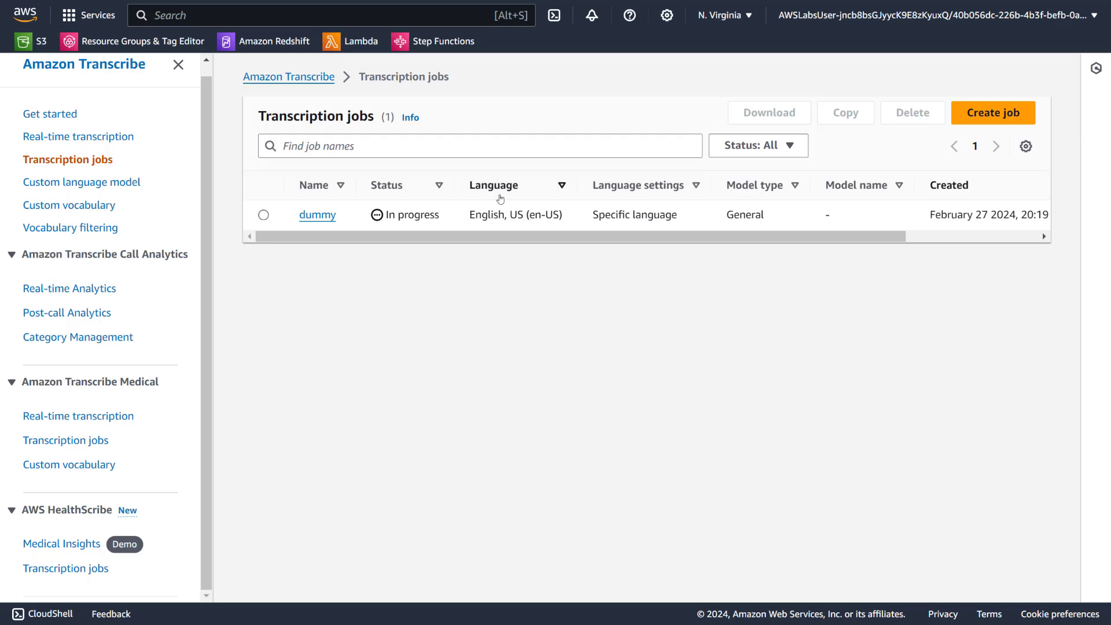
- Check the dummy transcription job's details, return to the job list, and reopen the job to read its transcript preview
click(318, 215)
scroll(399, 229, down, 2)
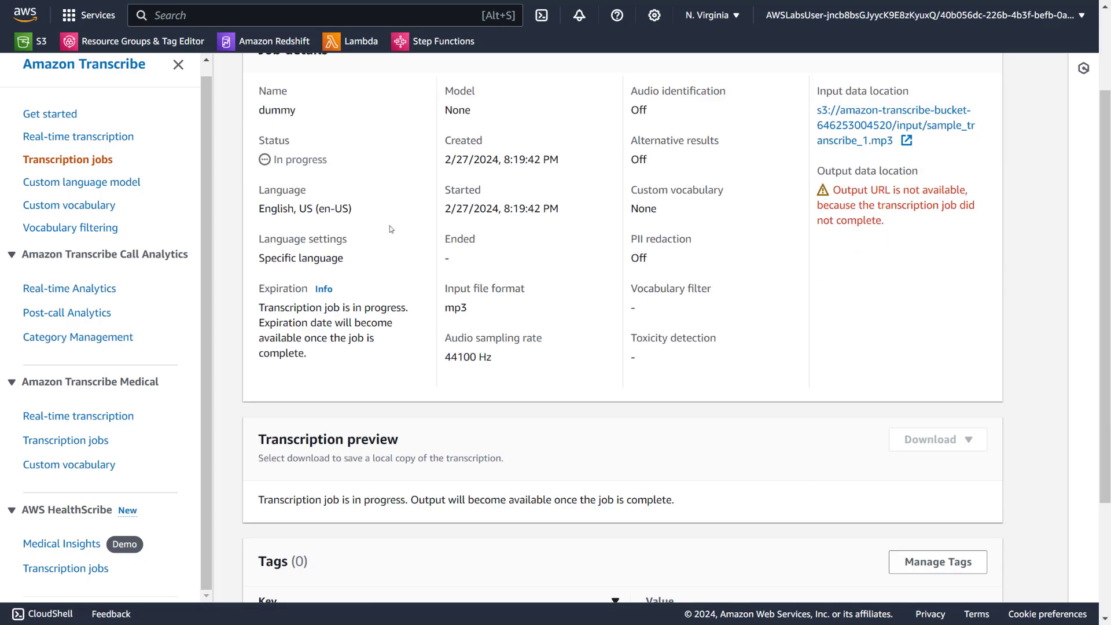
scroll(399, 229, up, 2)
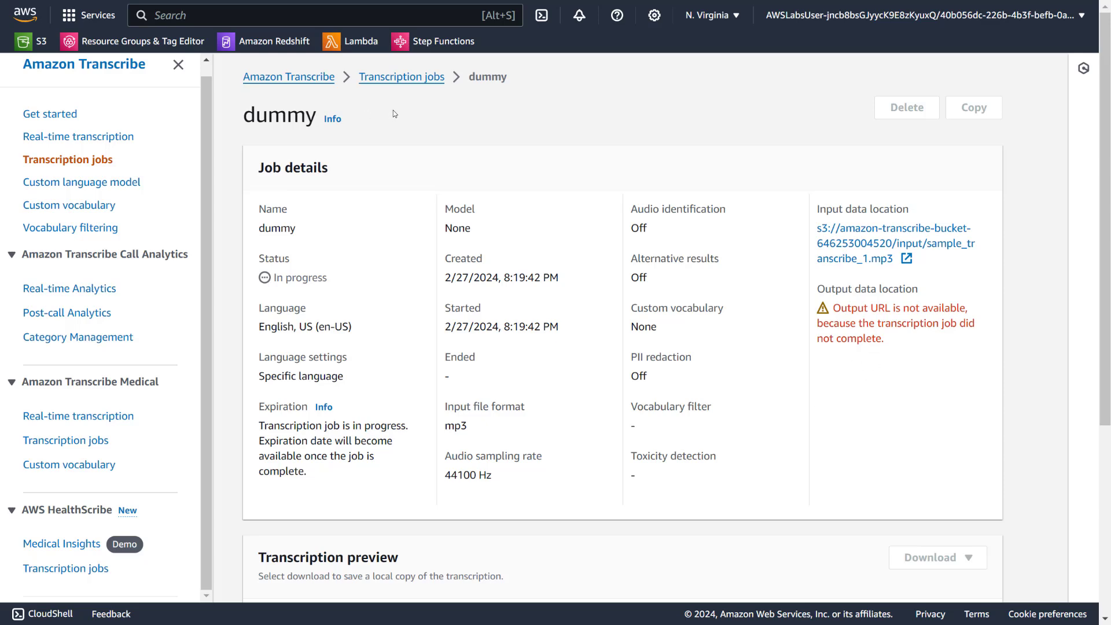
click(404, 79)
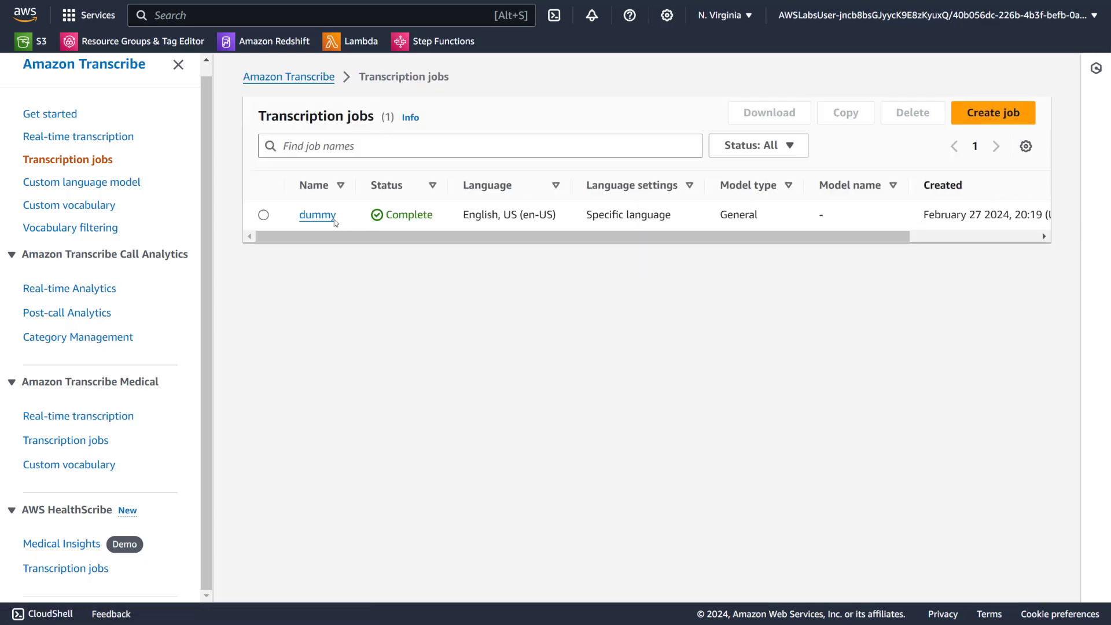
click(335, 220)
scroll(405, 223, down, 7)
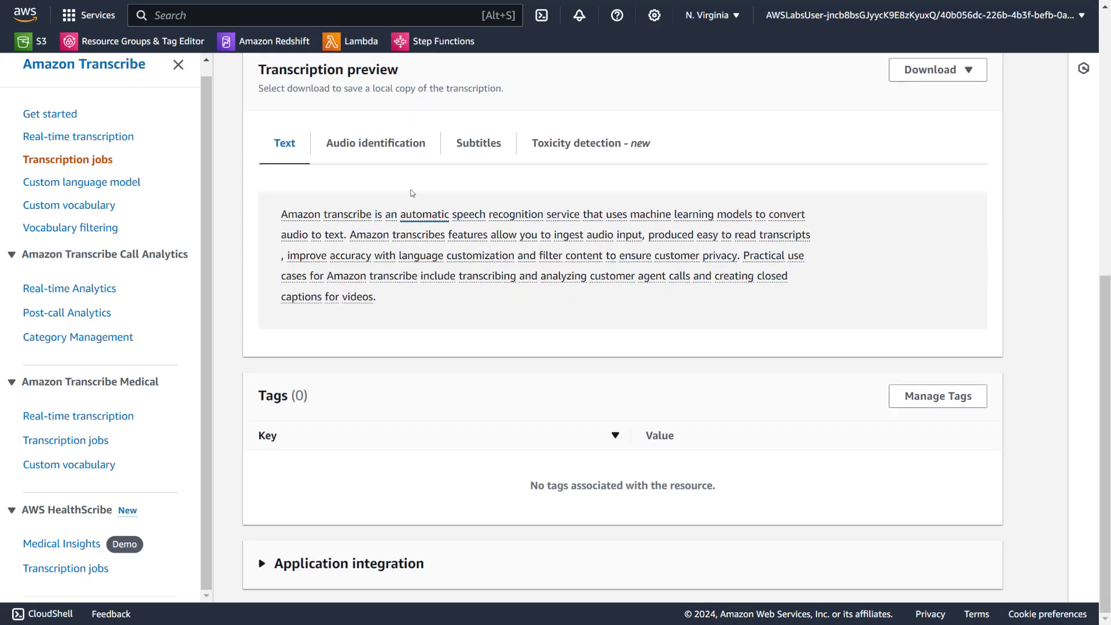
drag(281, 214, 458, 318)
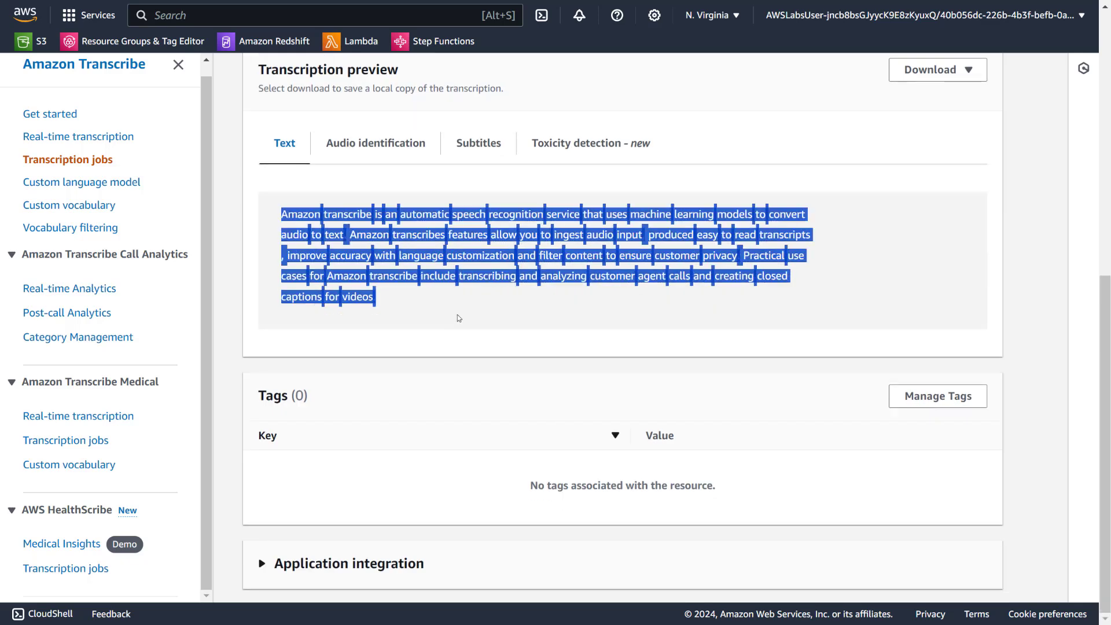
- Expand the application integration section and examine the example API request and response for the dummy job
click(359, 564)
scroll(391, 396, down, 5)
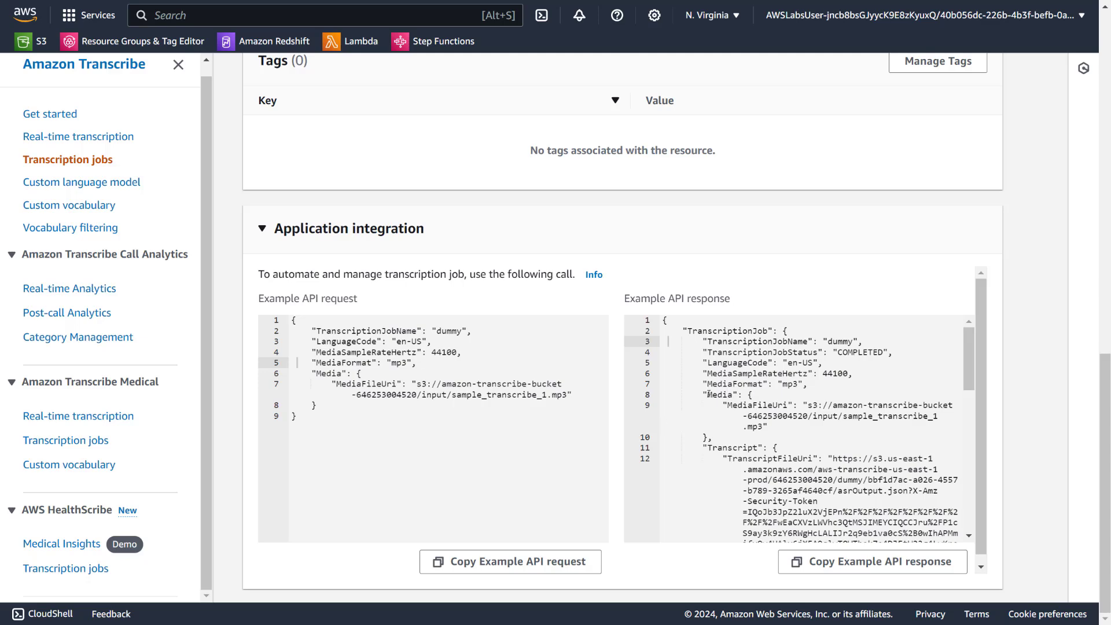
scroll(709, 394, down, 5)
scroll(493, 347, up, 10)
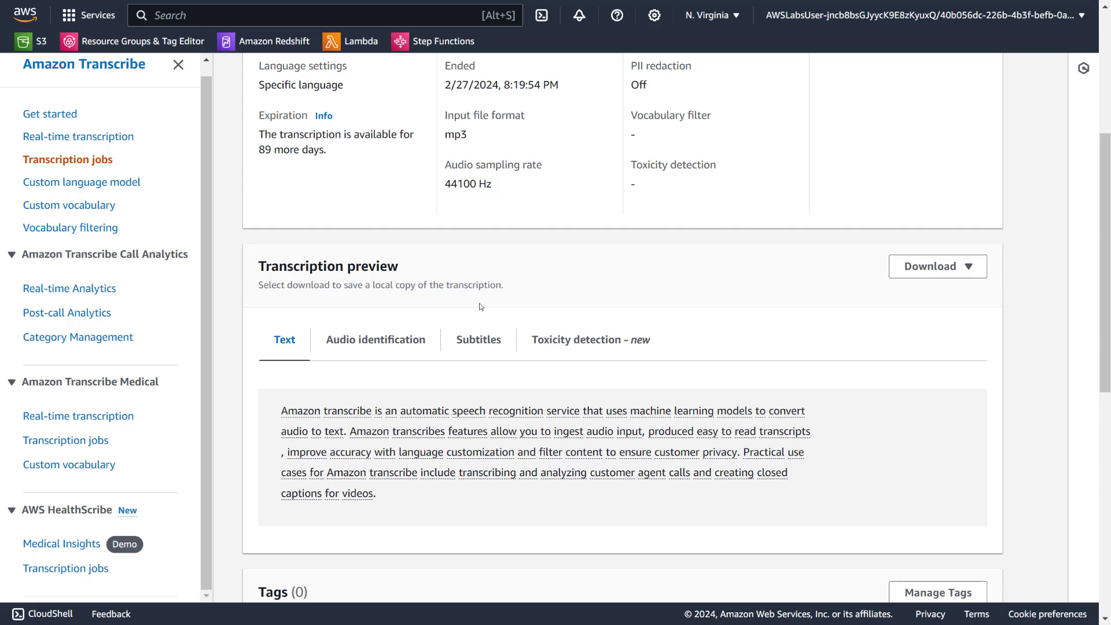
- Look through the dummy job's audio identification, toxicity detection and subtitles results, returning to the text transcript and job details
click(412, 354)
scroll(415, 356, down, 5)
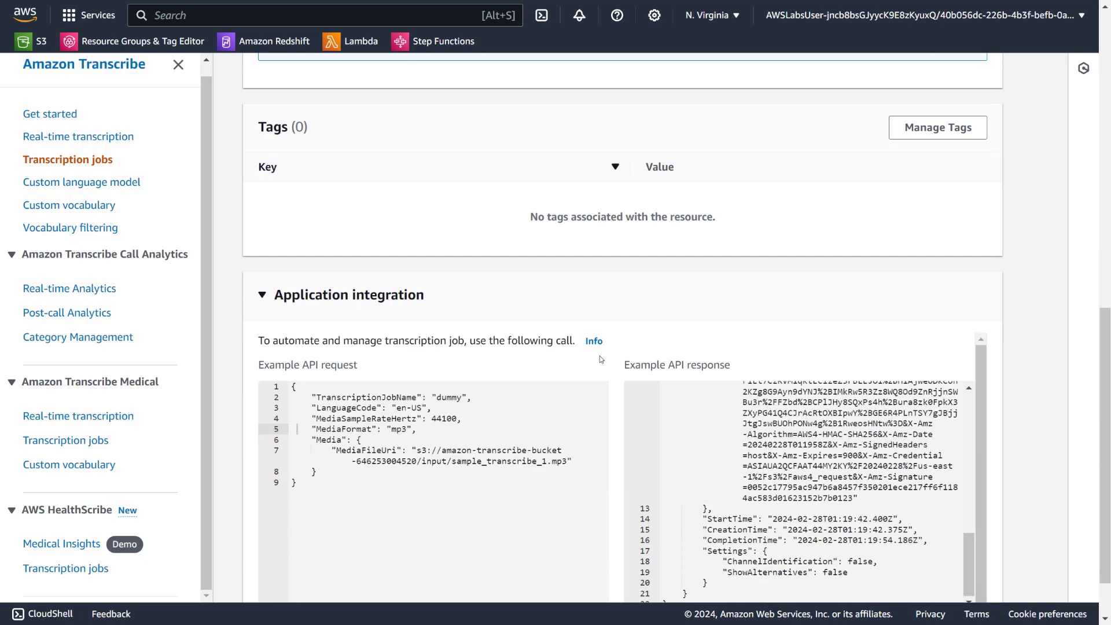
scroll(601, 360, up, 15)
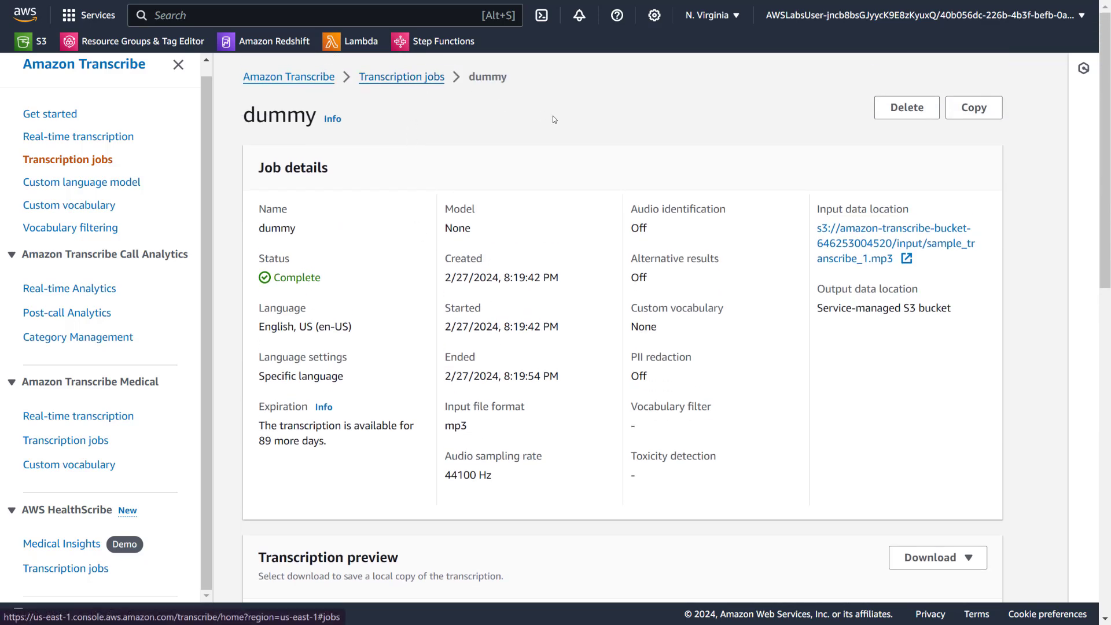
scroll(551, 250, down, 6)
click(551, 250)
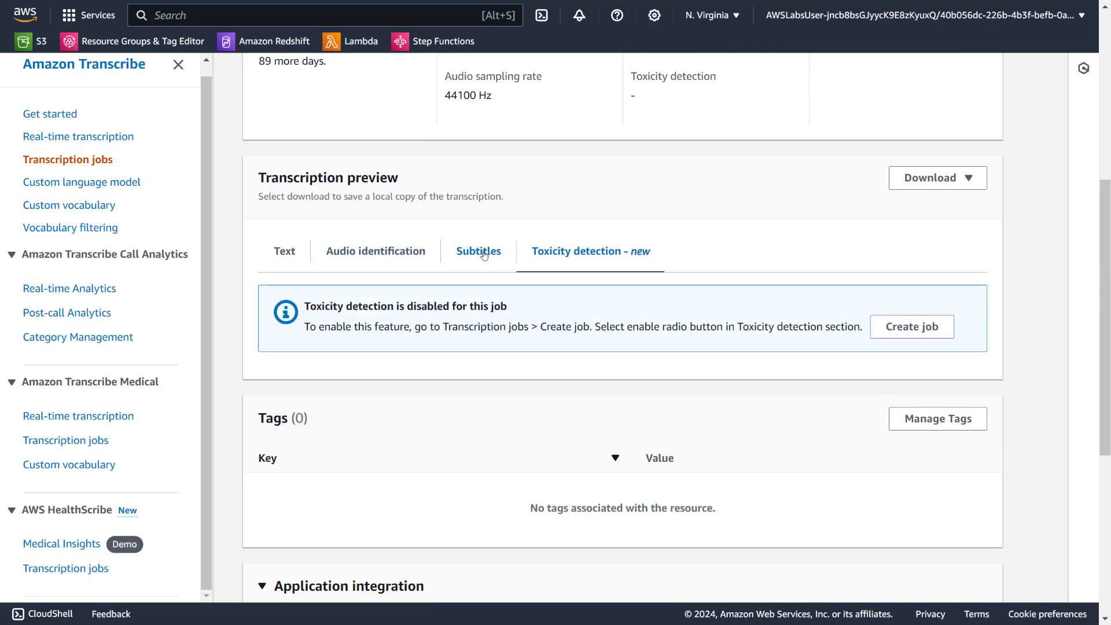
click(479, 251)
click(286, 265)
scroll(423, 277, up, 6)
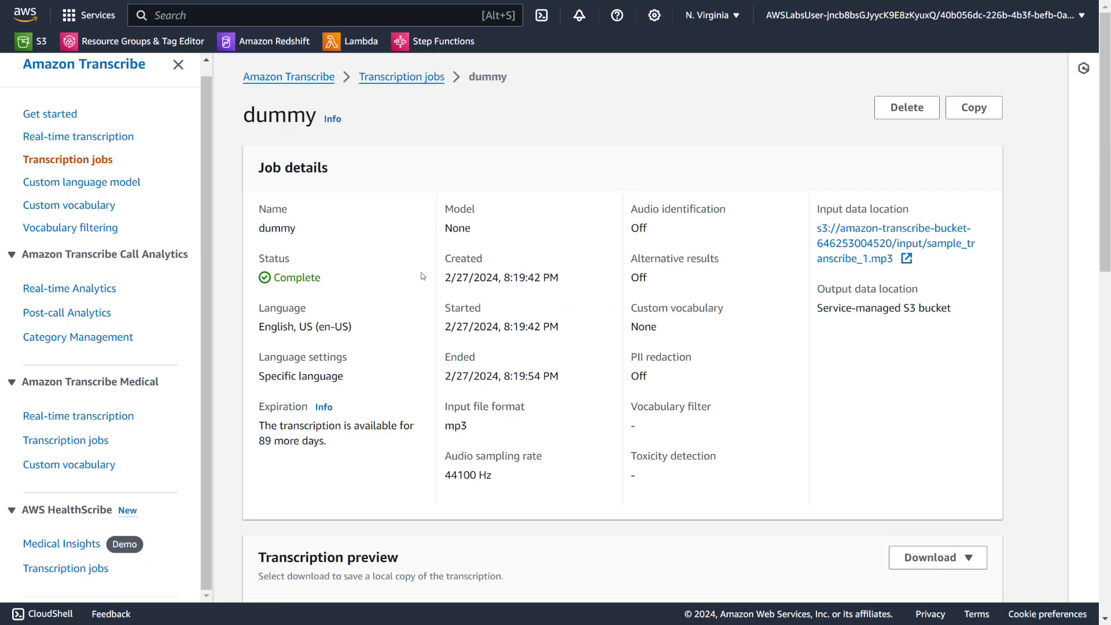
scroll(455, 285, down, 6)
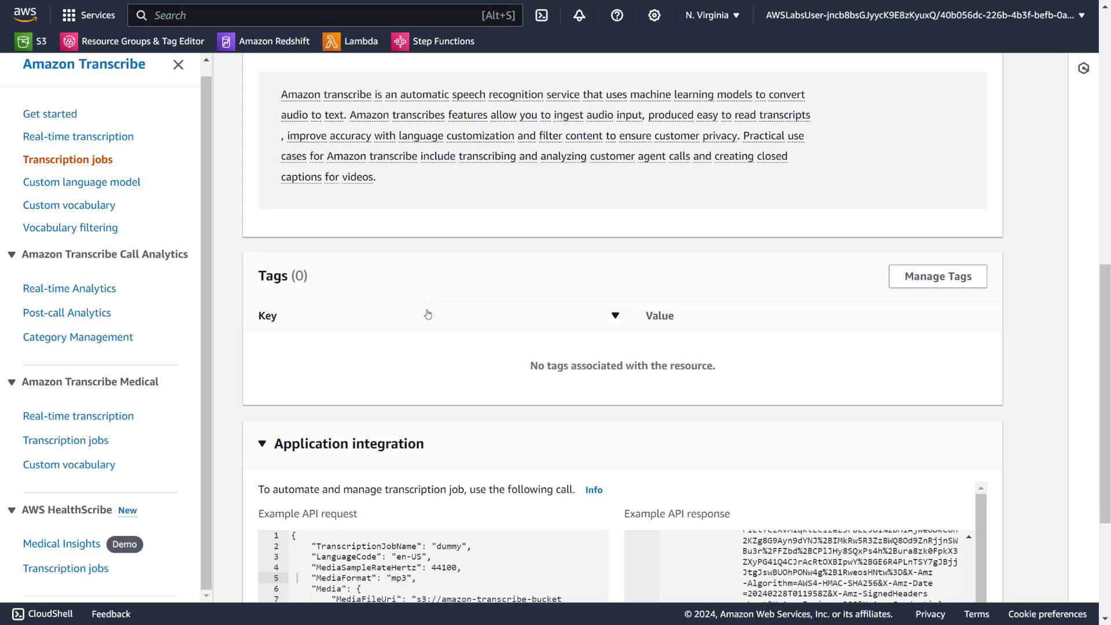
scroll(423, 298, up, 8)
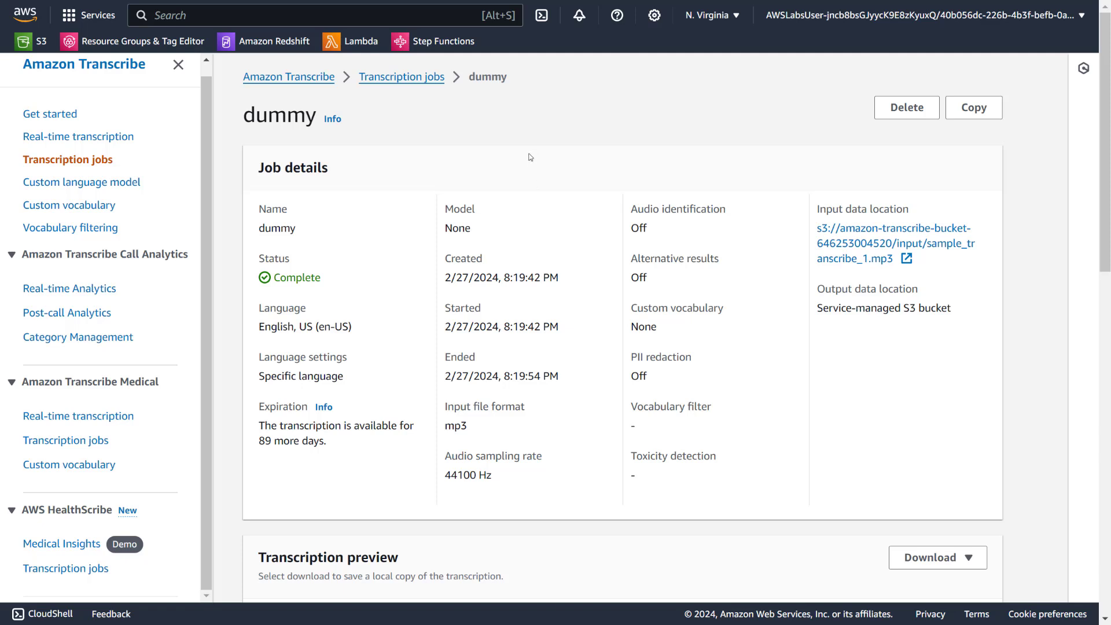
- Open the AWS Lambda console in a separate browser tab and open speech_to_text_function
right_click(361, 44)
click(378, 56)
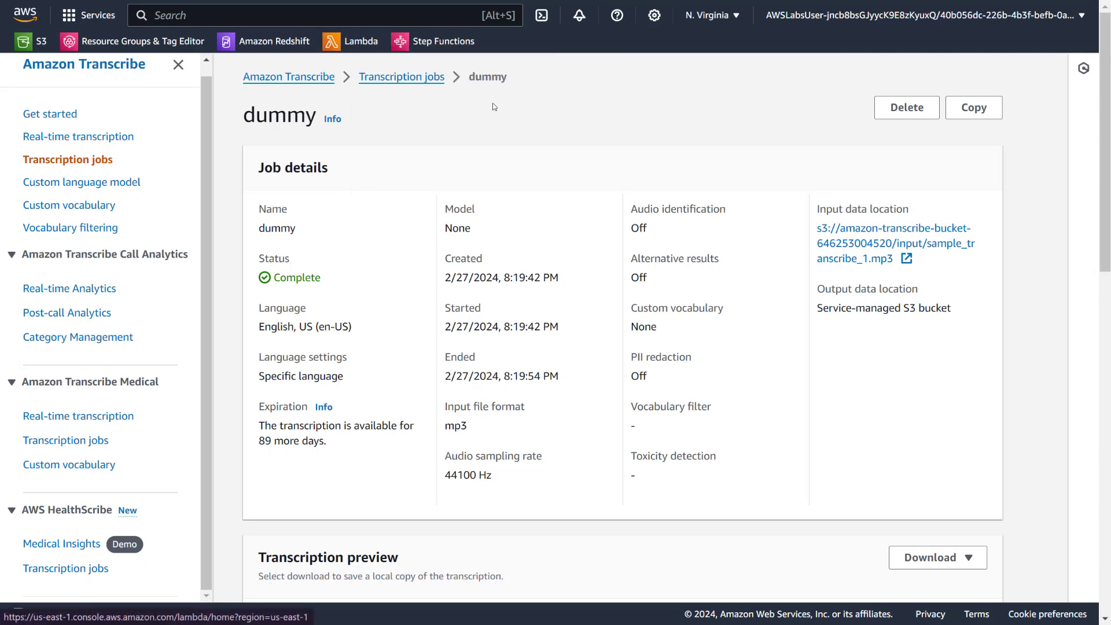
key(ctrl+Tab)
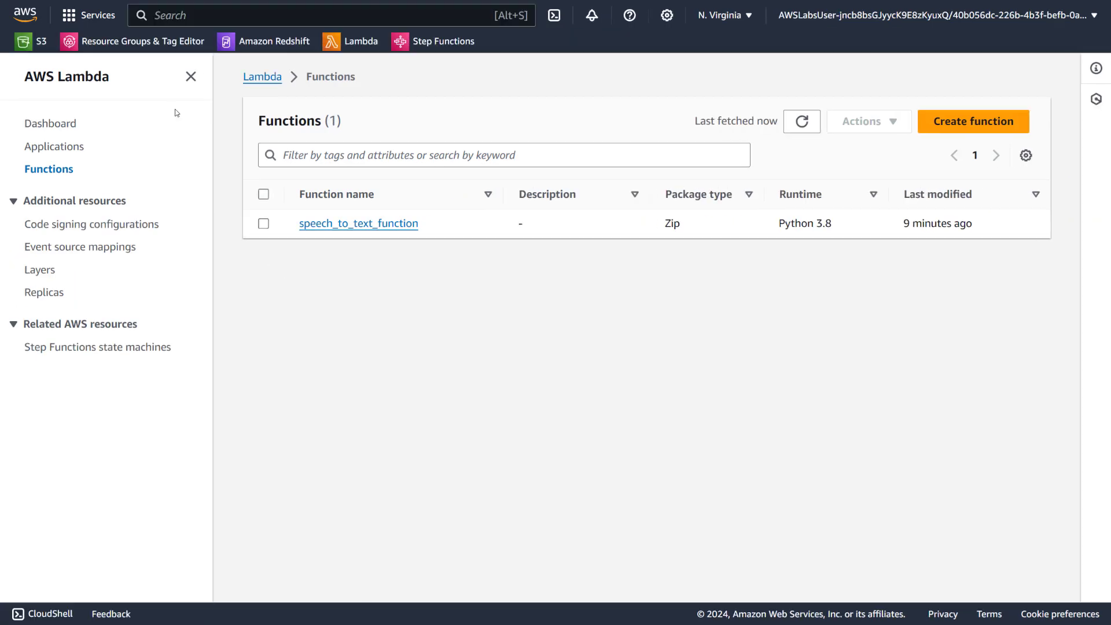
click(191, 76)
click(190, 224)
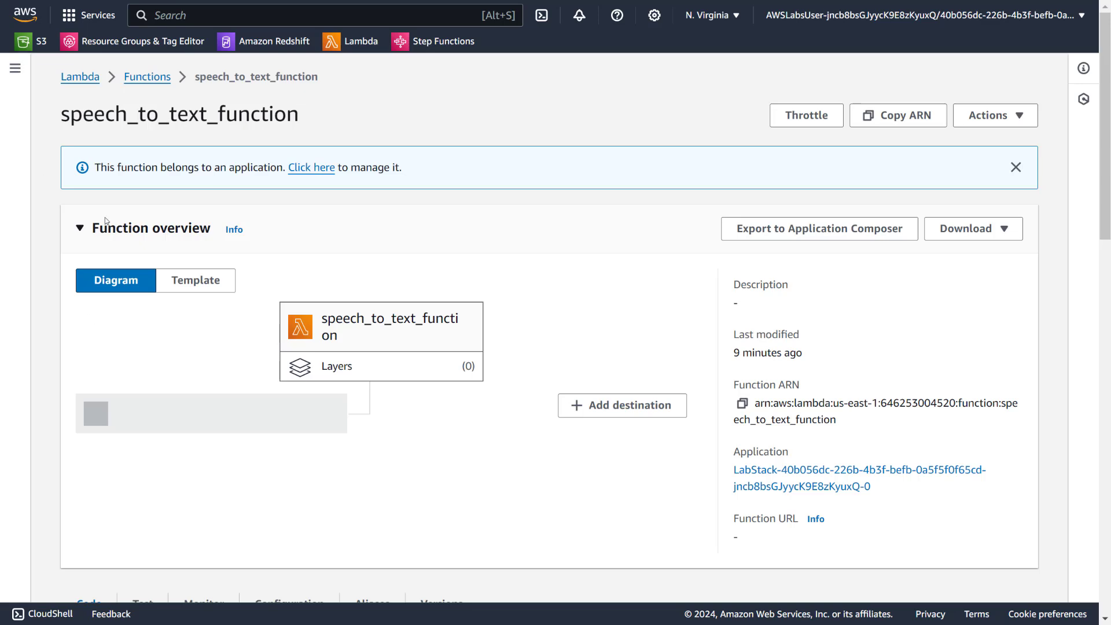
- Set MediaFormat to 'mp3' in the start_transcription_job call of the Lambda code and deploy the change
scroll(209, 326, down, 8)
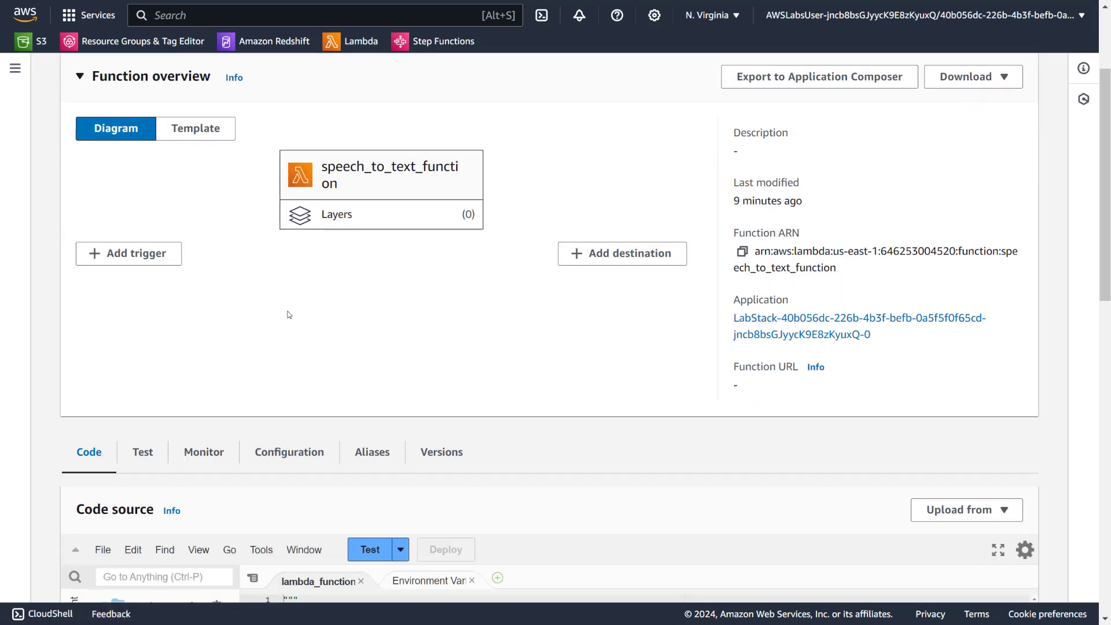
scroll(541, 402, down, 8)
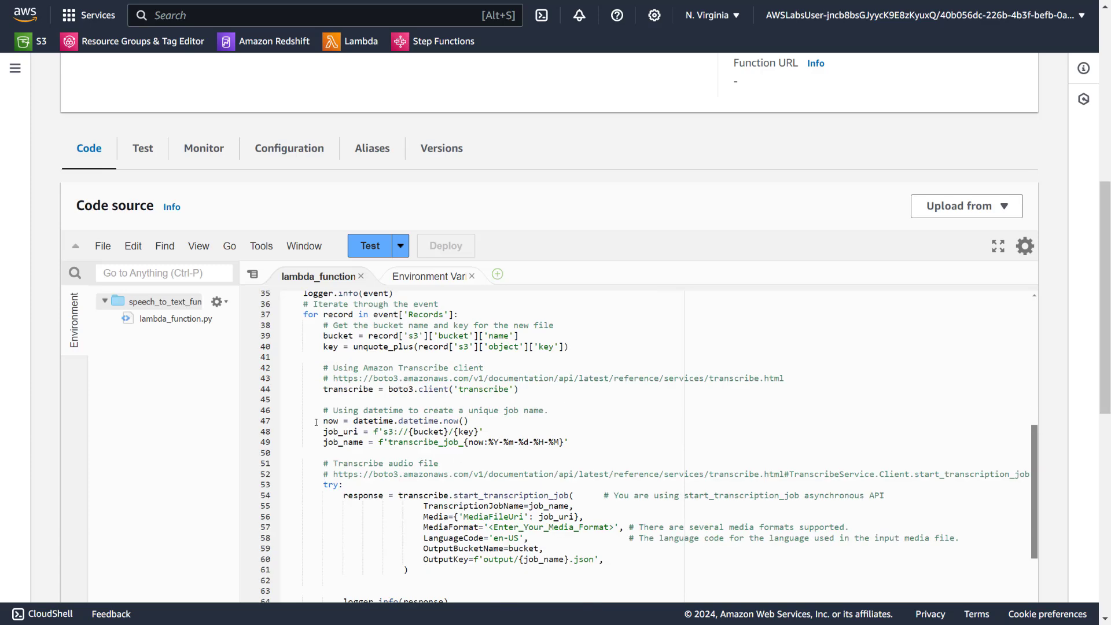
scroll(406, 394, down, 5)
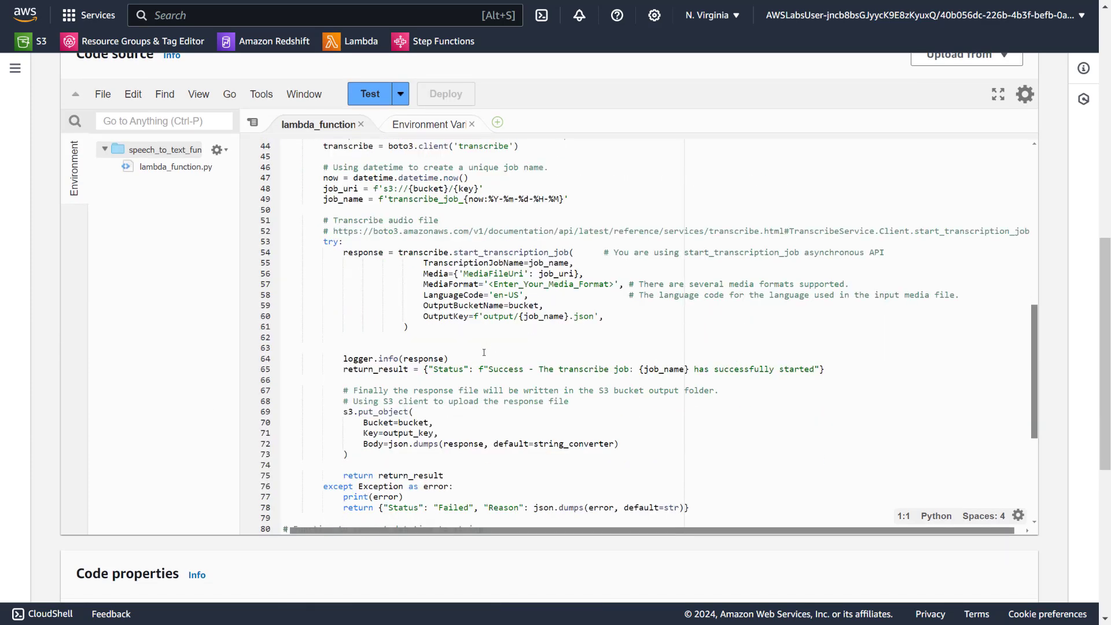
scroll(481, 356, down, 4)
scroll(452, 358, up, 5)
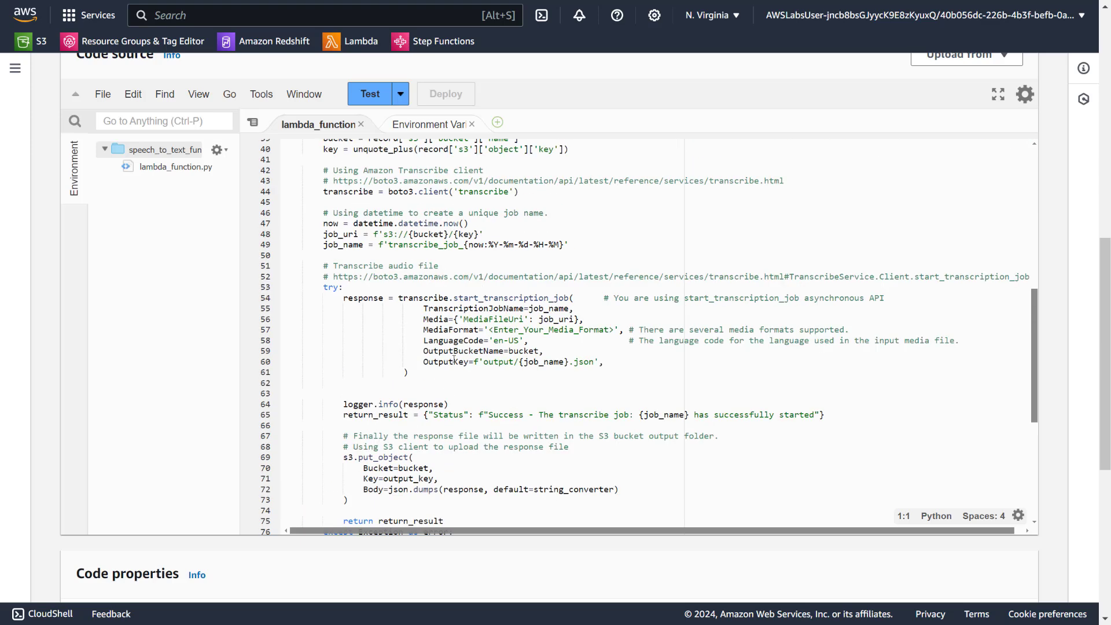
drag(489, 331, 615, 331)
text(mp3)
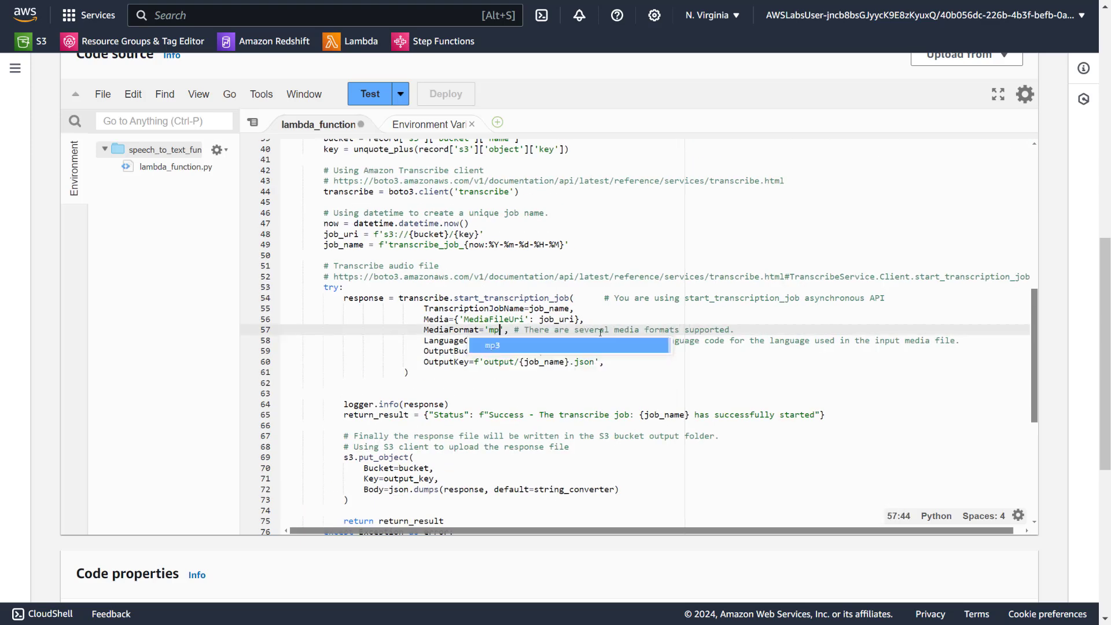
click(408, 372)
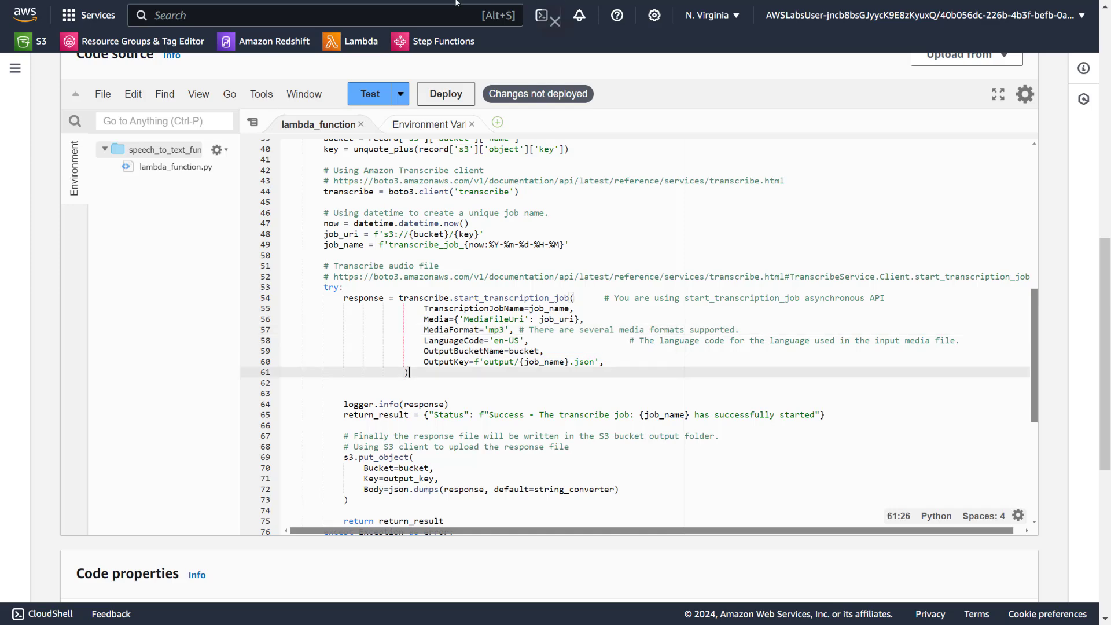
scroll(312, 317, up, 4)
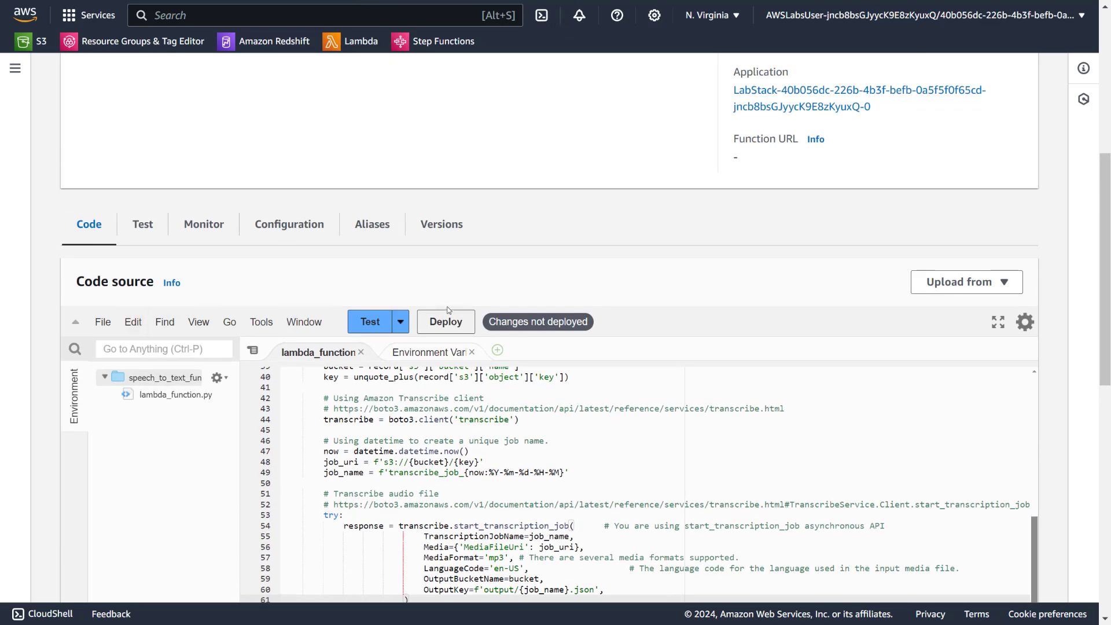
click(446, 322)
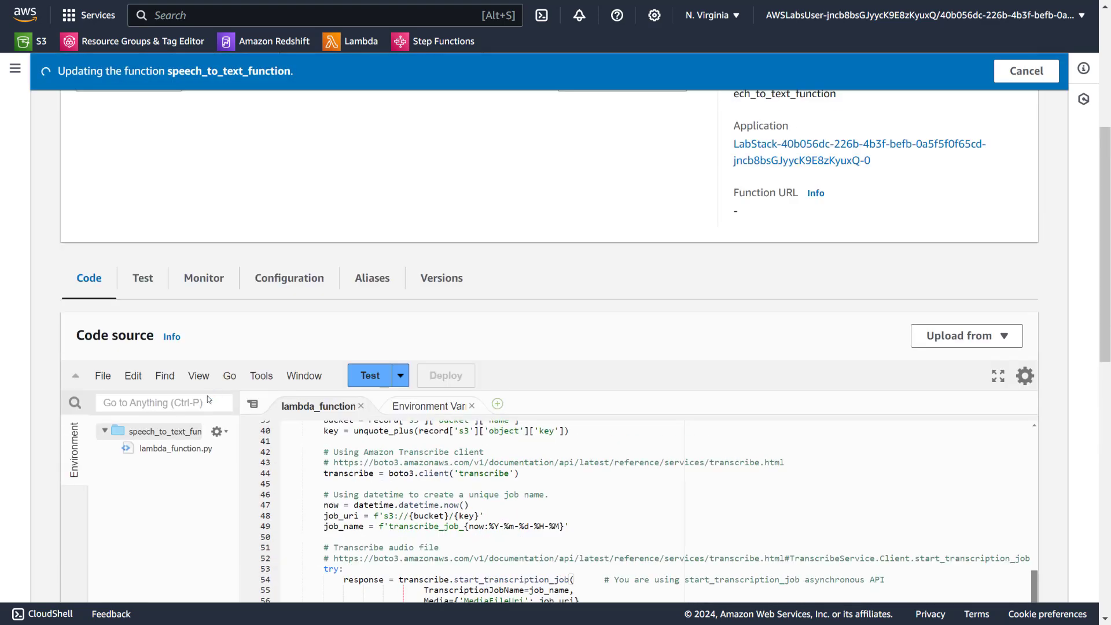
- Copy the sample test event JSON from the comment at the end of the Lambda code
scroll(556, 282, down, 8)
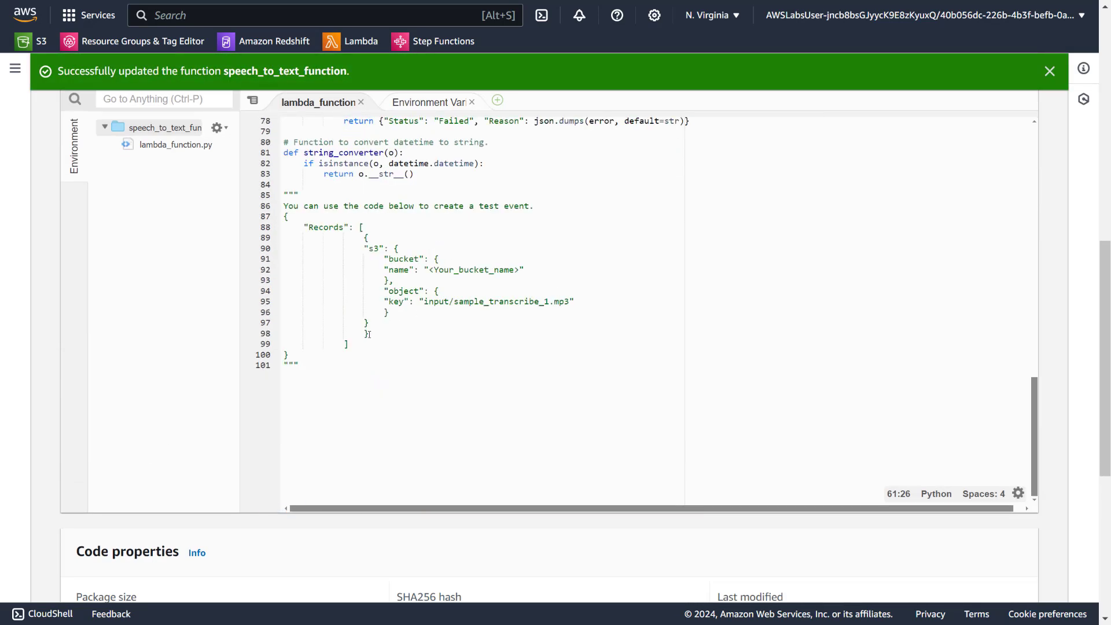
drag(302, 353, 284, 216)
key(ctrl+c)
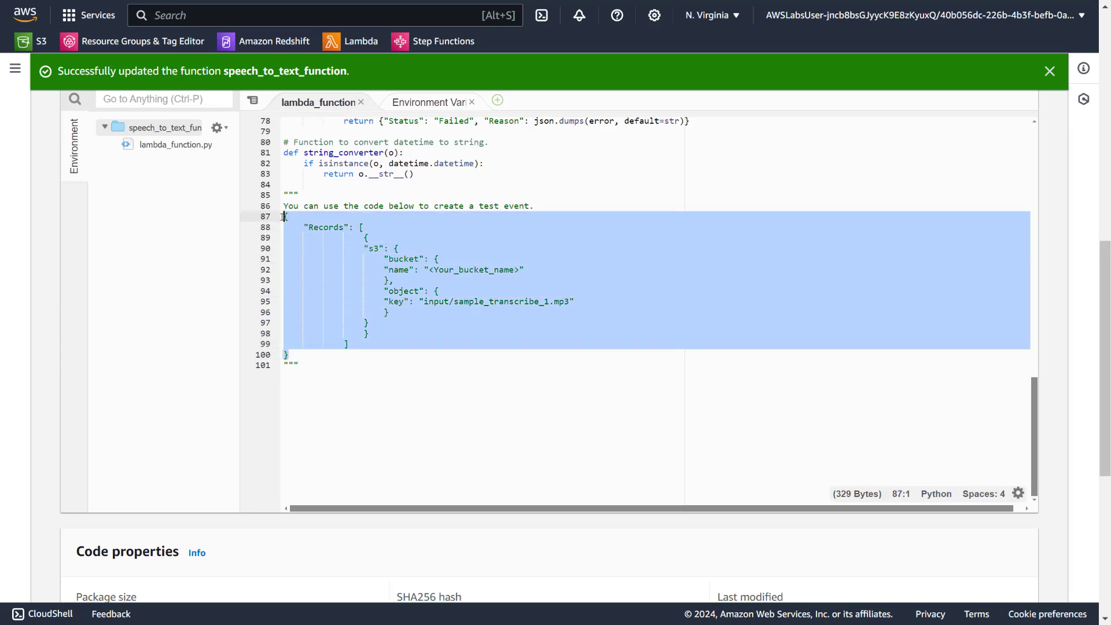
- Start a new private test event for the function and name it dummy
scroll(244, 247, up, 10)
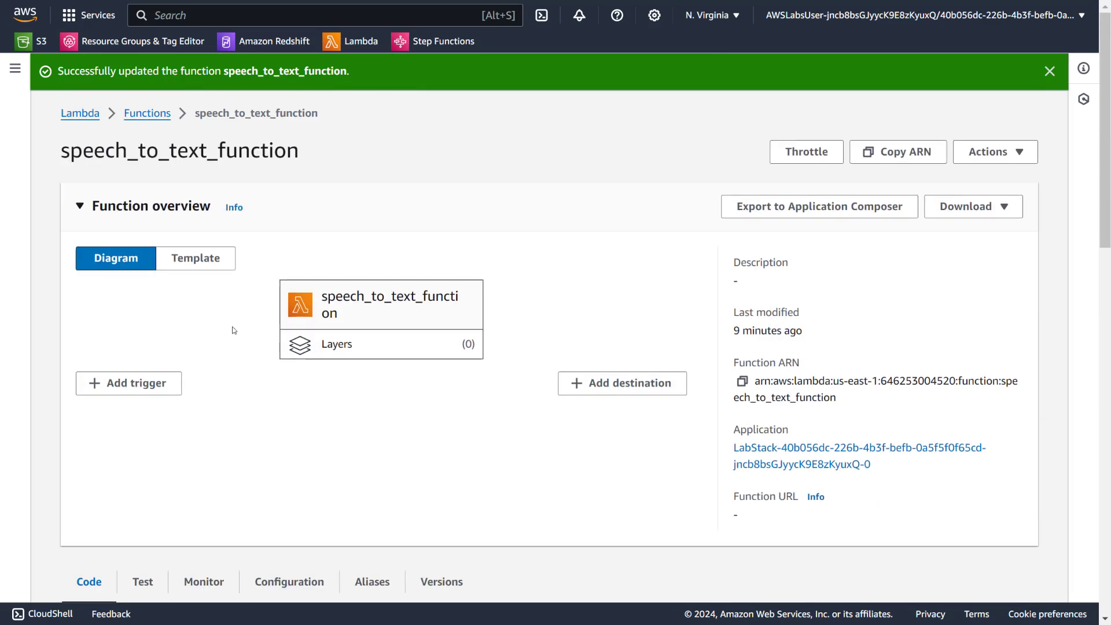
scroll(1074, 334, down, 4)
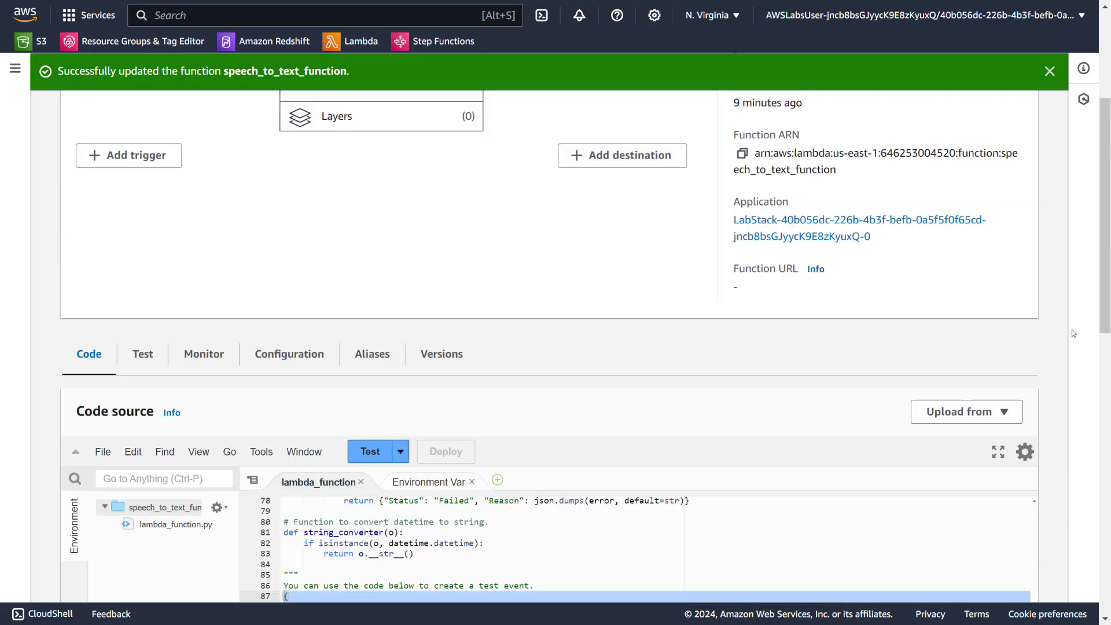
click(371, 451)
click(352, 247)
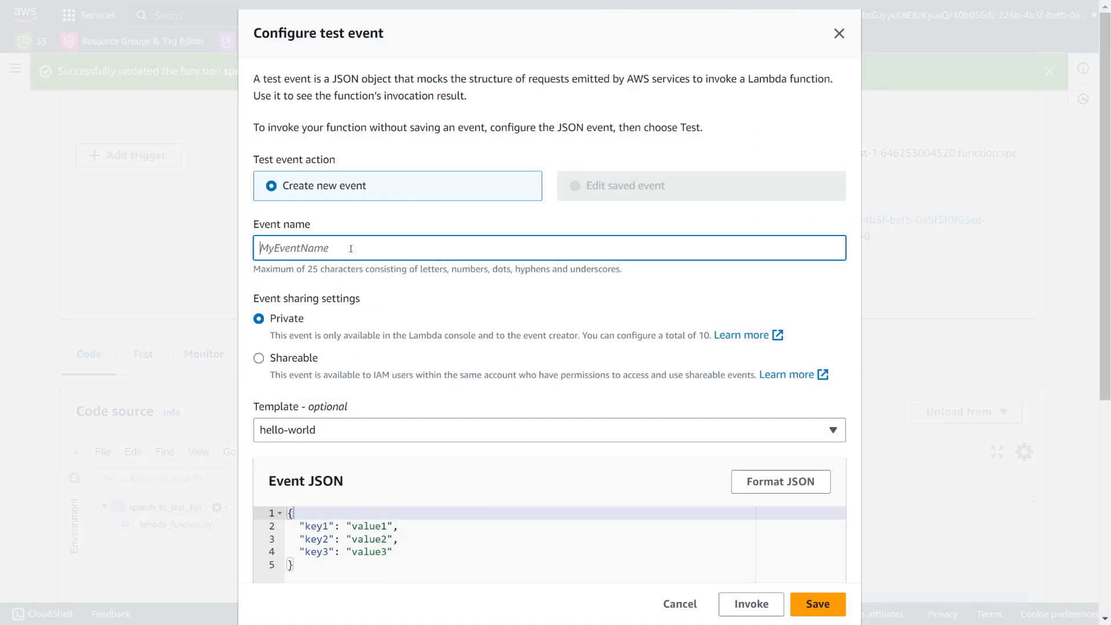
text(dummy)
- Replace the default hello-world event JSON with the copied S3 Records sample event
scroll(399, 322, down, 5)
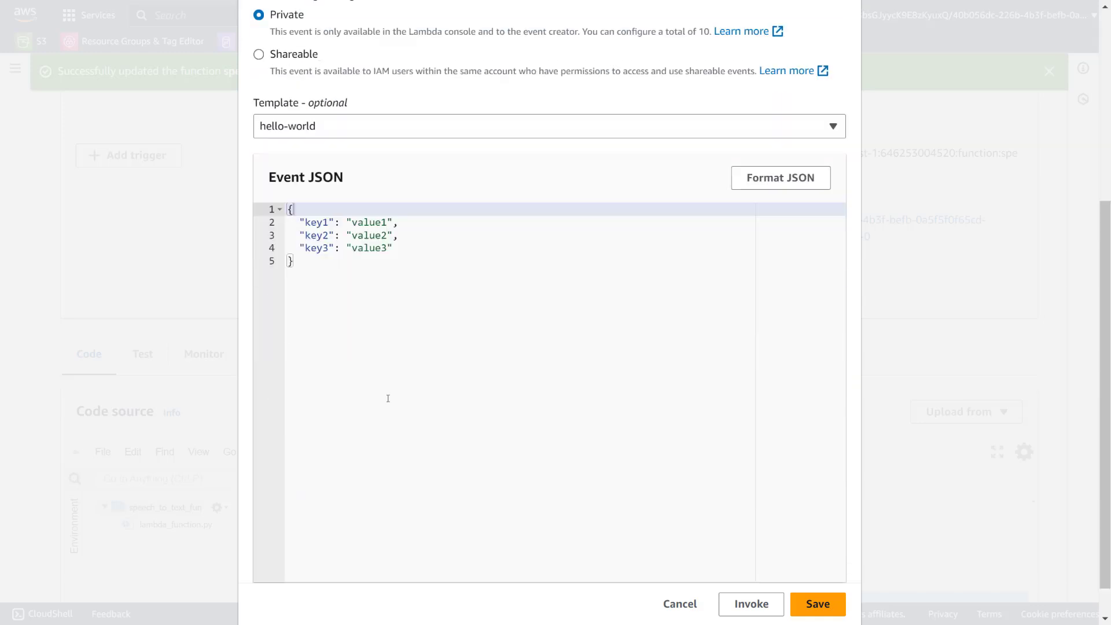
click(393, 393)
key(ctrl+a)
key(BackSpace)
key(ctrl+v)
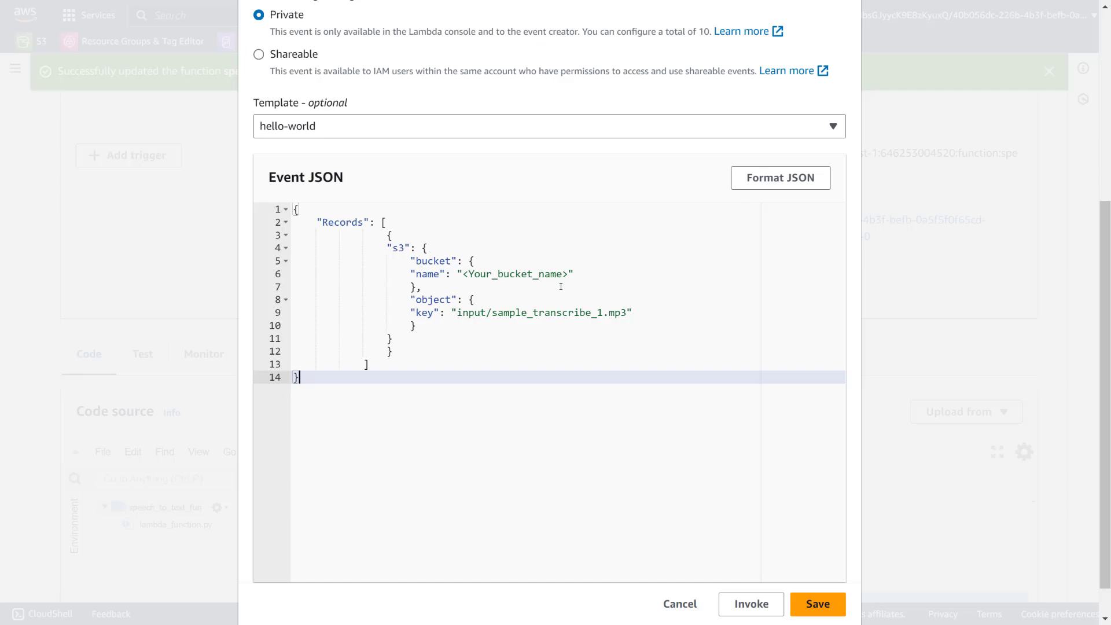
- Replace the <Your_bucket_name> placeholder in the event JSON with the amazon-transcribe bucket's name copied from its S3 page
click(540, 273)
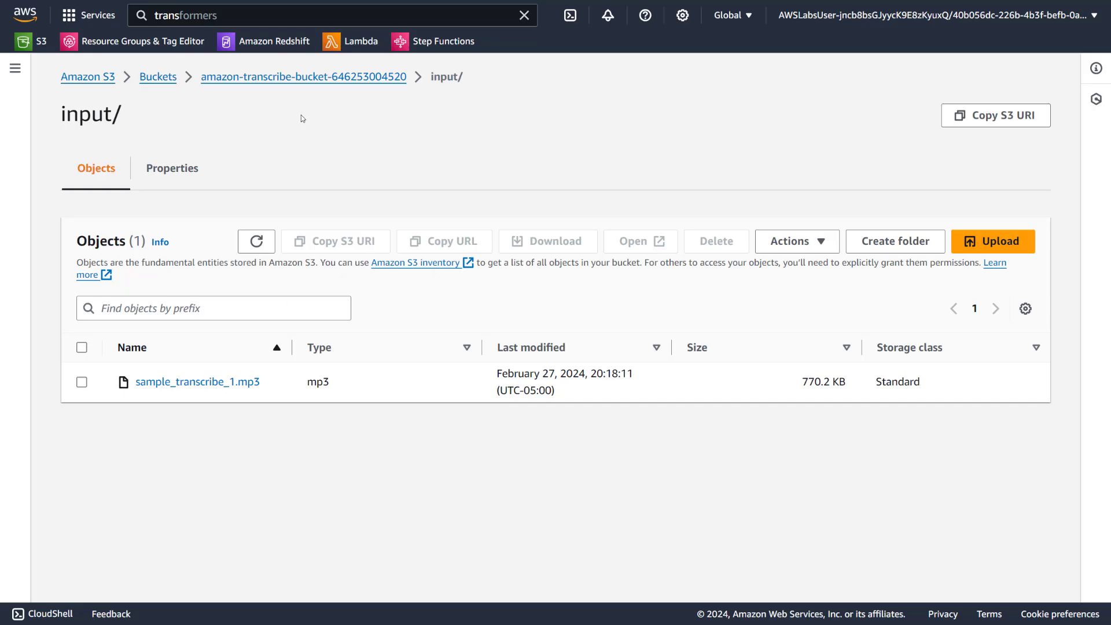
drag(407, 77, 200, 77)
key(ctrl+c)
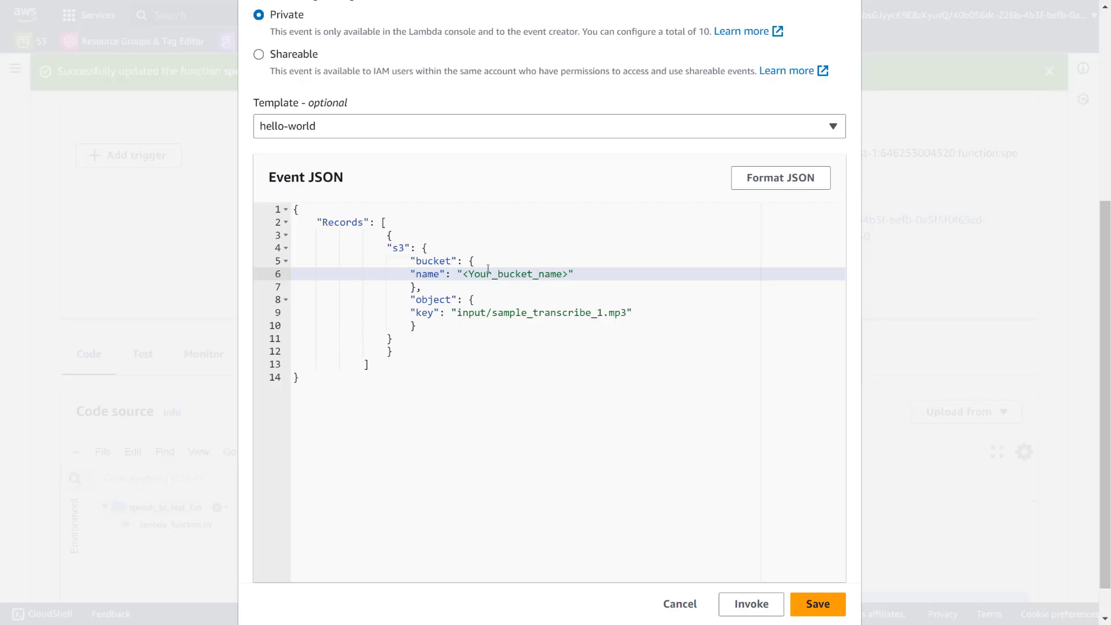
drag(466, 273, 575, 271)
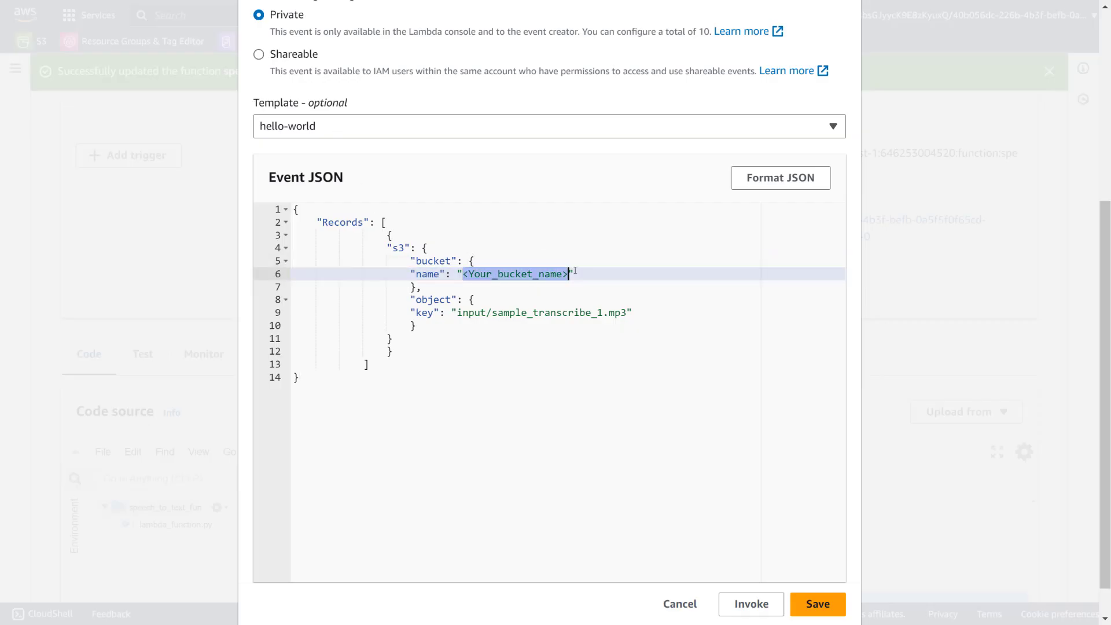
key(ctrl+v)
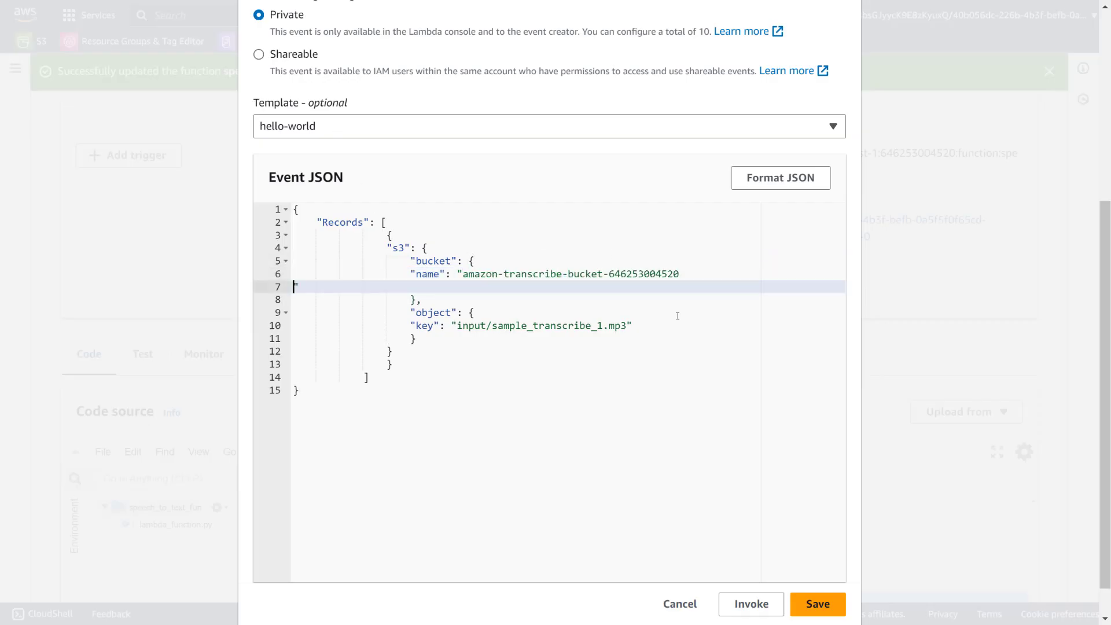
- Remove the stray line break after the bucket name in the event JSON and save the dummy test event
click(580, 326)
scroll(614, 328, down, 1)
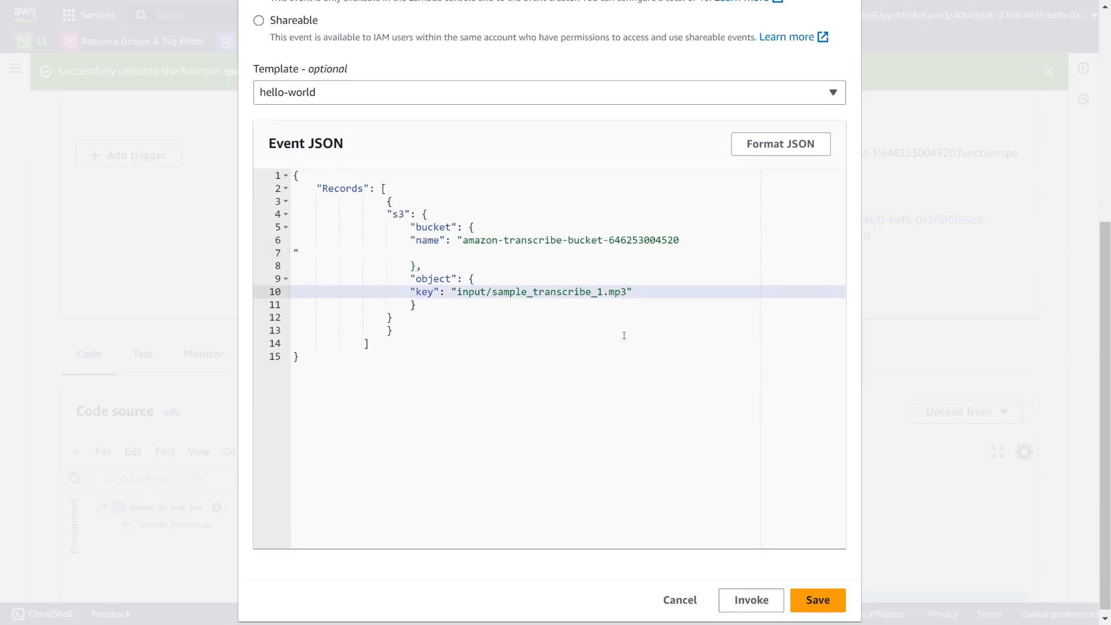
click(816, 603)
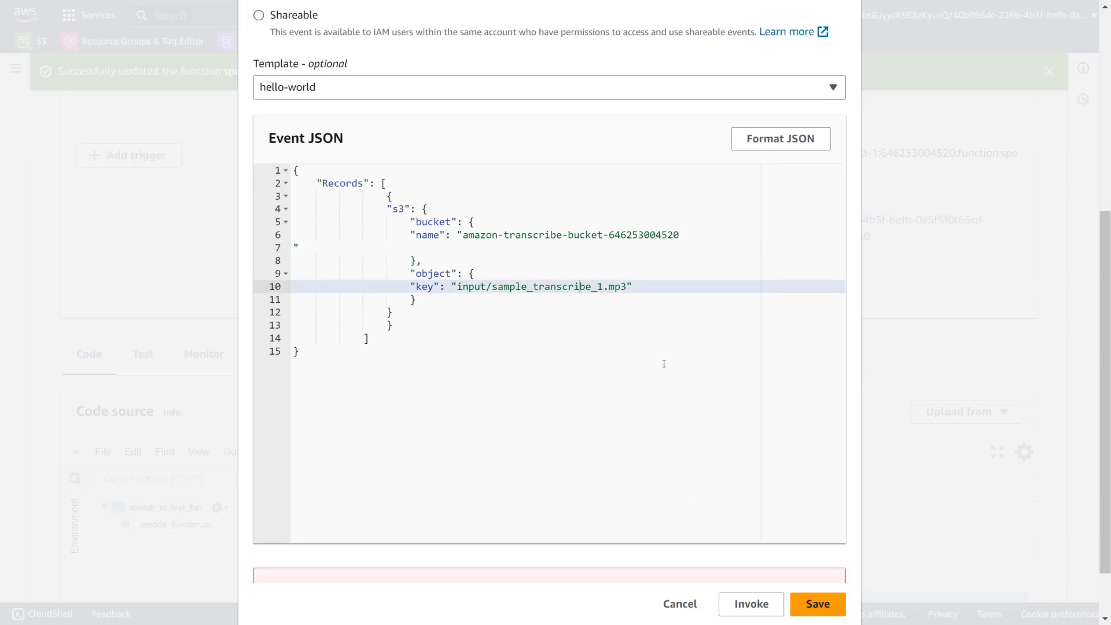
click(711, 232)
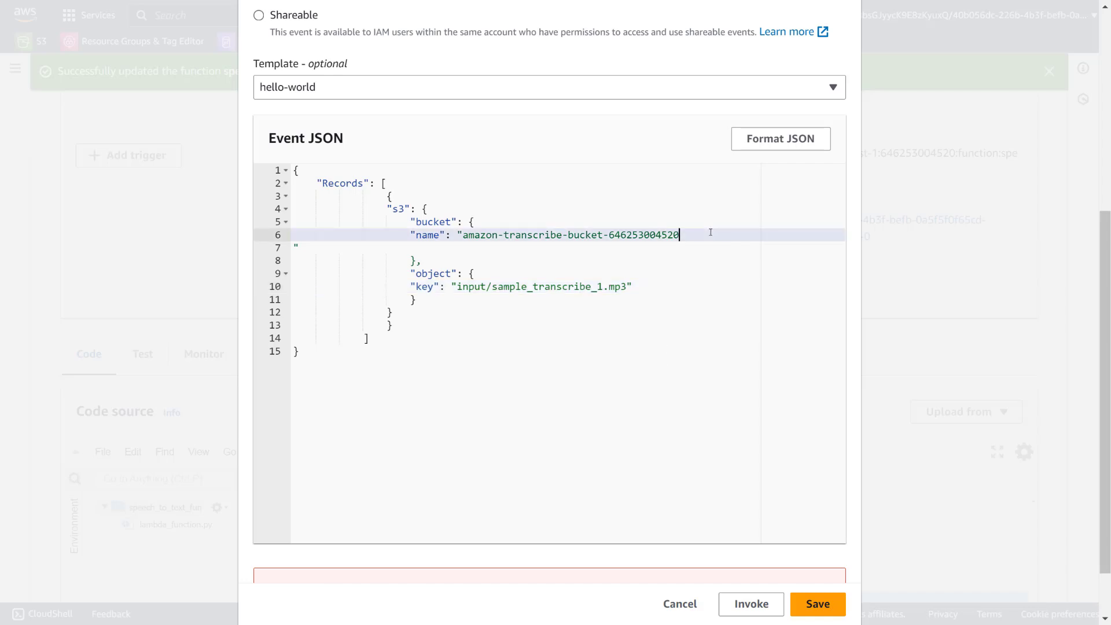
key(Delete)
click(796, 596)
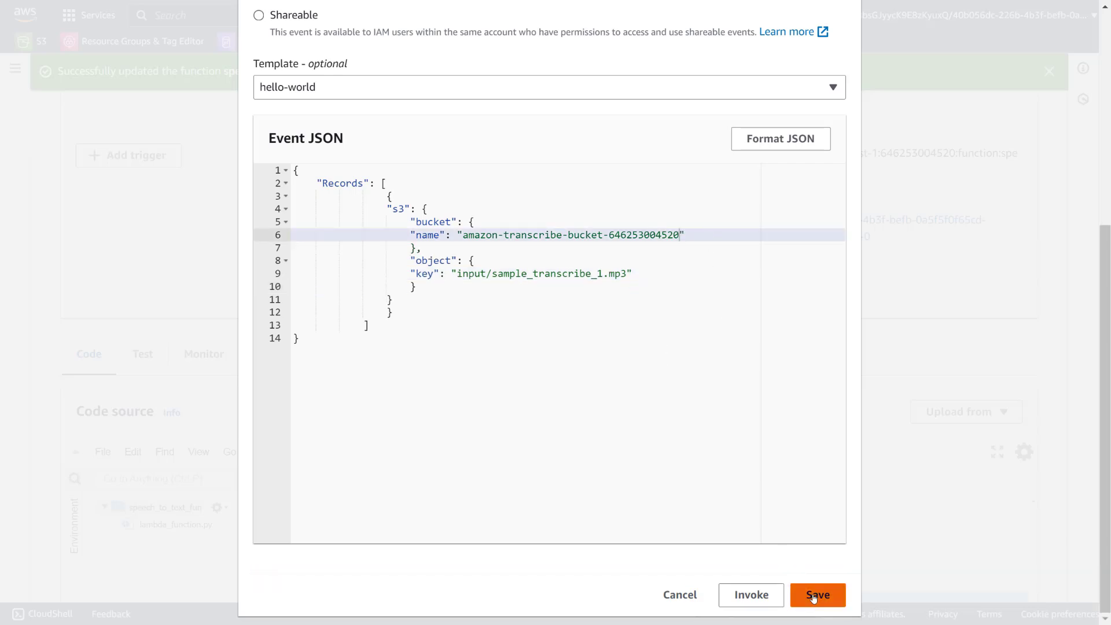
- Run the speech_to_text_function with the dummy test event and inspect the error line in the function logs
scroll(552, 360, down, 4)
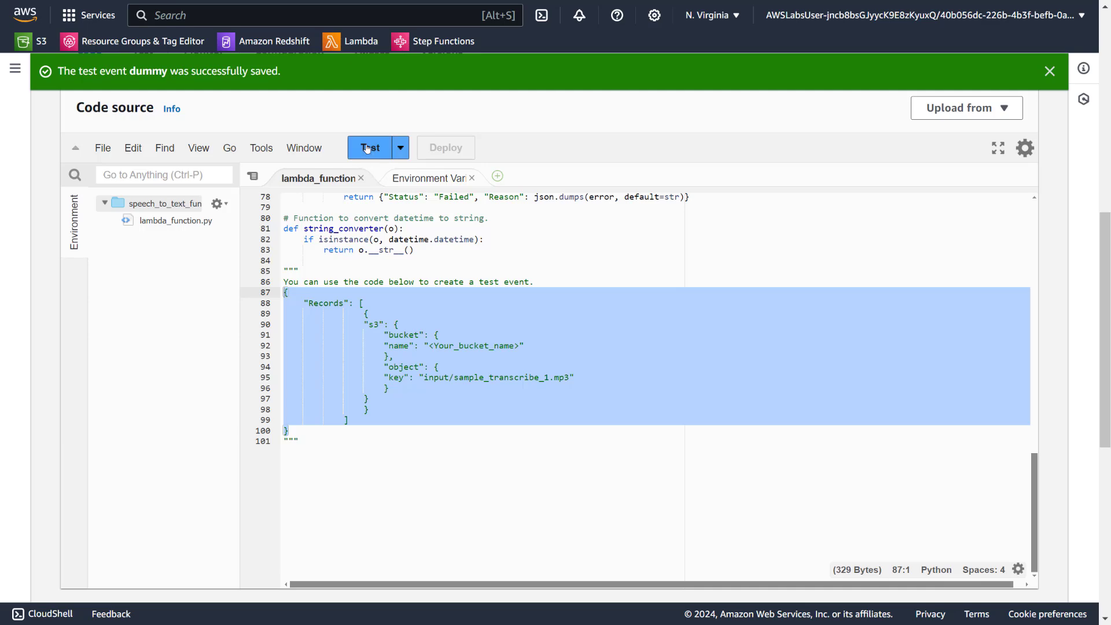
click(370, 148)
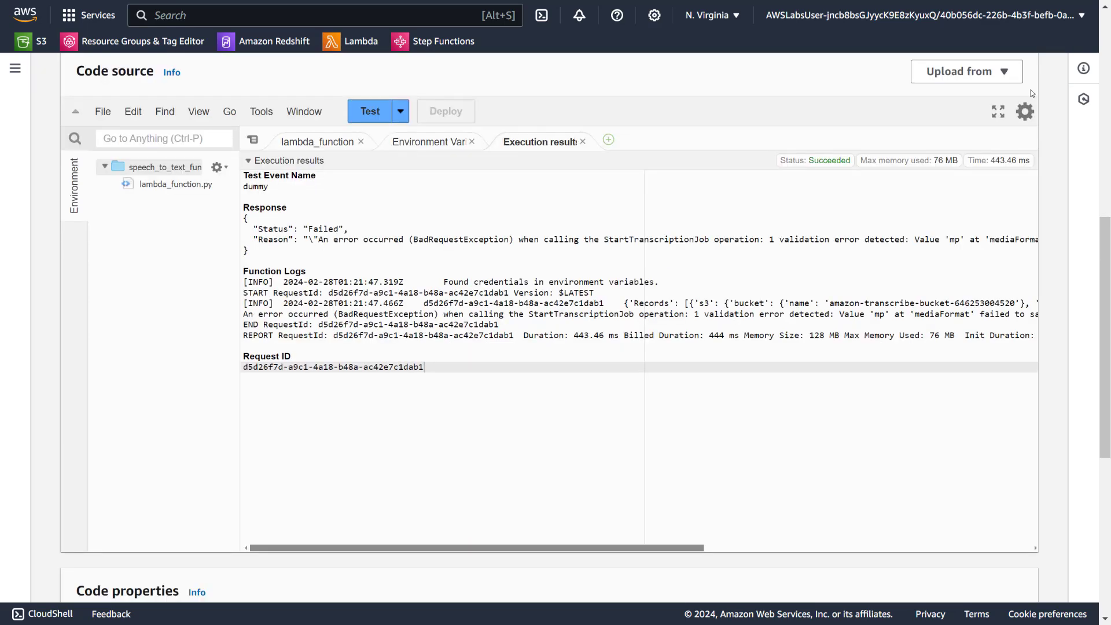
triple_click(718, 315)
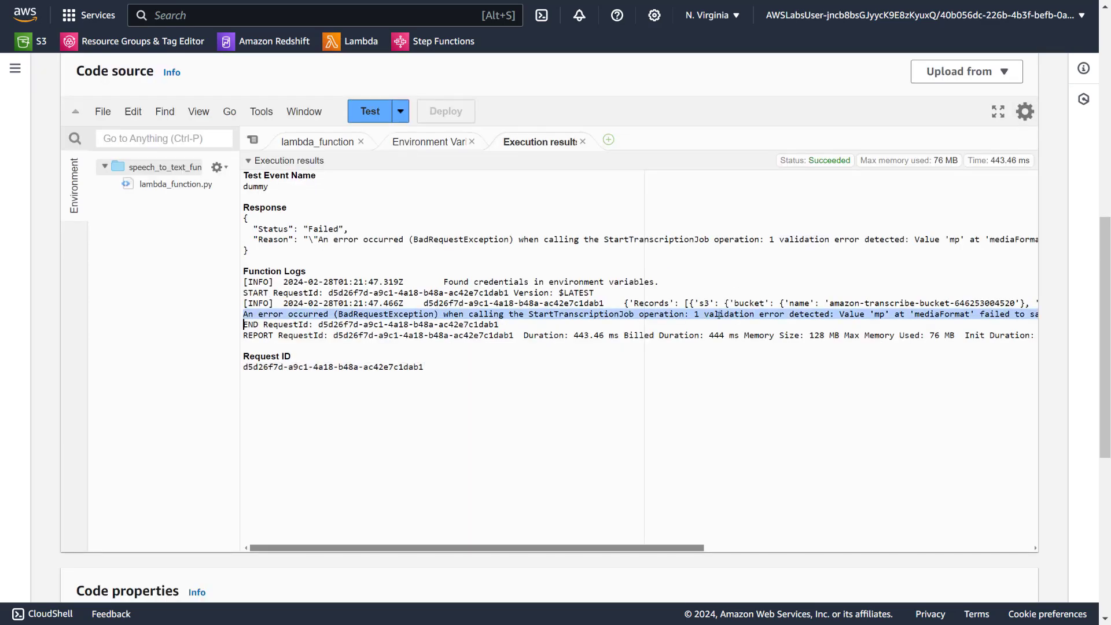
click(760, 316)
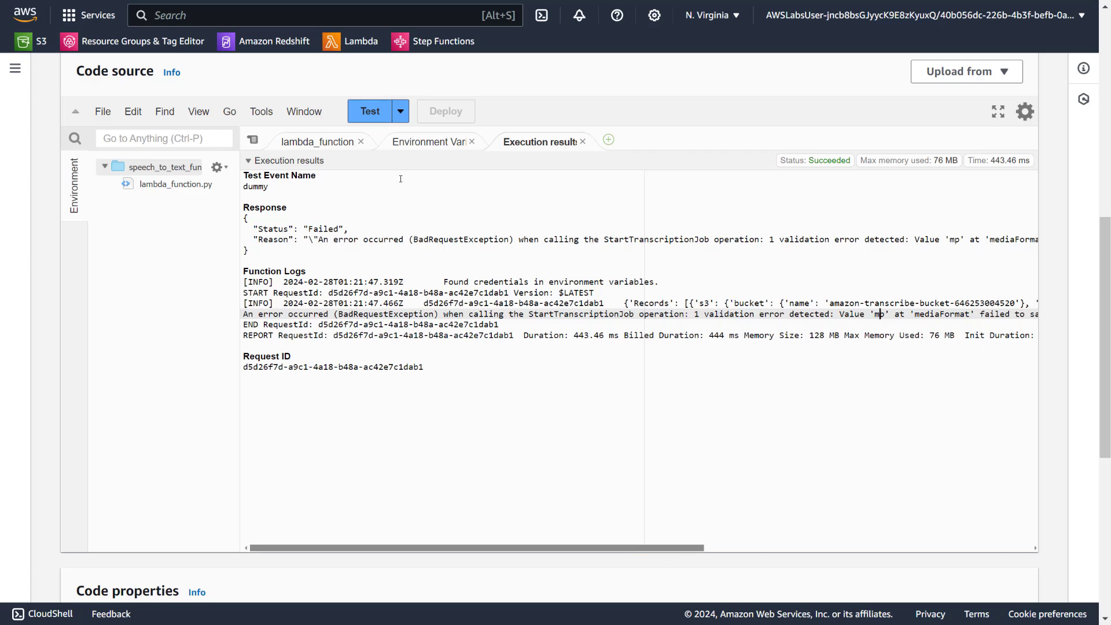
- Correct the MediaFormat value to 'mp3' in the start_transcription_job call of the Lambda code and deploy the change
click(346, 143)
click(382, 293)
scroll(382, 292, up, 10)
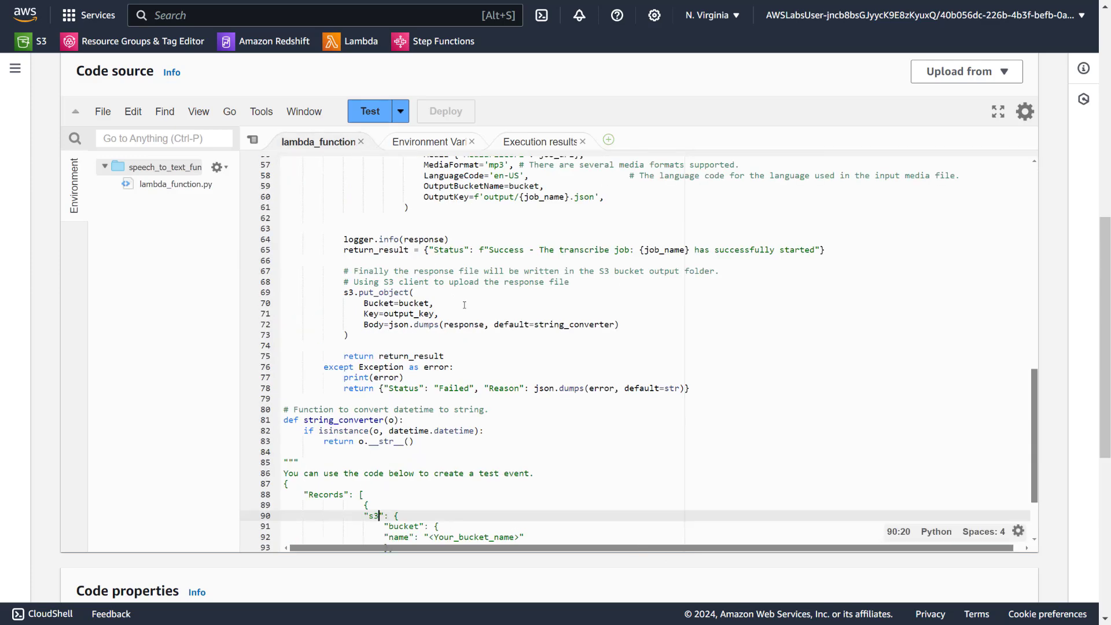
click(500, 301)
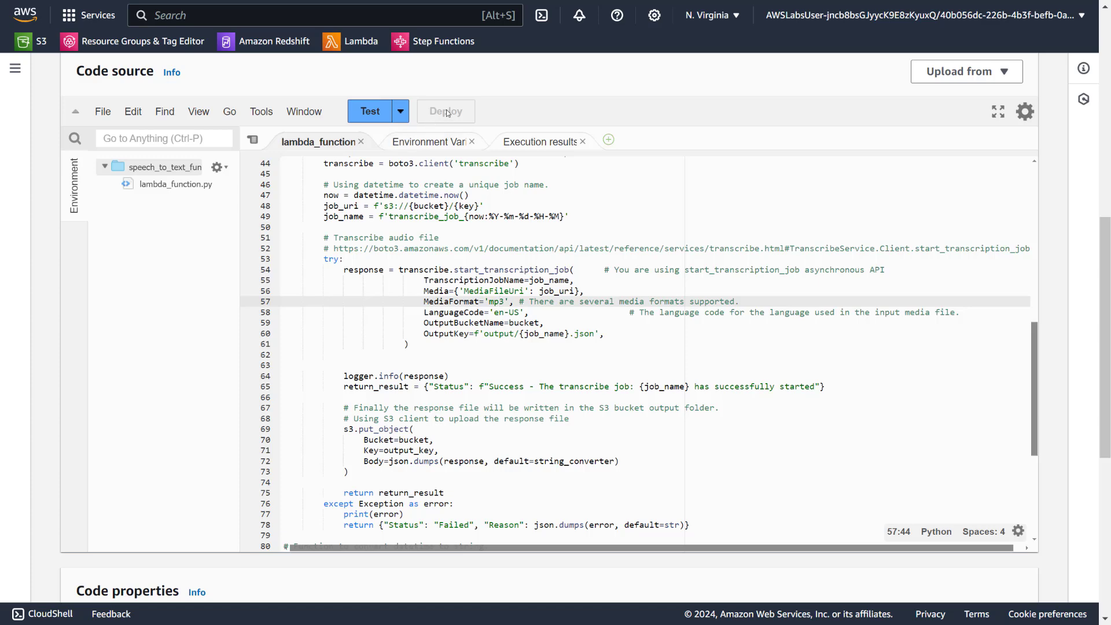
scroll(523, 385, up, 3)
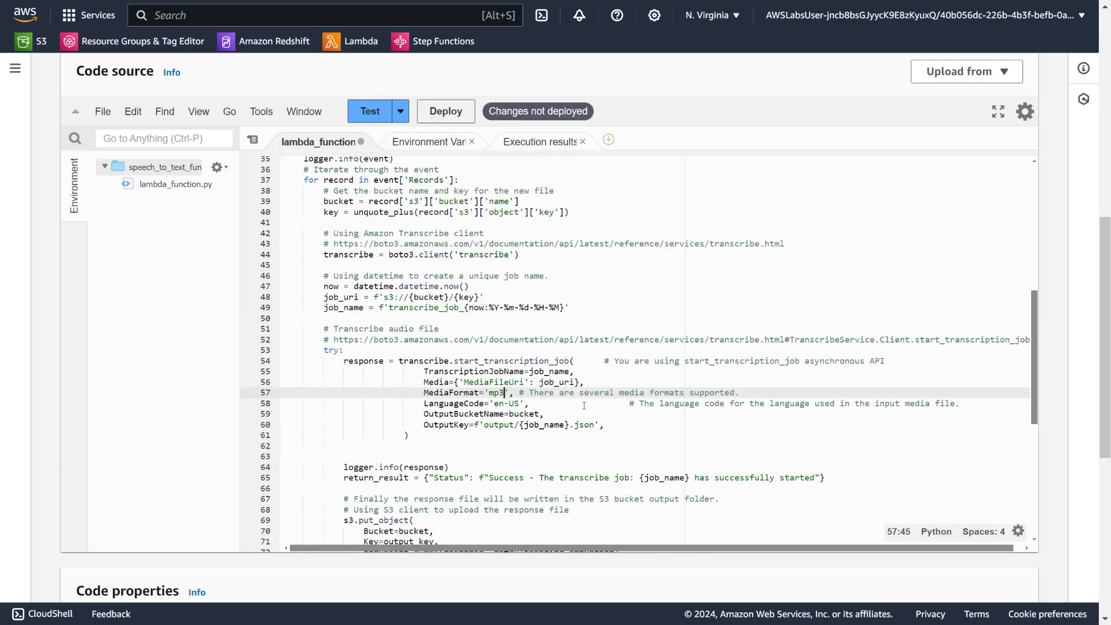
click(550, 288)
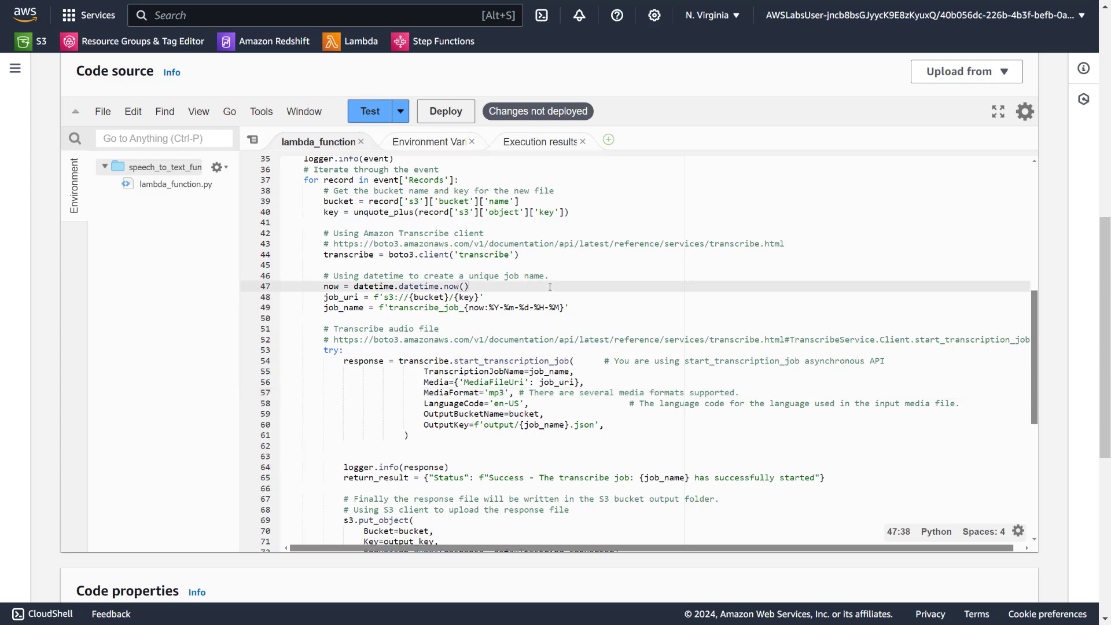
click(444, 113)
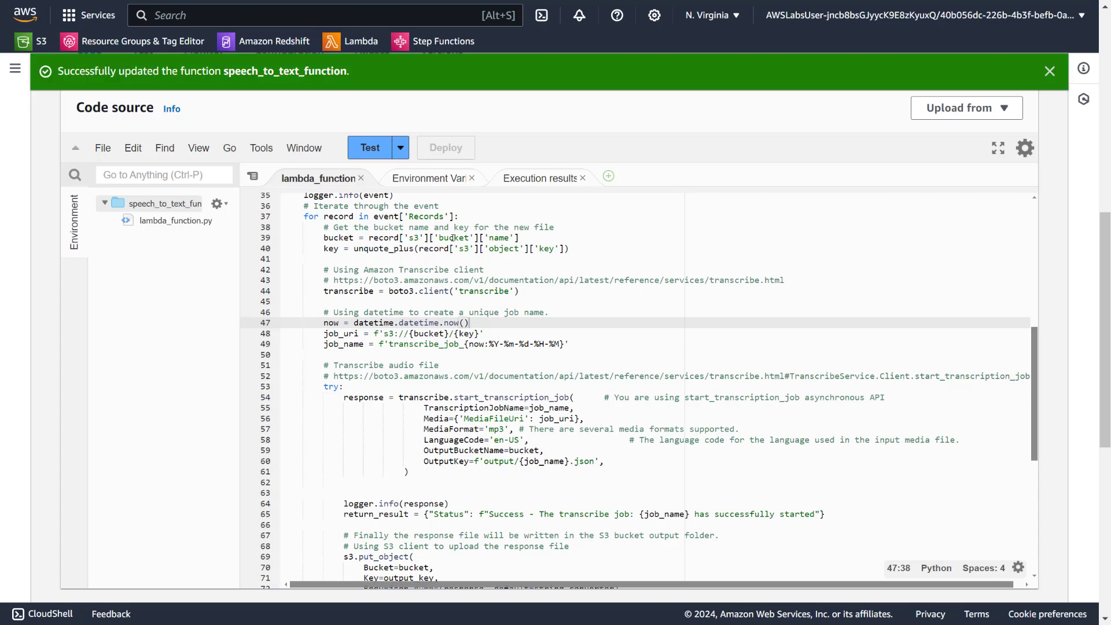
click(1050, 71)
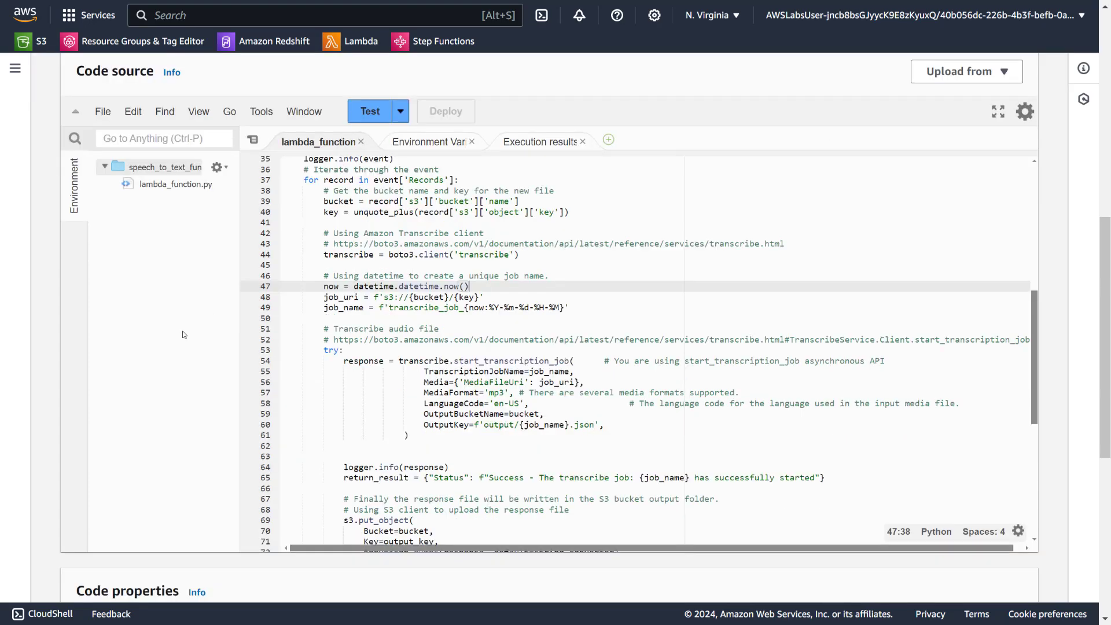
- Rerun the dummy test on the updated function and check the transcription job name in the response and logs
scroll(225, 336, up, 1)
scroll(288, 326, up, 8)
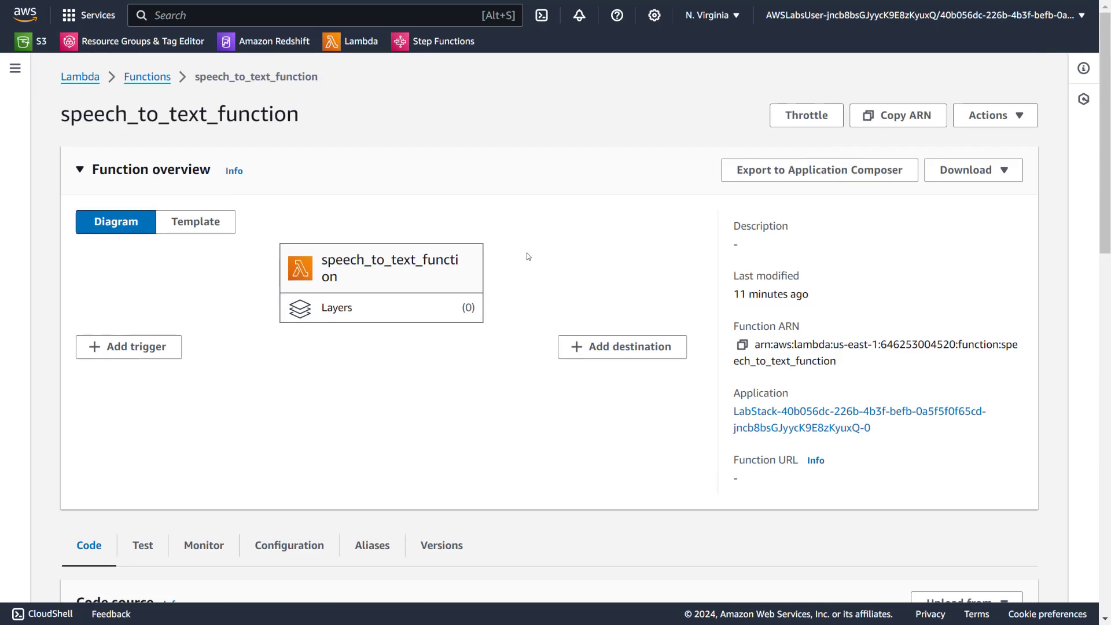
scroll(526, 253, down, 10)
click(369, 111)
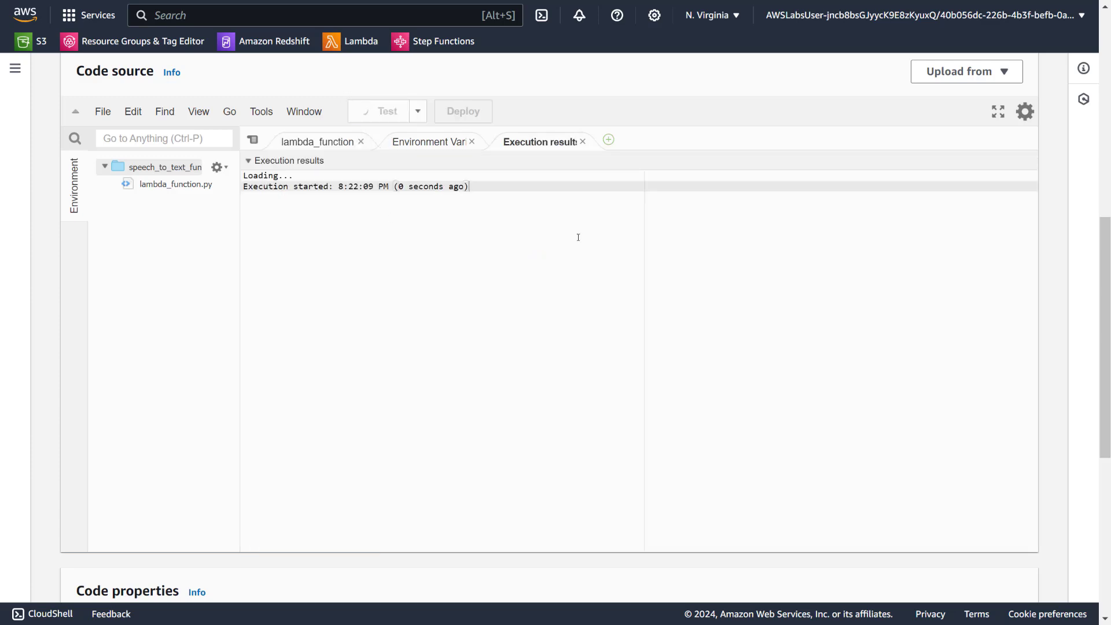
double_click(866, 304)
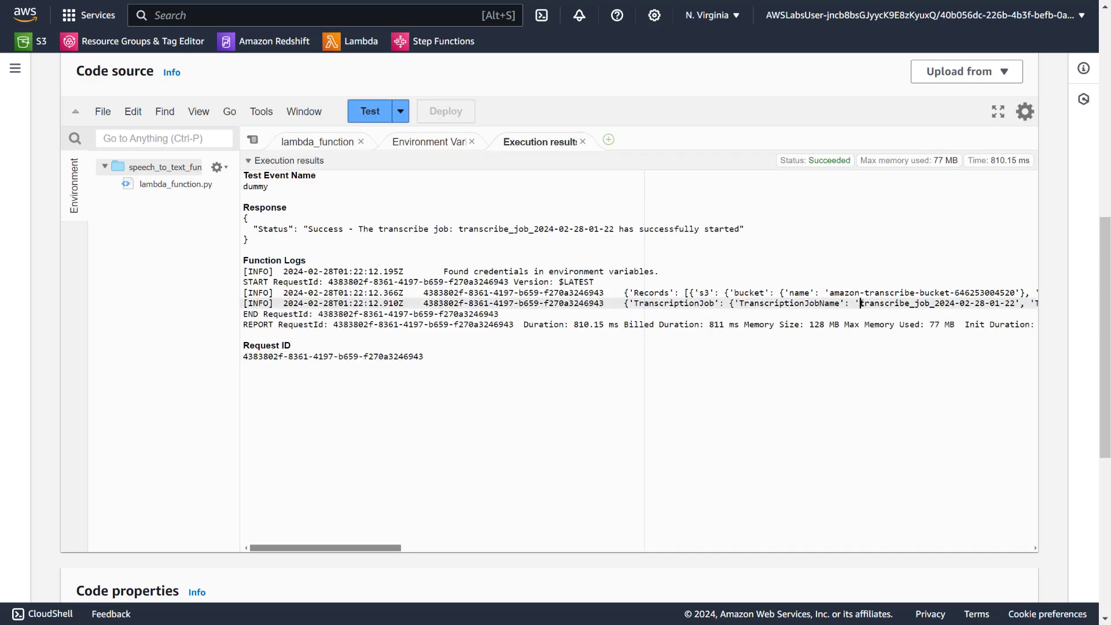
click(564, 229)
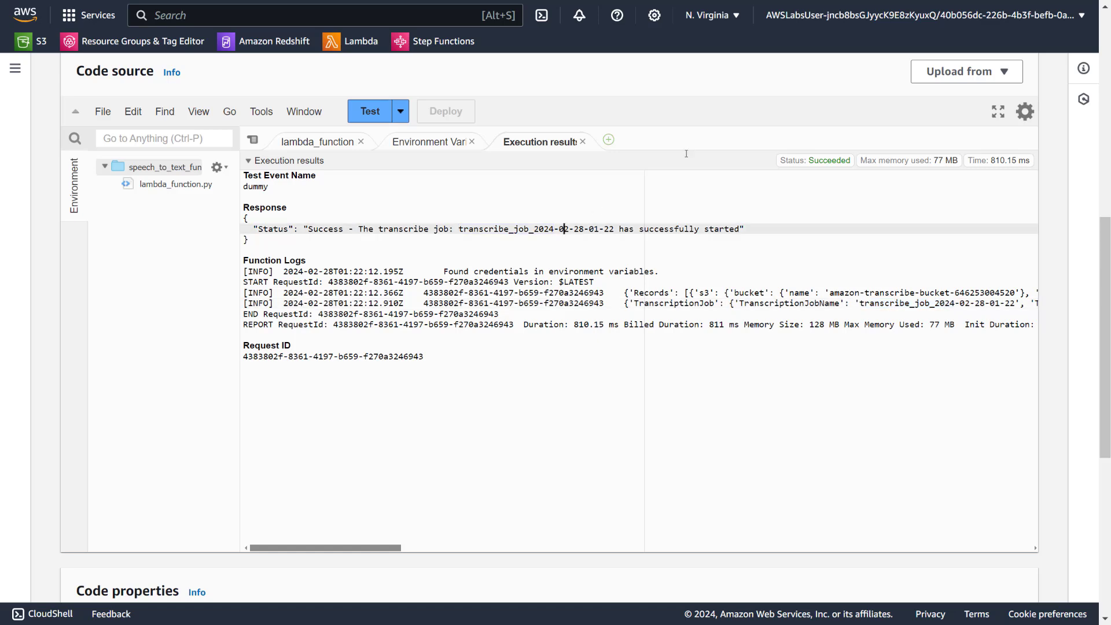
key(ctrl+Tab)
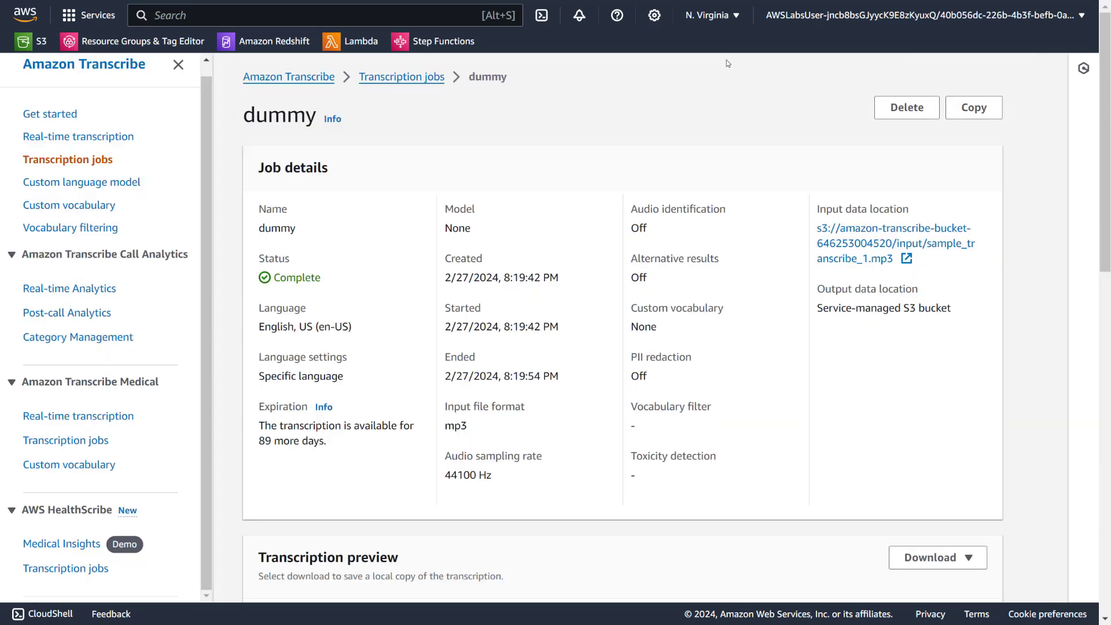
click(387, 76)
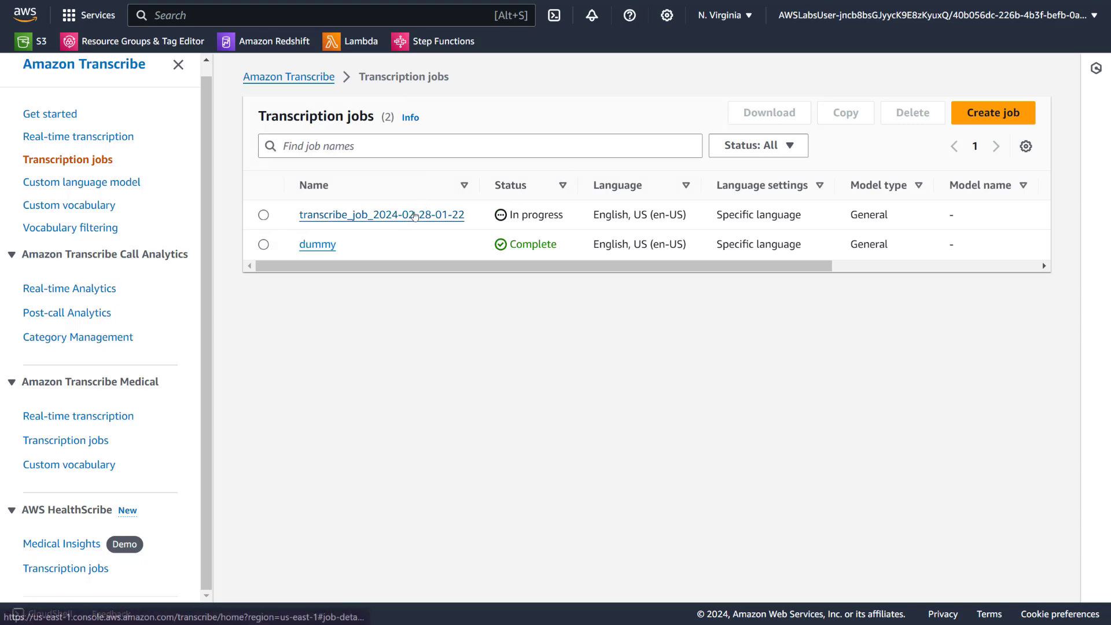
click(424, 215)
click(436, 80)
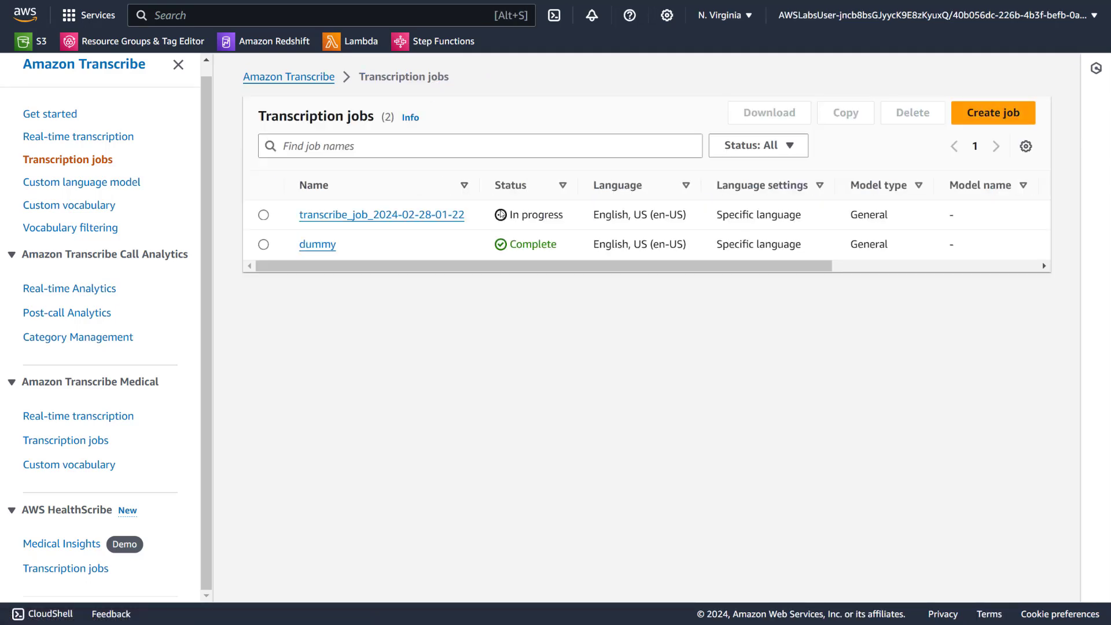
click(400, 216)
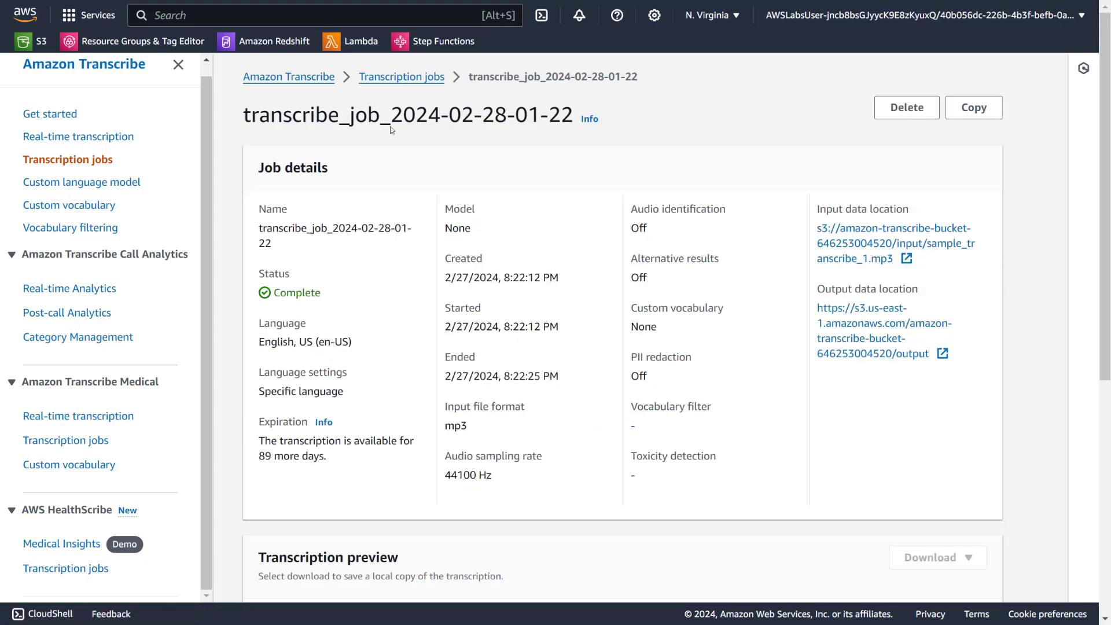
click(391, 77)
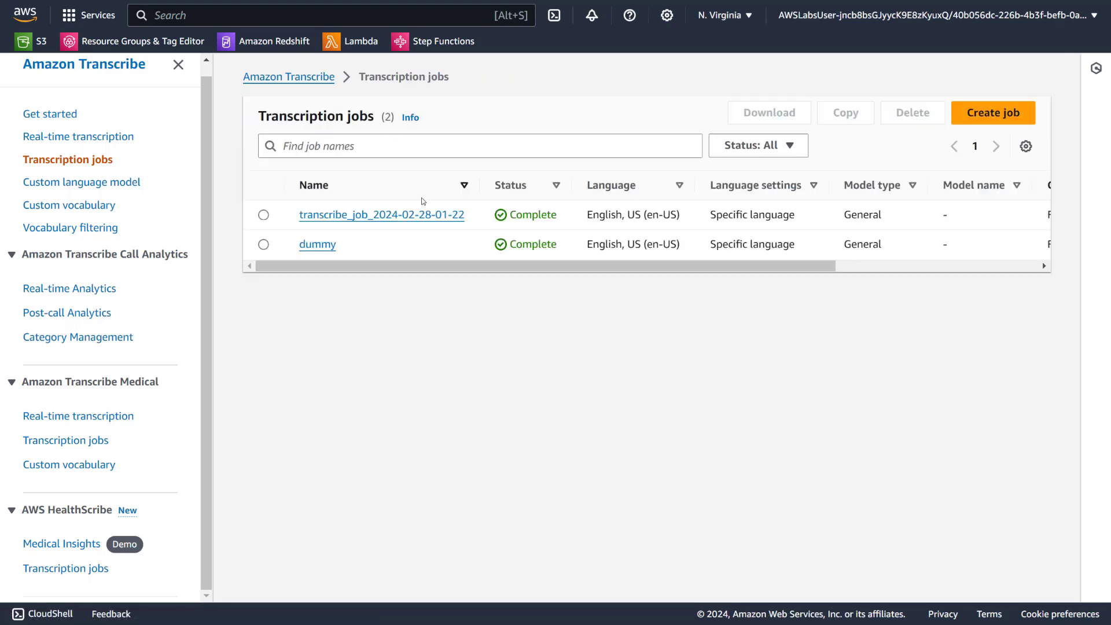
click(417, 215)
scroll(414, 252, down, 6)
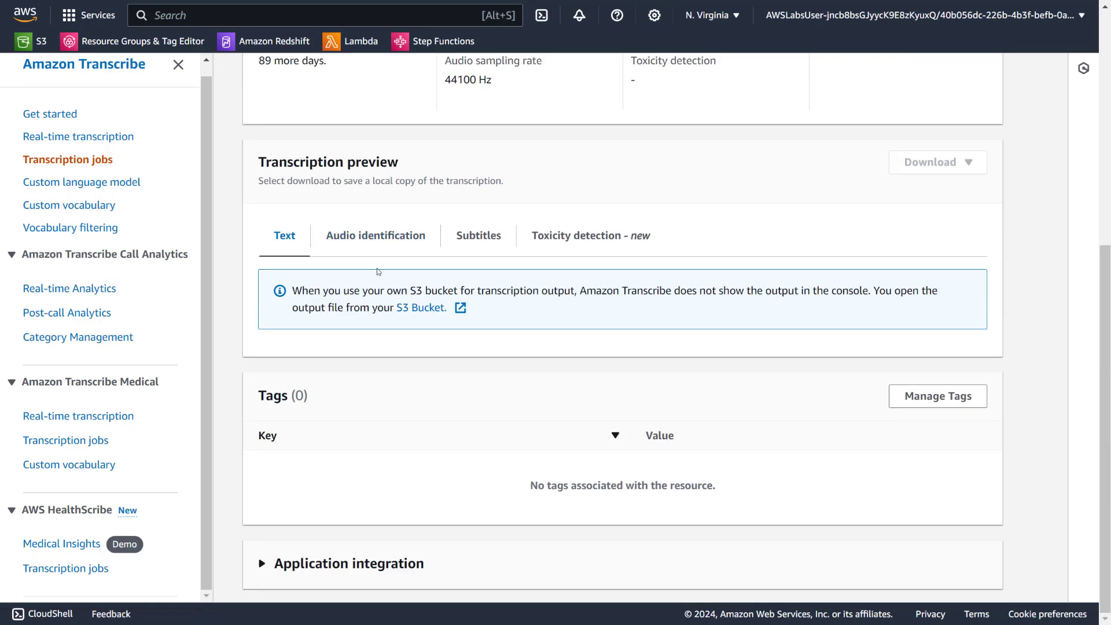
scroll(373, 271, up, 6)
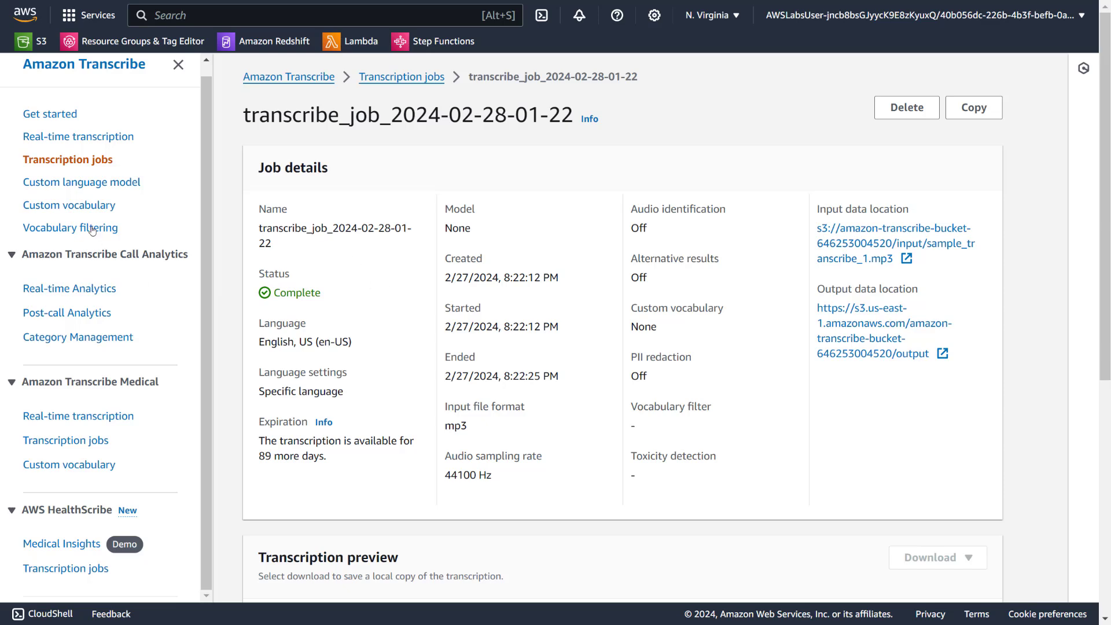
- View Amazon Transcribe's Real-time transcription page and return to the transcription jobs list
scroll(92, 231, up, 1)
click(87, 149)
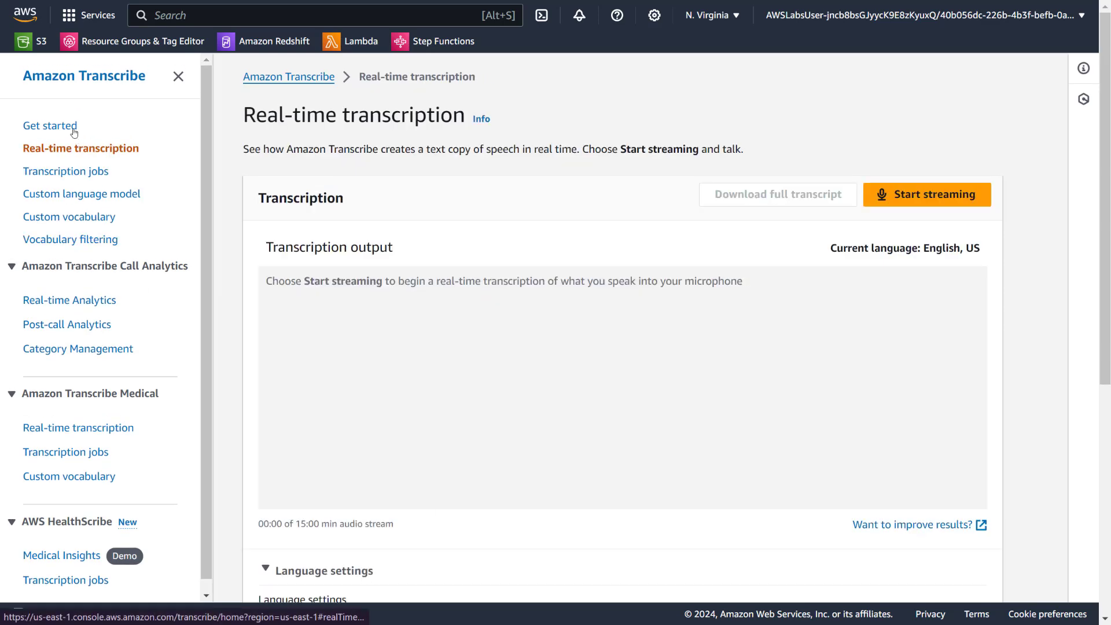
click(94, 172)
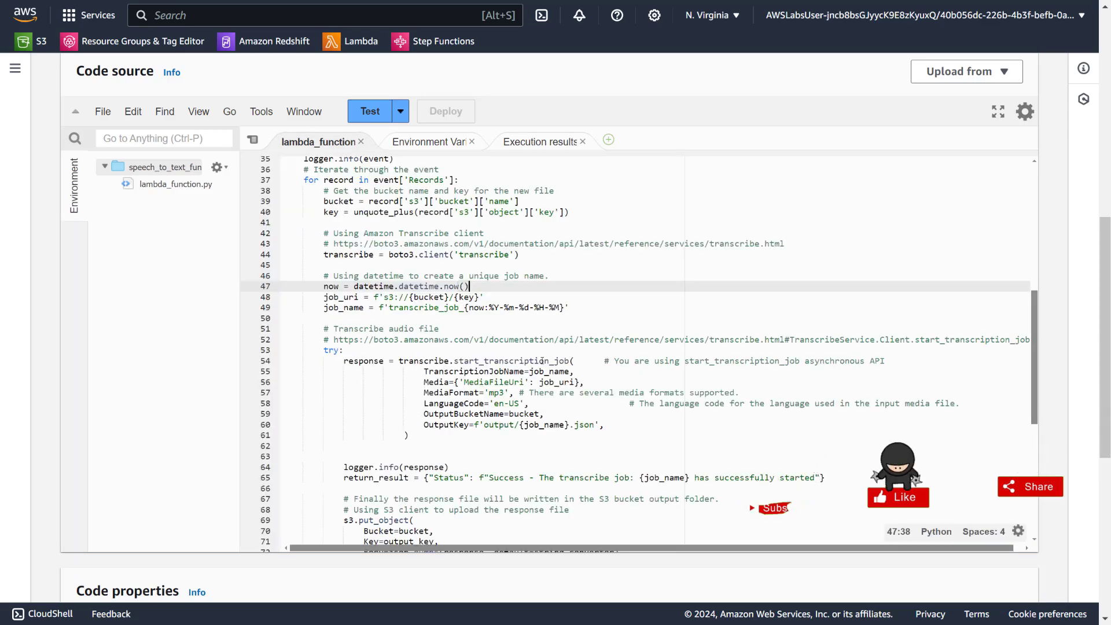
- Return to the Lambda function code and change MediaFormat to 'mp4' in the start_transcription_job call
scroll(542, 360, down, 6)
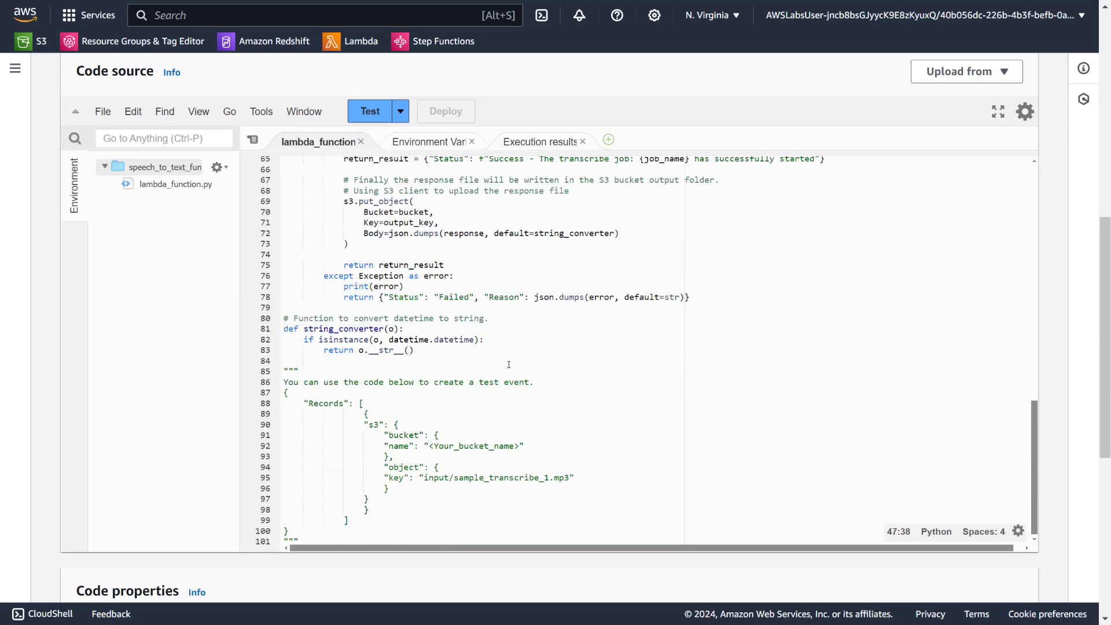
scroll(509, 365, up, 6)
scroll(508, 382, down, 2)
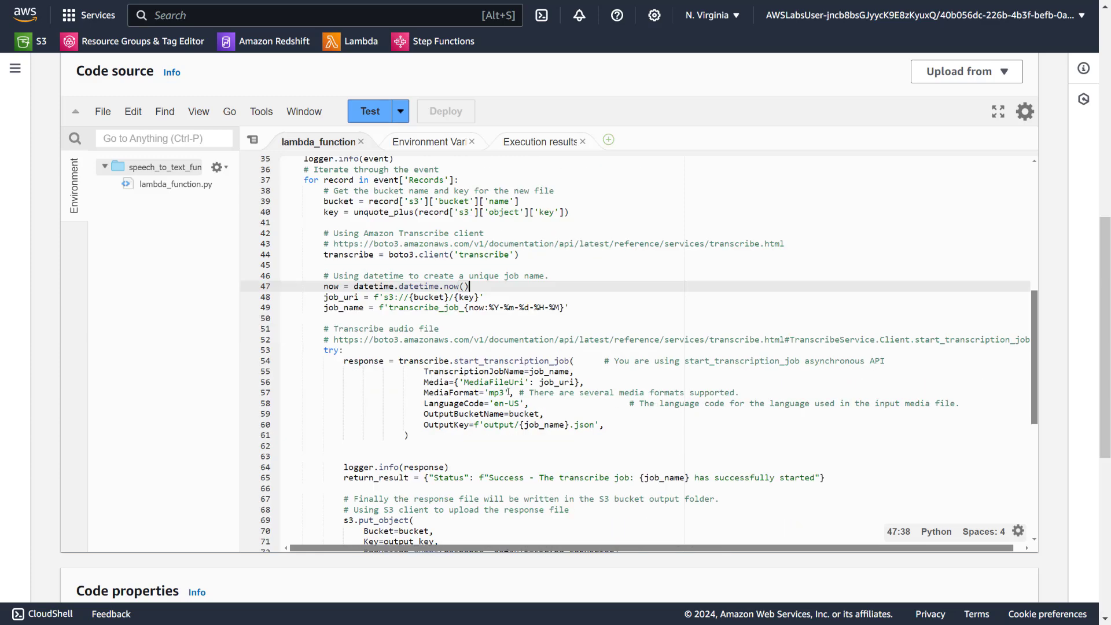
drag(508, 392, 501, 393)
text(4)
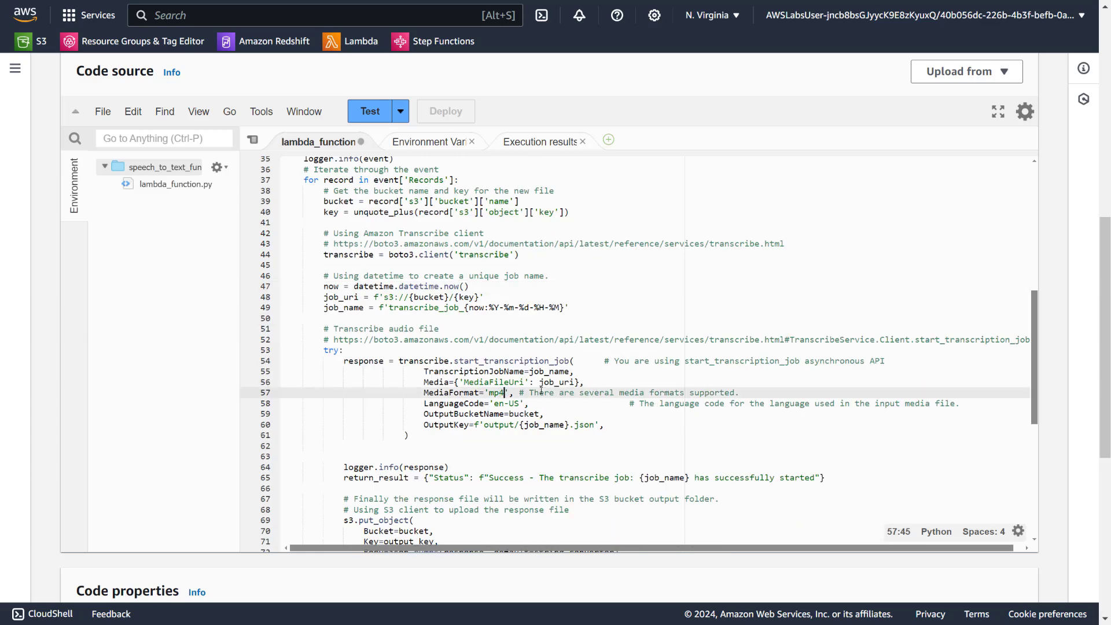
click(753, 300)
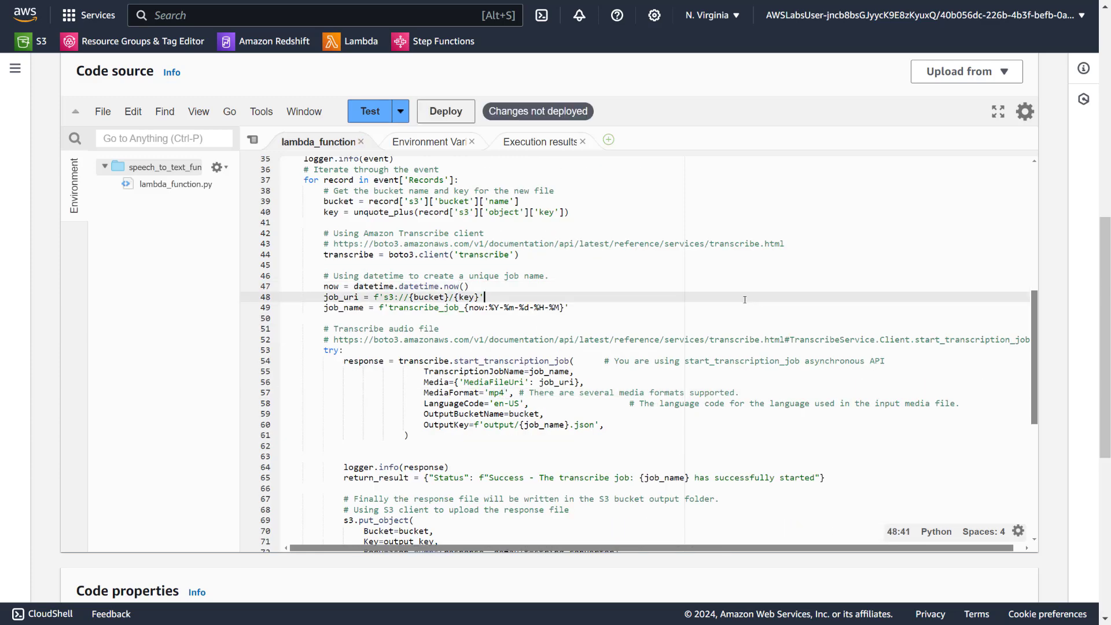
- Deploy the updated function code and start a new trigger for the function with S3 as its source
click(474, 117)
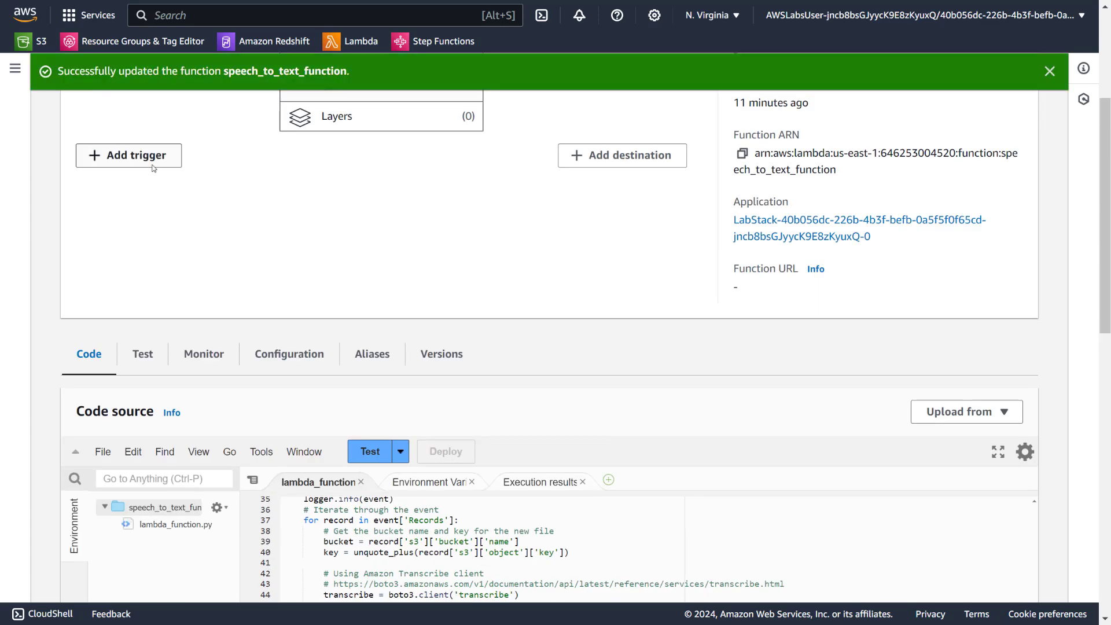
click(152, 160)
click(191, 222)
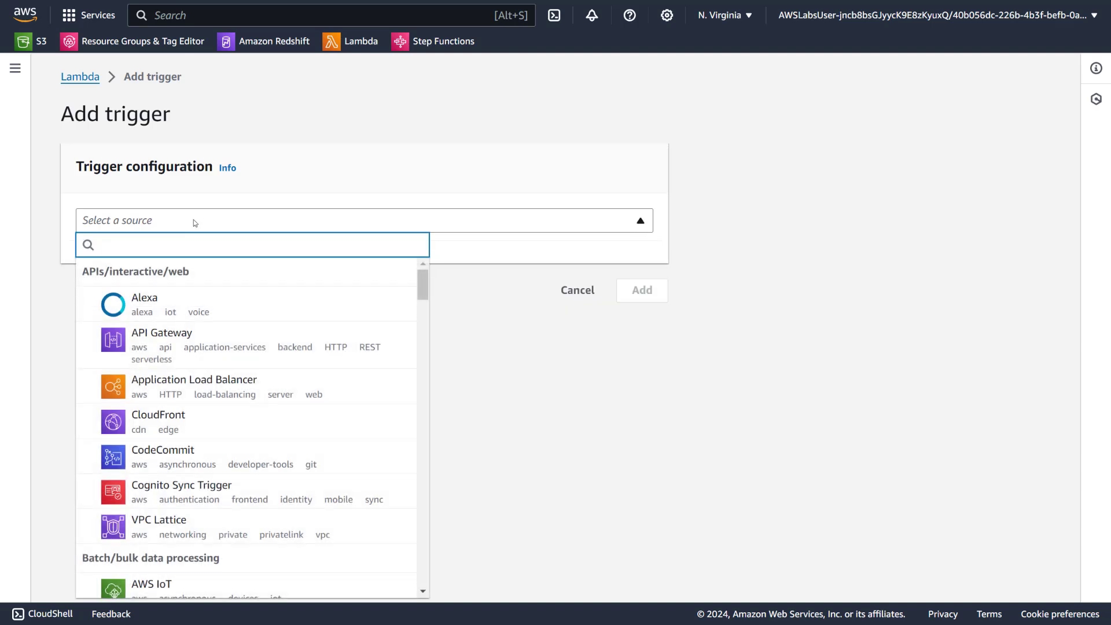
text(s3)
click(185, 293)
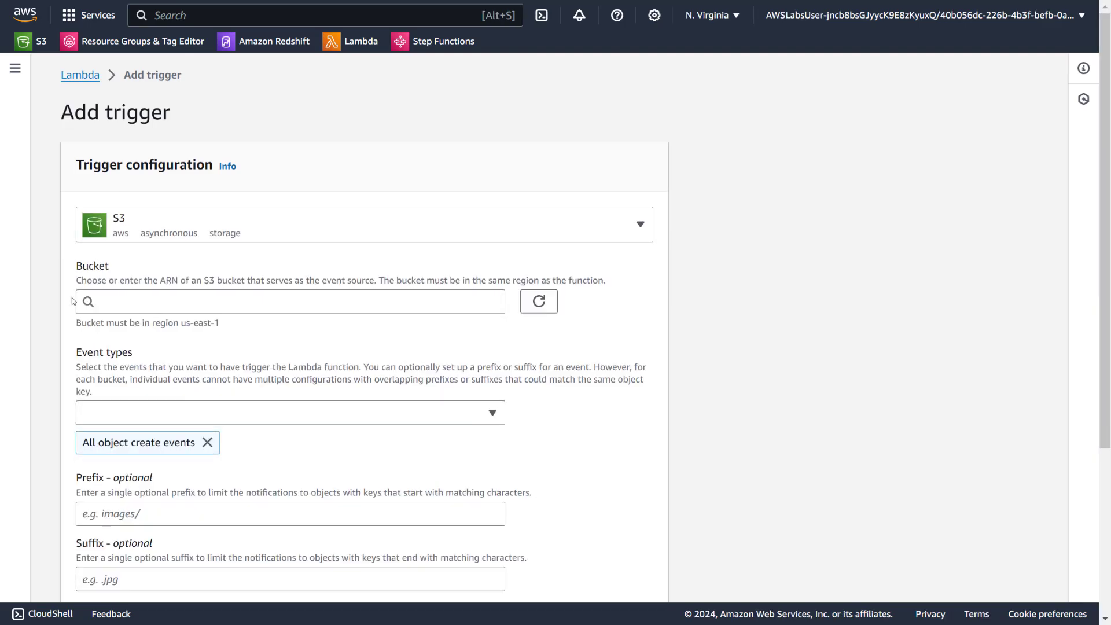
- Choose the amazon-transcribe bucket for the trigger and select all object create events, including PUT, POST, COPY and Multipart upload completed
scroll(72, 297, down, 4)
click(165, 76)
click(167, 102)
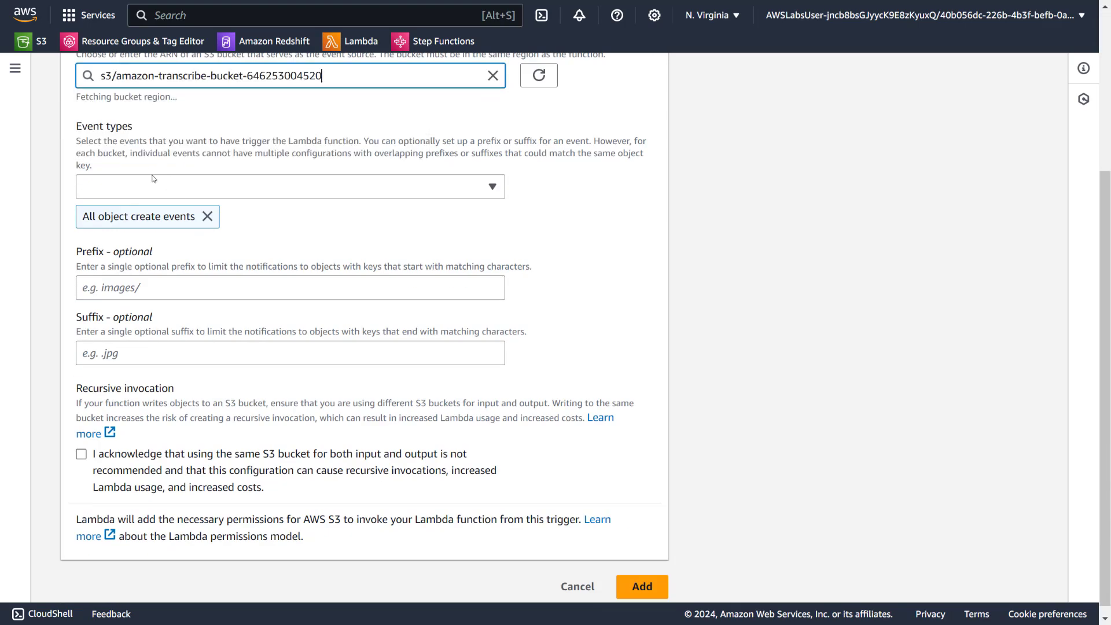
click(154, 183)
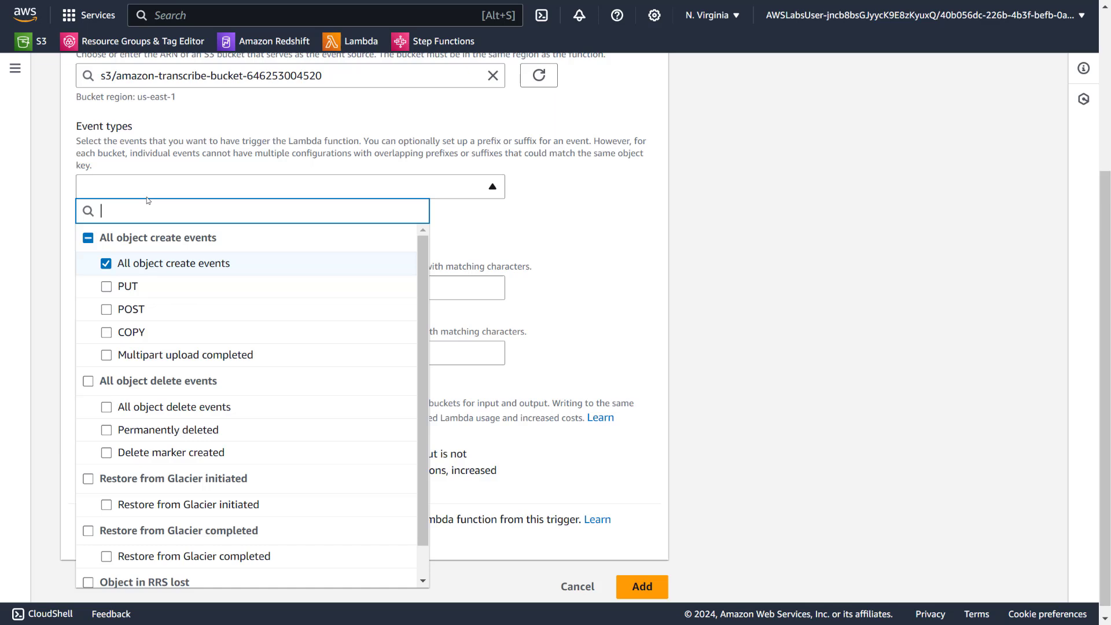
click(106, 264)
click(45, 254)
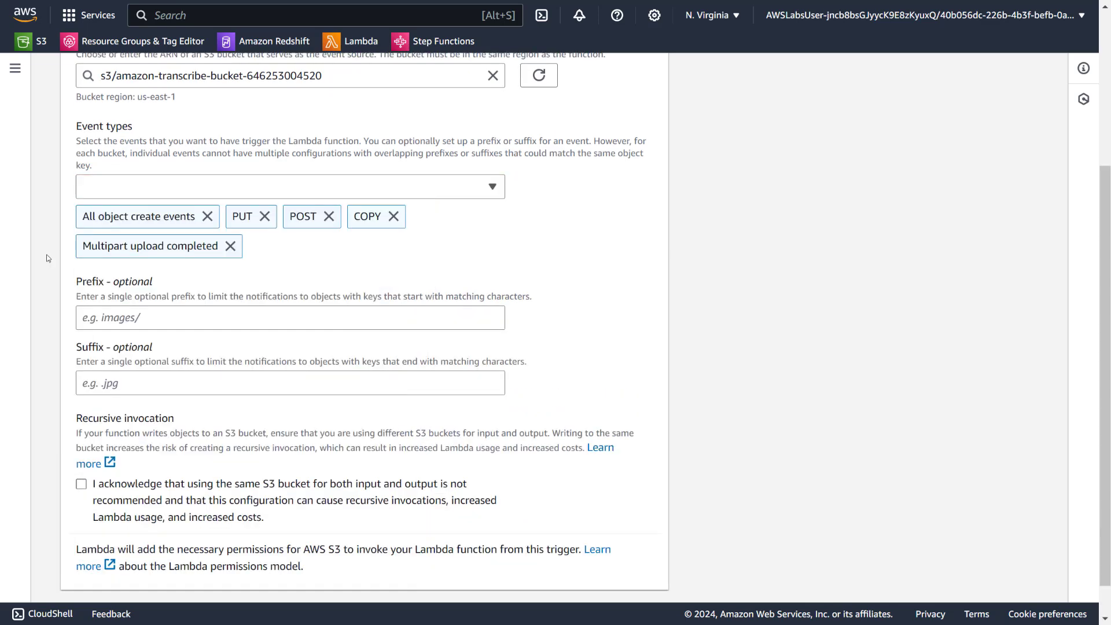
- Limit the trigger to prefix input/ and suffix .mp4, acknowledge the recursive invocation notice and add the trigger
scroll(47, 255, down, 1)
click(180, 272)
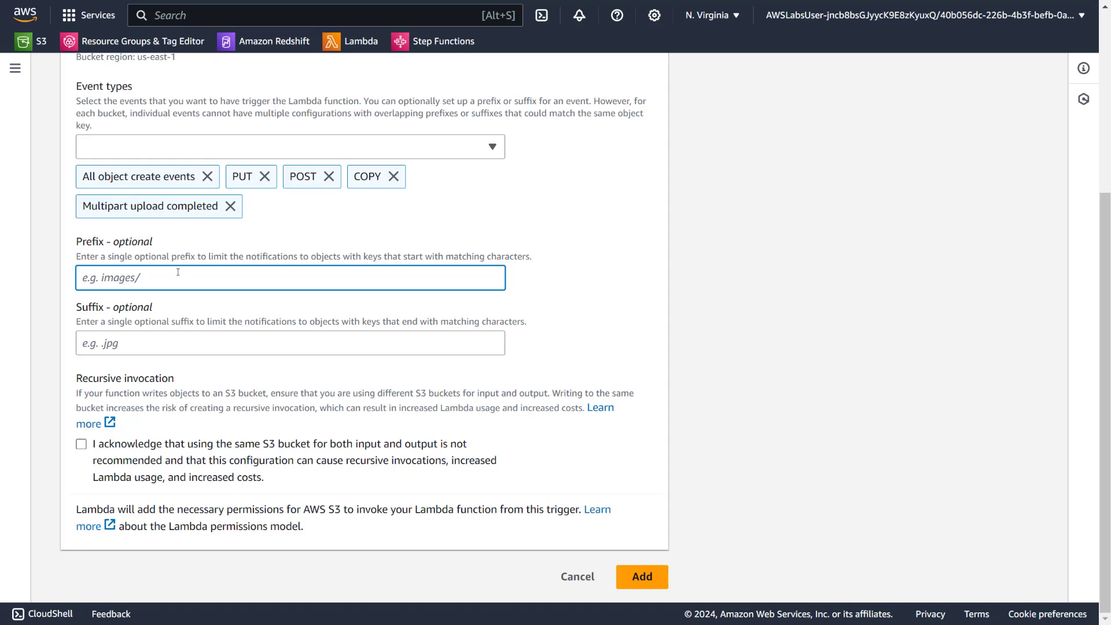
text(input/)
click(136, 341)
text(.mp4)
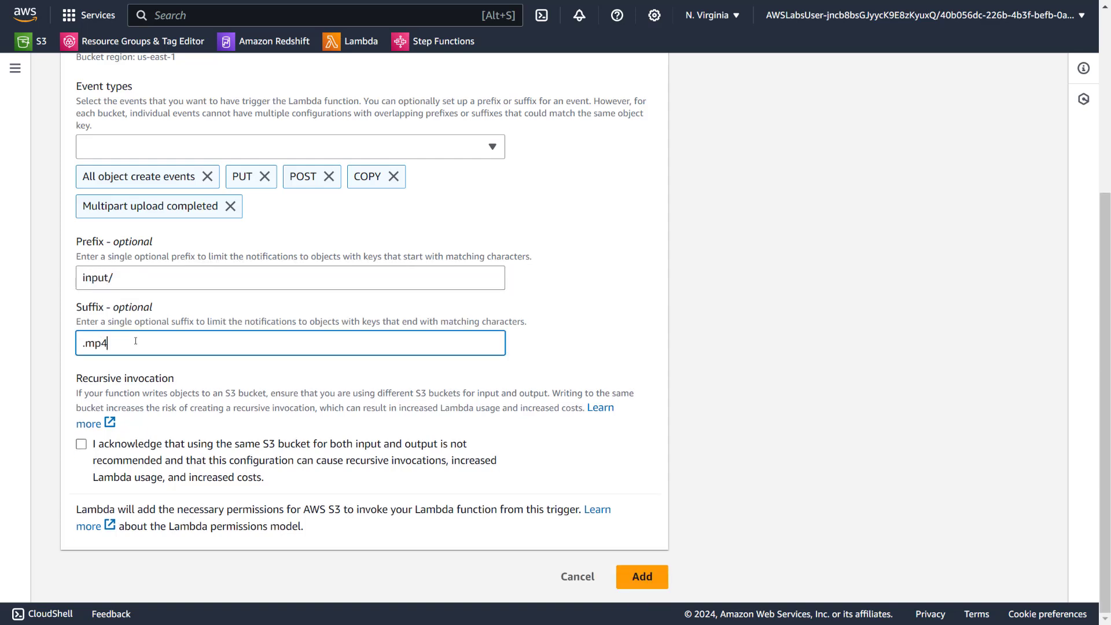
click(81, 444)
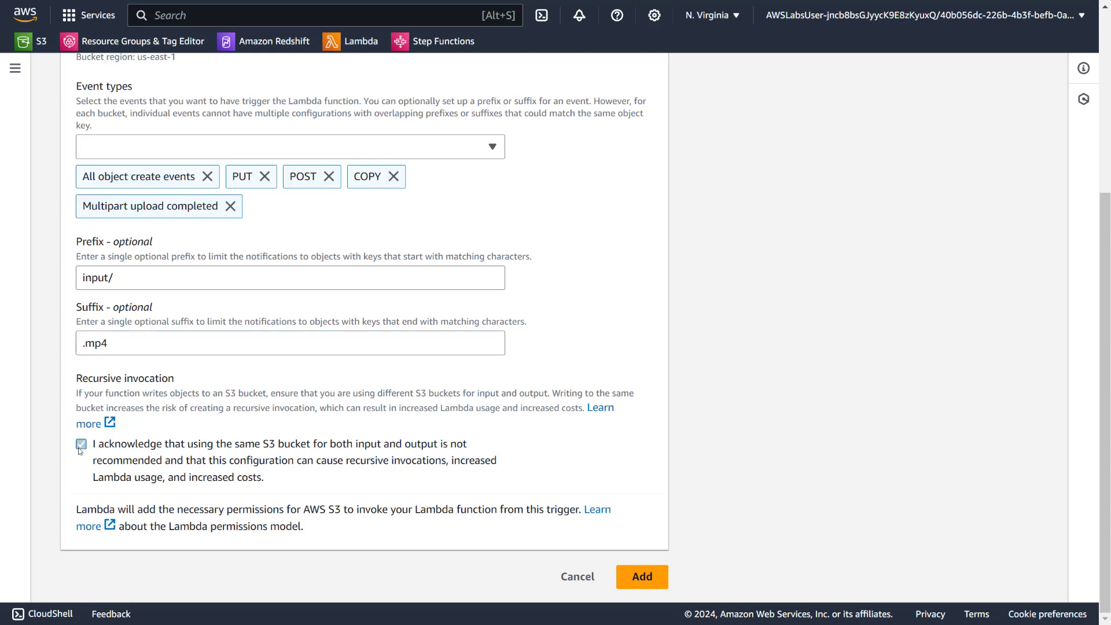
click(664, 581)
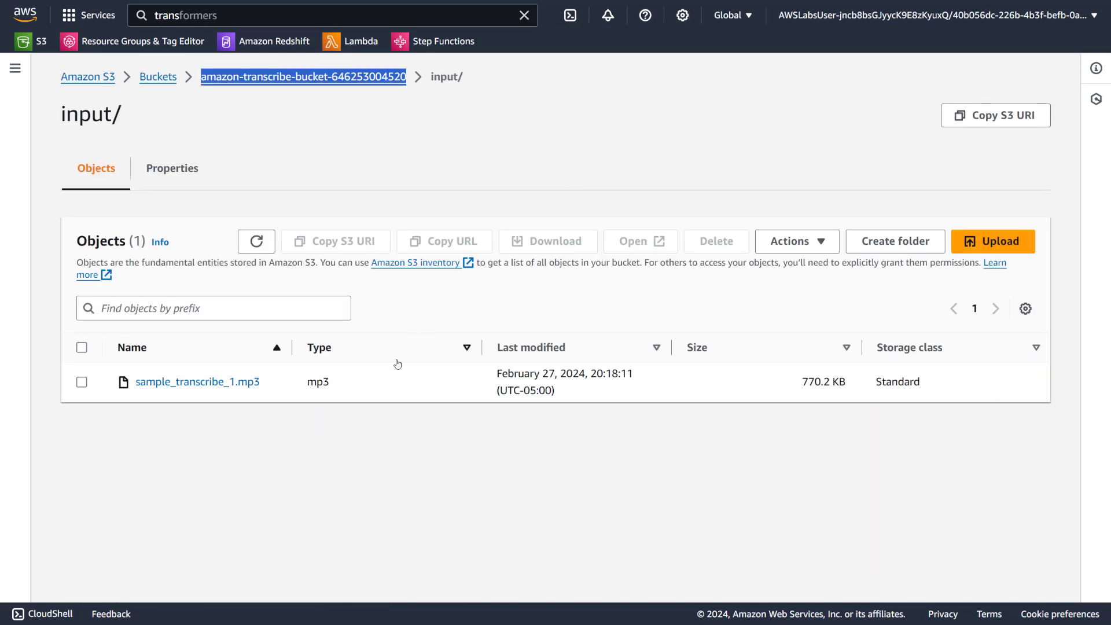
- Upload sample_transcribe_2.mp4 into the bucket's input/ folder and close the upload status page
click(494, 284)
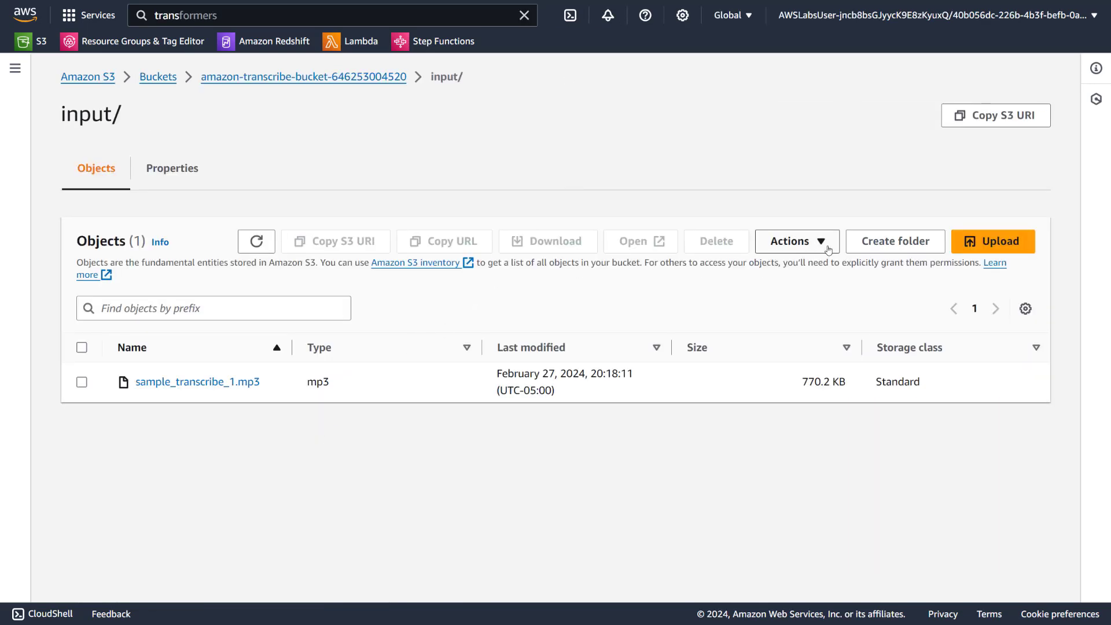
click(985, 241)
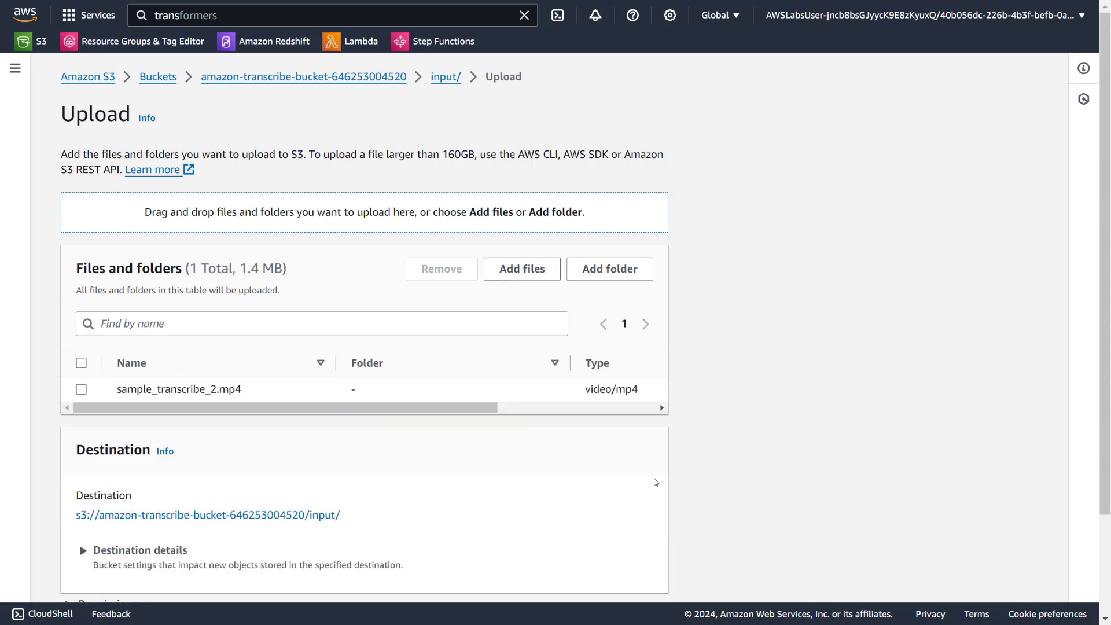
scroll(610, 560, down, 2)
click(633, 575)
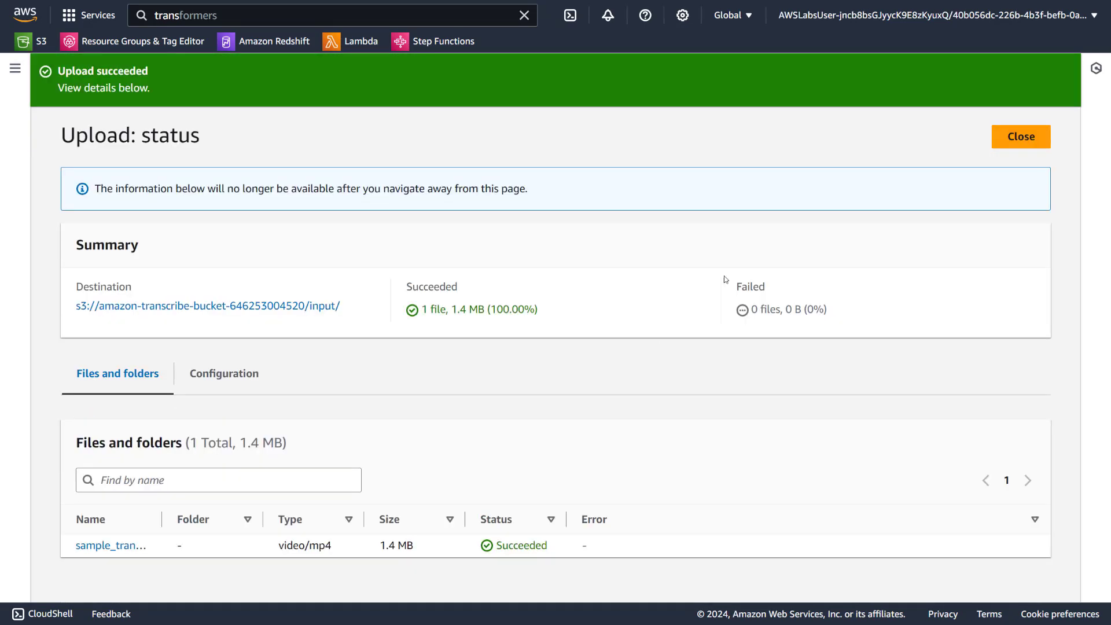
click(1020, 136)
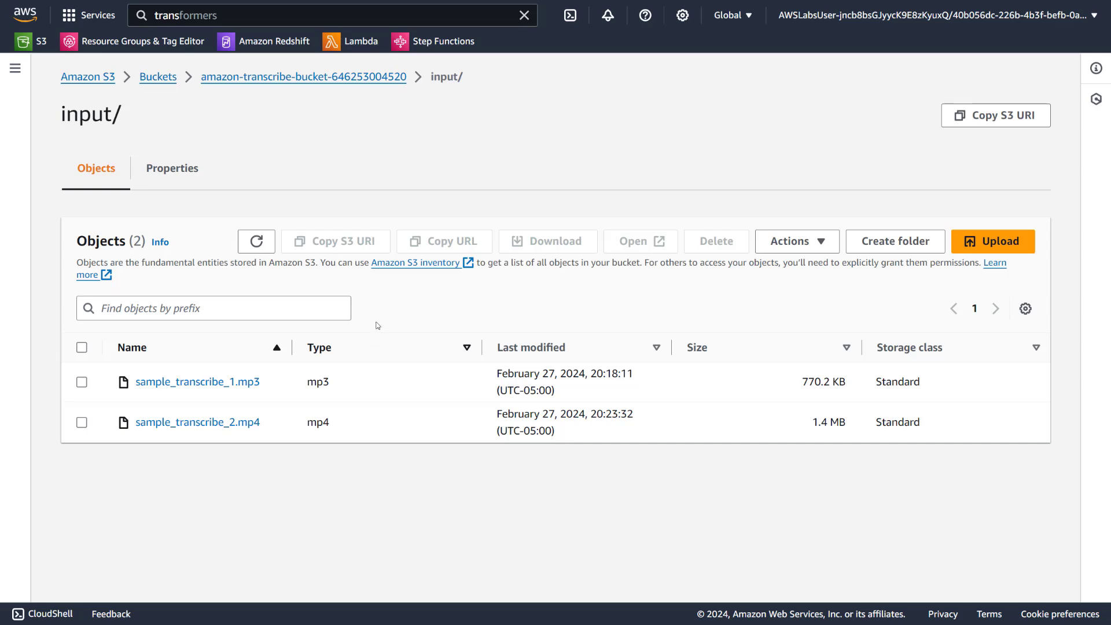
click(354, 77)
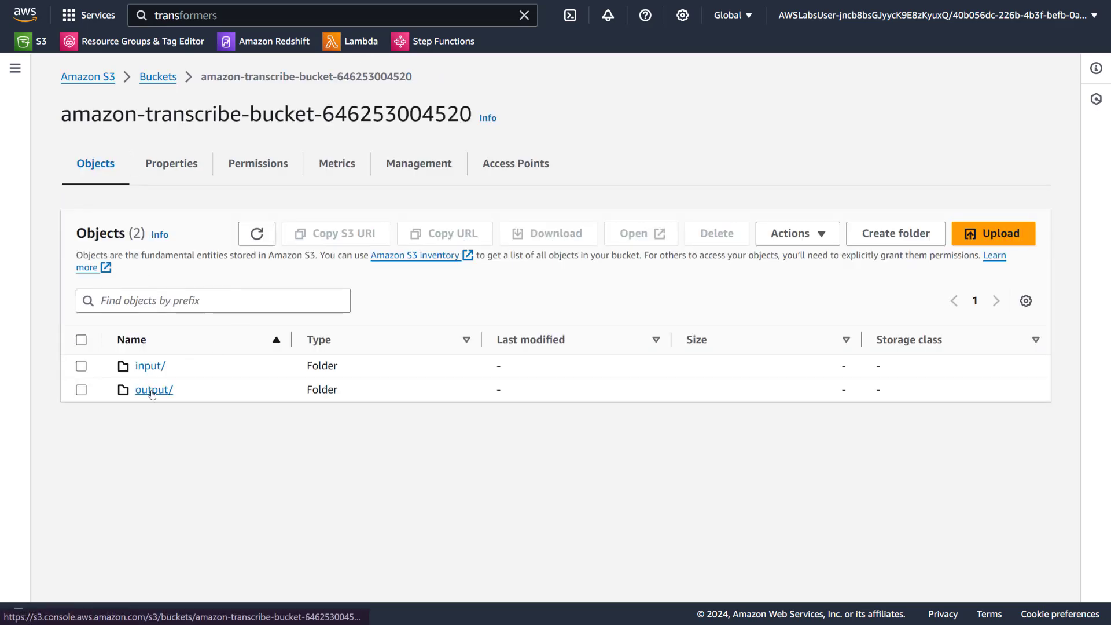
click(152, 391)
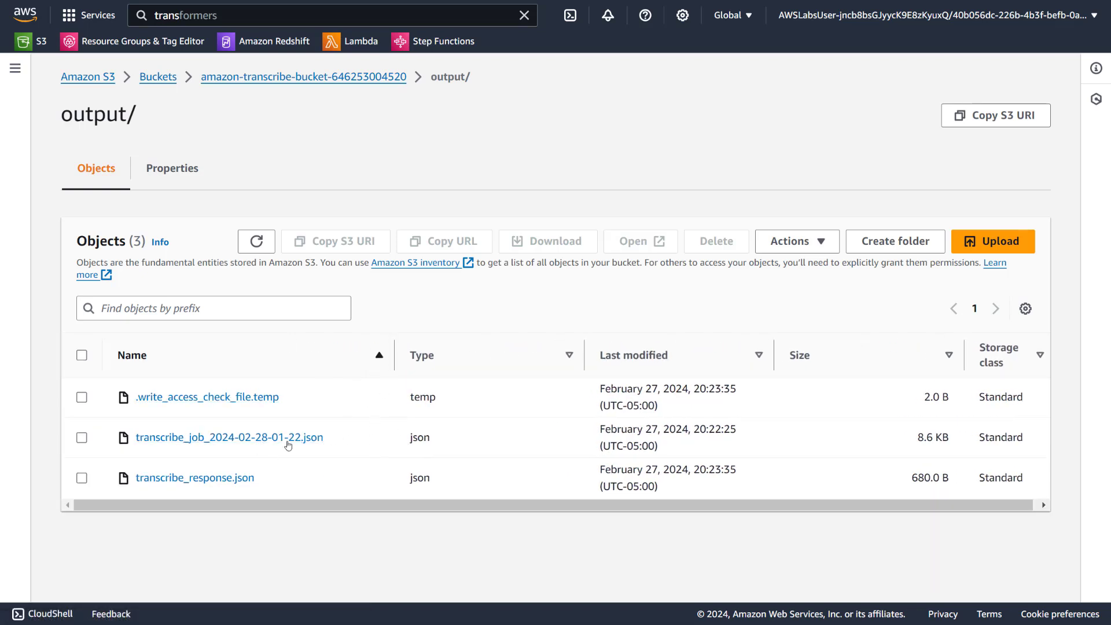
click(250, 241)
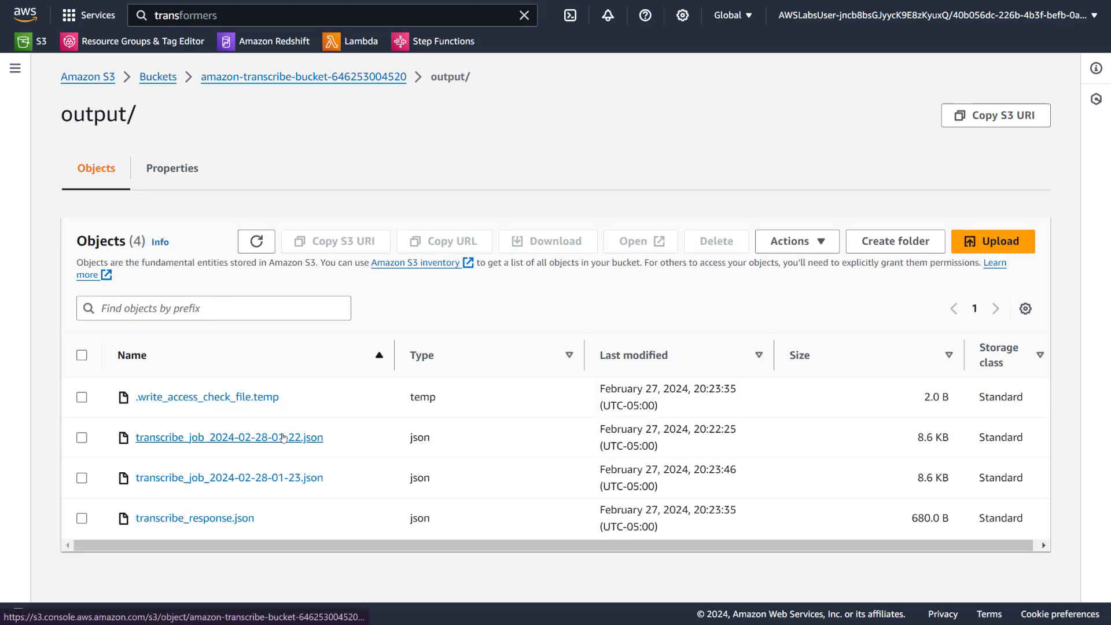
click(83, 479)
click(577, 249)
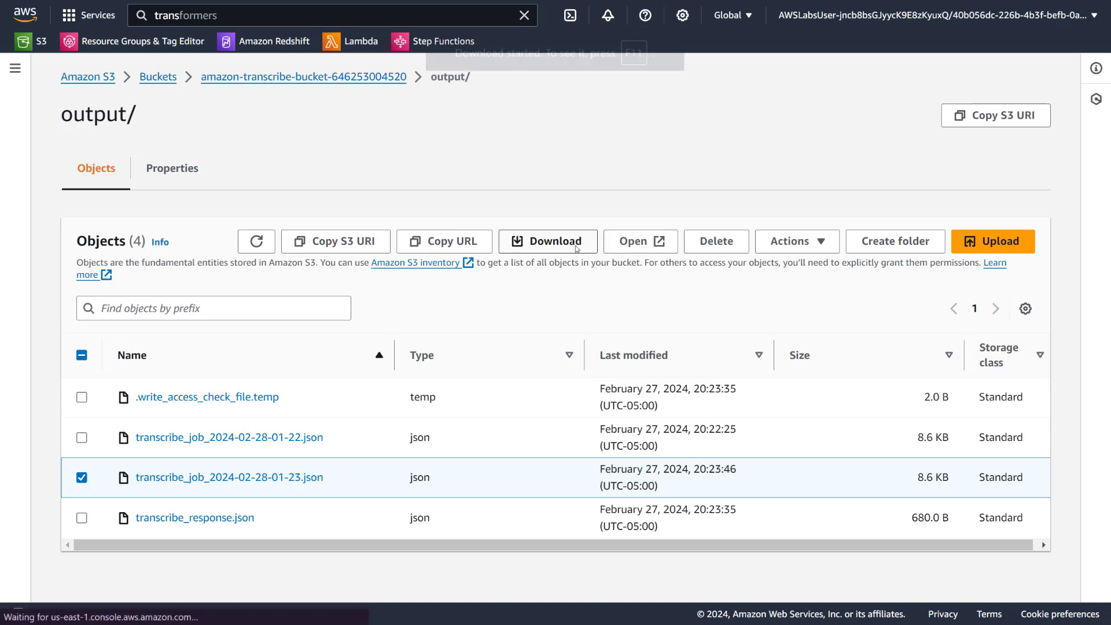
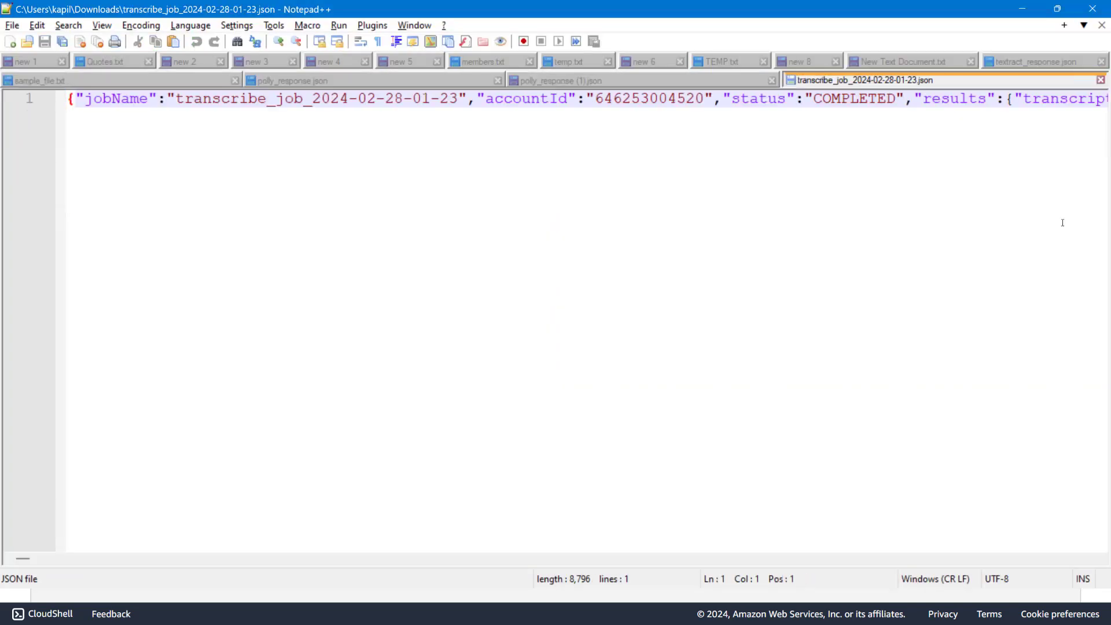
click(372, 26)
mouse_move(440, 42)
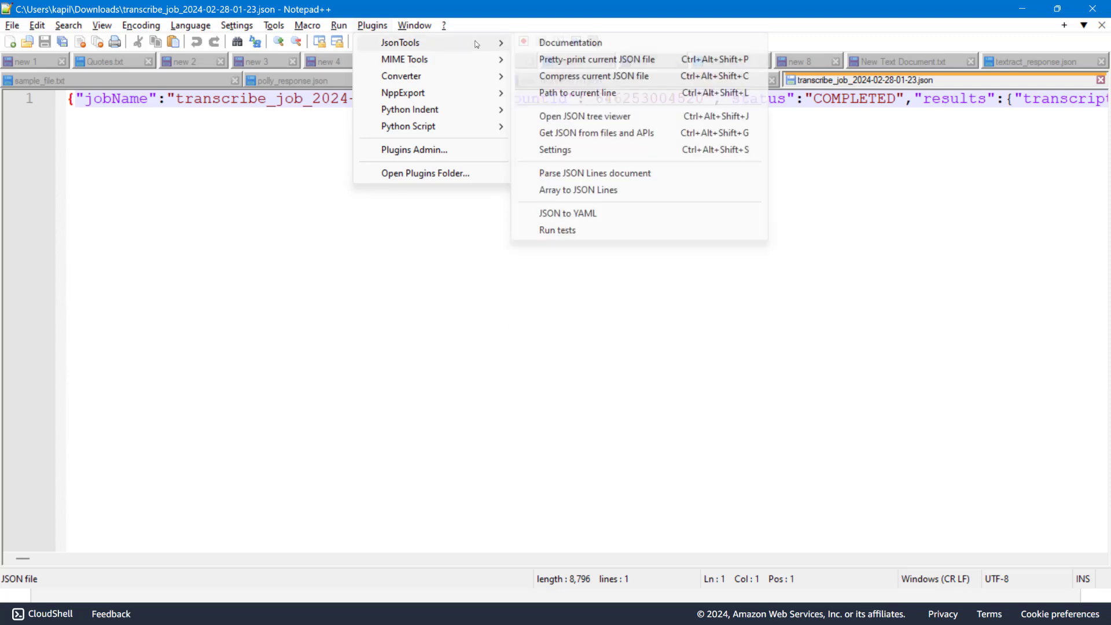
click(596, 61)
click(394, 238)
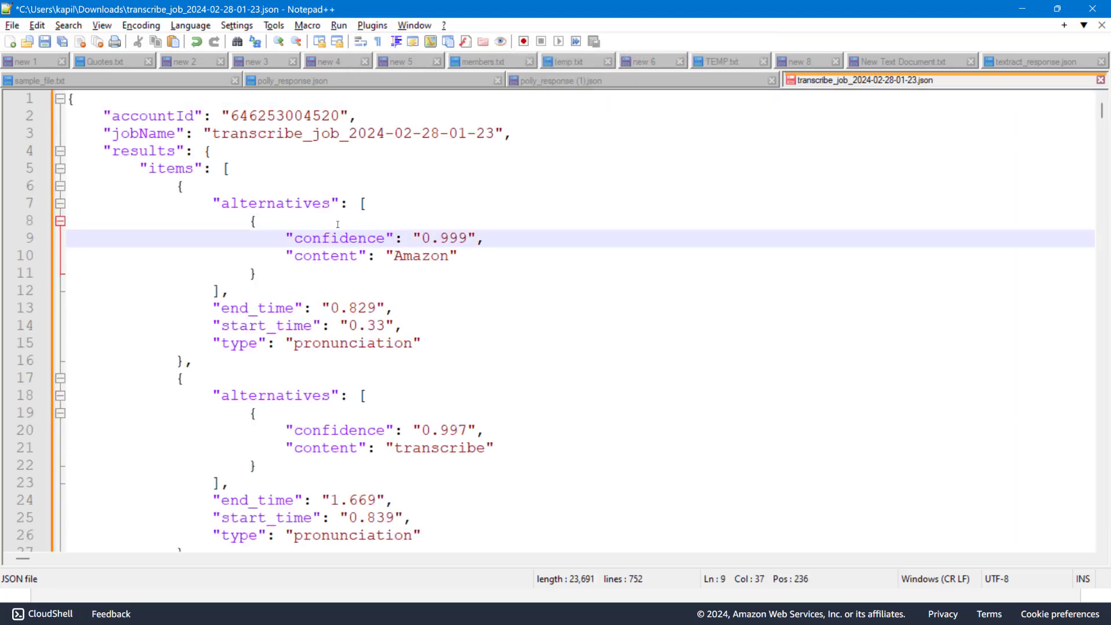
- Examine the confidence and content entries of the transcribed words, return to the S3 output/ folder and deselect the downloaded file
double_click(296, 238)
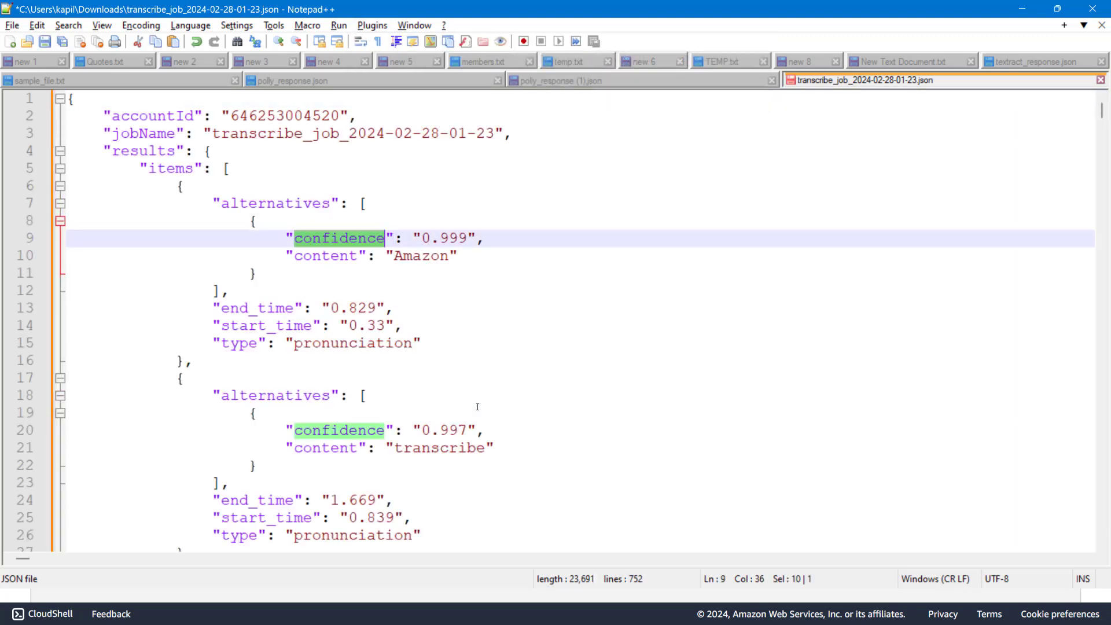
scroll(368, 232, down, 3)
scroll(398, 343, up, 3)
scroll(398, 343, down, 20)
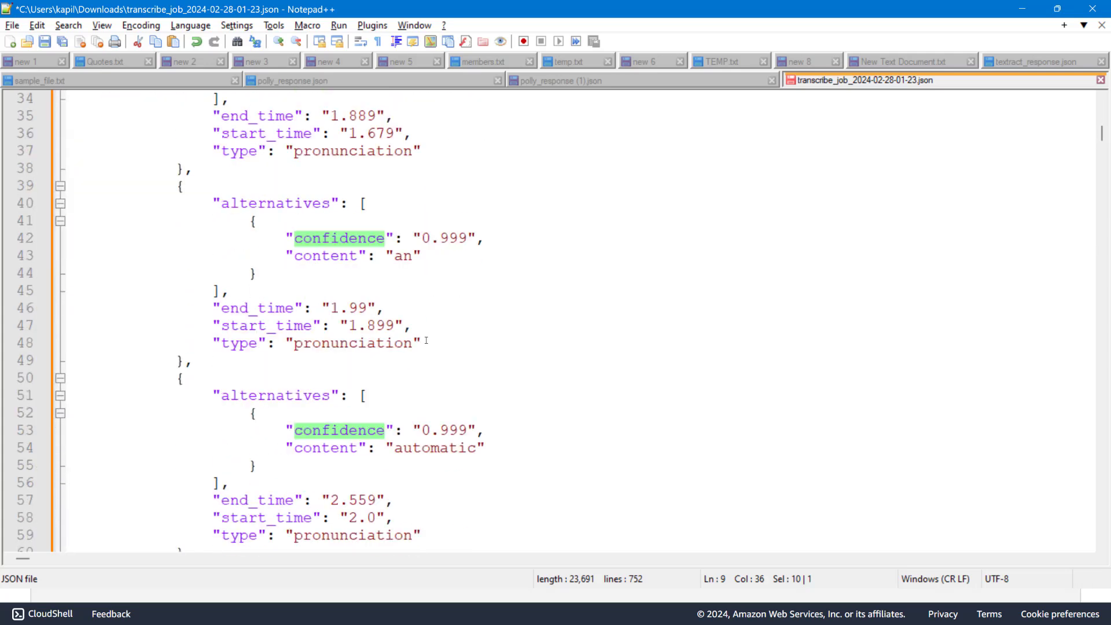
scroll(467, 290, down, 8)
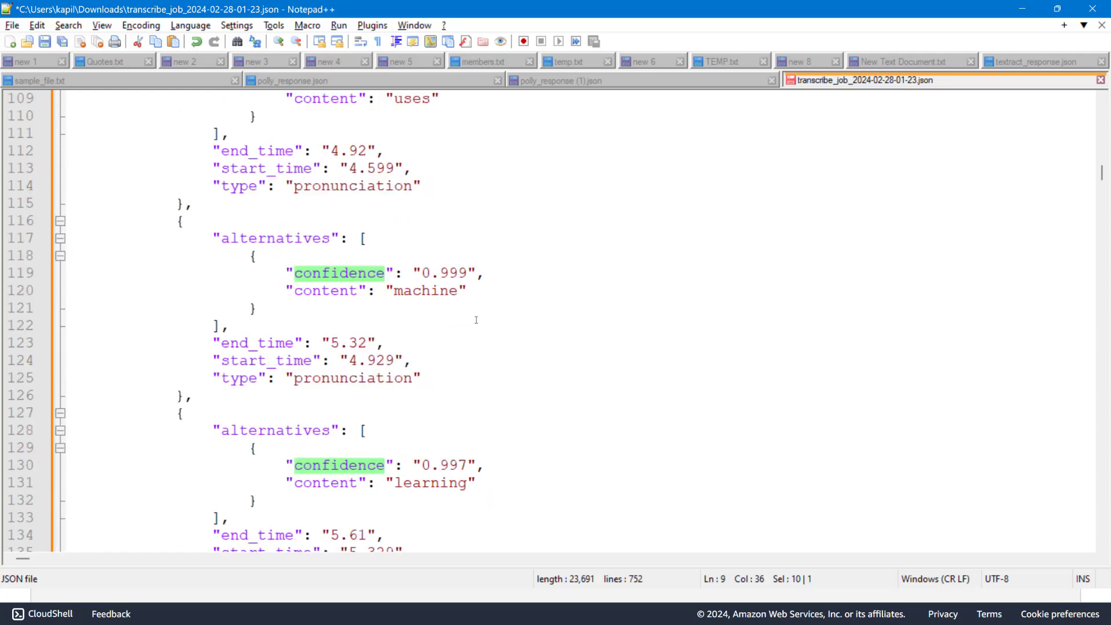
scroll(499, 413, down, 10)
click(510, 389)
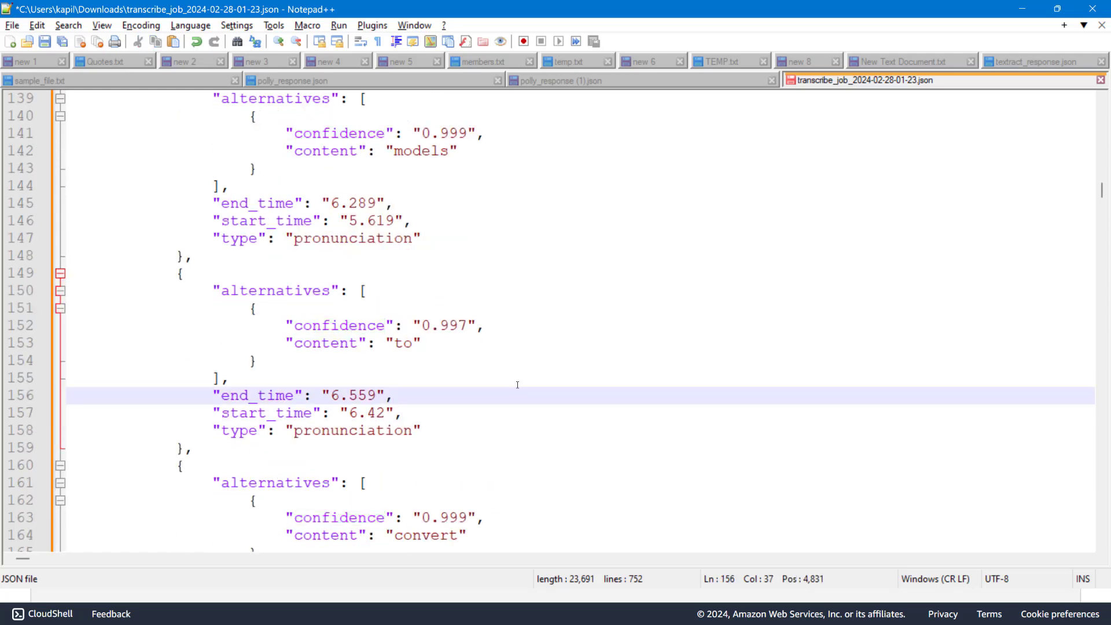
click(1022, 10)
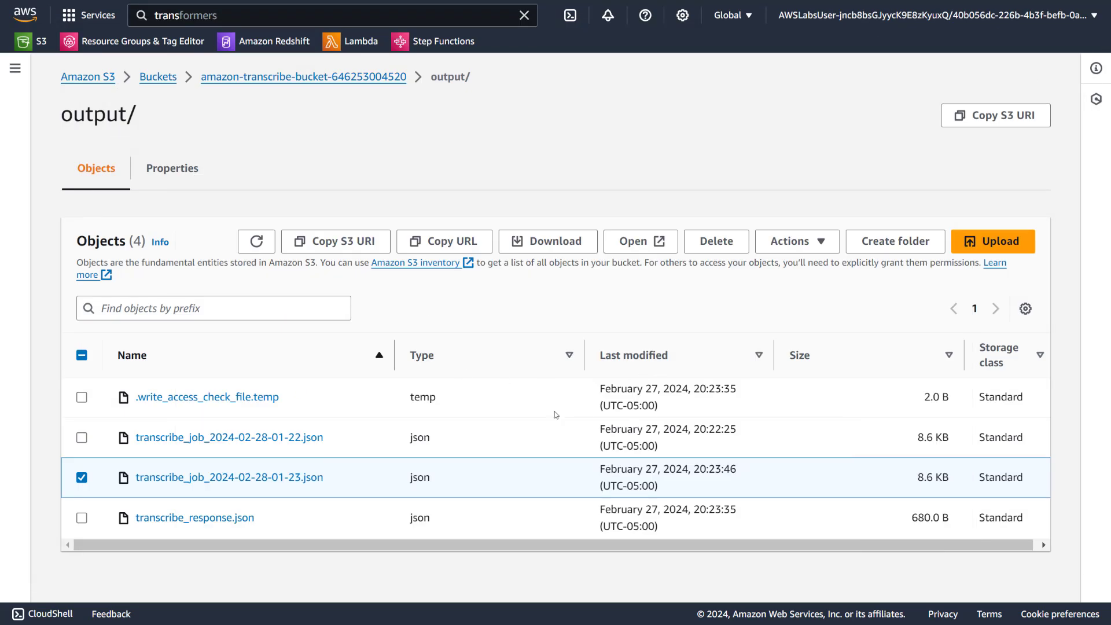
click(82, 477)
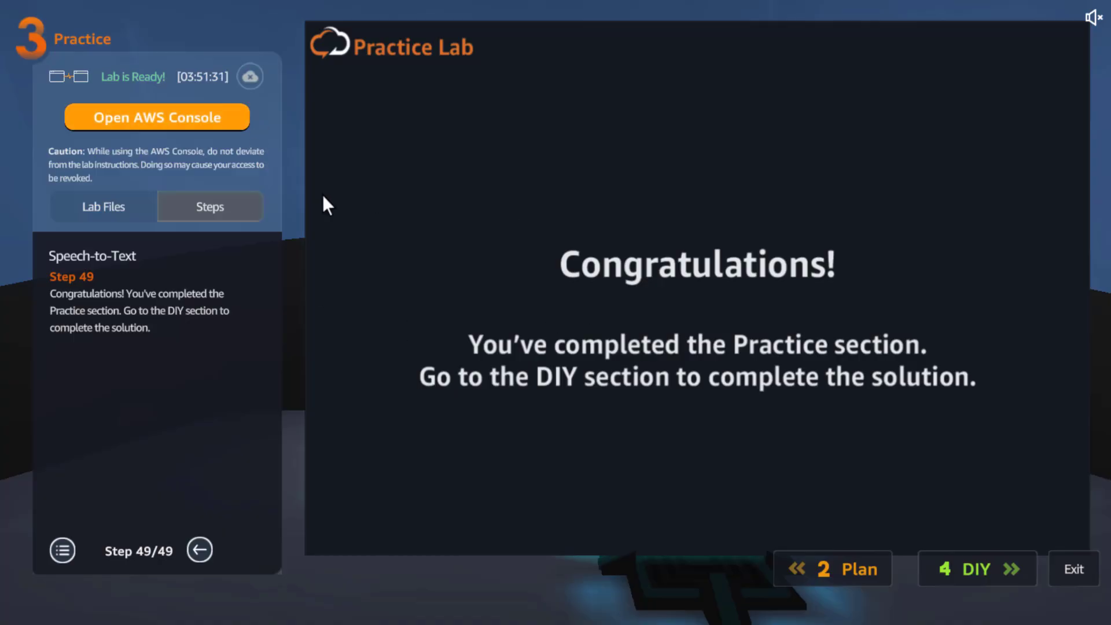
- Open the lab's DIY section and enter the transcribe bucket's name in the validation form
click(980, 570)
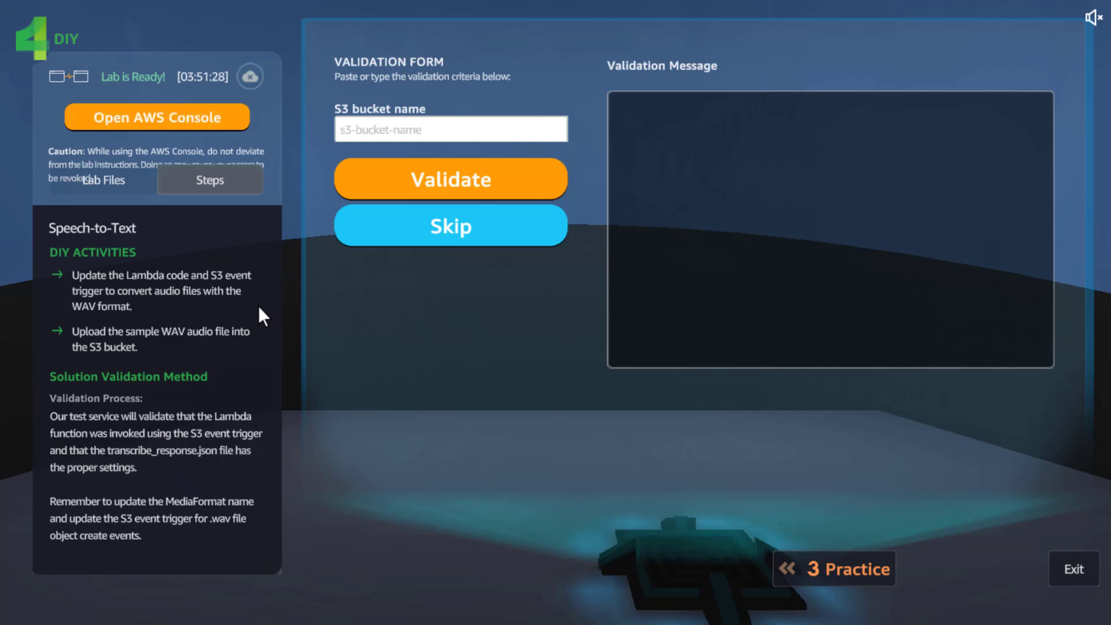
click(391, 130)
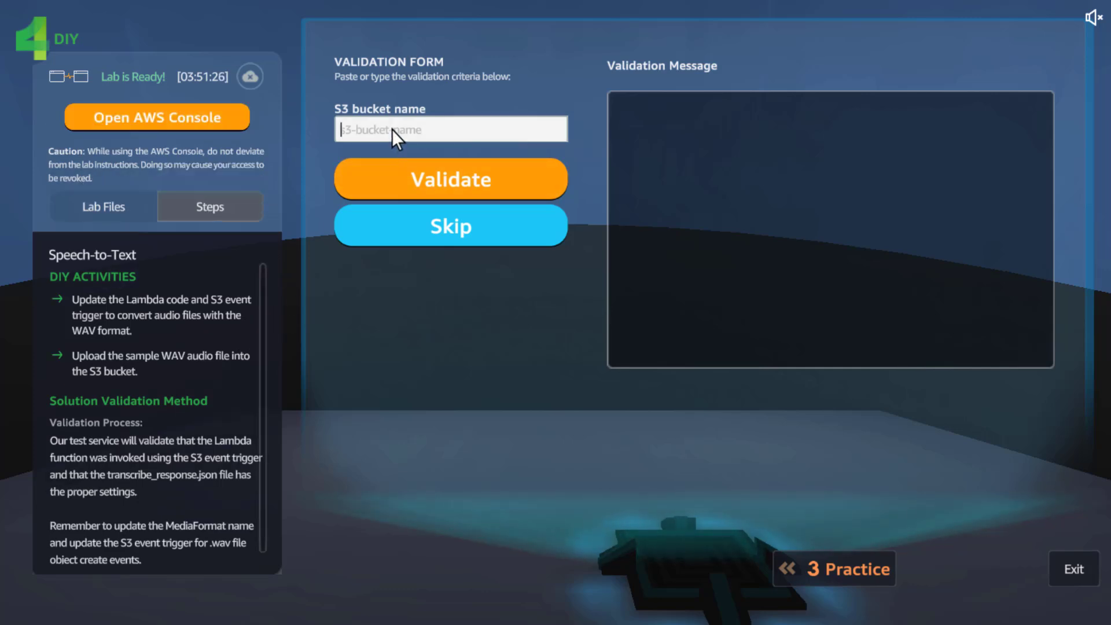
key(ctrl+v)
key(BackSpace)
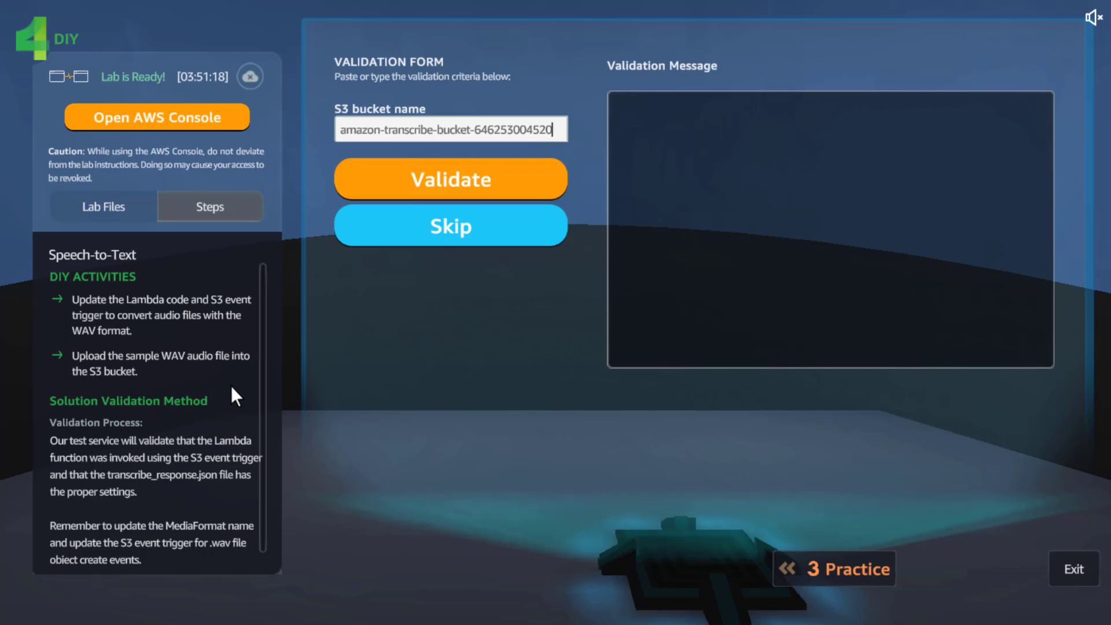
- Return to the AWS console and open the code of the Lambda function speech_to_text_function
key(ctrl+Tab)
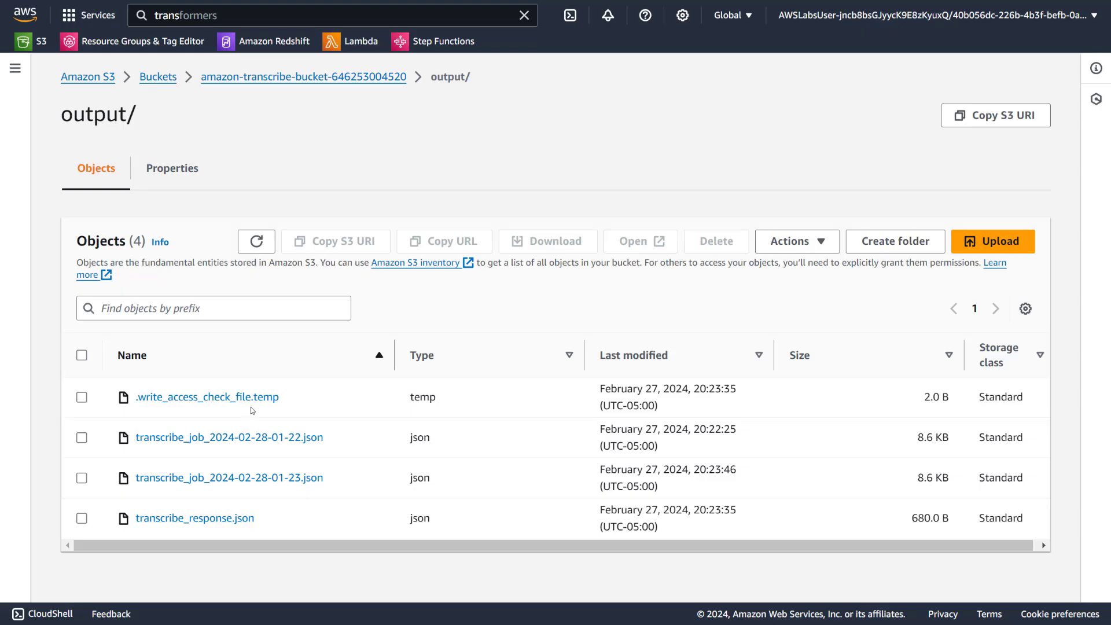
key(ctrl+Tab)
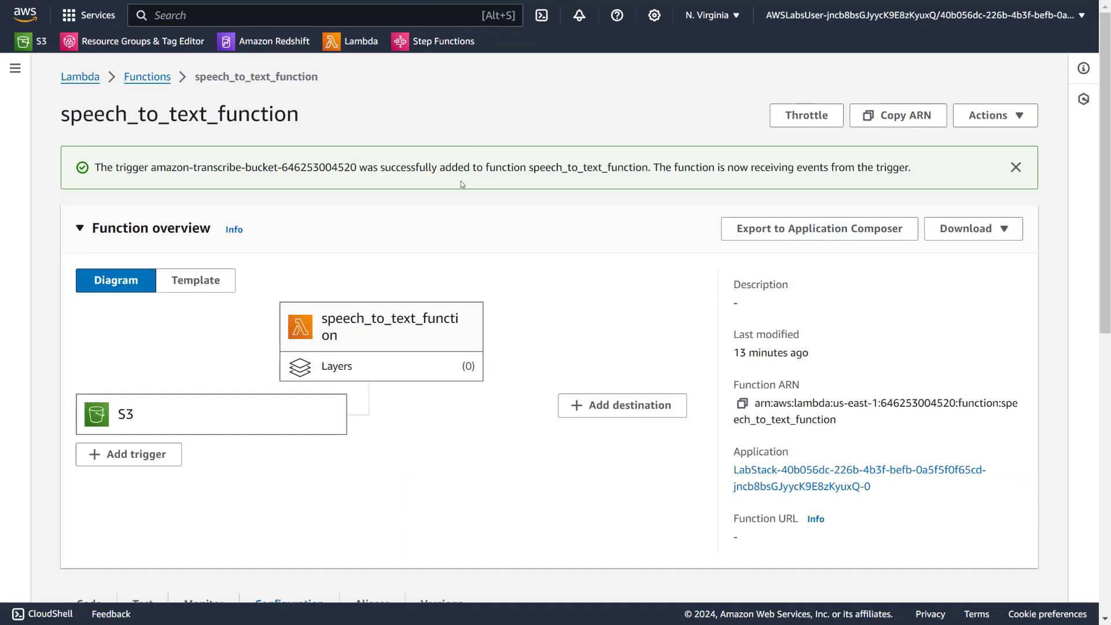
scroll(443, 327, down, 9)
scroll(280, 255, up, 4)
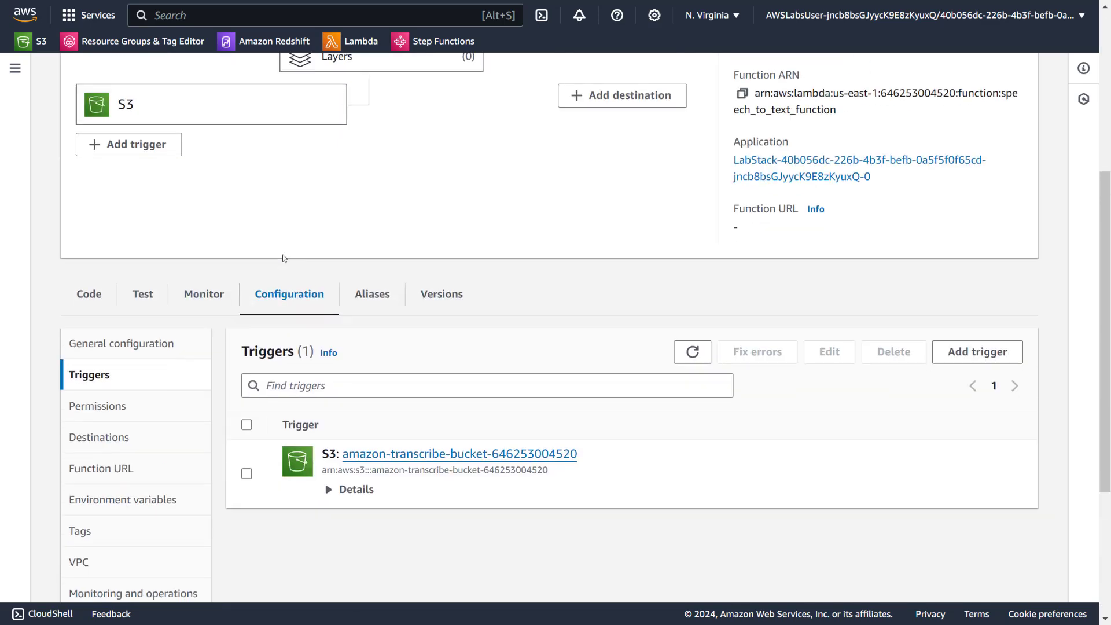
click(97, 306)
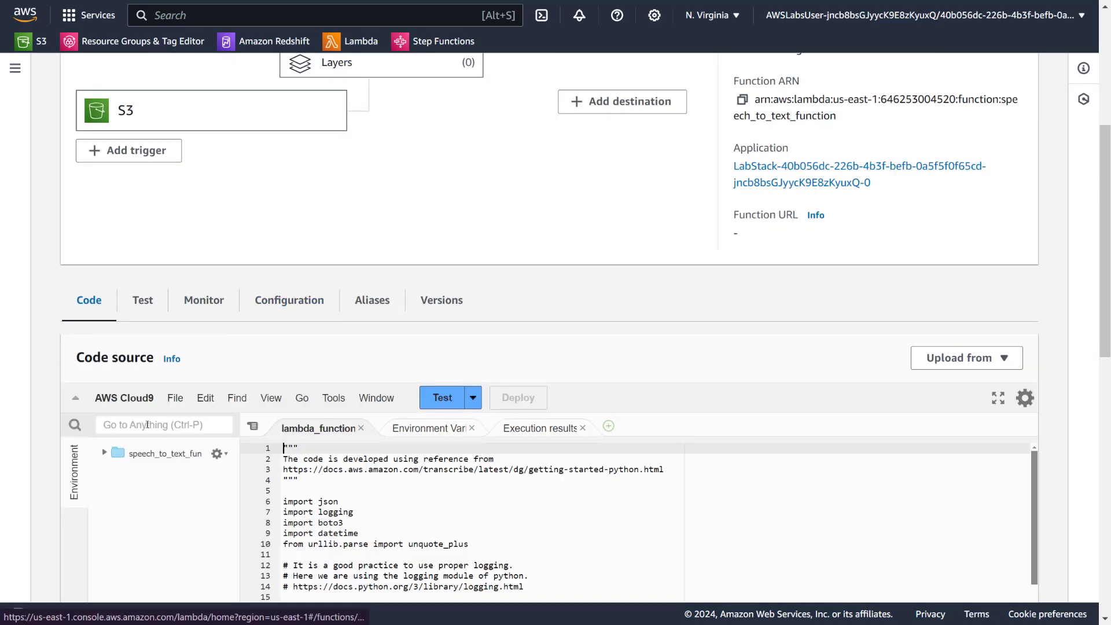
- Set MediaFormat to 'wav' in the start_transcription_job call and deploy the function
scroll(167, 424, down, 5)
scroll(492, 343, down, 3)
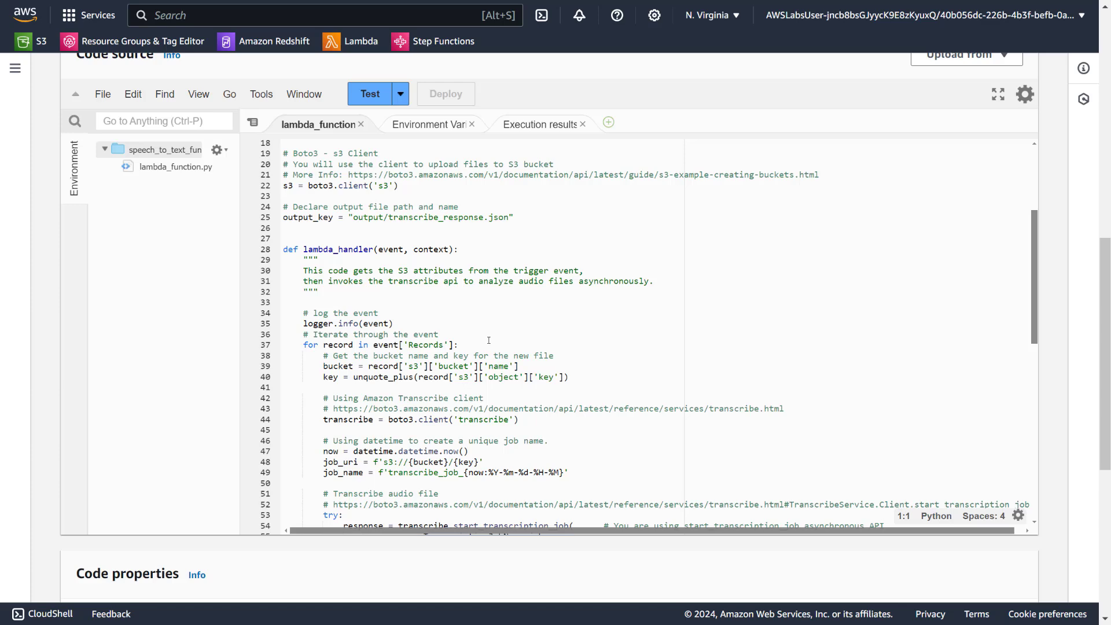
scroll(477, 340, down, 5)
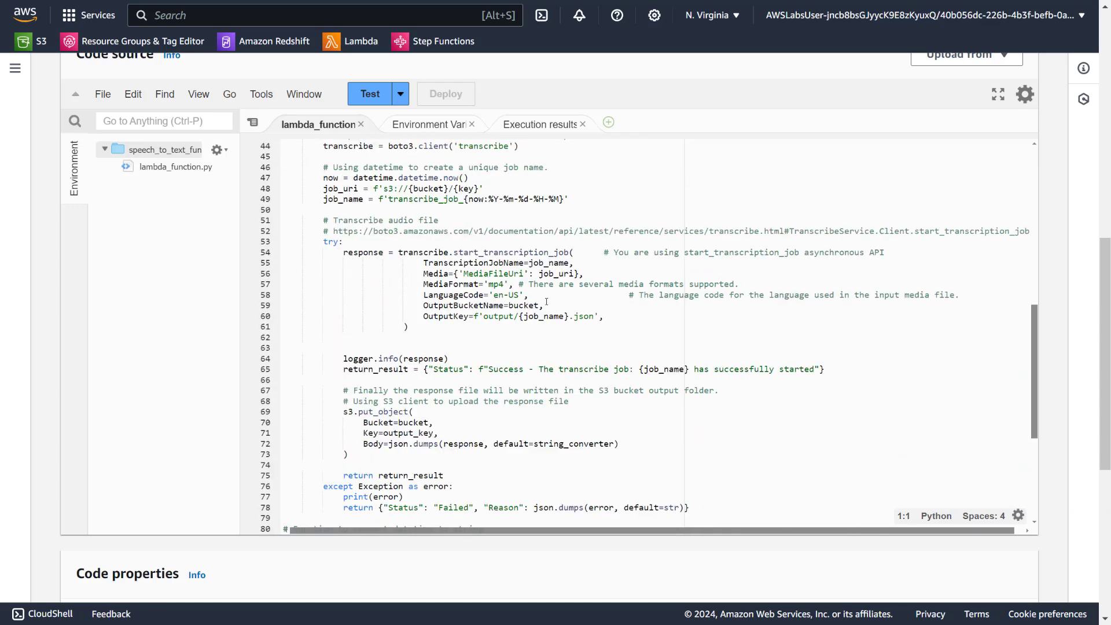
double_click(496, 284)
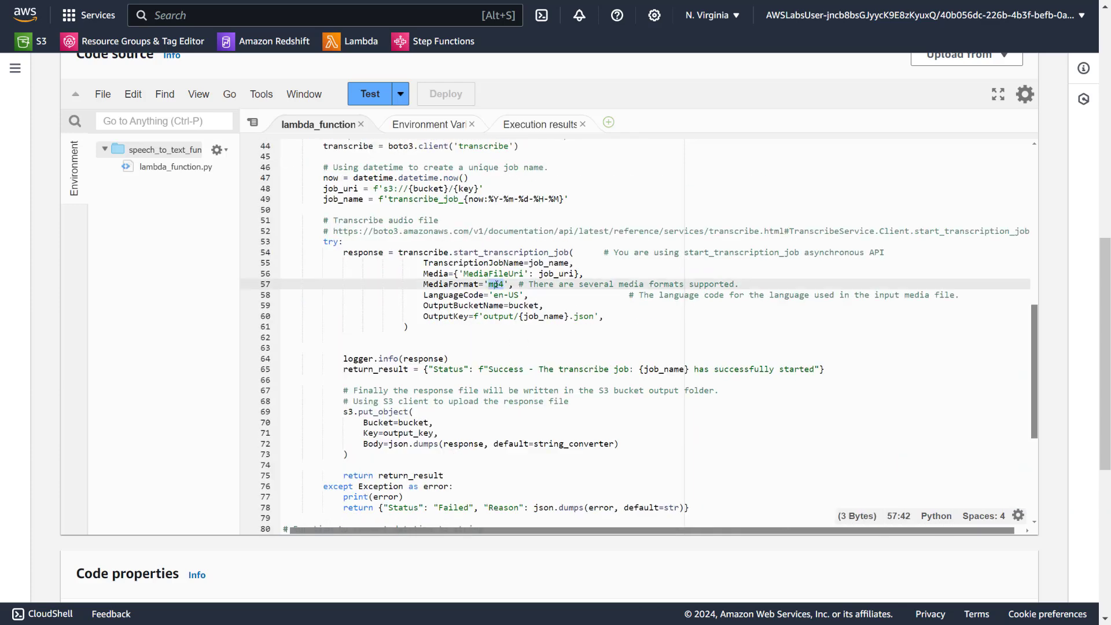
text(wav)
scroll(191, 352, up, 6)
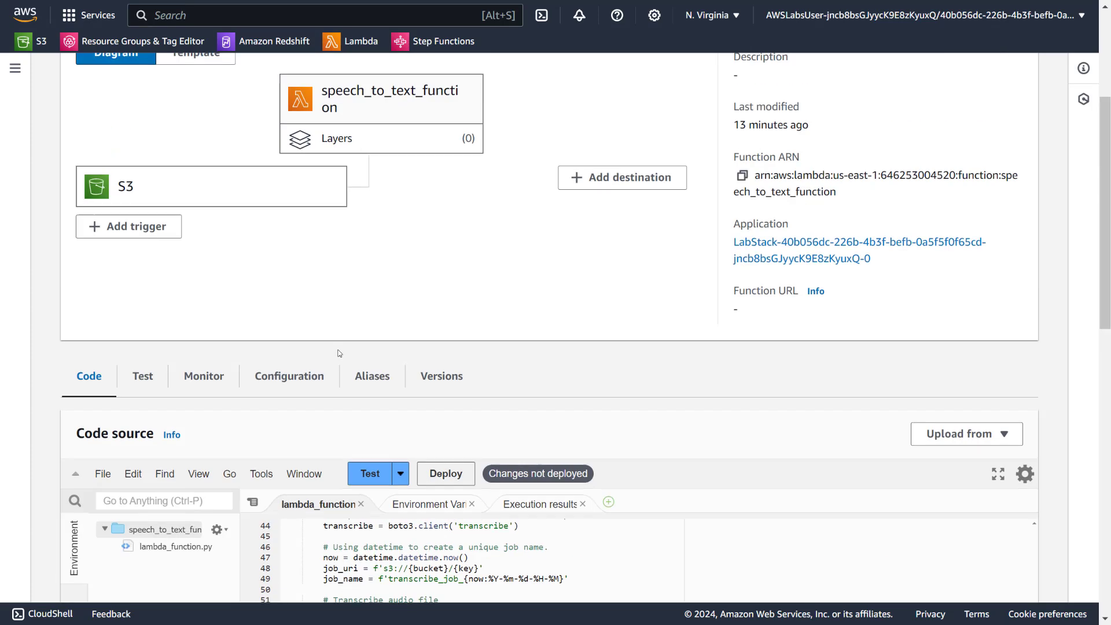
click(578, 547)
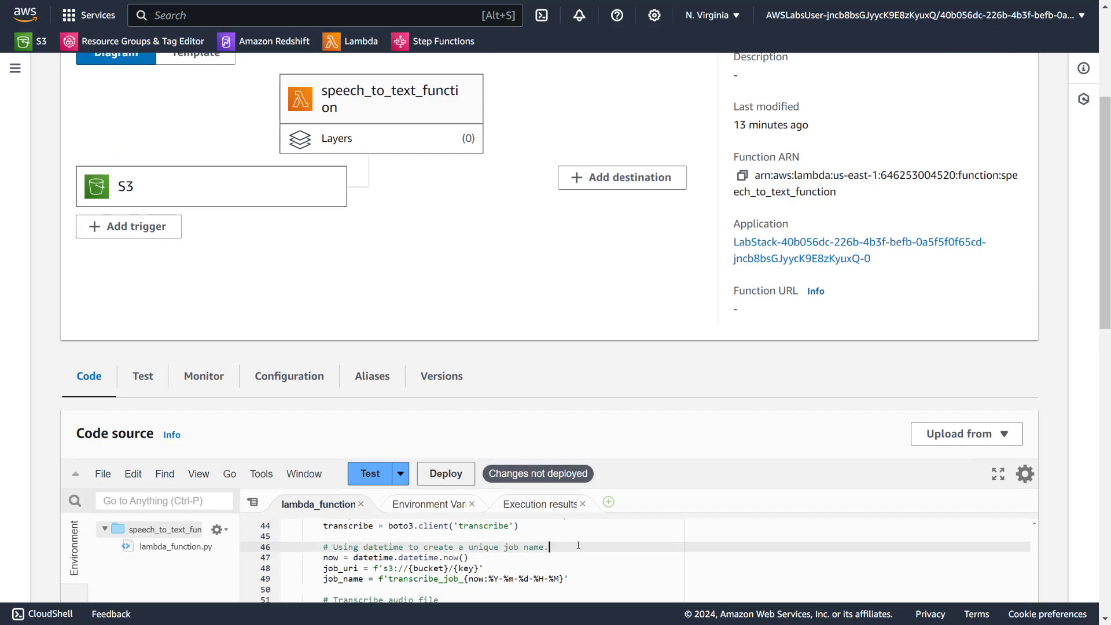
click(470, 483)
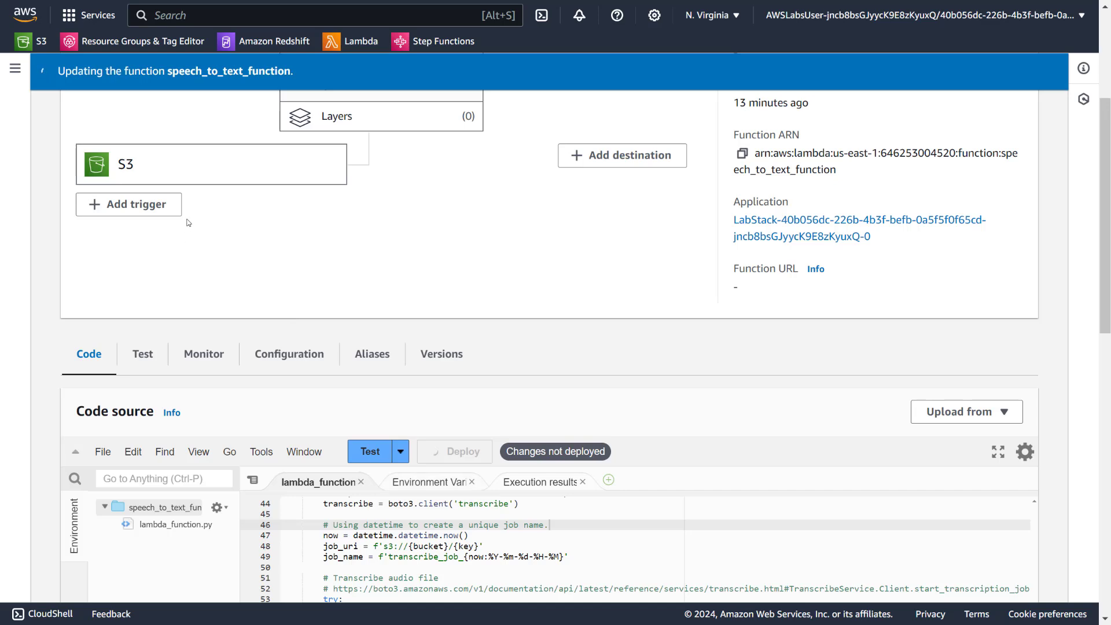
- Start a new trigger for the function with S3 as the source and the transcribe bucket as the event source
click(150, 205)
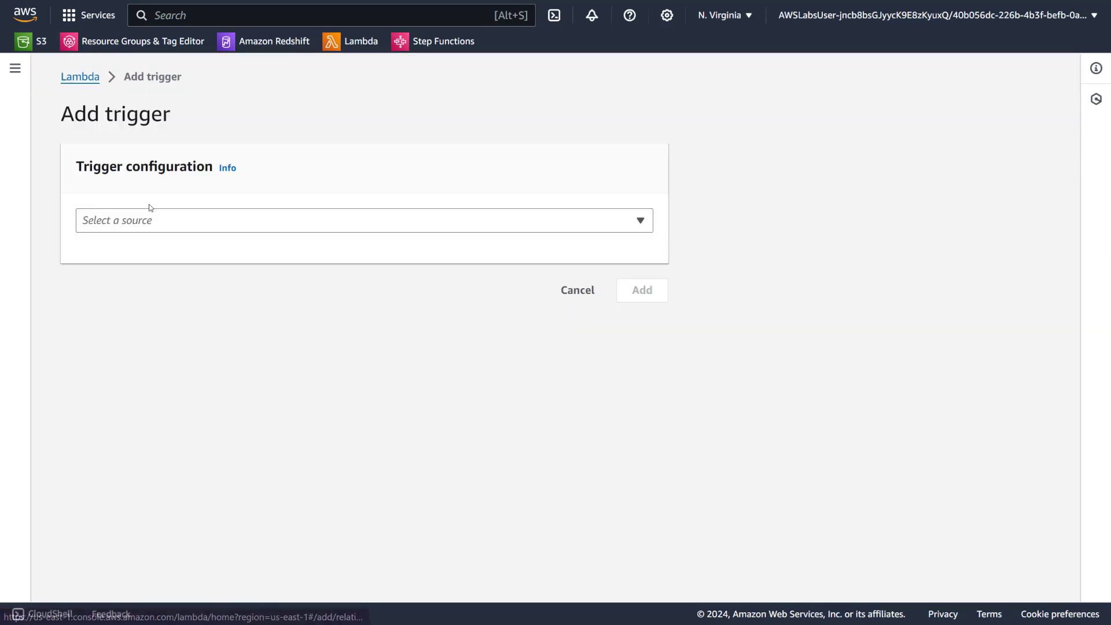
click(155, 232)
text(s3)
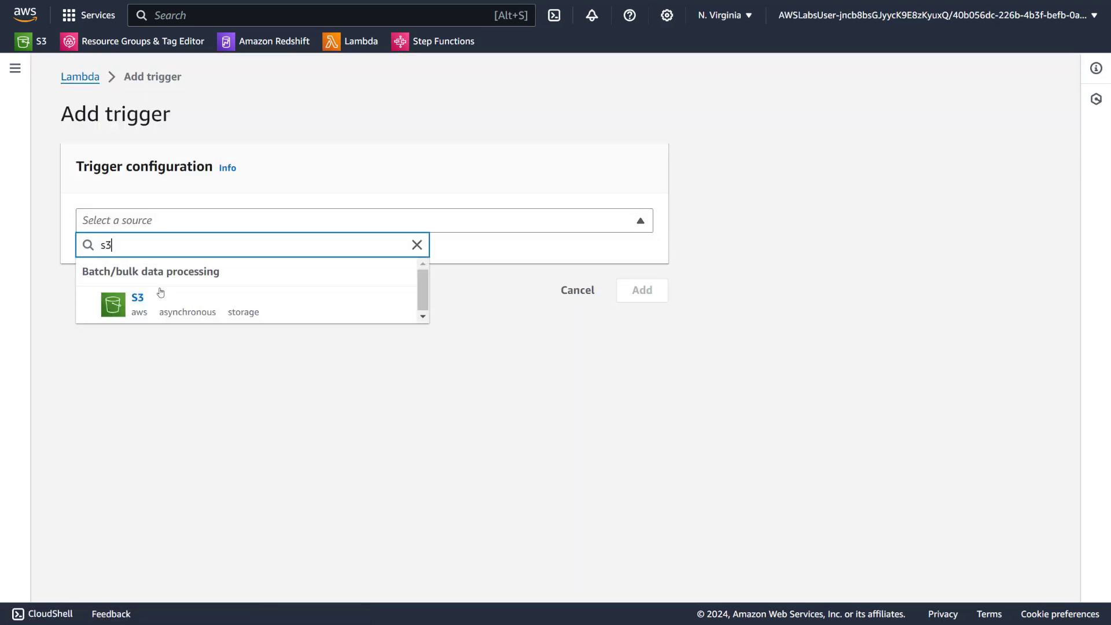
click(161, 292)
click(156, 303)
click(168, 325)
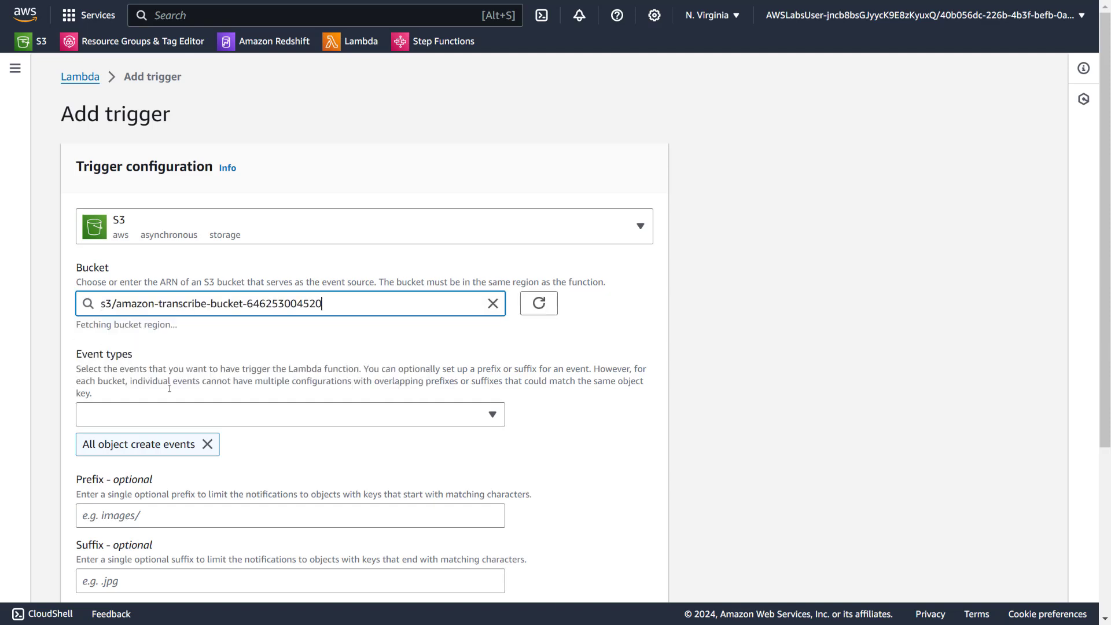
- Add PUT to the new S3 trigger's event types
click(174, 415)
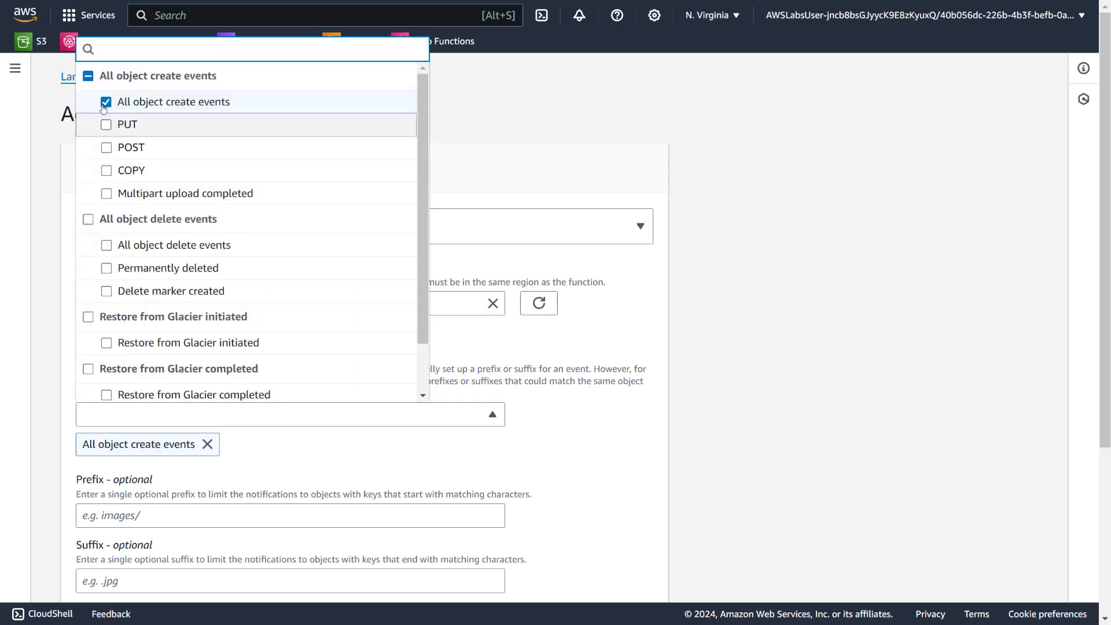
click(106, 124)
click(46, 192)
scroll(162, 237, down, 5)
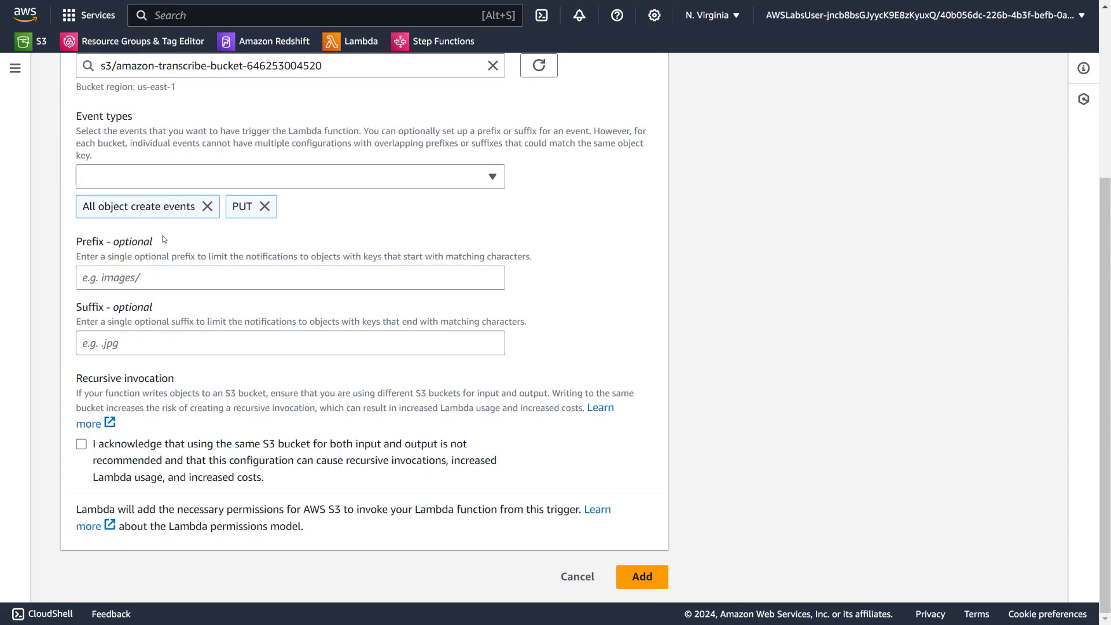
- Set the S3 trigger's prefix to input/ and suffix to .wav, acknowledge the recursive invocation notice and add the trigger
click(174, 275)
text(input/)
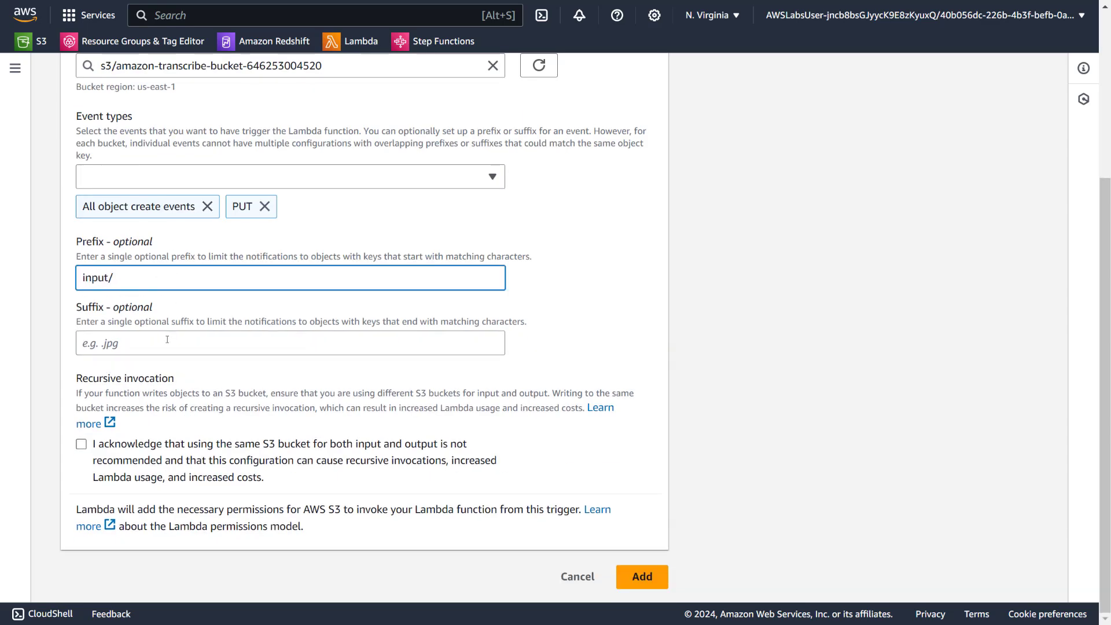
click(168, 340)
text(.wav)
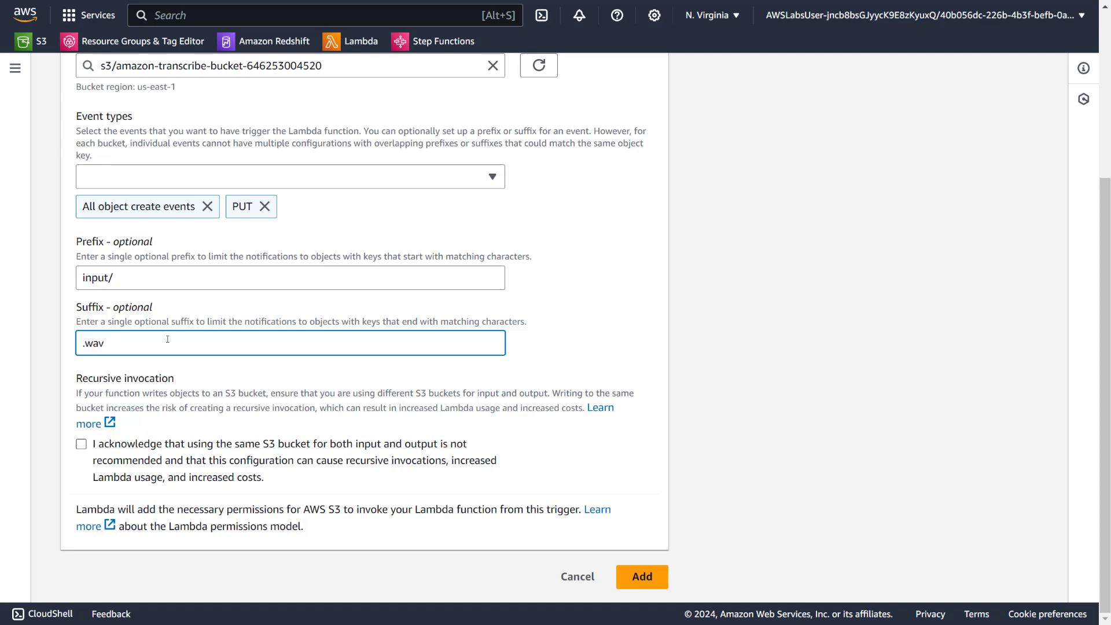
click(81, 444)
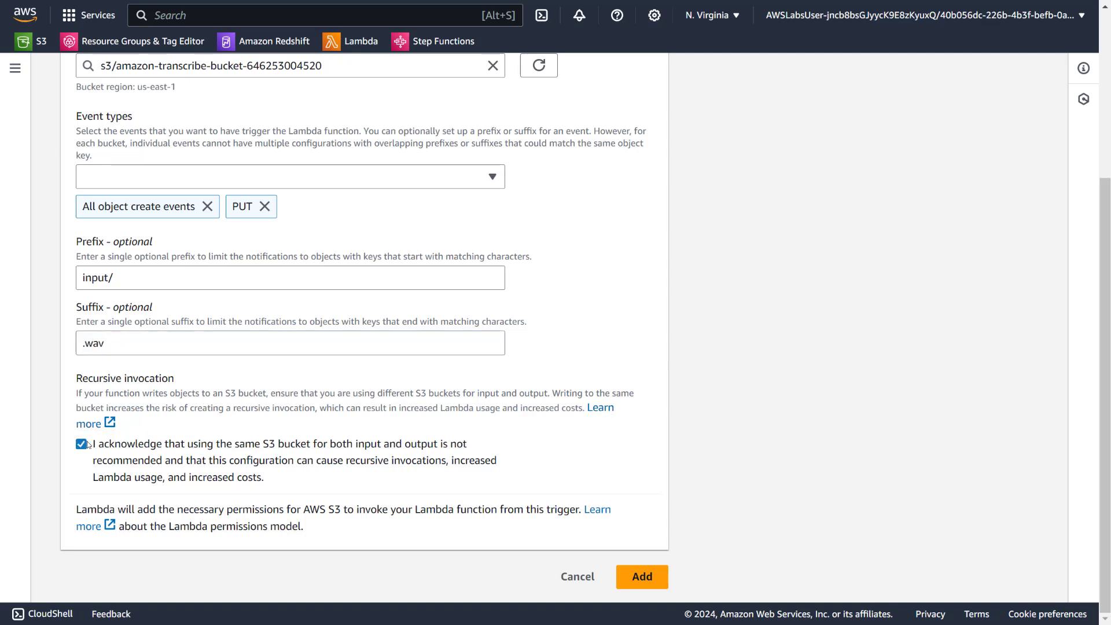
click(654, 576)
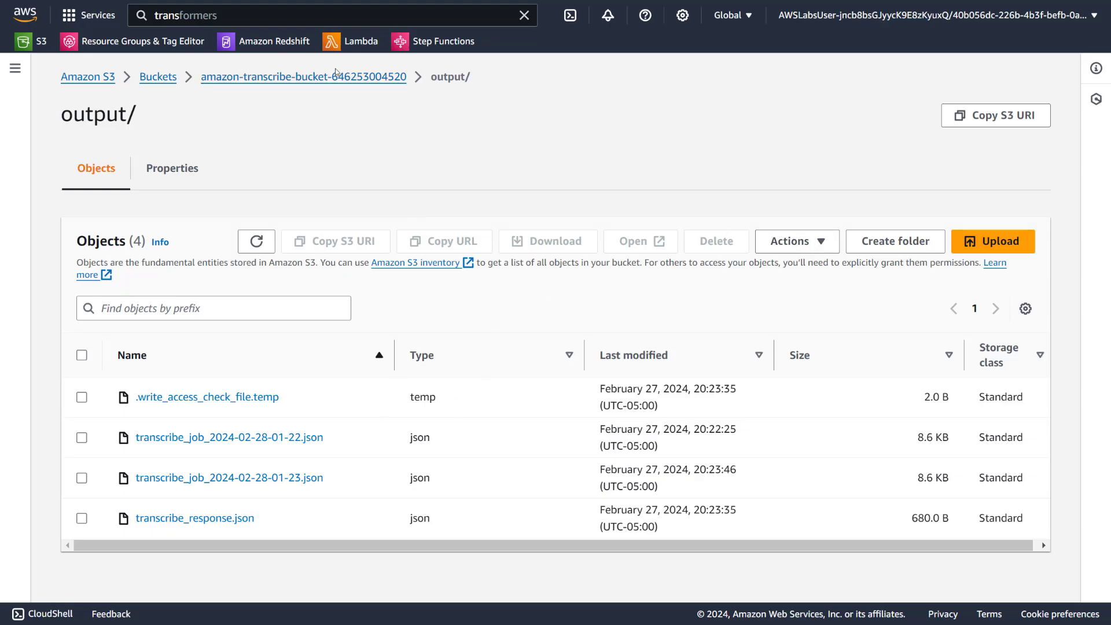
- Upload sample_transcribe_3.wav to the input/ folder of the transcribe bucket in S3
click(335, 76)
click(137, 366)
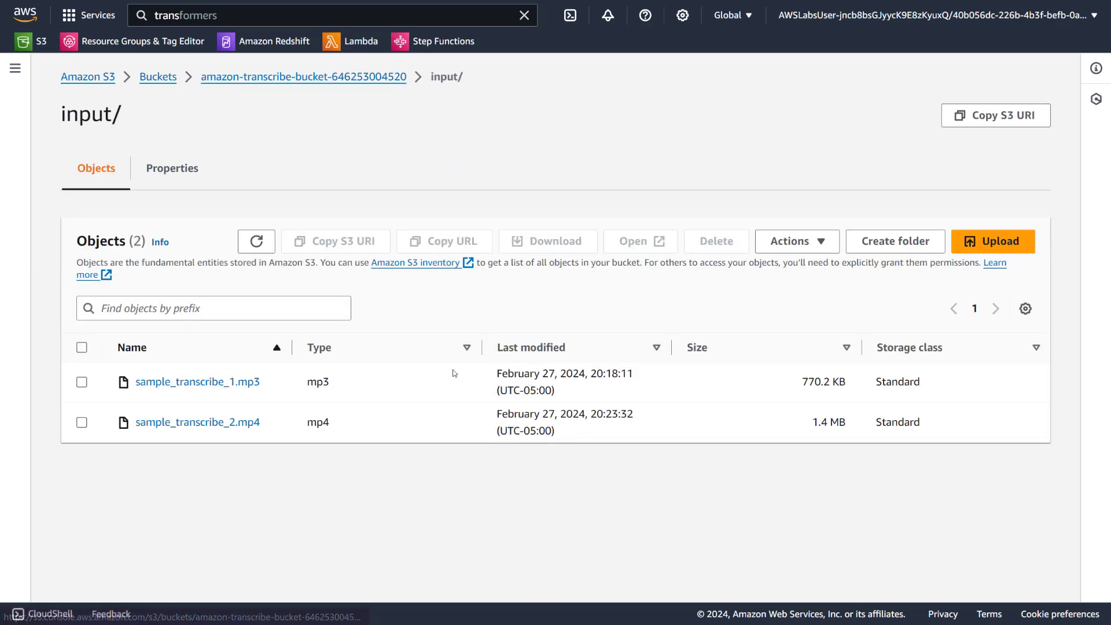
click(993, 242)
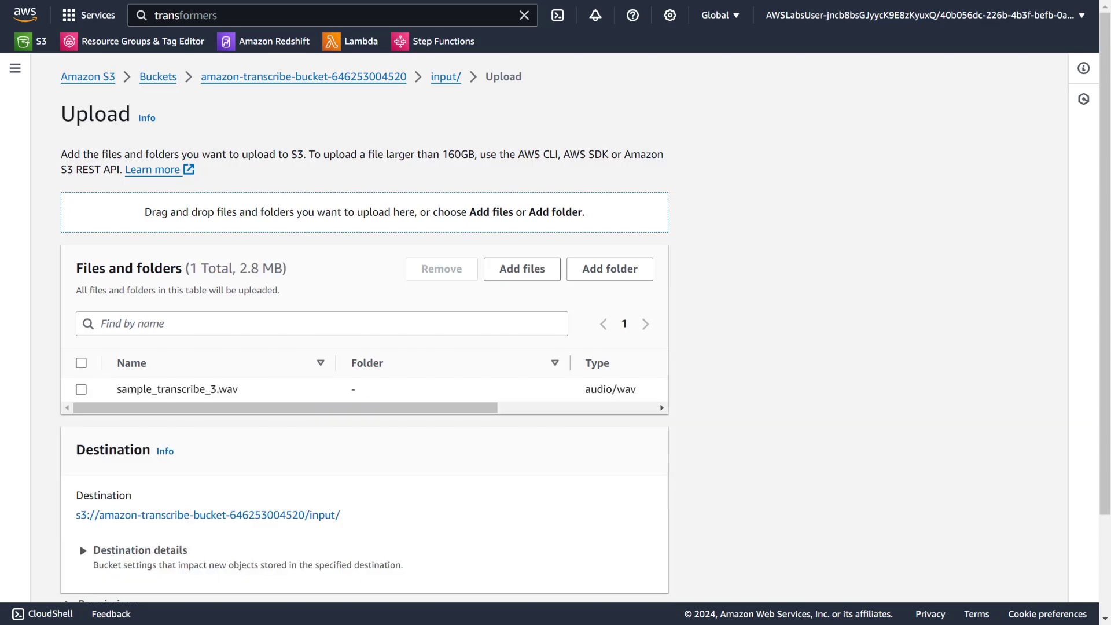
scroll(303, 422, down, 3)
click(632, 576)
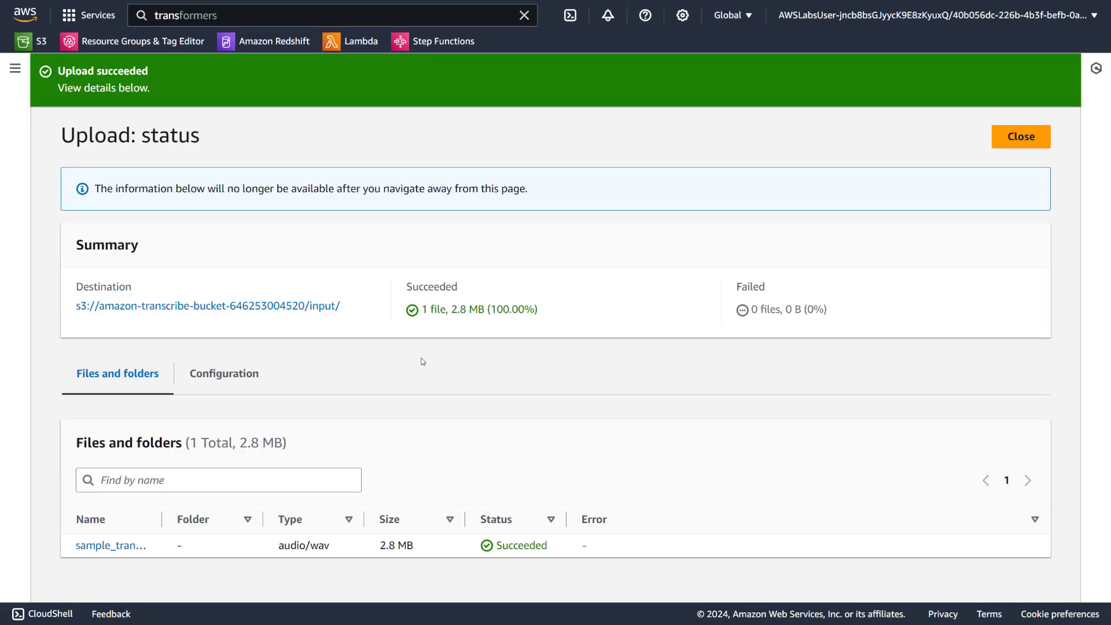
click(1041, 139)
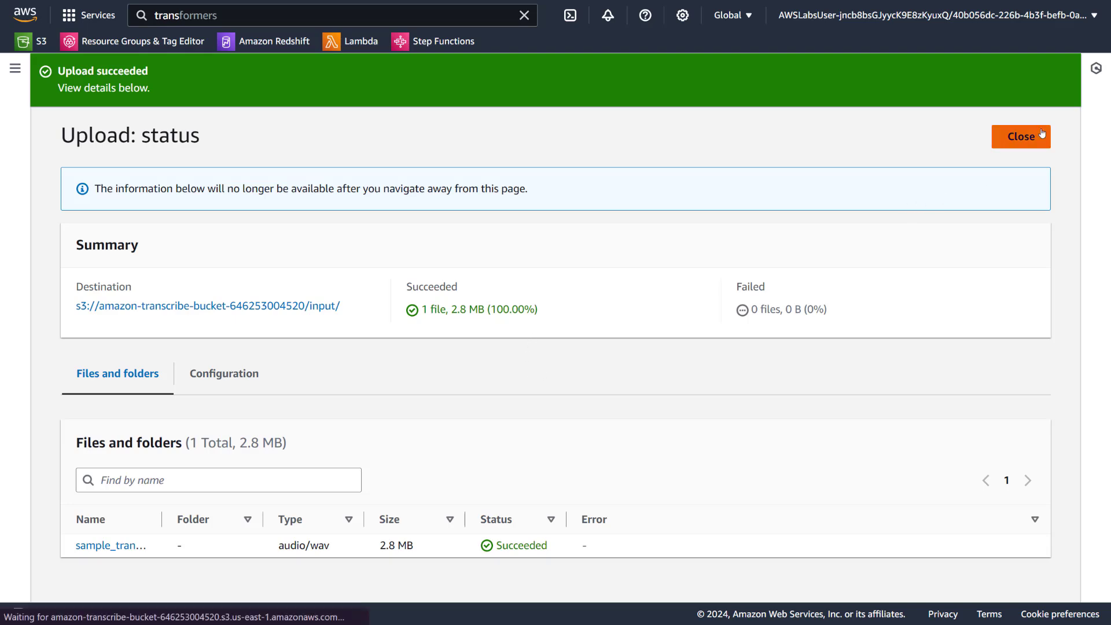
- Switch to Amazon Transcribe and reload the transcription jobs list to check for a job from the WAV upload
key(ctrl+Tab)
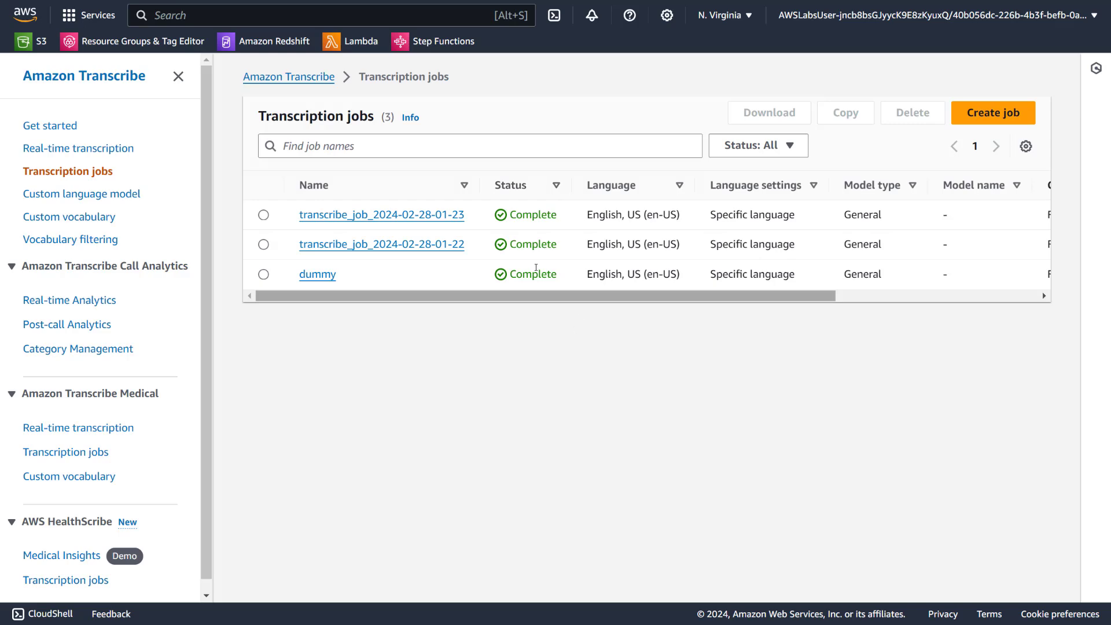
click(334, 78)
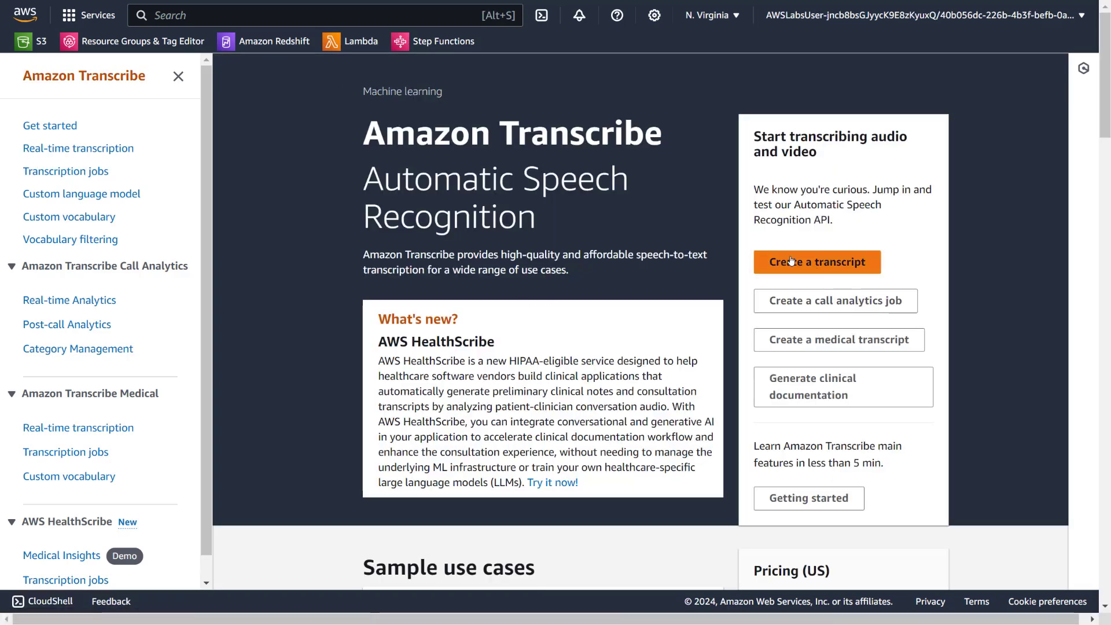
click(60, 171)
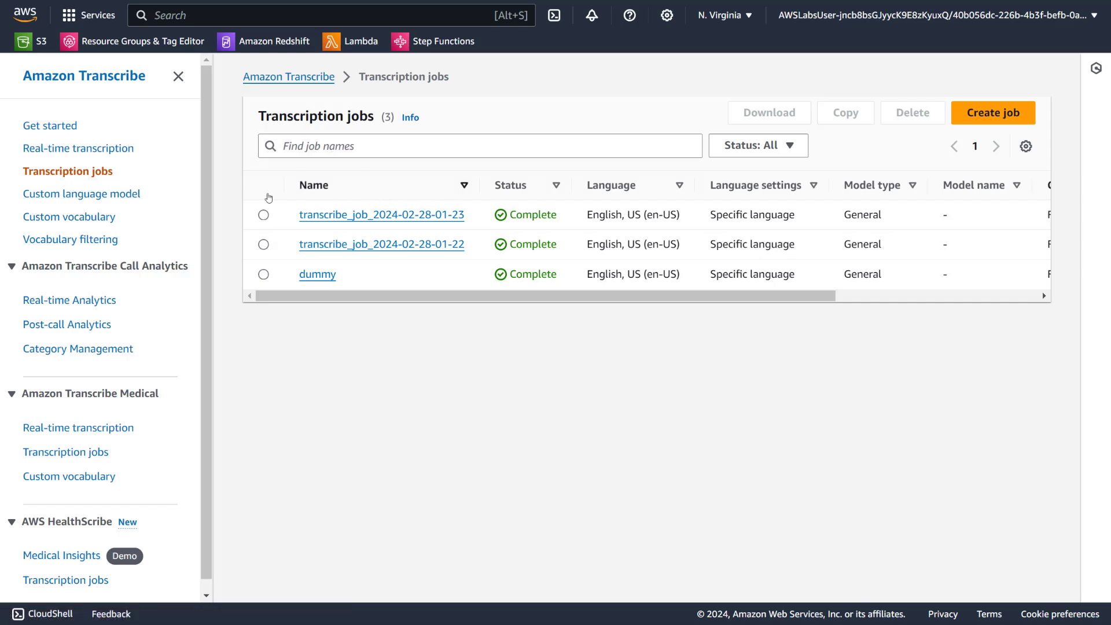
click(73, 150)
click(64, 171)
click(303, 85)
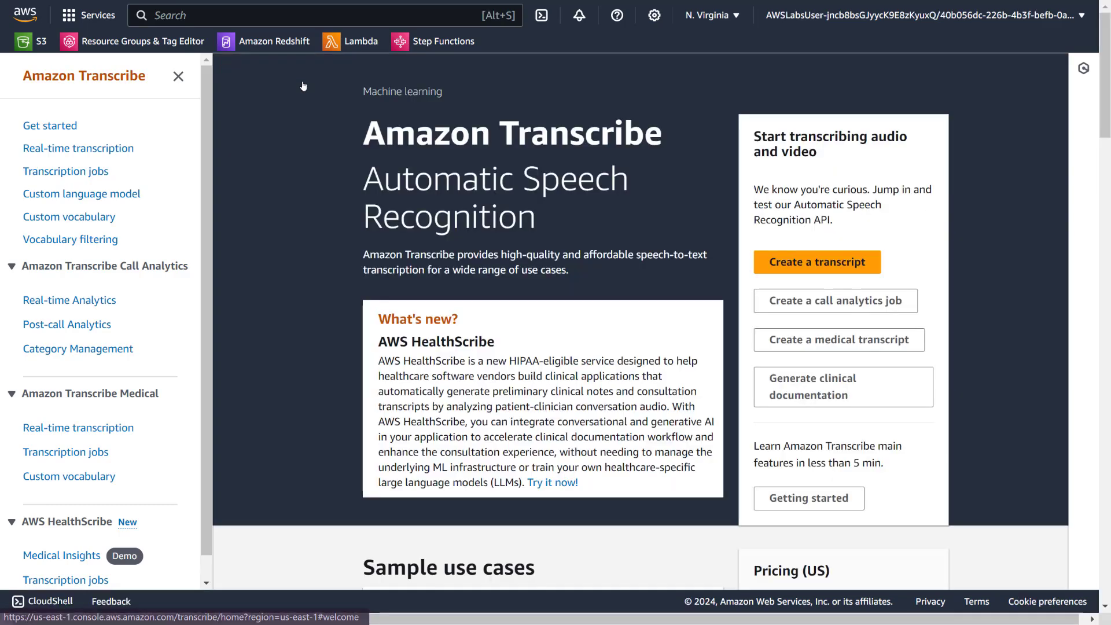
click(90, 177)
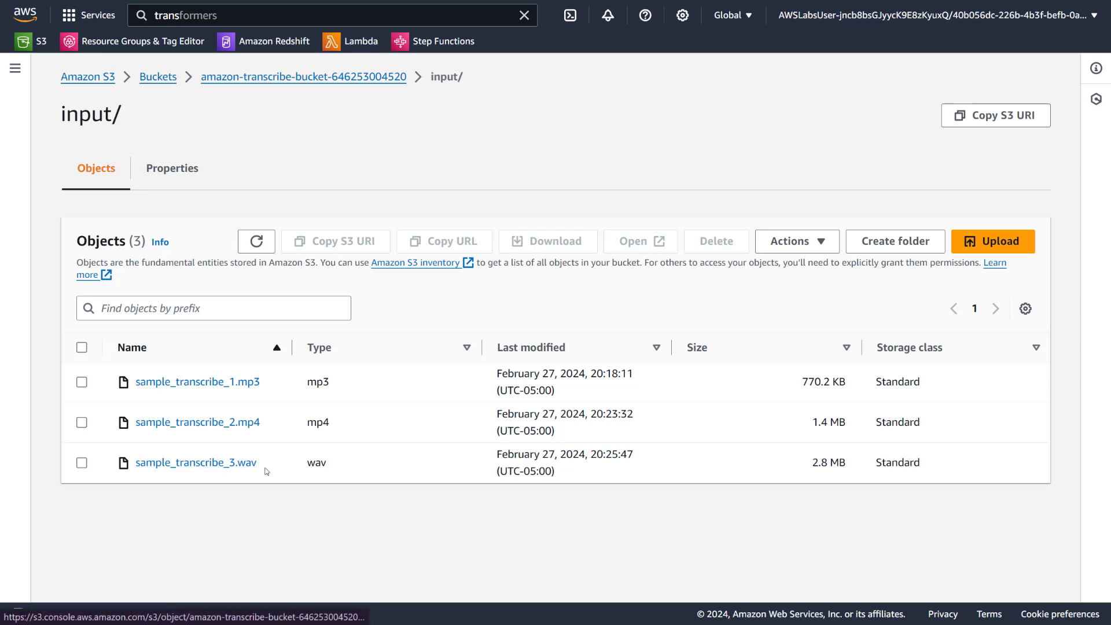
- Check the uploaded WAV file's name in S3 and the details of both S3 triggers on speech_to_text_function
drag(258, 467, 237, 467)
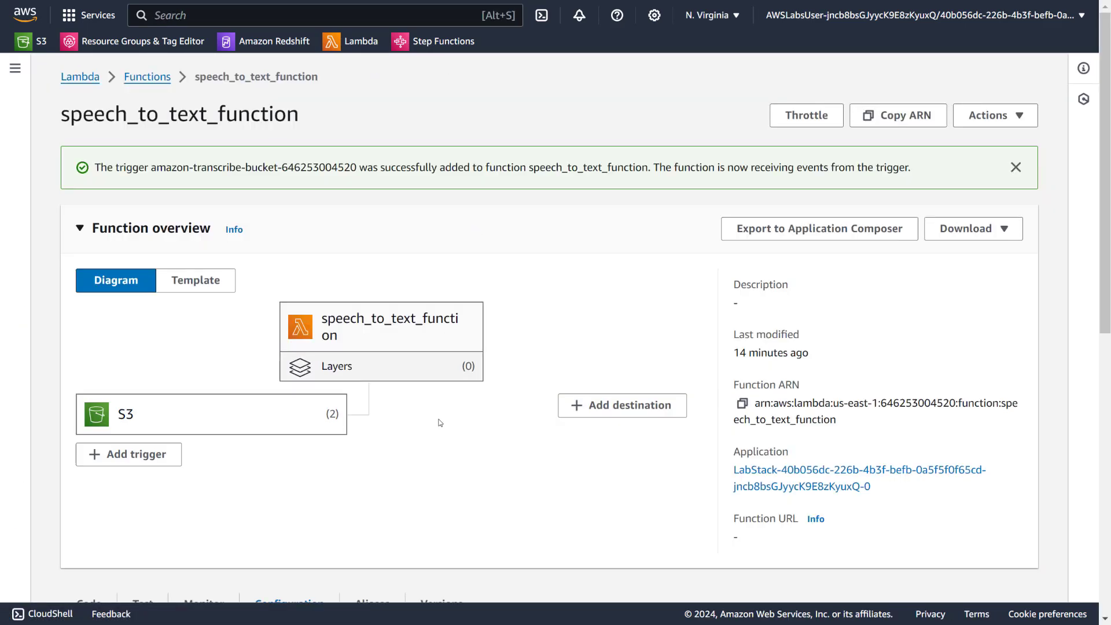
scroll(440, 405, down, 8)
click(341, 487)
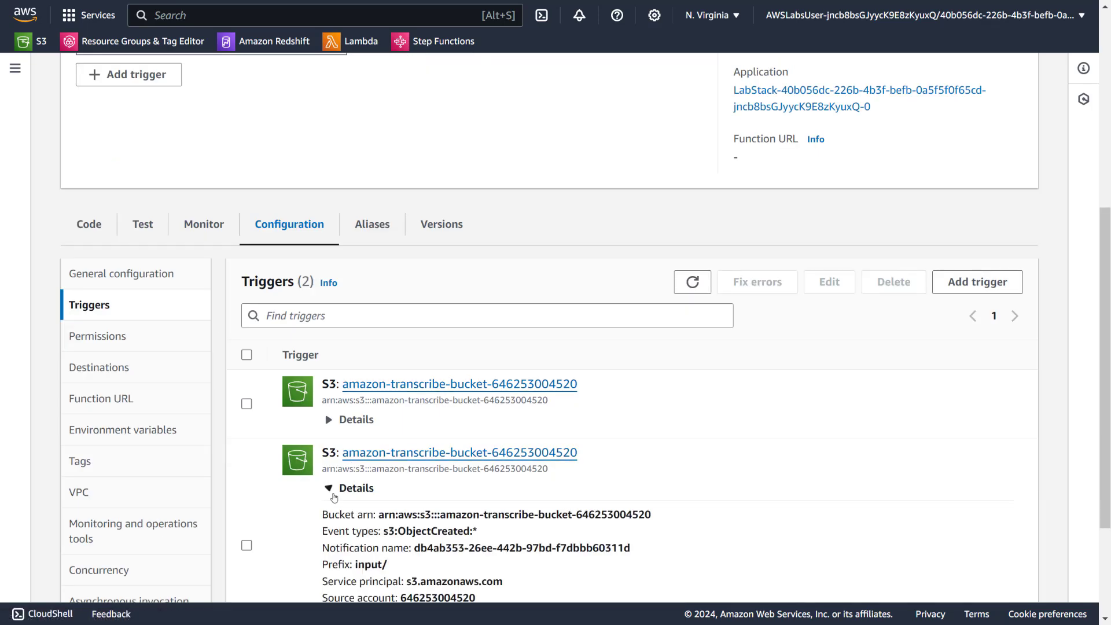
scroll(334, 498, down, 3)
double_click(363, 467)
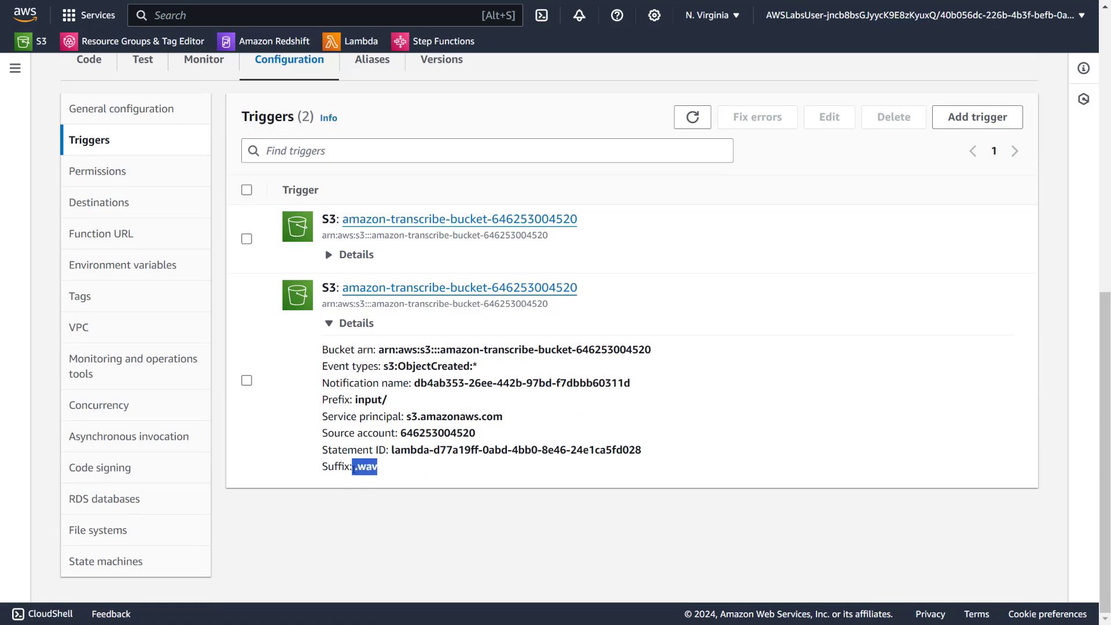
click(328, 255)
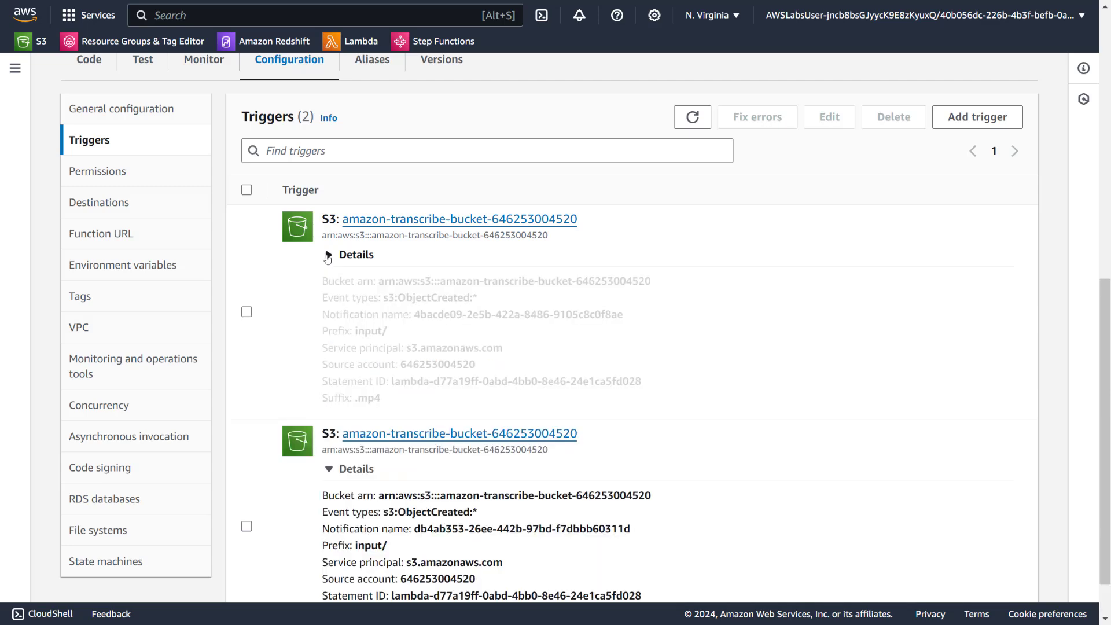
click(329, 256)
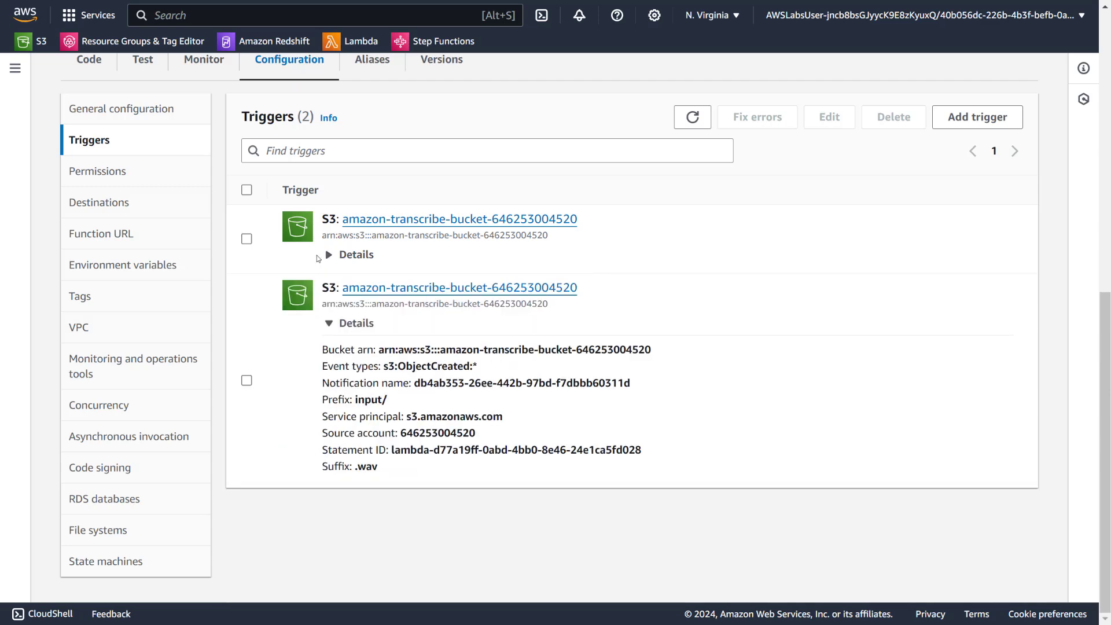
- Review the MediaFormat setting of the start_transcription_job call in the function's code
scroll(297, 286, up, 4)
click(80, 284)
scroll(52, 284, down, 4)
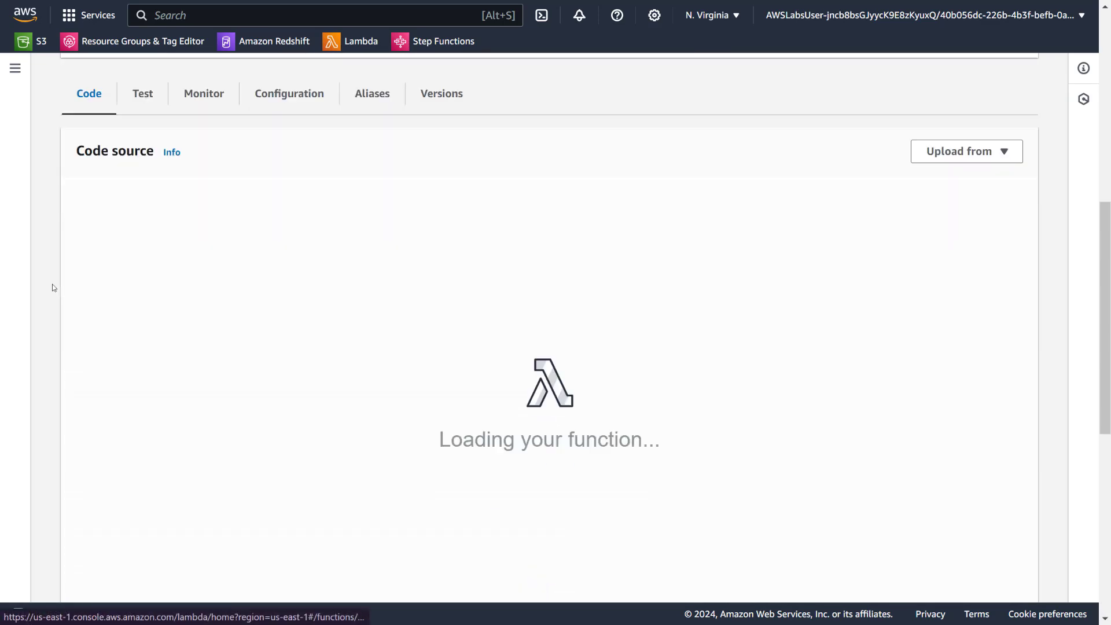
scroll(538, 334, down, 3)
scroll(537, 334, down, 4)
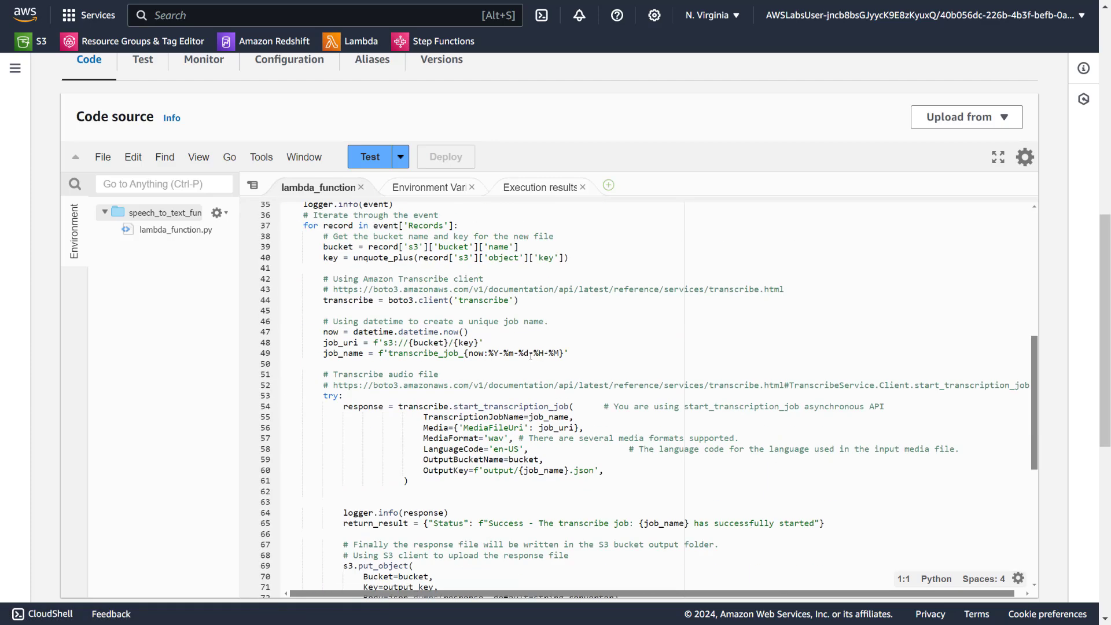
scroll(472, 275, down, 1)
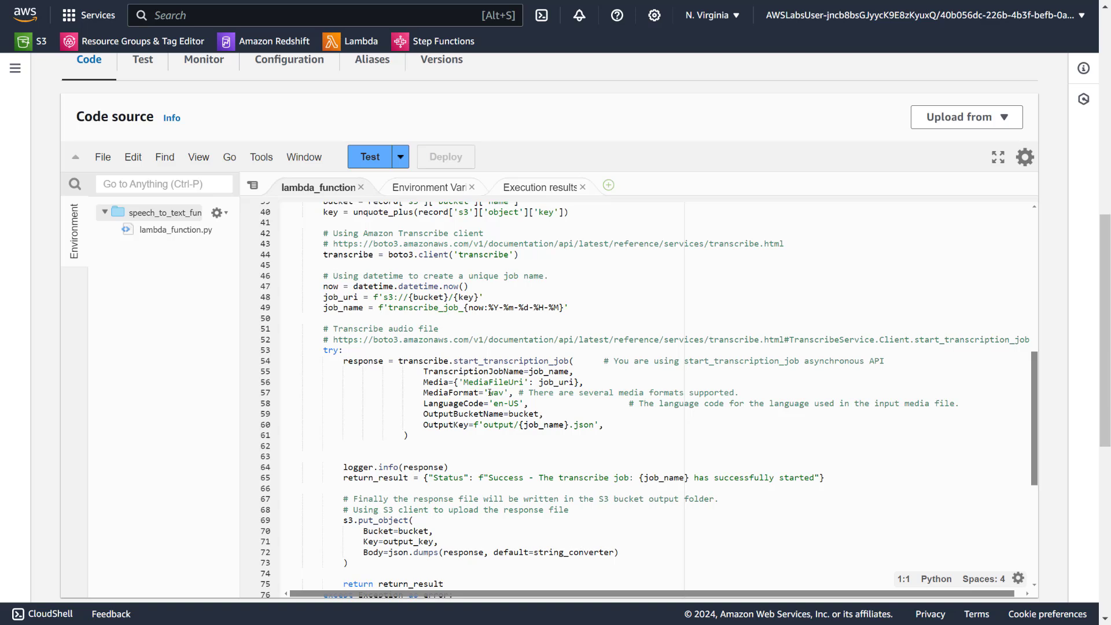
click(489, 393)
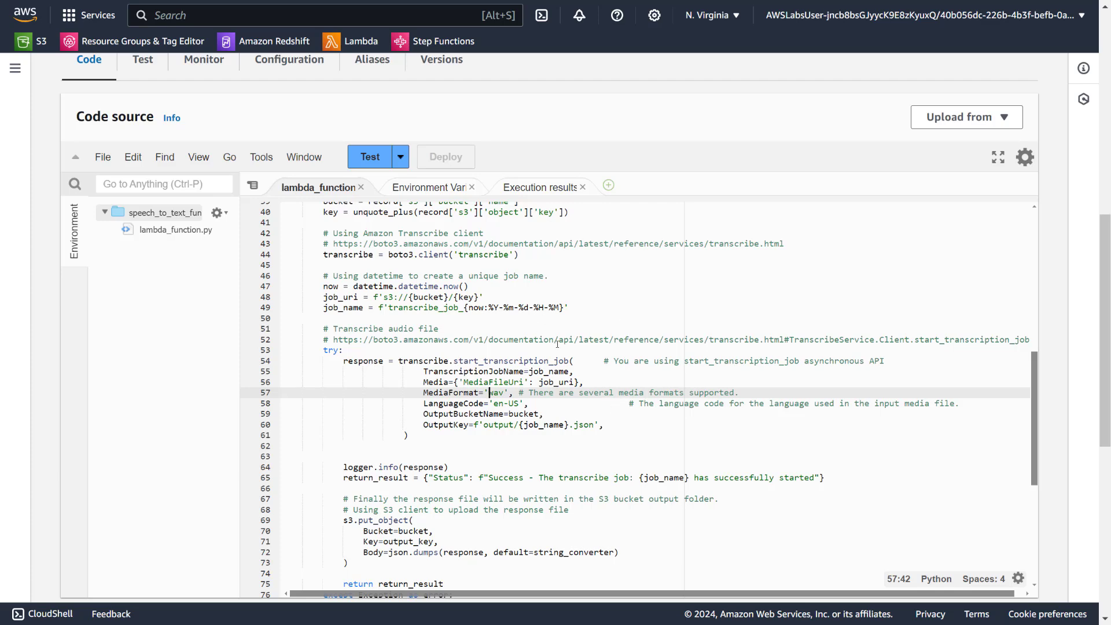
- Delete the first S3 trigger in the function's configuration, the one for .mp4 files
scroll(558, 344, up, 15)
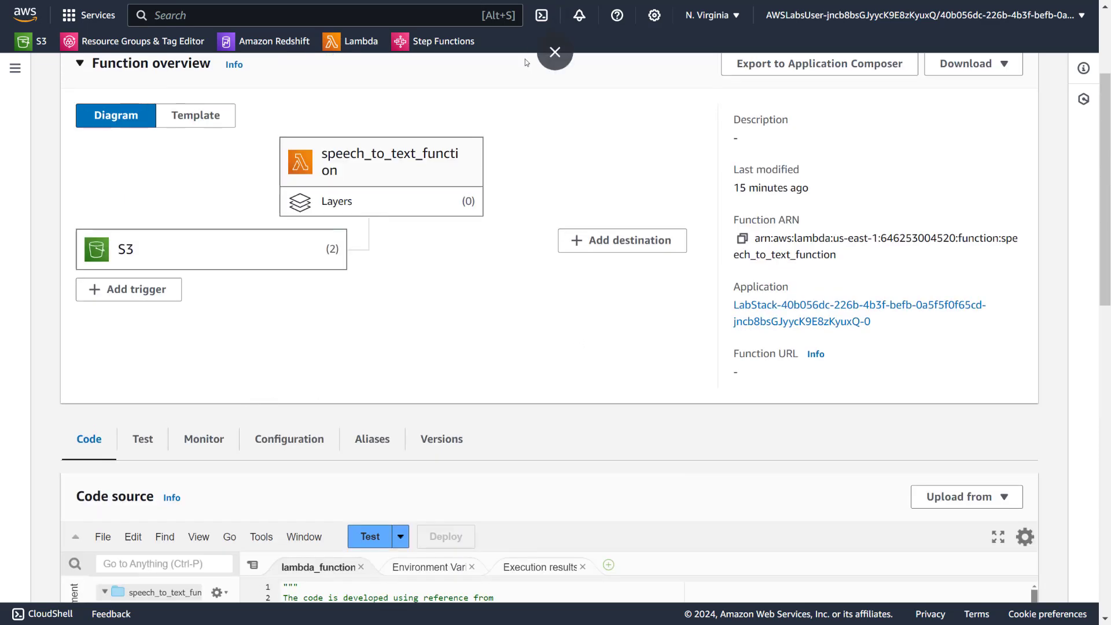
key(ctrl+Tab)
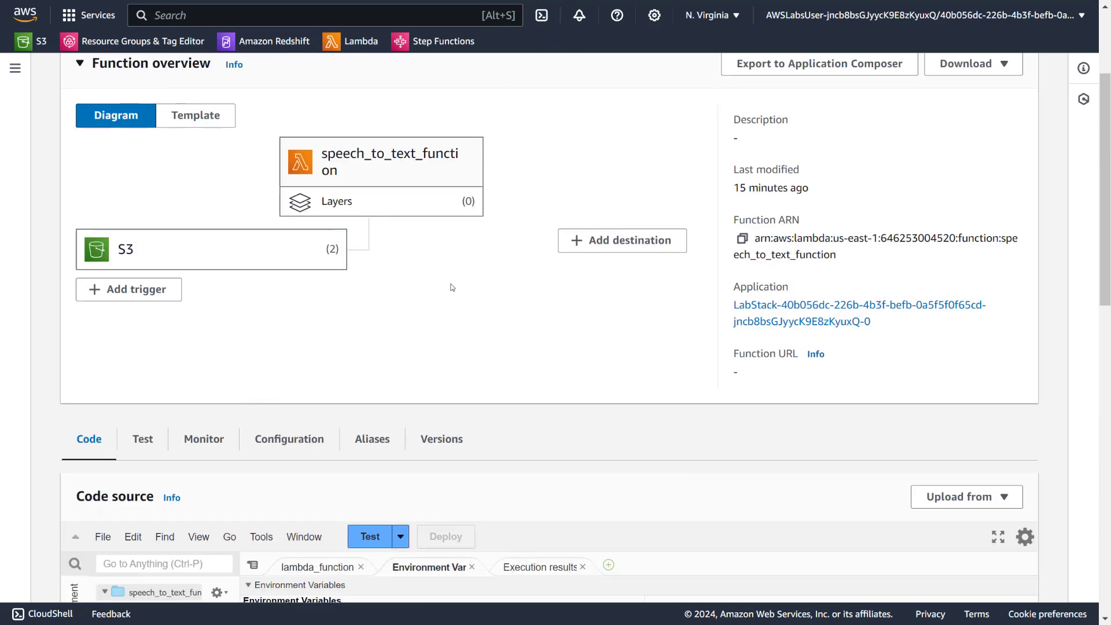
scroll(452, 288, down, 1)
click(273, 168)
scroll(235, 273, up, 2)
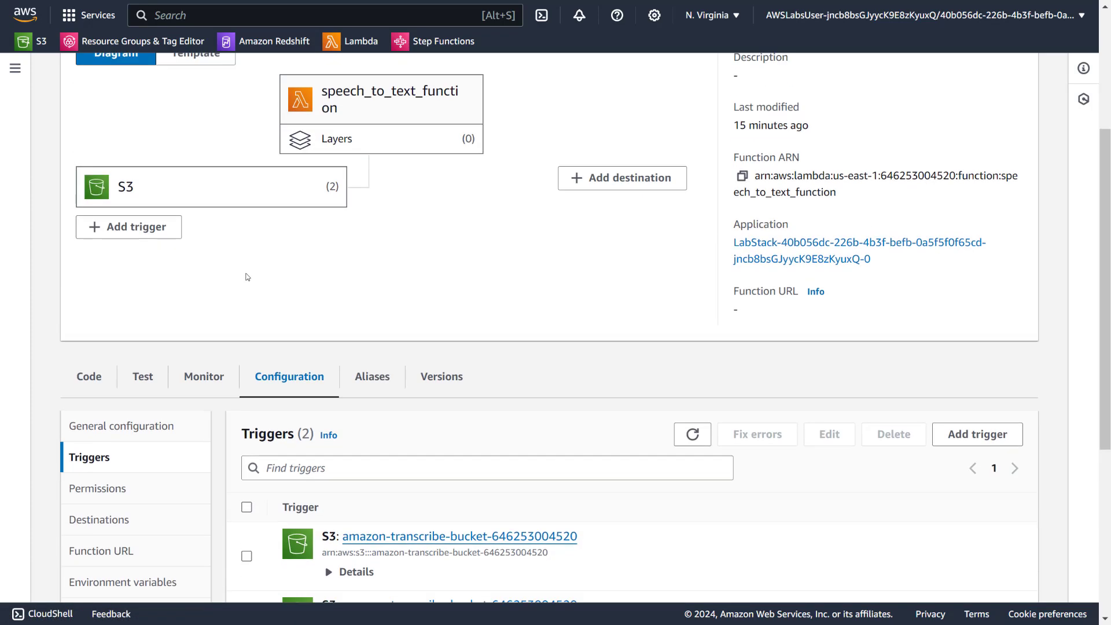
scroll(247, 277, down, 5)
click(247, 260)
click(894, 138)
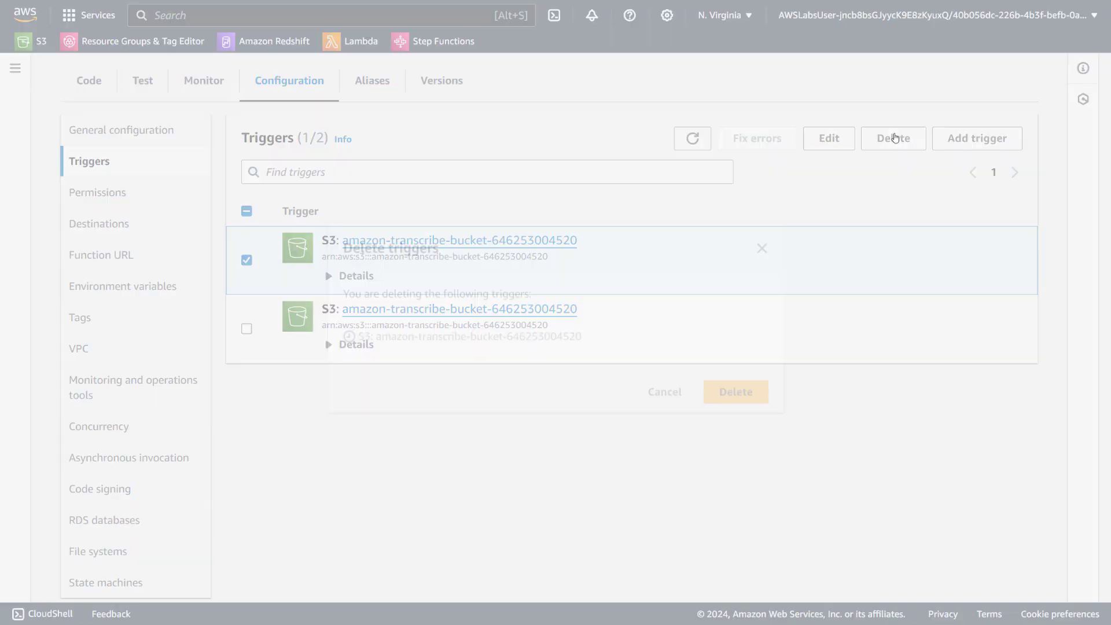
click(738, 384)
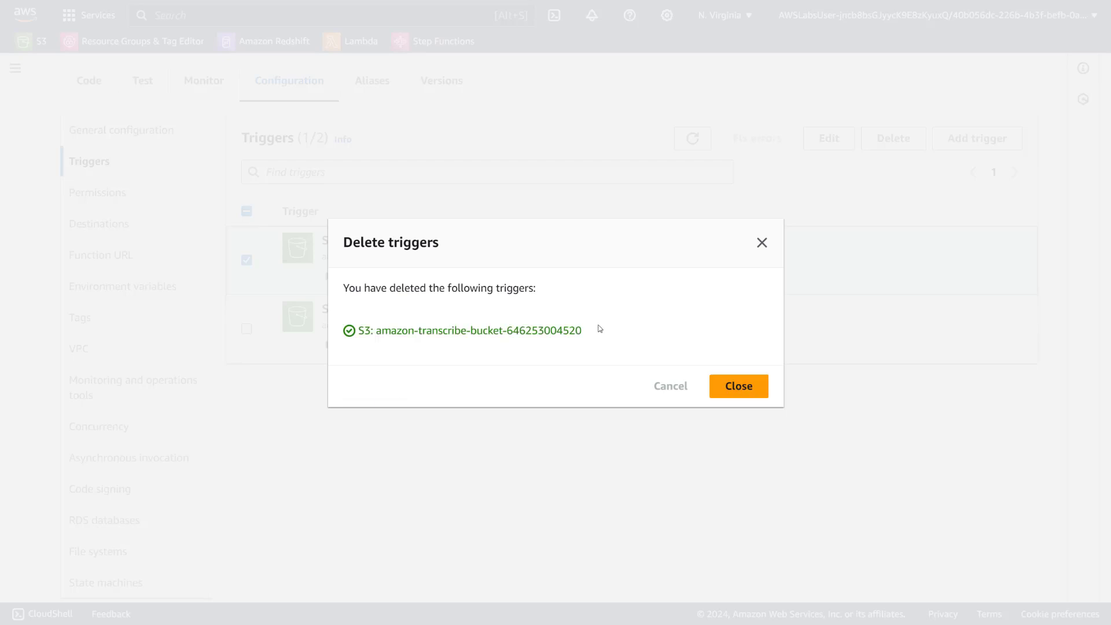
click(714, 387)
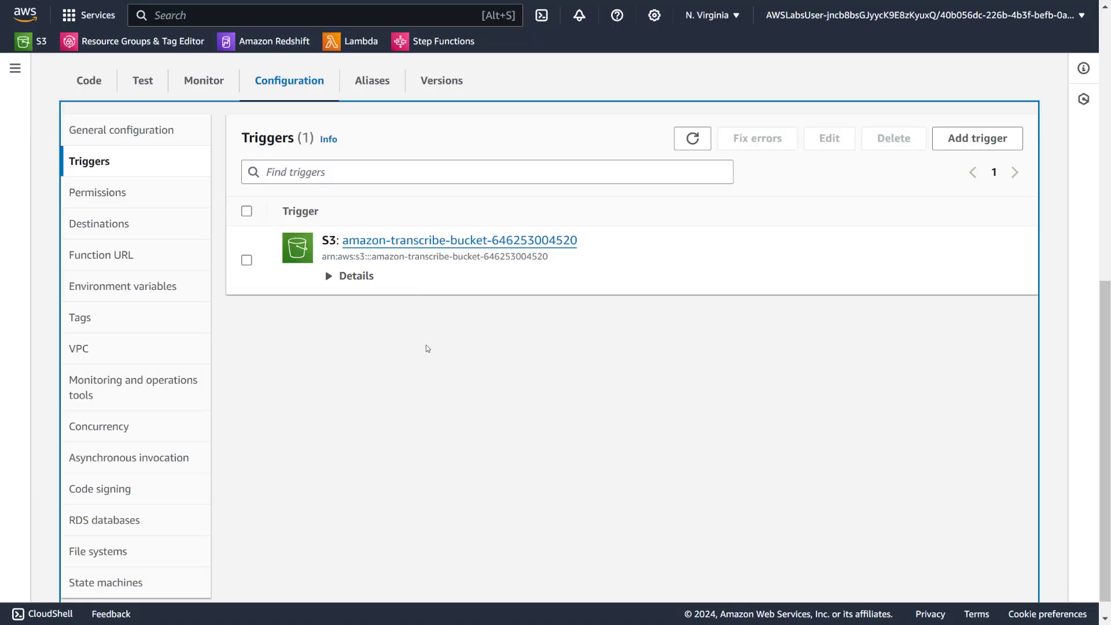
- Reload the transcription jobs list in Amazon Transcribe and check the lab's DIY instructions
key(ctrl+Tab)
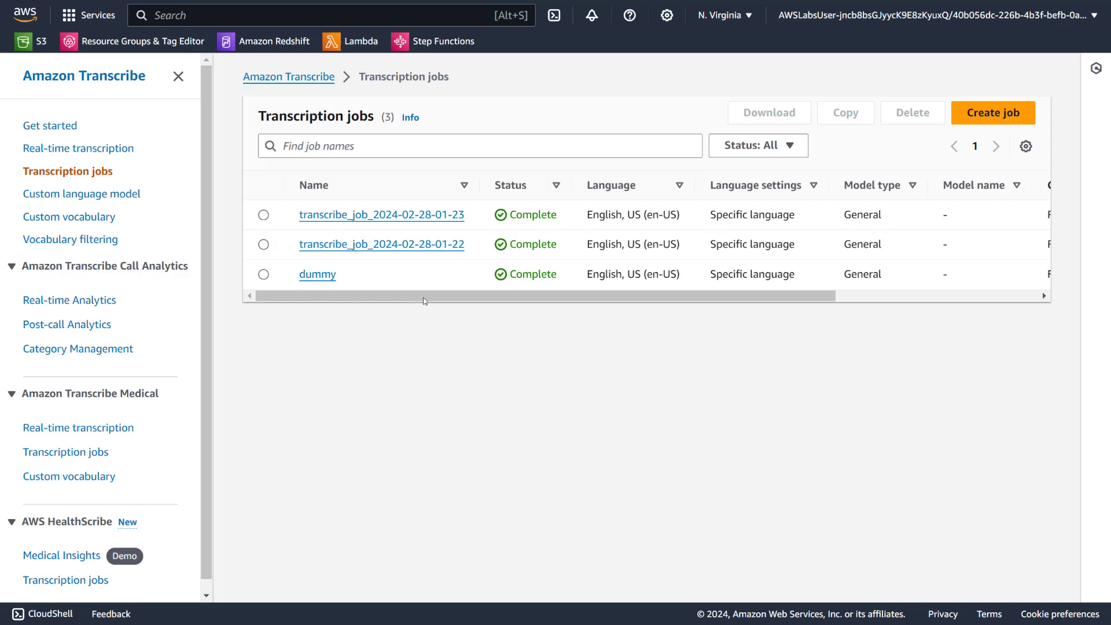
click(88, 150)
click(77, 171)
key(ctrl+Tab)
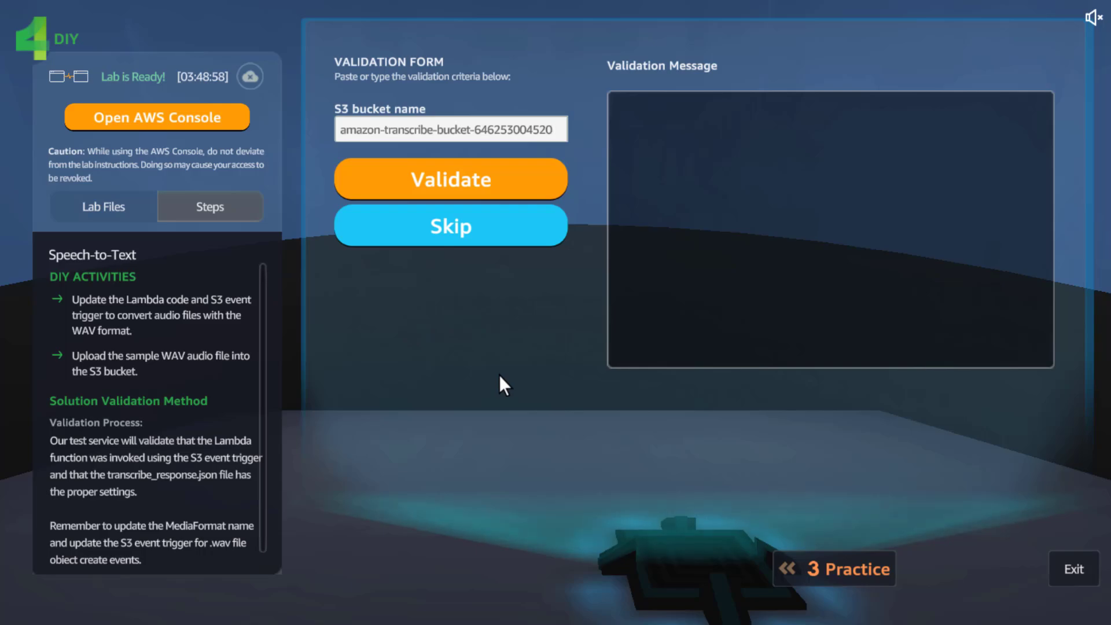
- Return to S3 and upload sample_transcribe_4.wav to the transcribe bucket's input/ folder
key(ctrl+Tab)
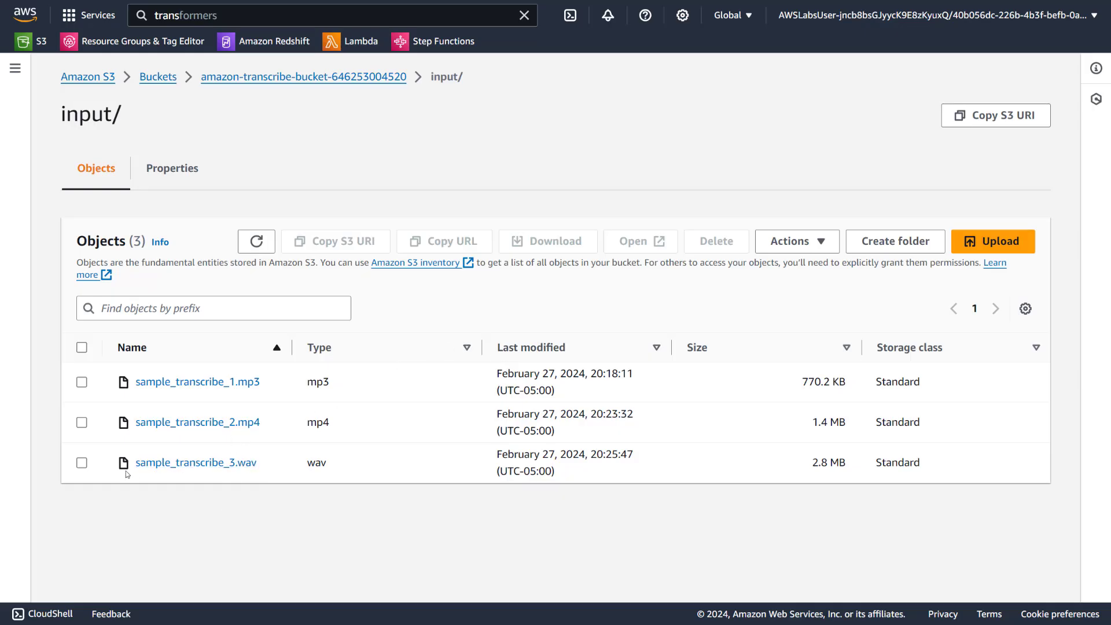
drag(269, 470, 132, 472)
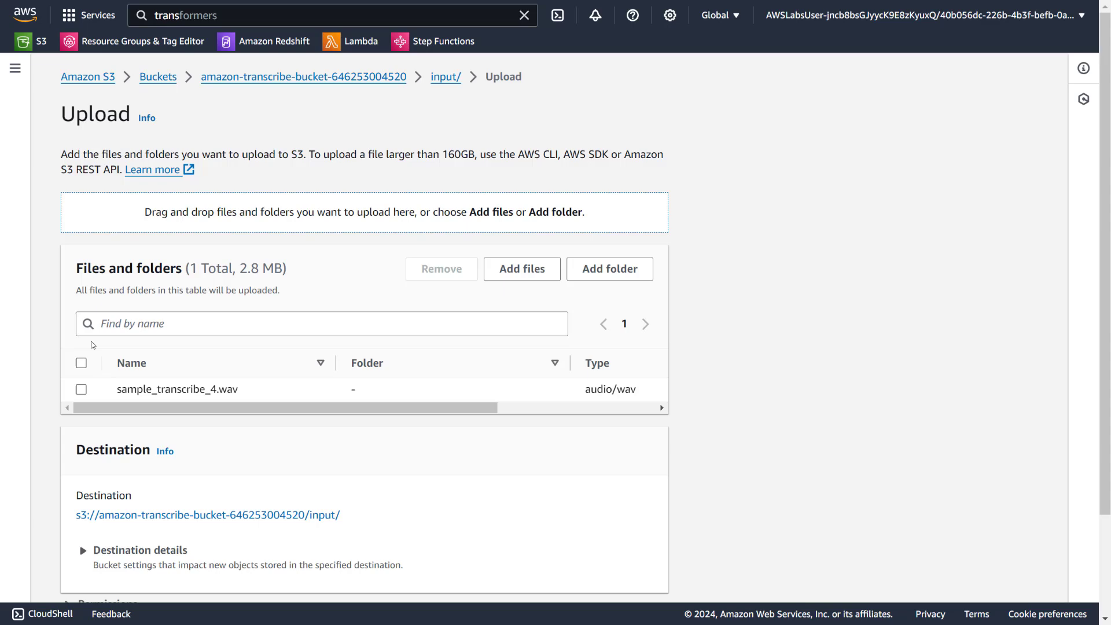
scroll(93, 345, down, 3)
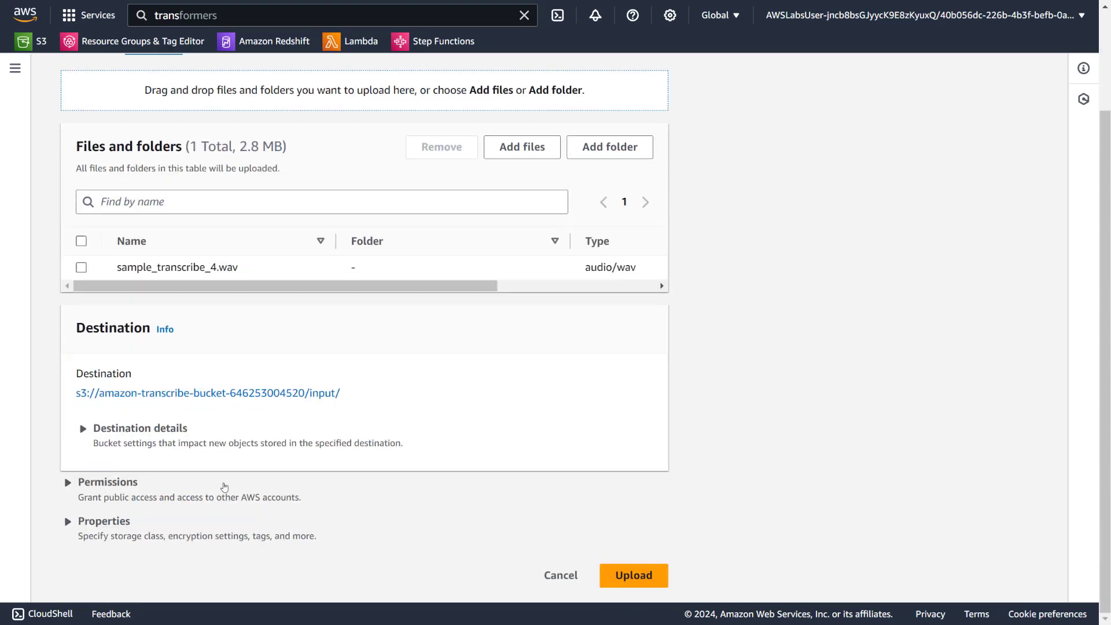
click(619, 575)
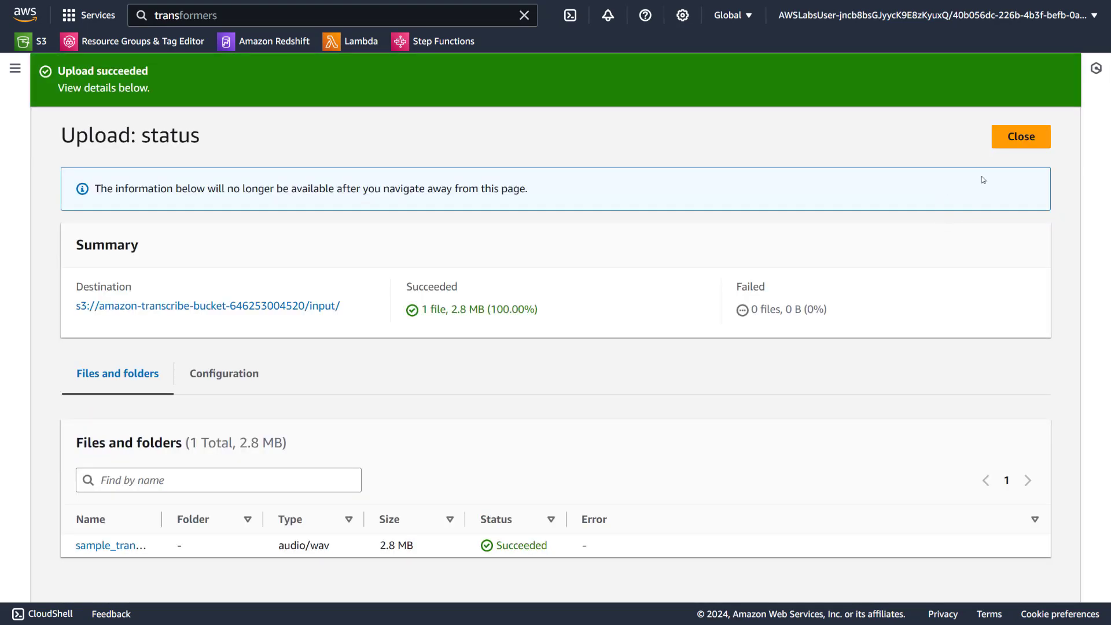
click(1021, 137)
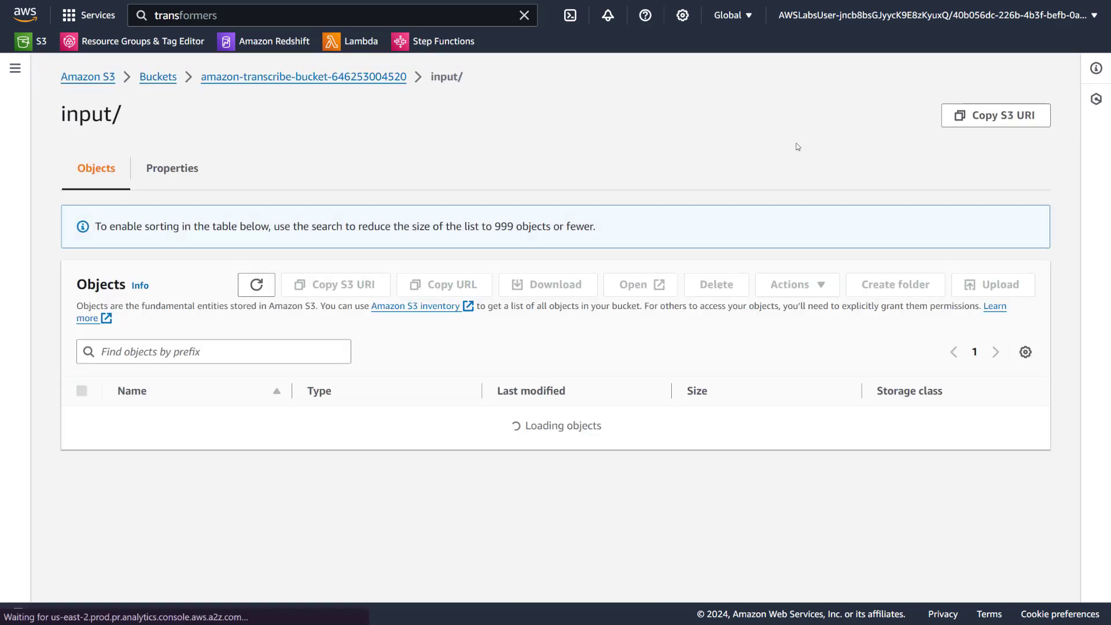
- Open the transcribe bucket's output/ folder and widen the Name column of its object list
click(399, 78)
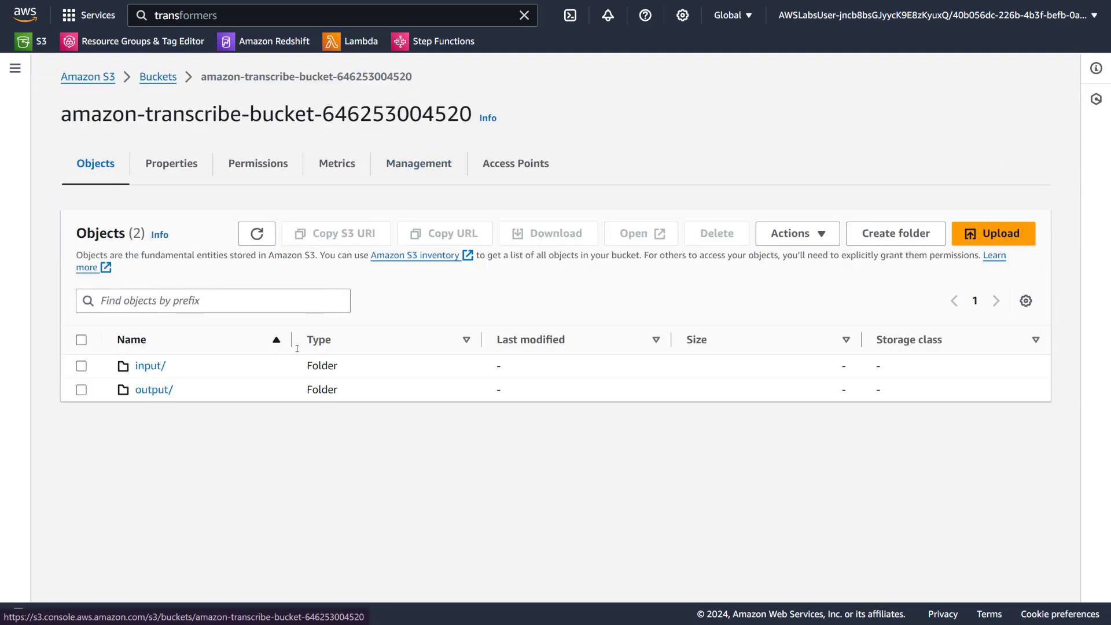
click(161, 390)
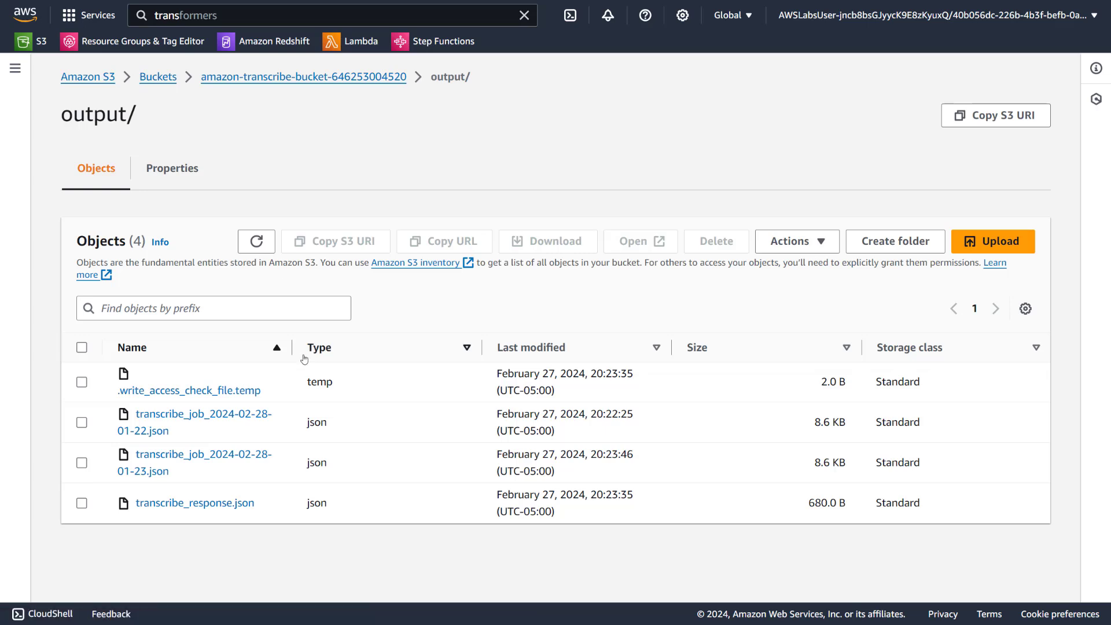
drag(292, 355, 427, 374)
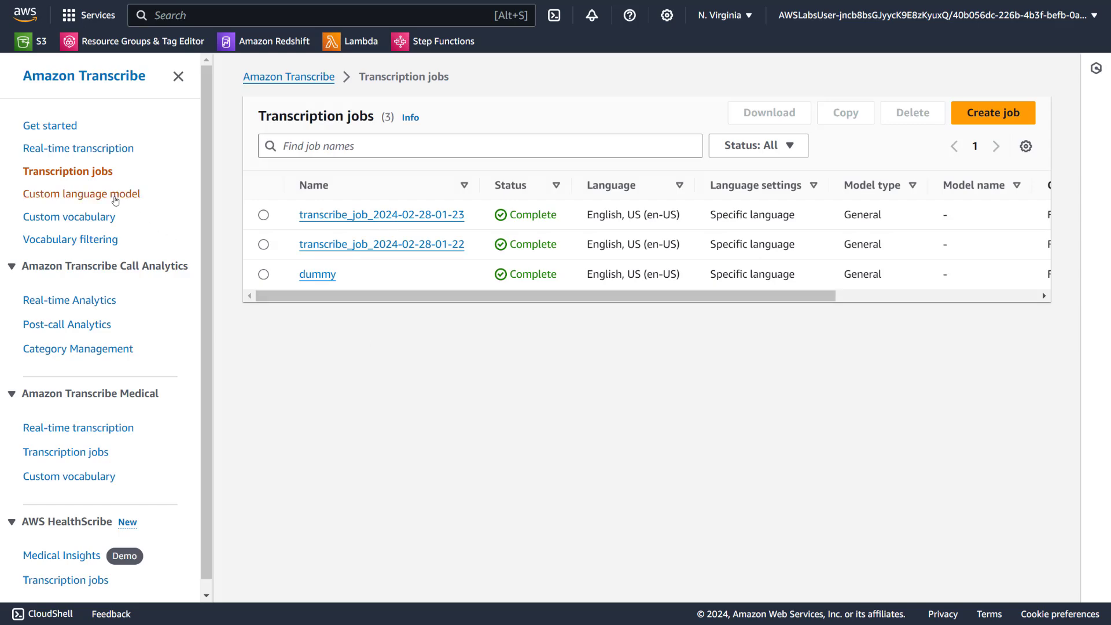
- Reload the transcription jobs list in Amazon Transcribe to look for a job for the uploaded WAV file
click(115, 195)
click(80, 172)
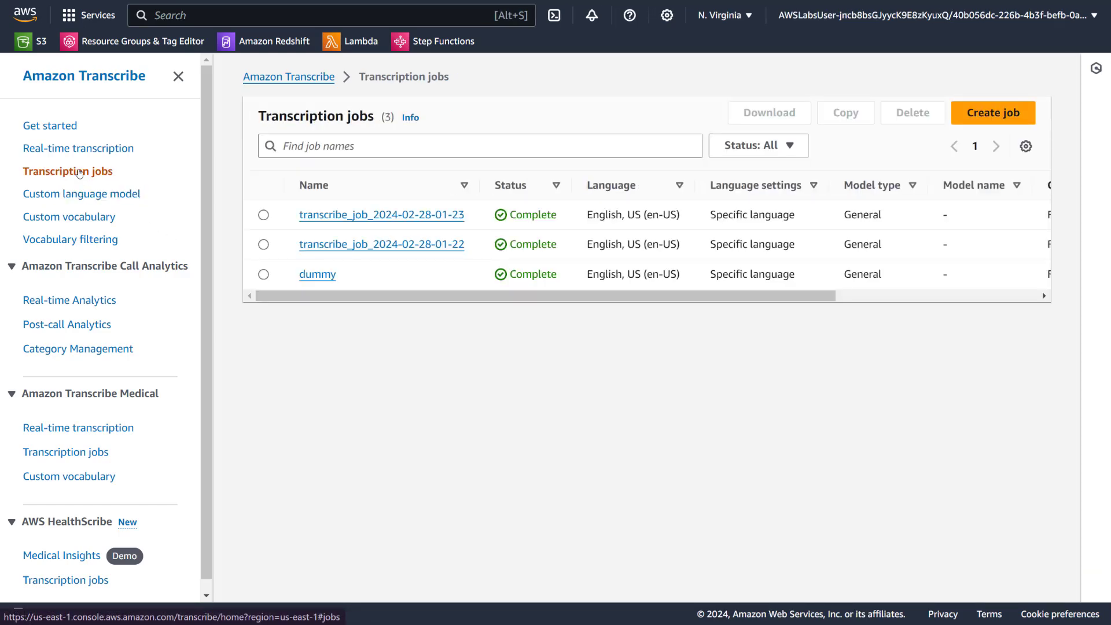
click(65, 196)
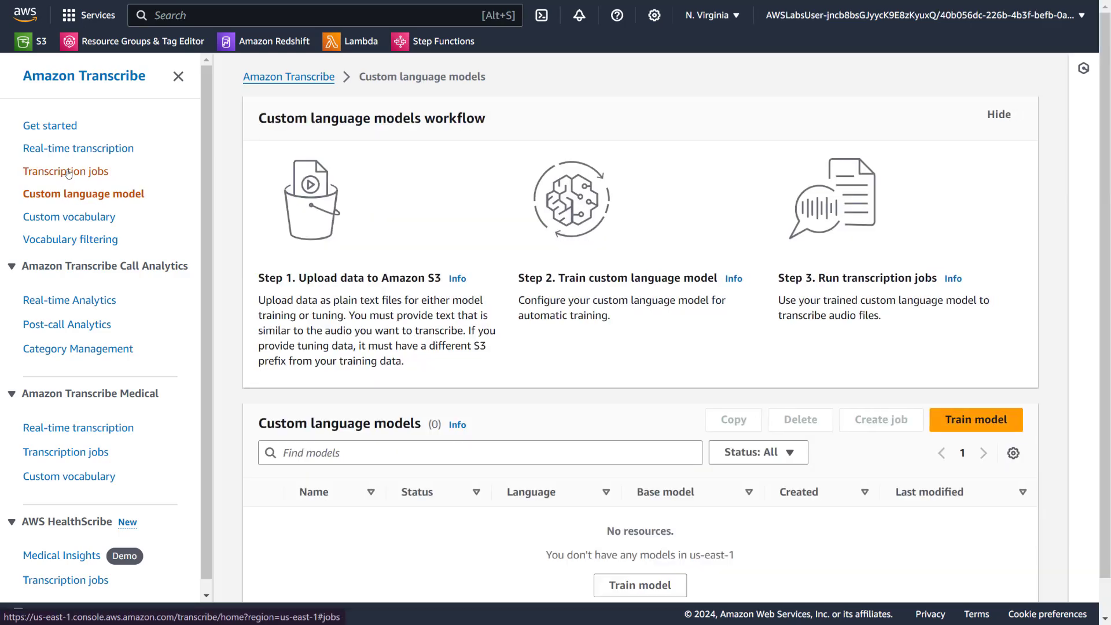
click(59, 172)
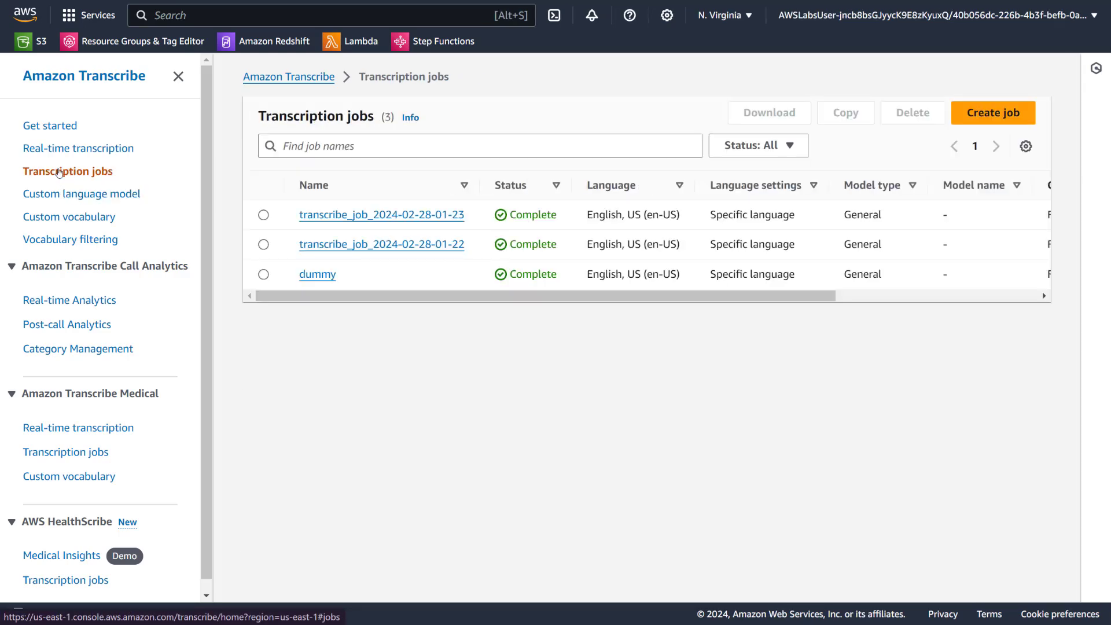
click(318, 80)
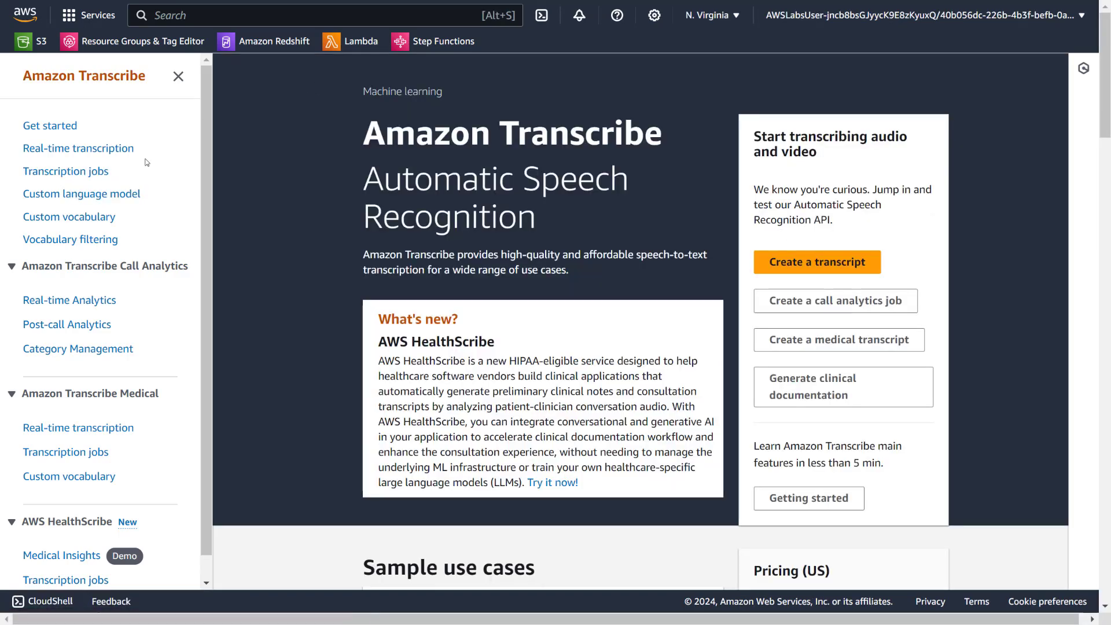
click(72, 172)
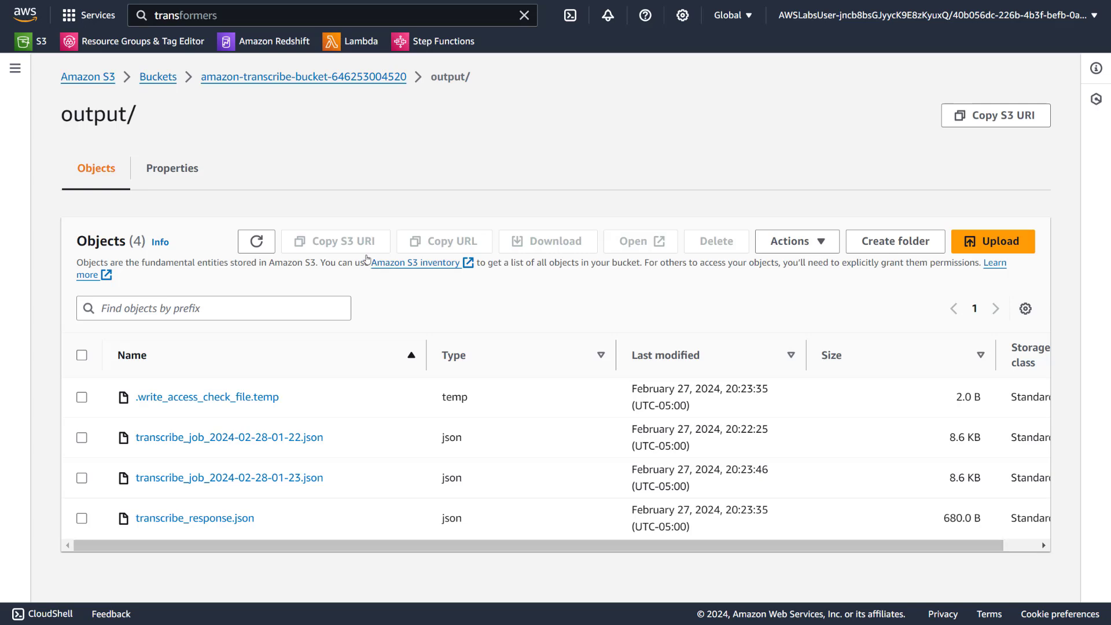
- Refresh the object list of the S3 output/ folder and reread the lab's DIY instructions
click(256, 241)
click(260, 240)
key(alt+Tab)
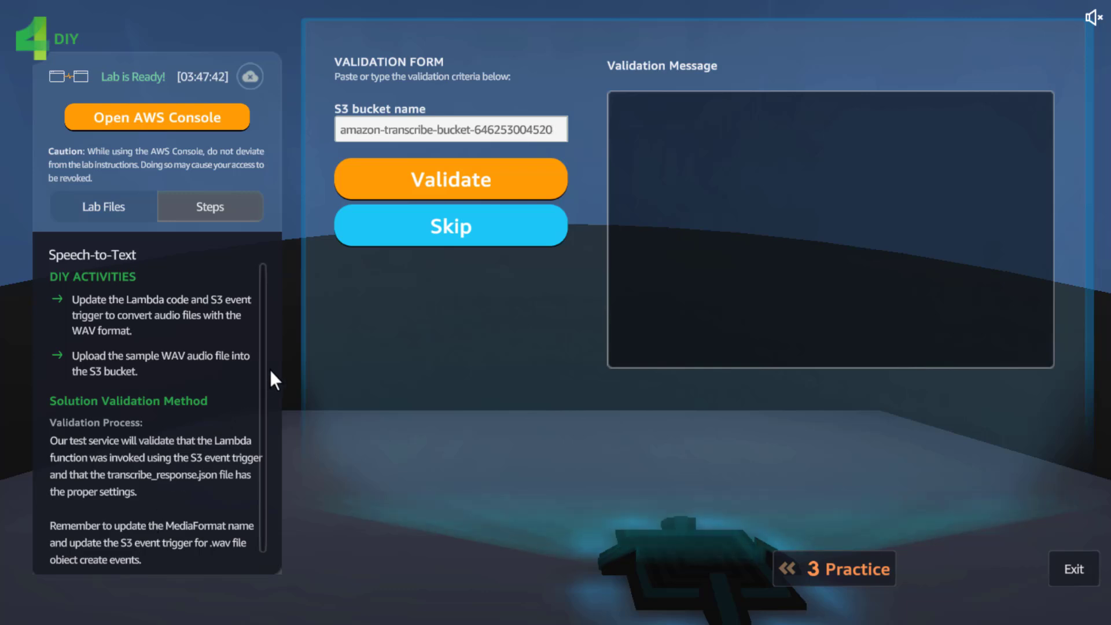
scroll(266, 373, down, 1)
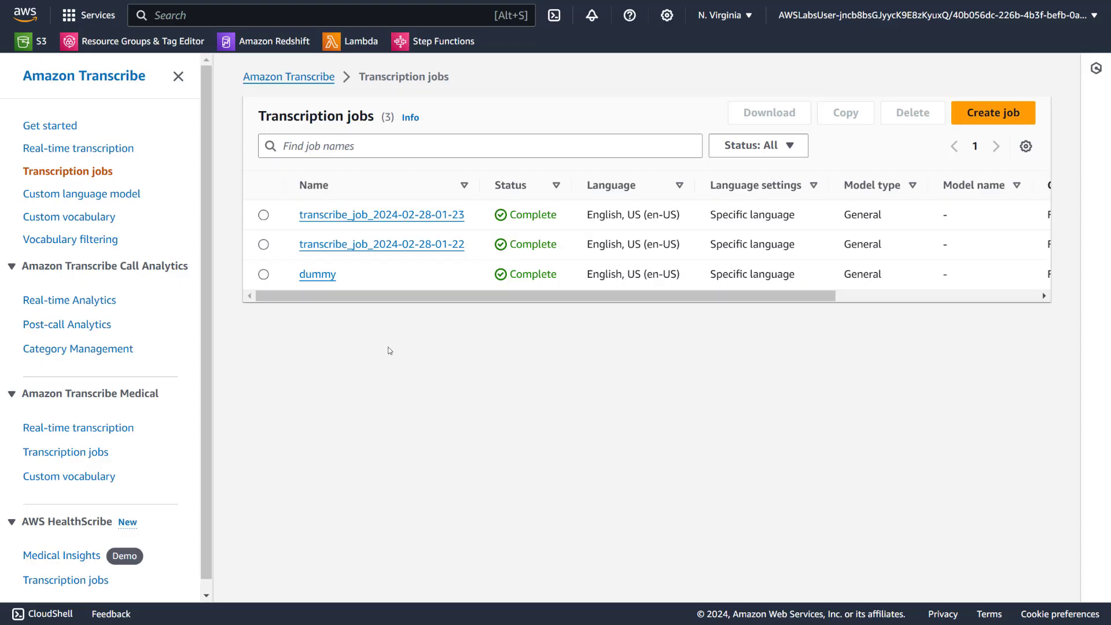
- Check the Amazon Transcribe job list and the S3 output/ folder once more for new results
click(44, 152)
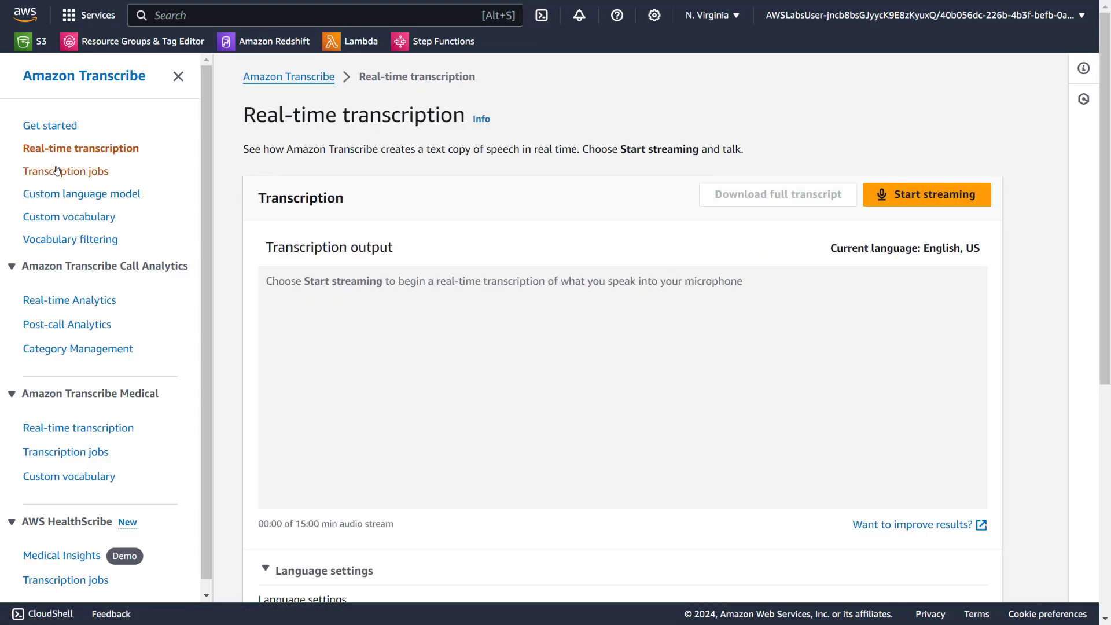
click(61, 169)
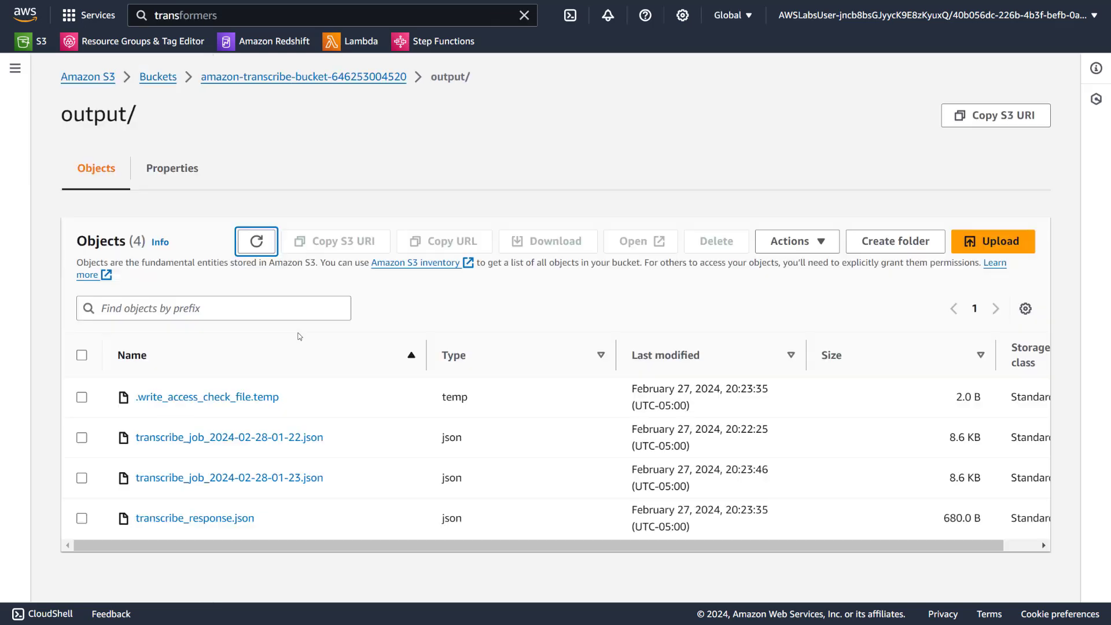
click(257, 252)
- Permanently delete sample_transcribe_3.wav and sample_transcribe_4.wav from the transcribe bucket's input/ folder
click(301, 77)
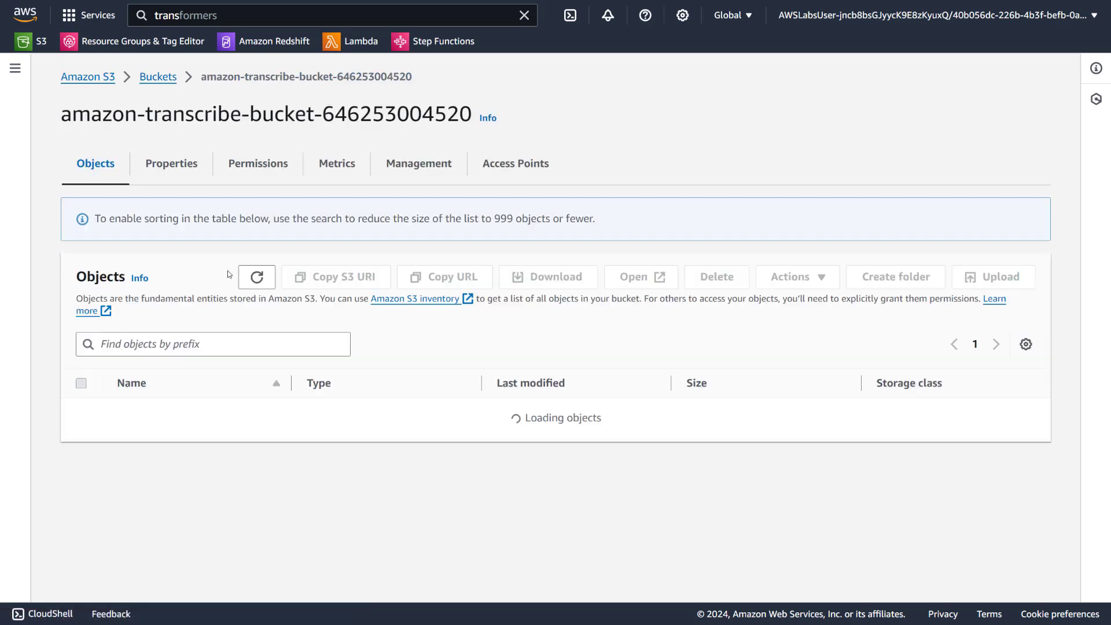
click(152, 366)
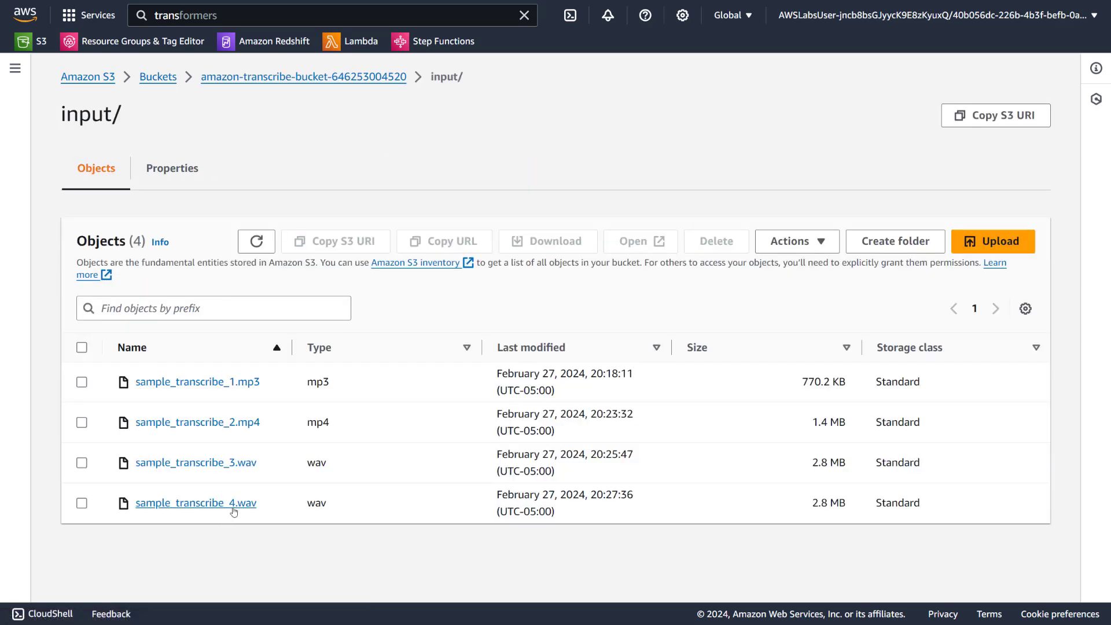
click(81, 462)
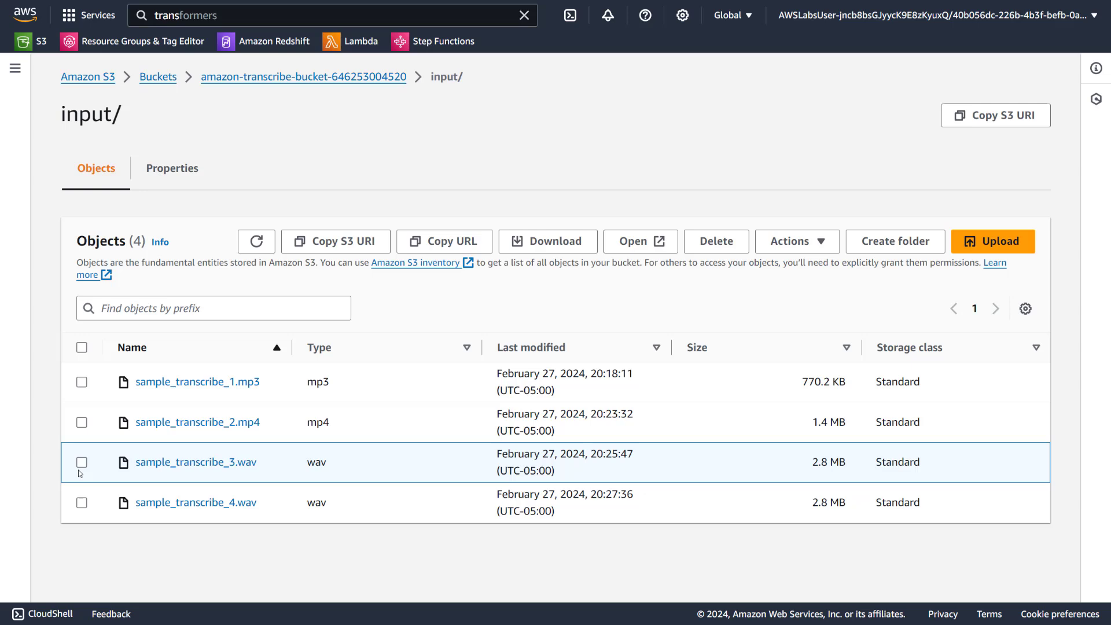
click(81, 502)
click(718, 241)
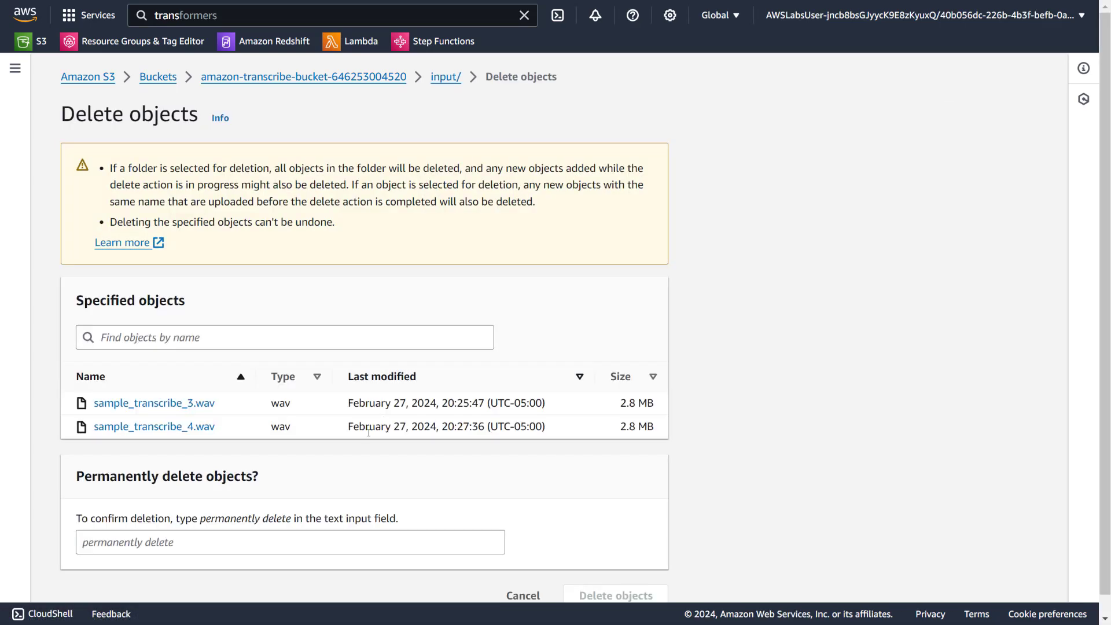
drag(200, 522, 293, 522)
key(ctrl+c)
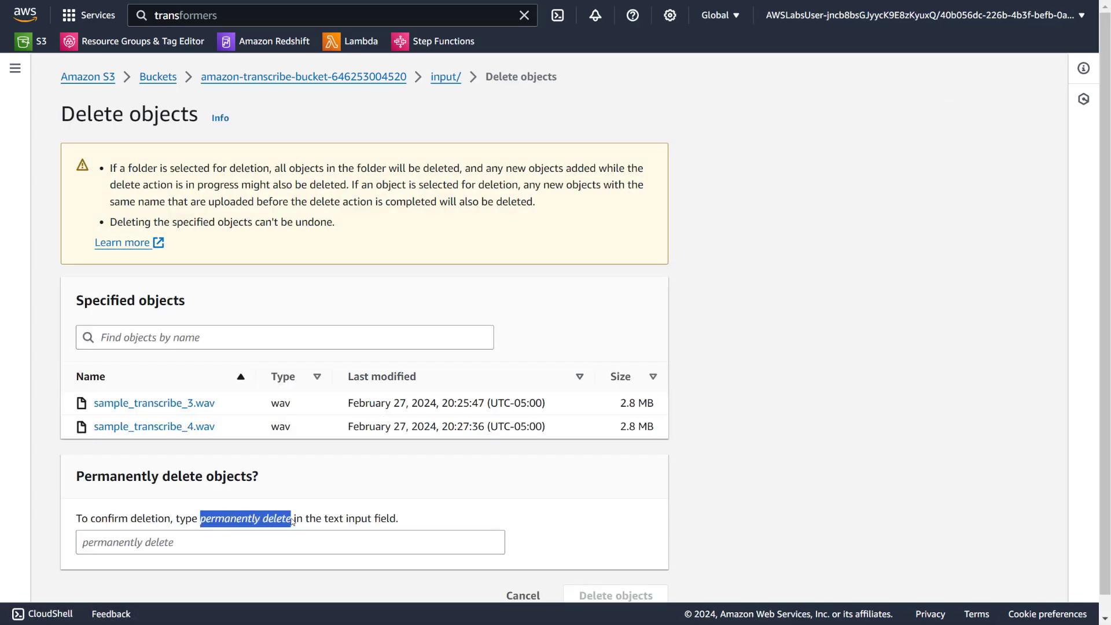
click(340, 545)
key(ctrl+v)
click(639, 596)
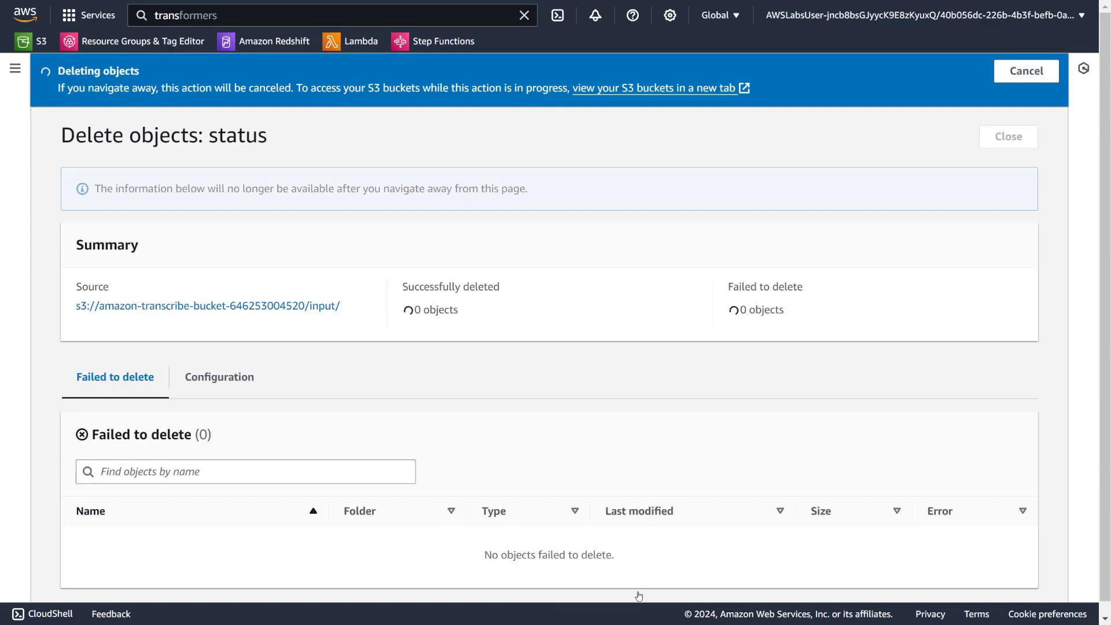
click(1008, 136)
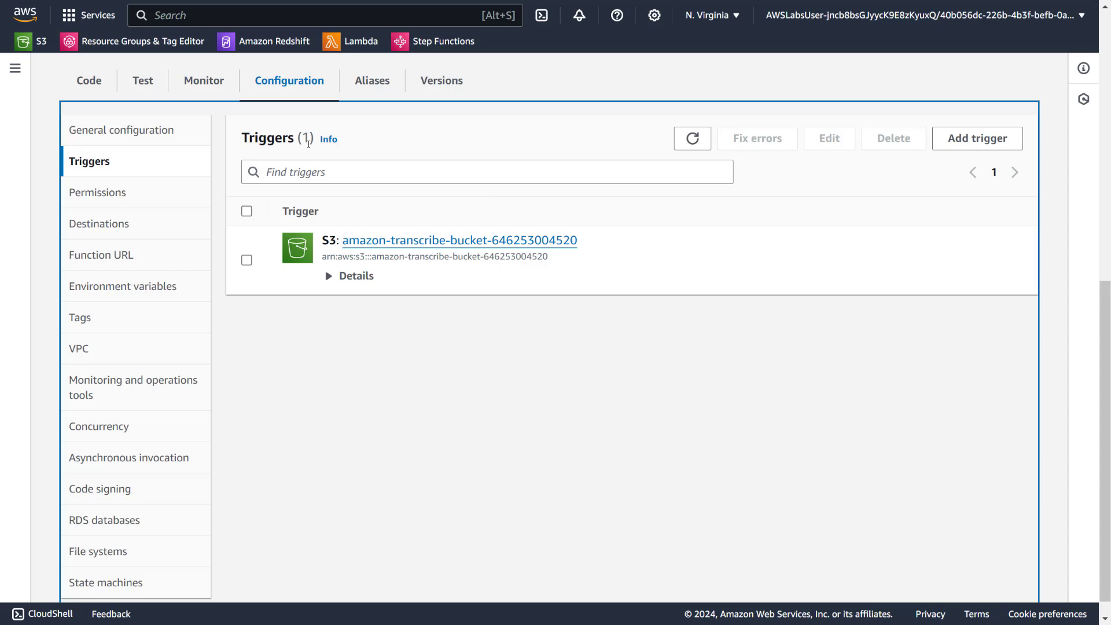
- Return to the Lambda function and check the MediaFormat value of the transcription job call in lambda_function
scroll(225, 250, up, 5)
scroll(225, 250, down, 3)
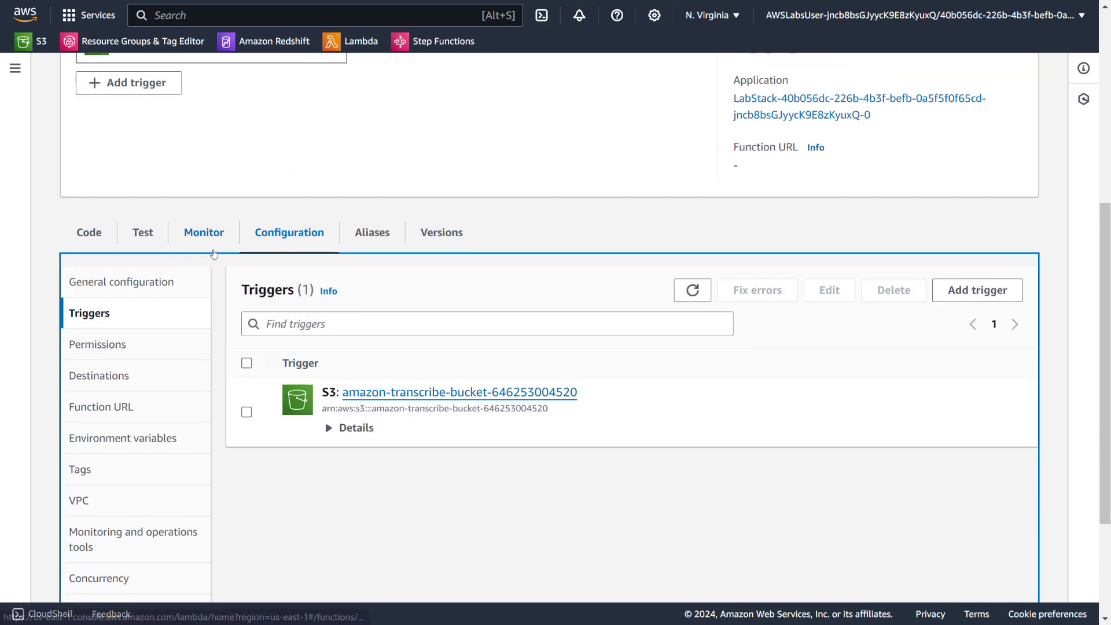
click(204, 231)
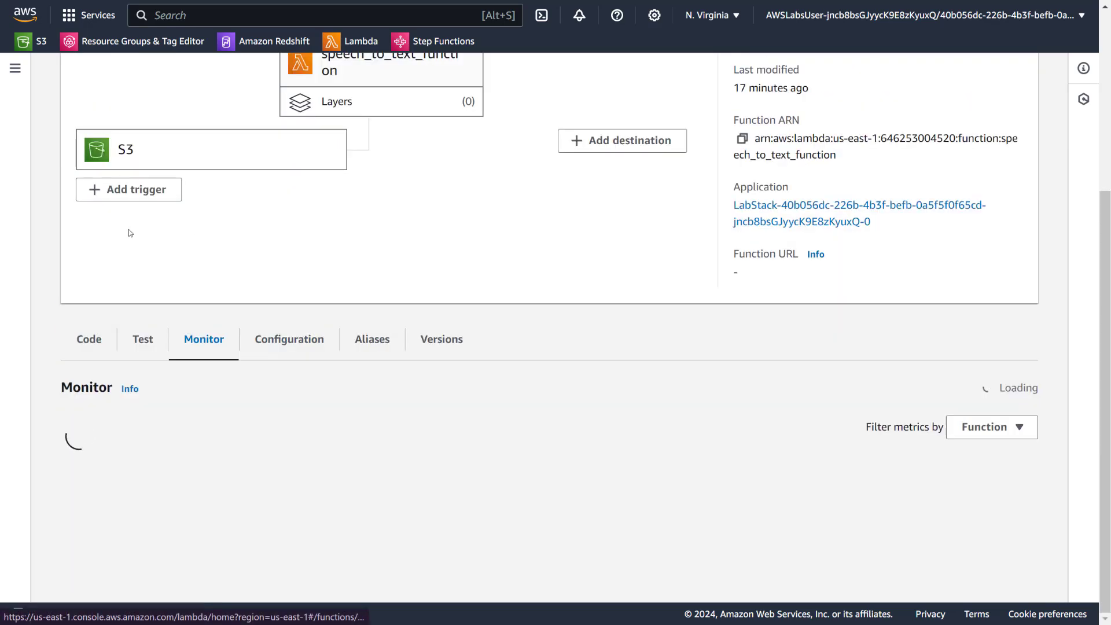
click(86, 346)
scroll(285, 405, down, 4)
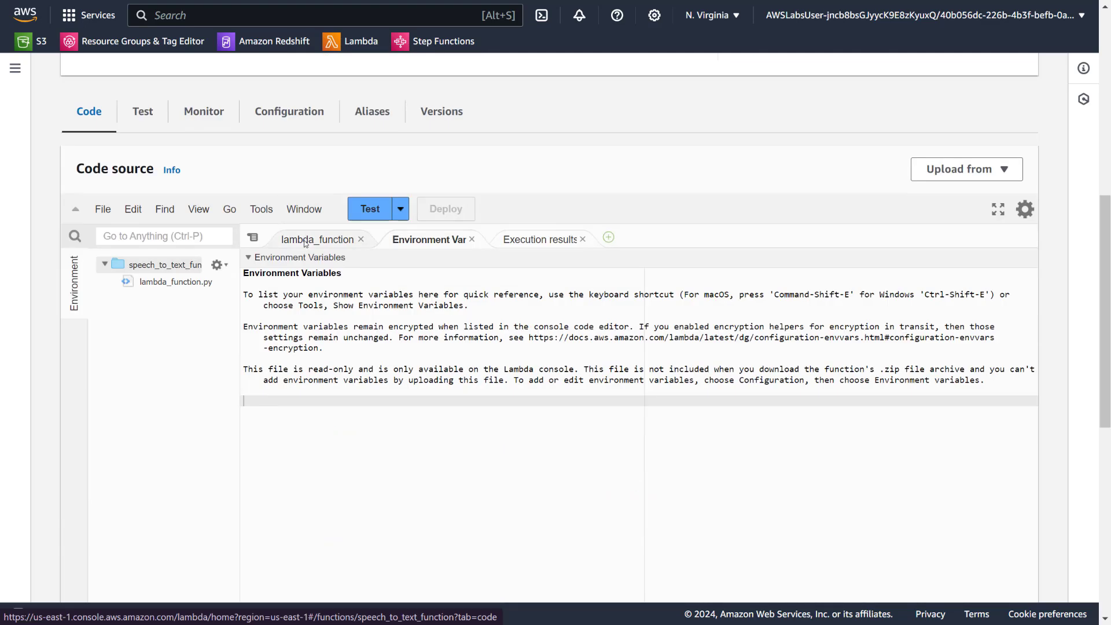
scroll(482, 366, down, 8)
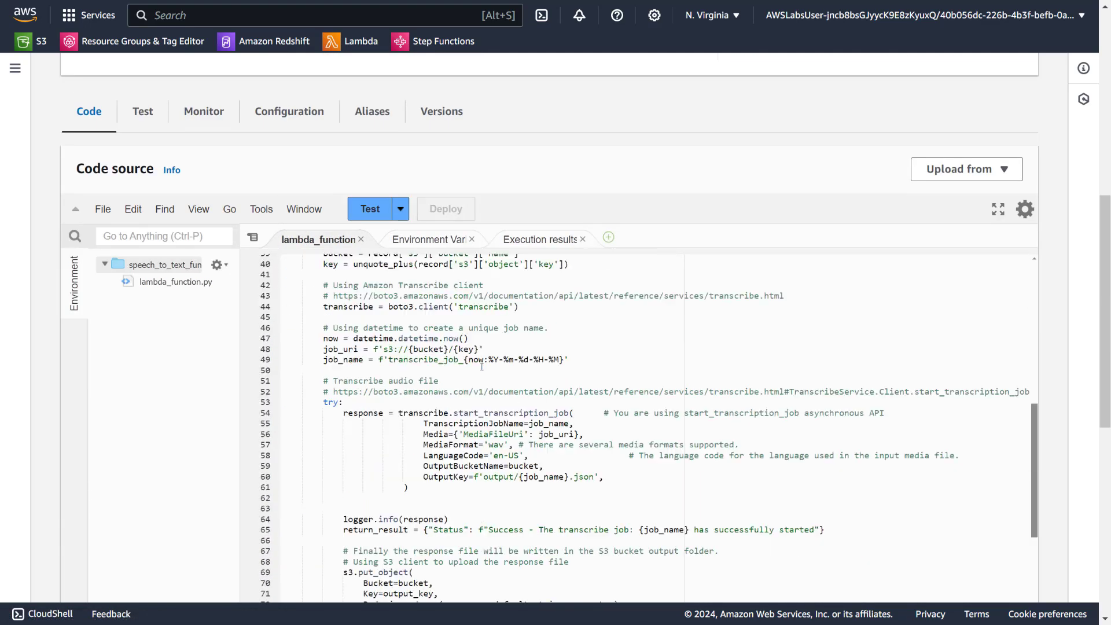
double_click(501, 444)
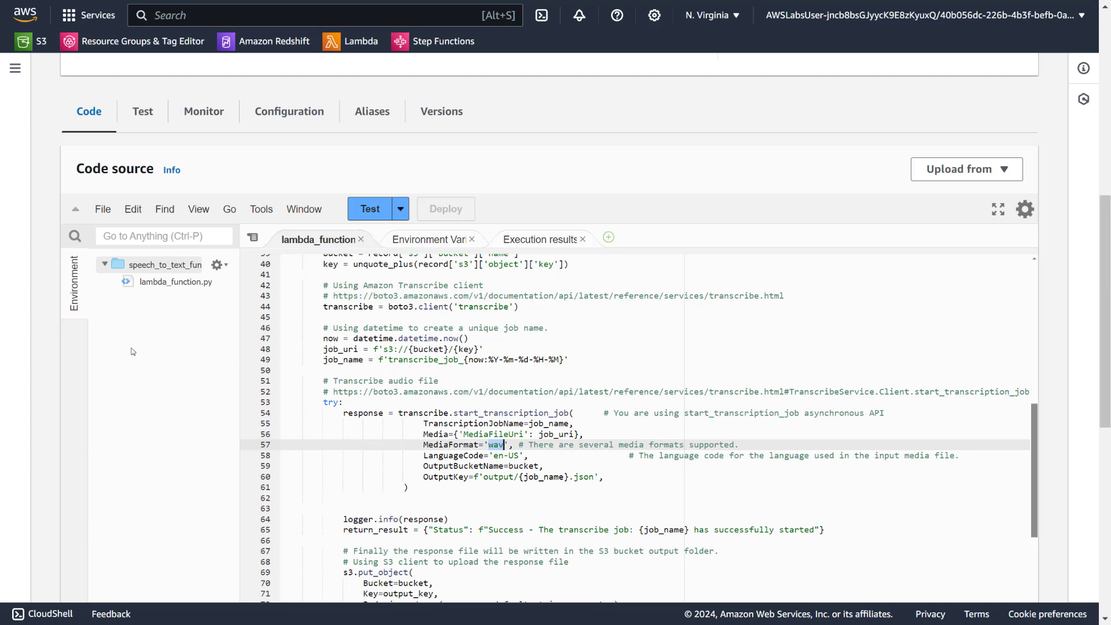
- Delete the remaining S3 trigger of speech_to_text_function
scroll(347, 376, up, 12)
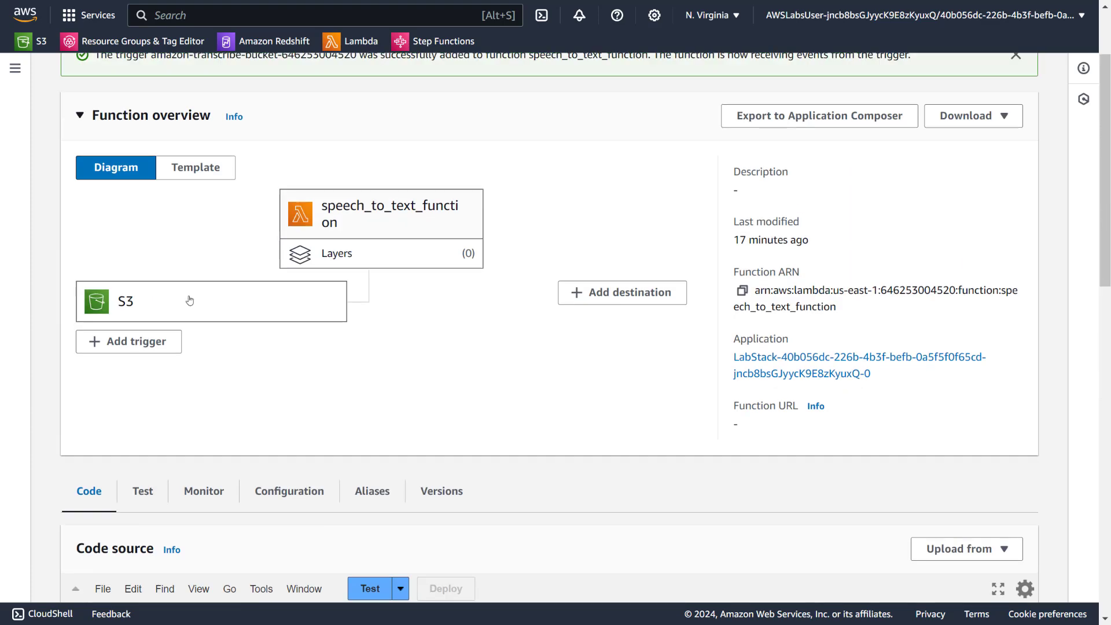
click(190, 301)
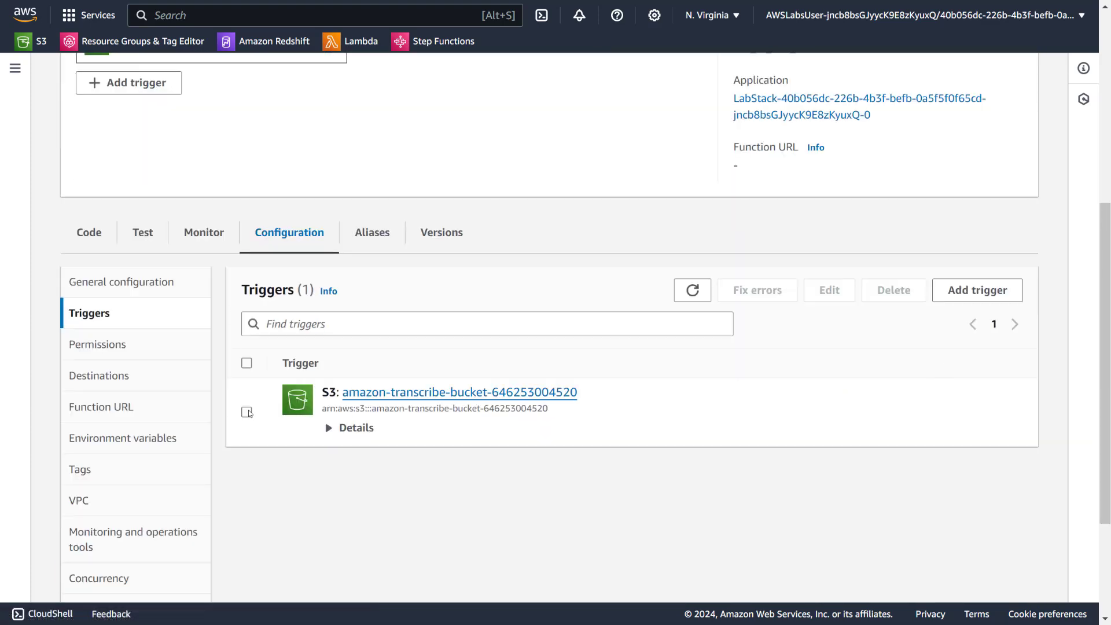
click(247, 413)
click(893, 290)
click(746, 386)
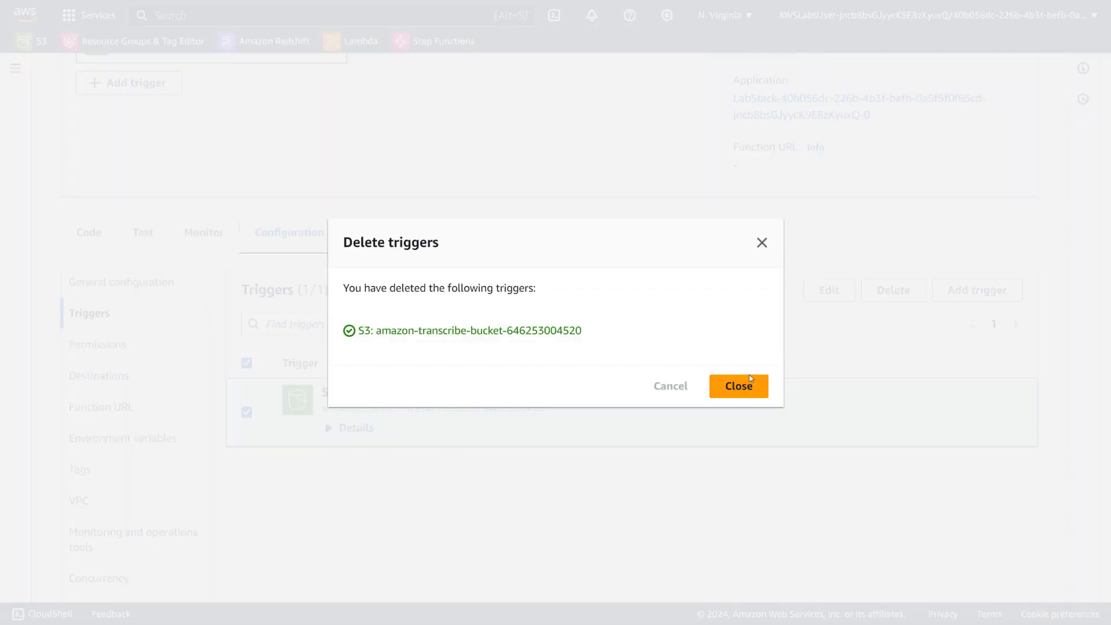
click(735, 387)
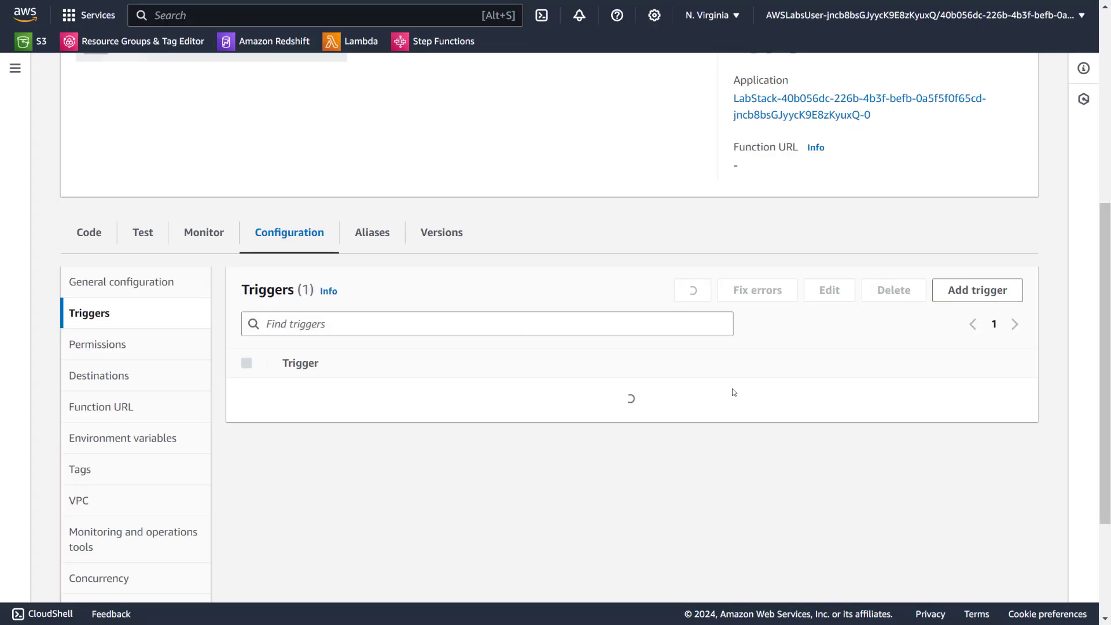
- Start a new trigger for the function with S3 as the source and the transcribe bucket as its bucket
scroll(303, 389, up, 5)
scroll(166, 383, down, 5)
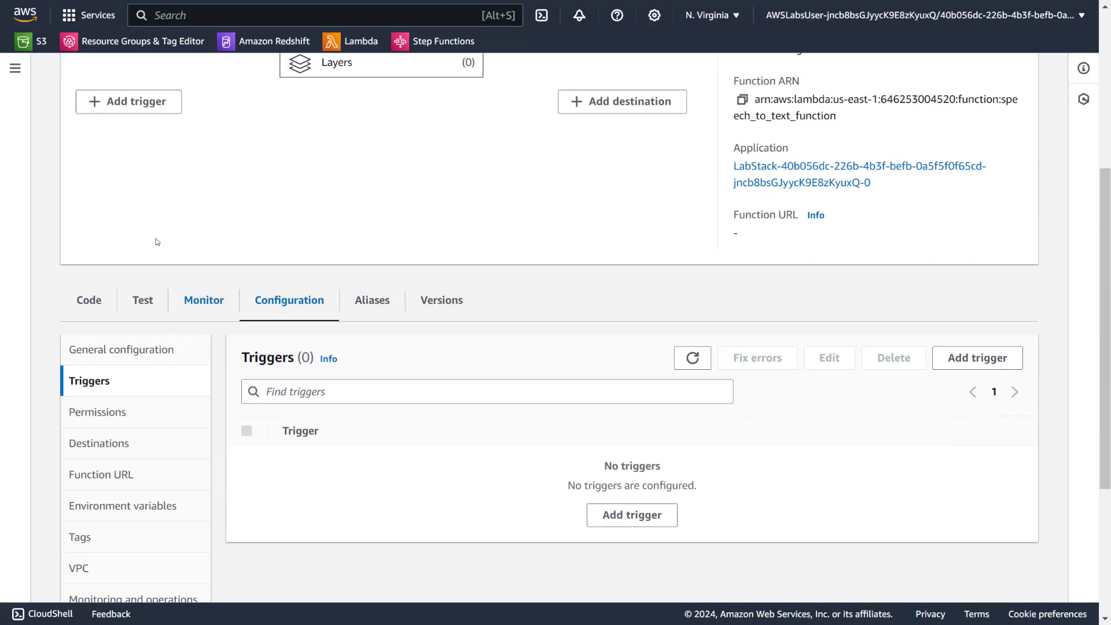
click(134, 99)
click(395, 221)
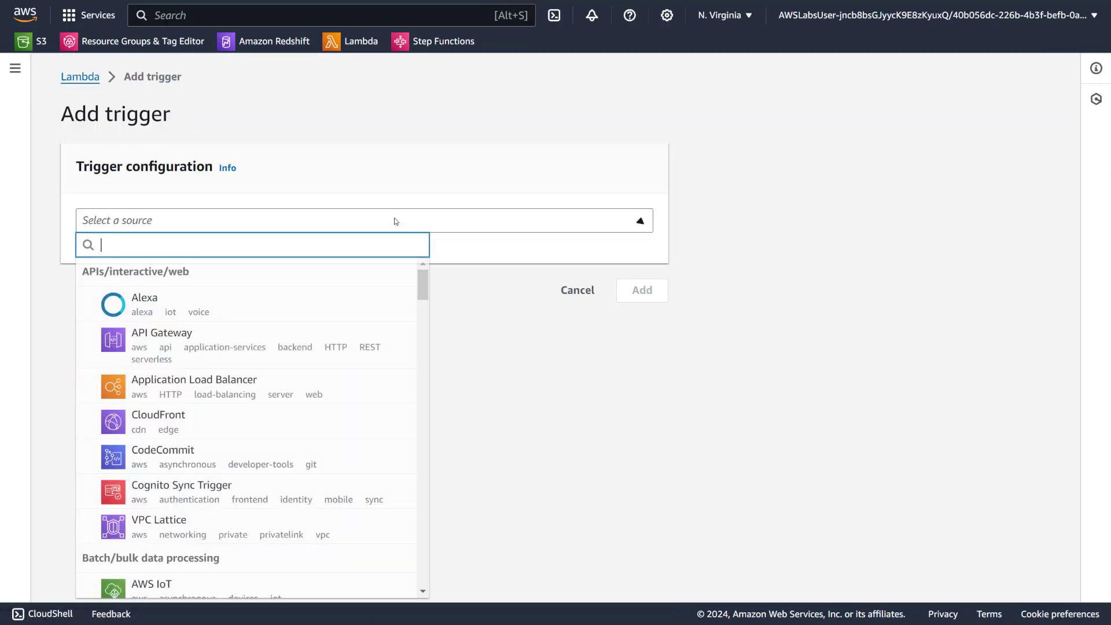
text(s3)
click(194, 310)
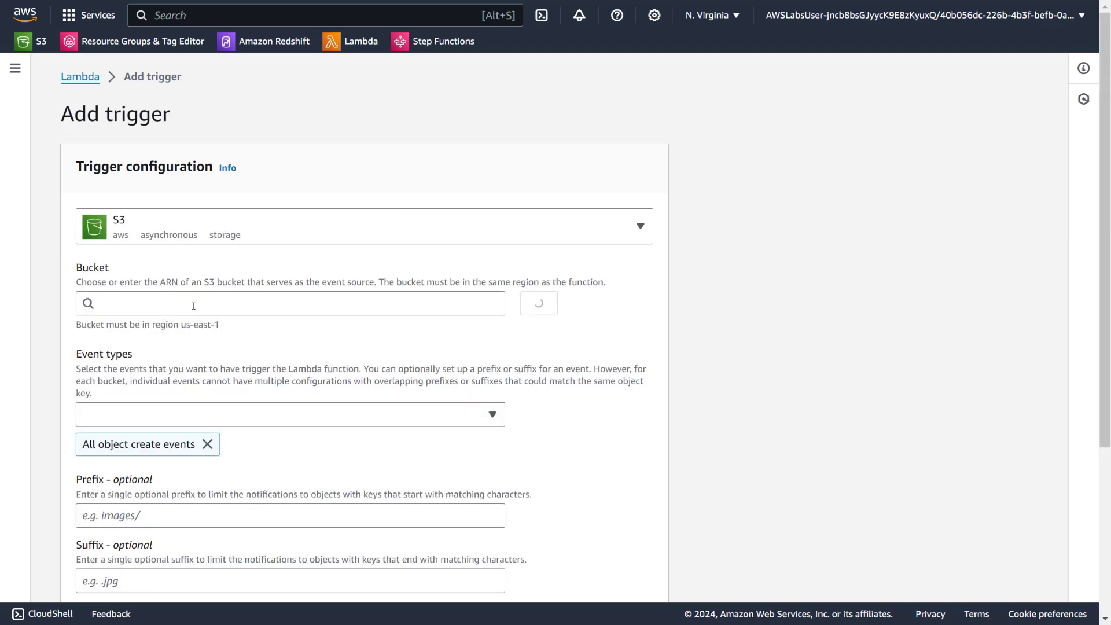
click(195, 306)
click(160, 327)
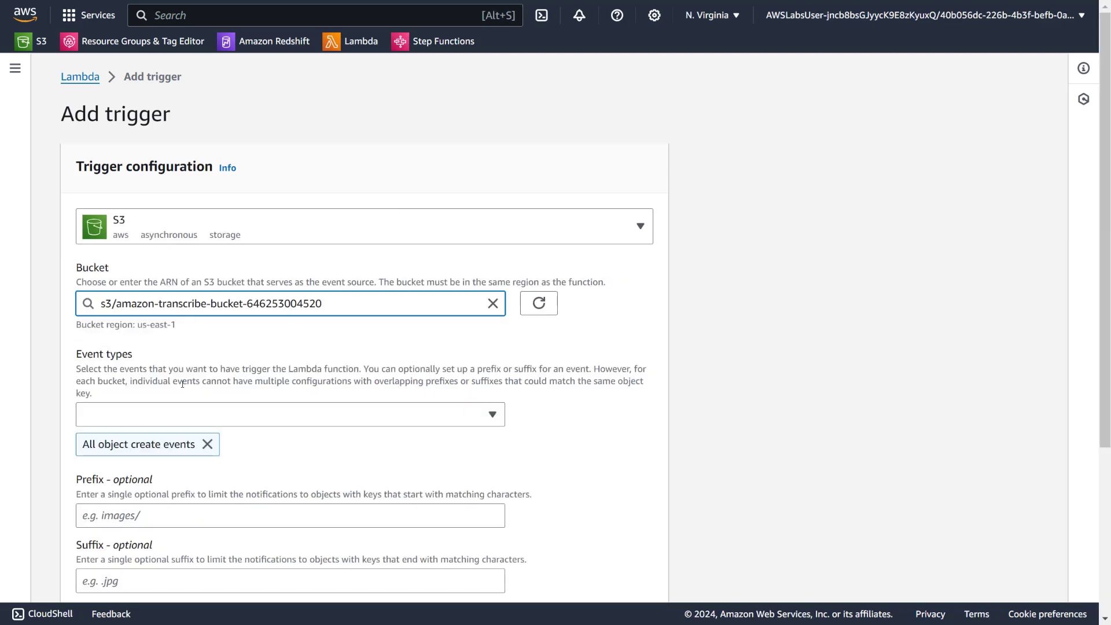
- Set the trigger's event types to the whole object-create group: All object create events, PUT, POST, COPY and Multipart upload completed
click(183, 414)
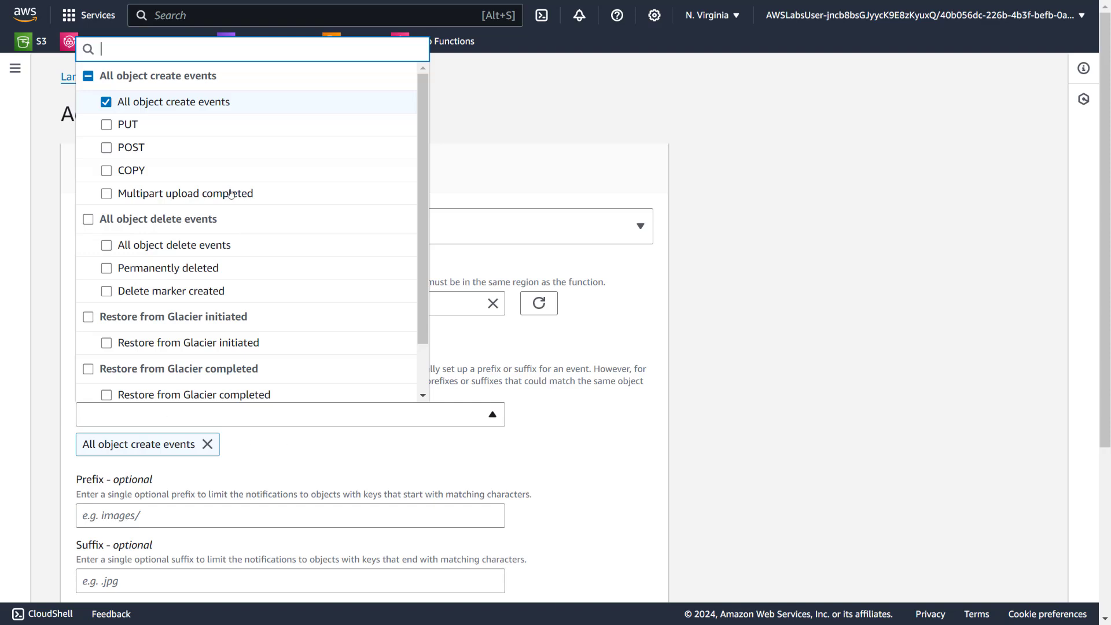
click(88, 77)
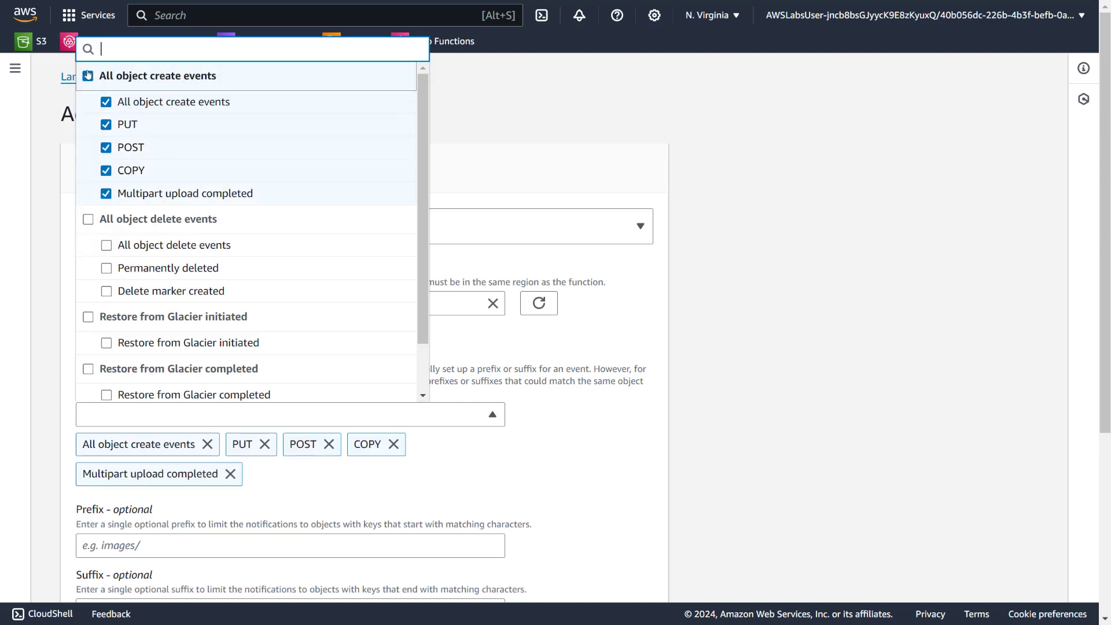
click(88, 77)
click(88, 77)
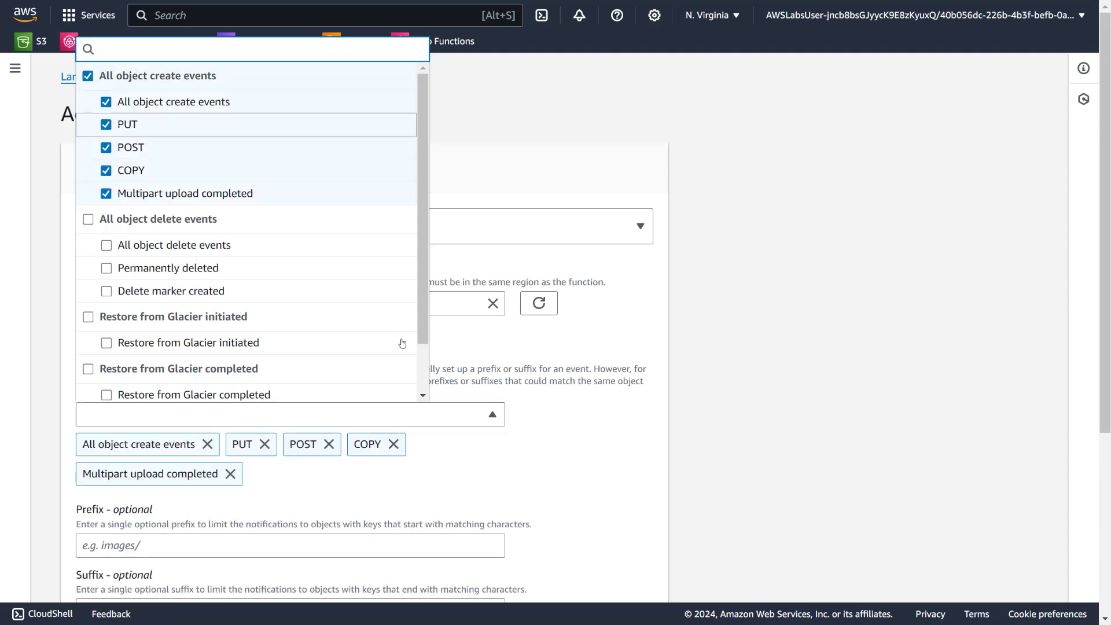
- Add the trigger with prefix input/, suffix .wav and the recursive invocation acknowledgement accepted
click(542, 480)
scroll(537, 460, down, 1)
scroll(537, 460, down, 4)
click(210, 393)
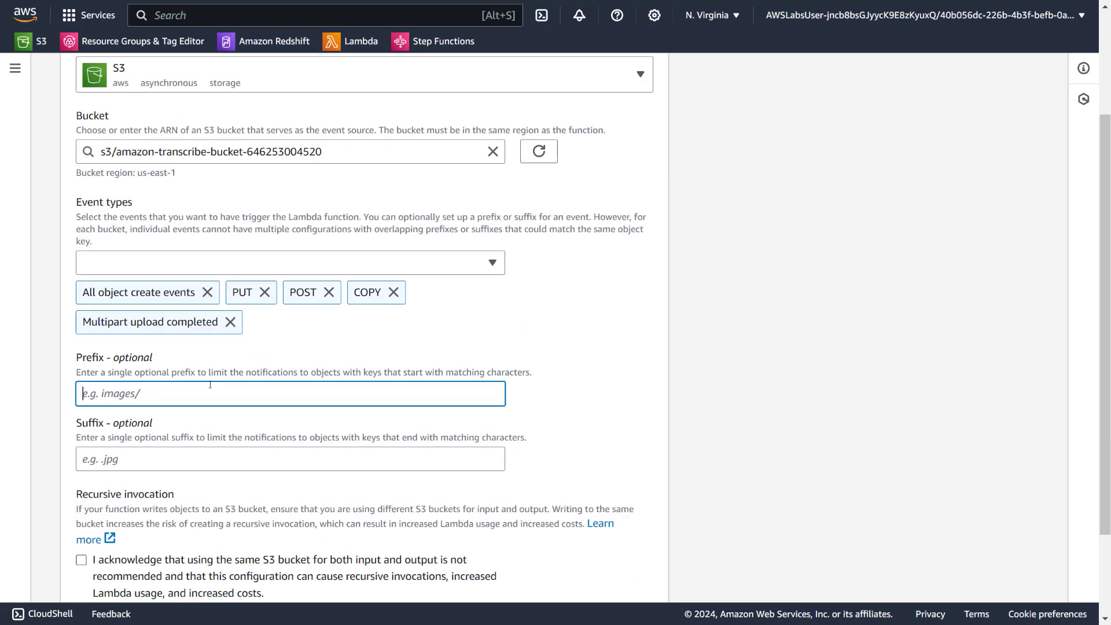
text(ut/)
scroll(202, 356, down, 2)
click(170, 349)
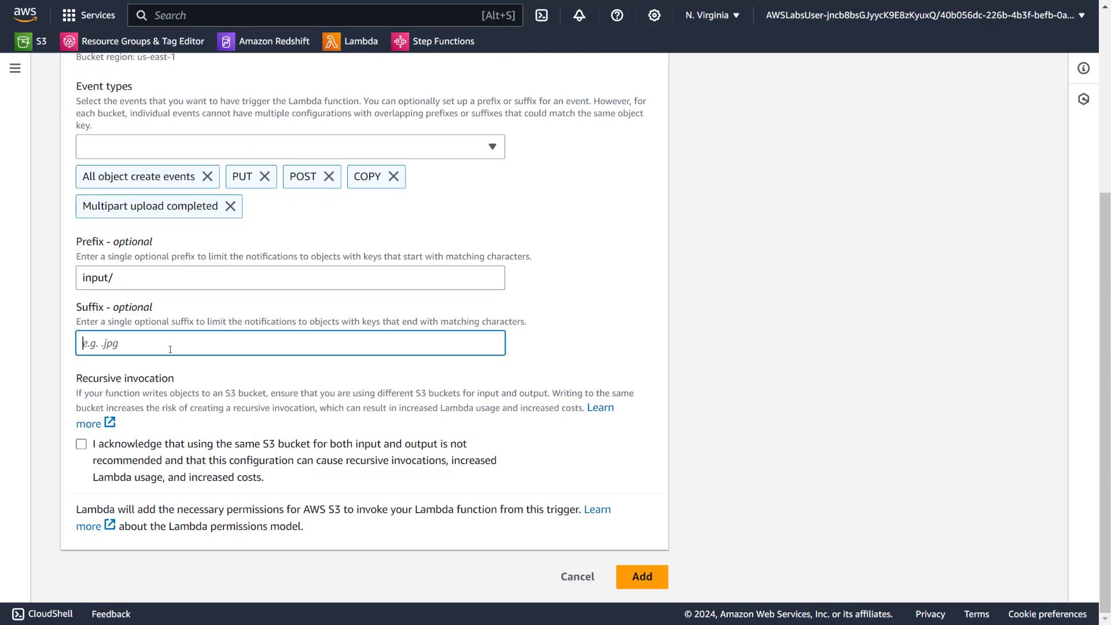
text(.wav)
click(81, 444)
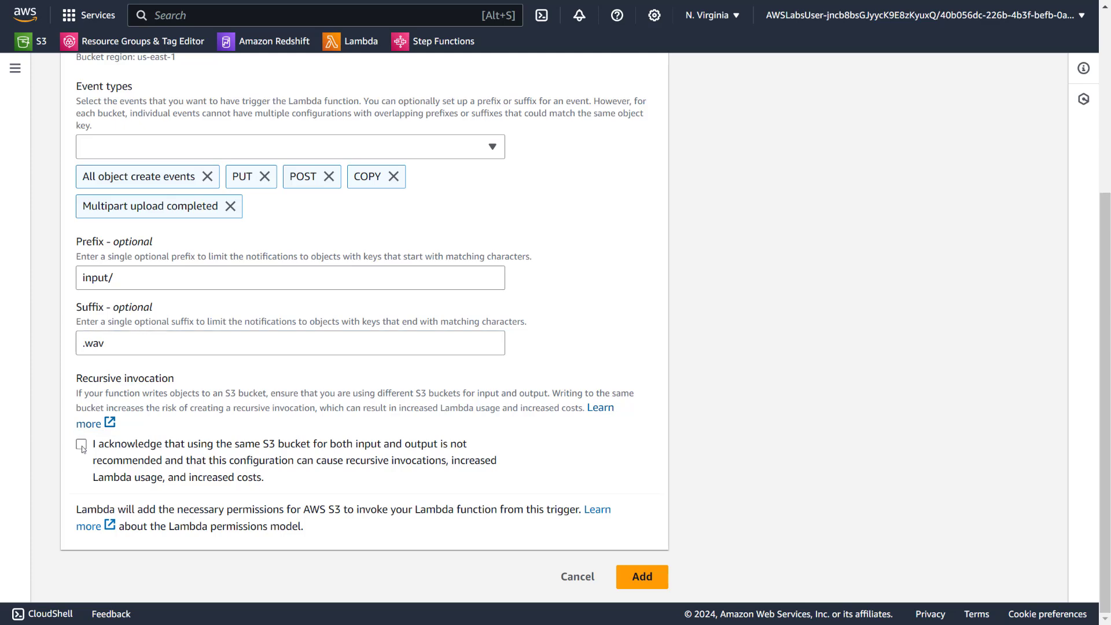
click(642, 583)
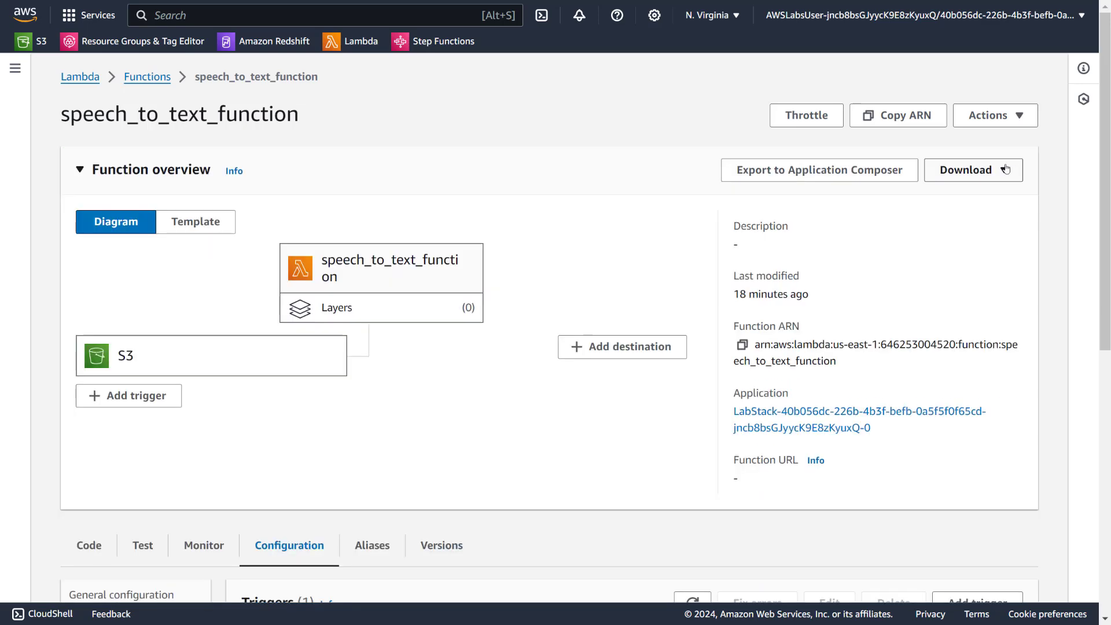
- Review the function's source code, checking the handler's transcription job call and the environment variables
scroll(370, 295, down, 5)
click(203, 242)
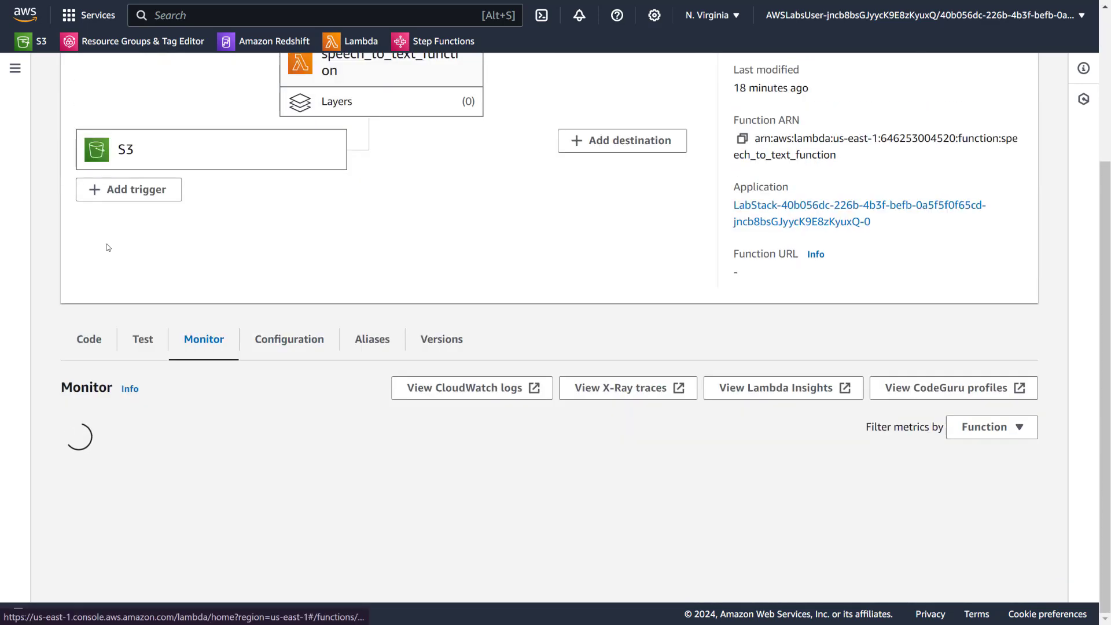
click(90, 342)
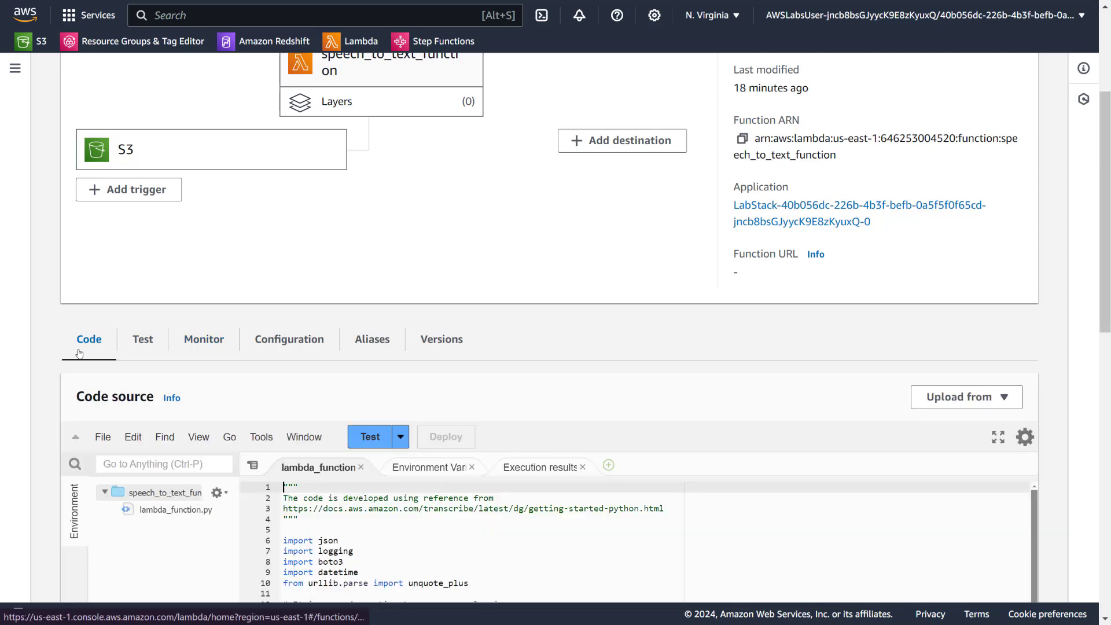
scroll(370, 521, down, 4)
scroll(175, 497, down, 5)
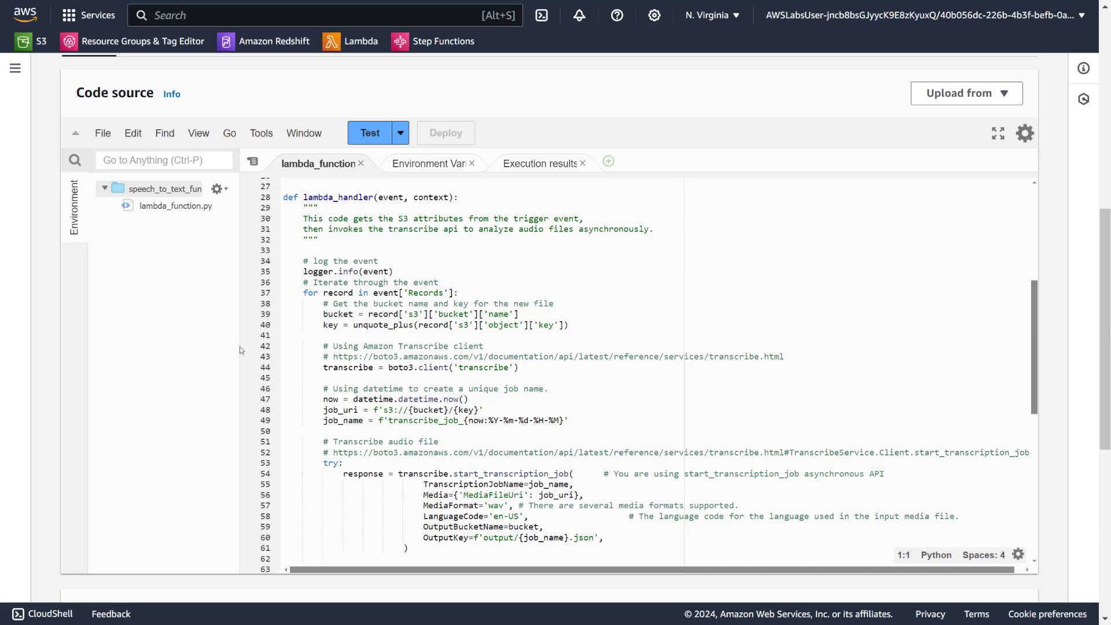
key(ctrl+shift+e)
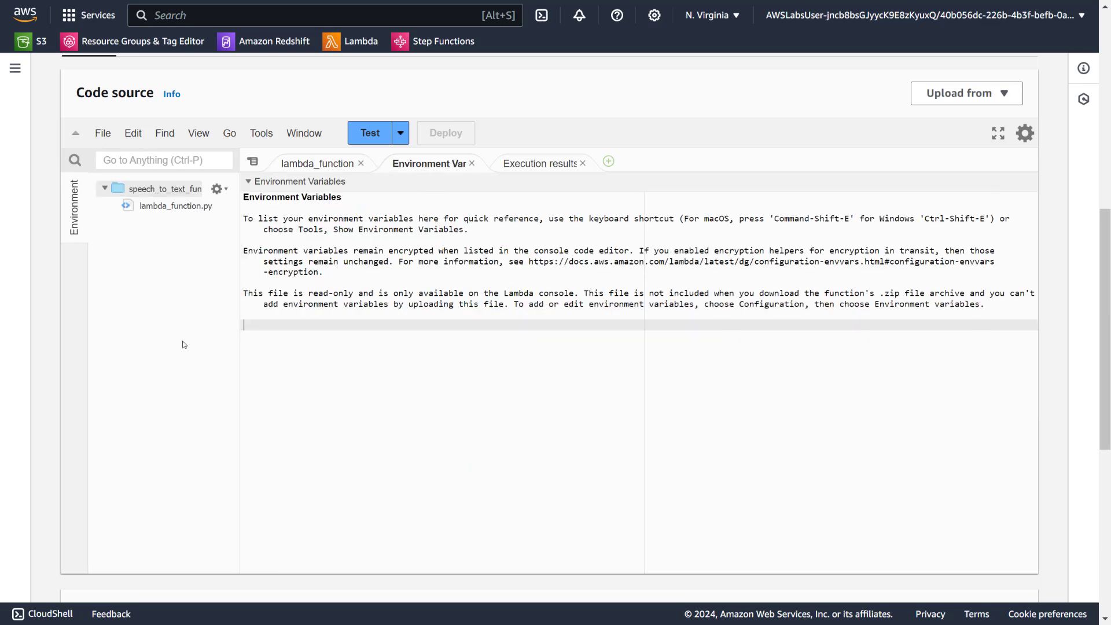
scroll(540, 376, up, 8)
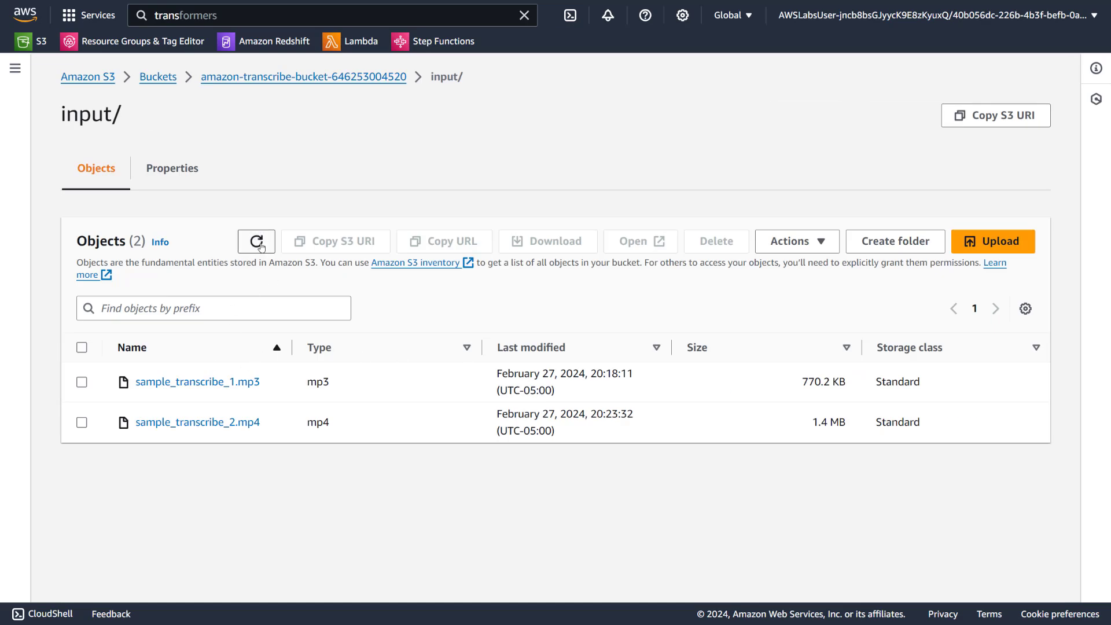
- Upload sample_transcribe_4.wav to the input folder of the transcribe bucket in S3
click(260, 245)
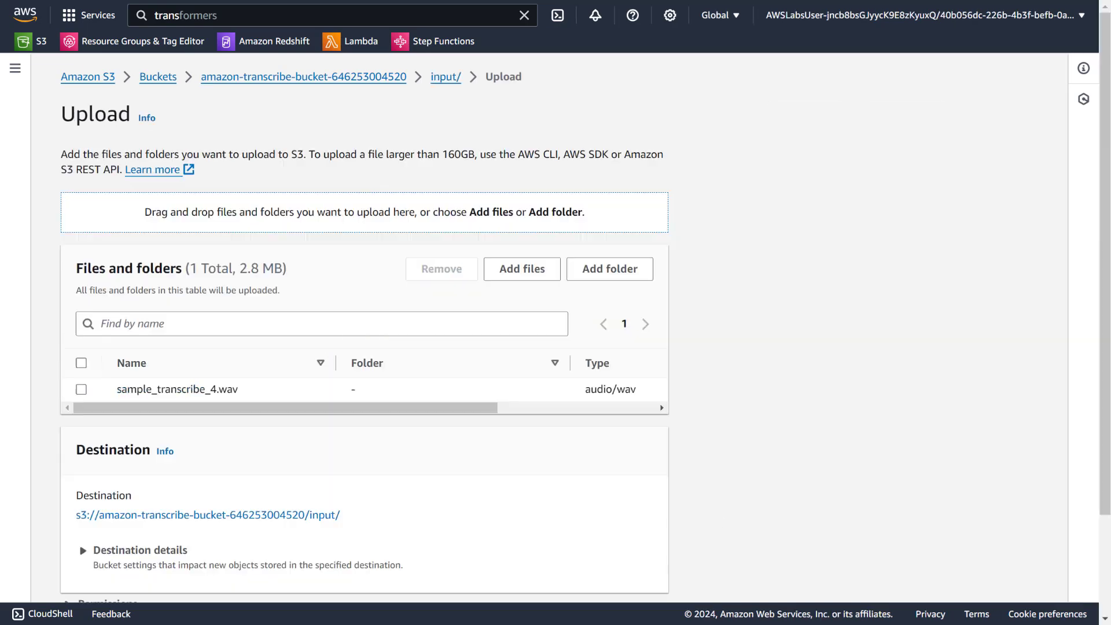
scroll(261, 395, down, 2)
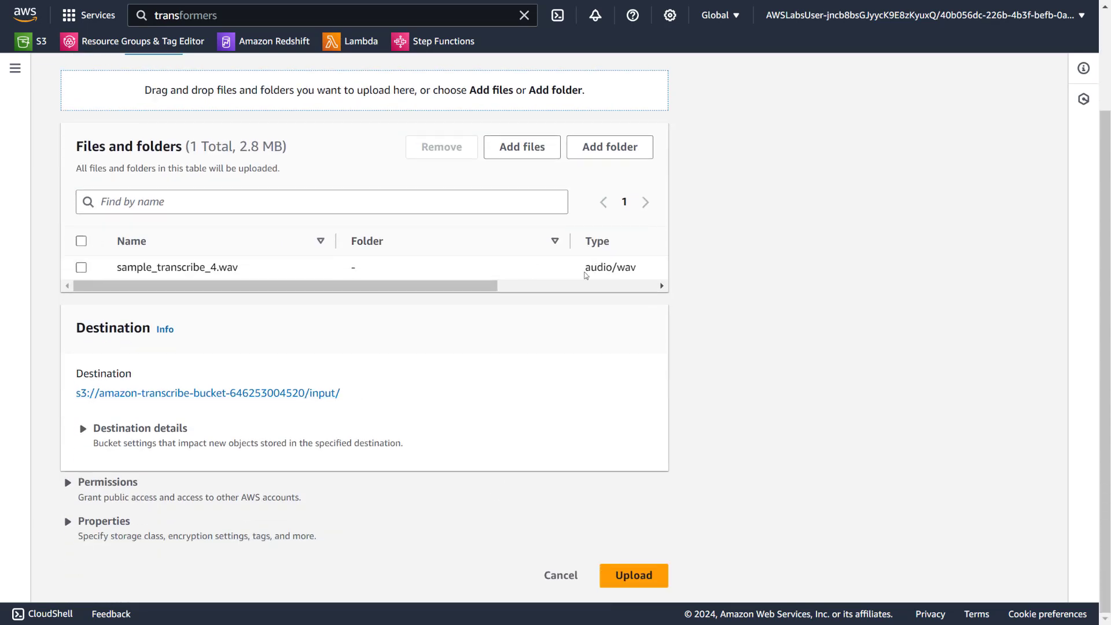
drag(586, 275, 638, 272)
click(645, 575)
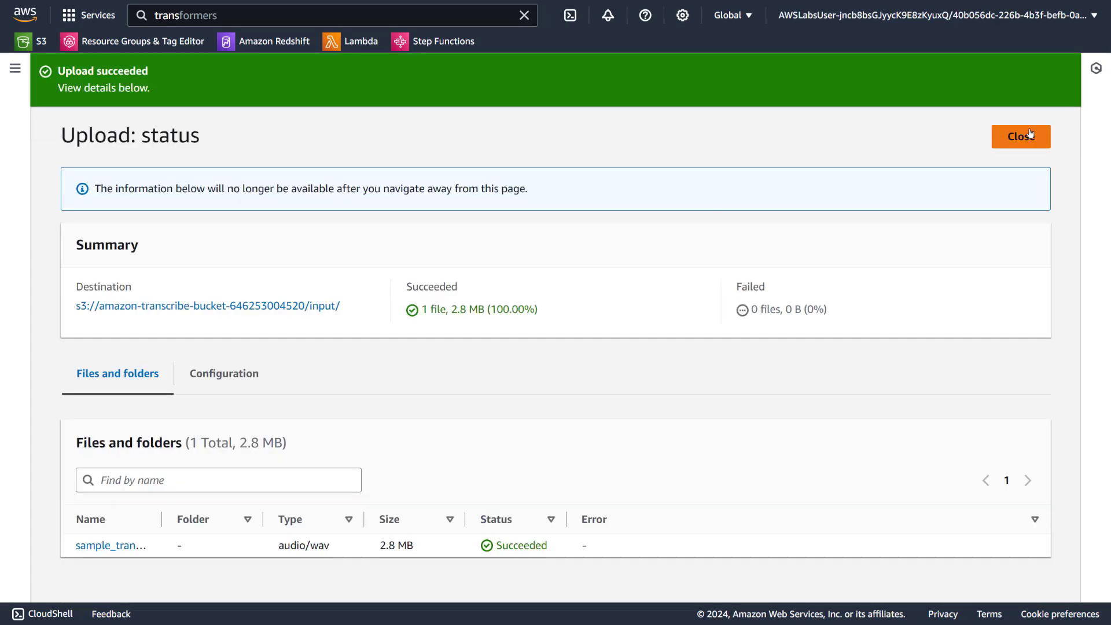
click(1030, 136)
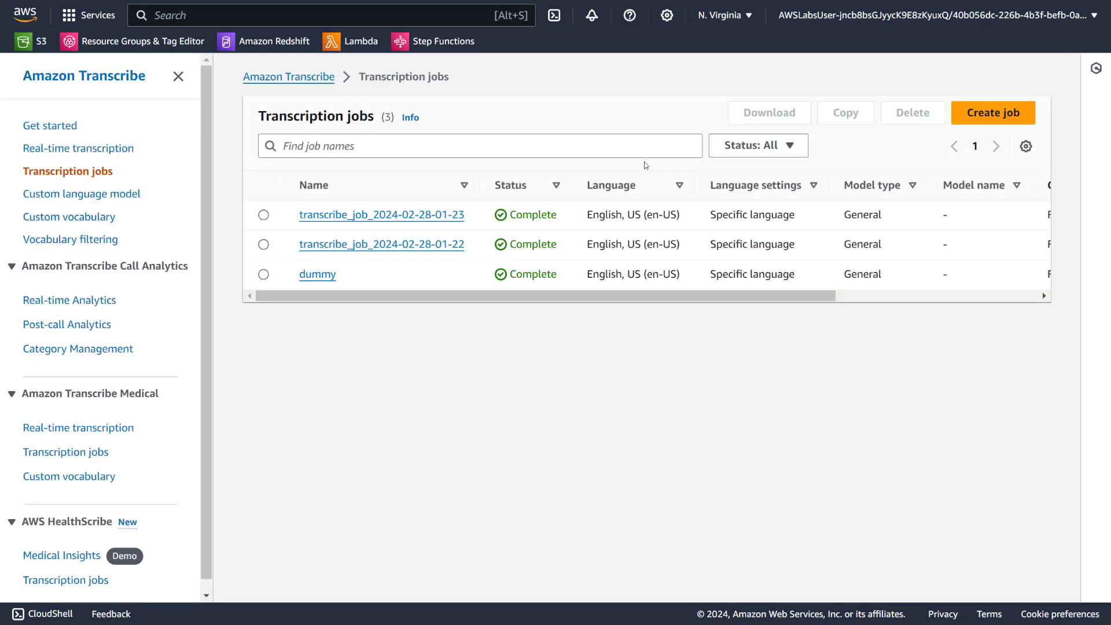
- Switch to Amazon Transcribe and reload the transcription jobs list to check the status of the newest job
click(74, 194)
click(73, 173)
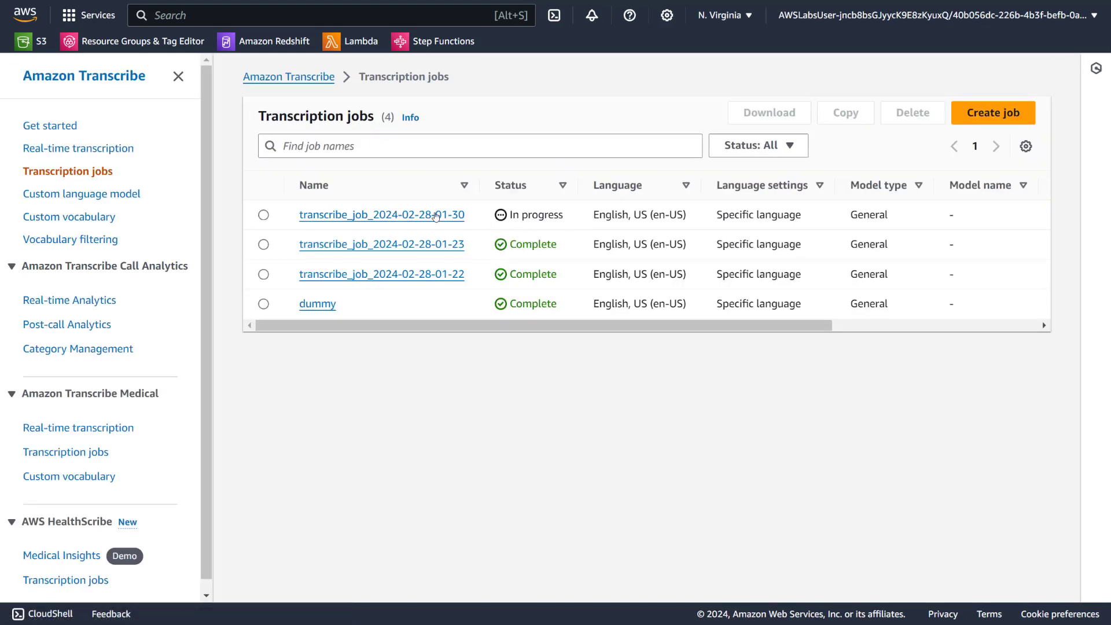
click(46, 155)
click(67, 171)
click(110, 150)
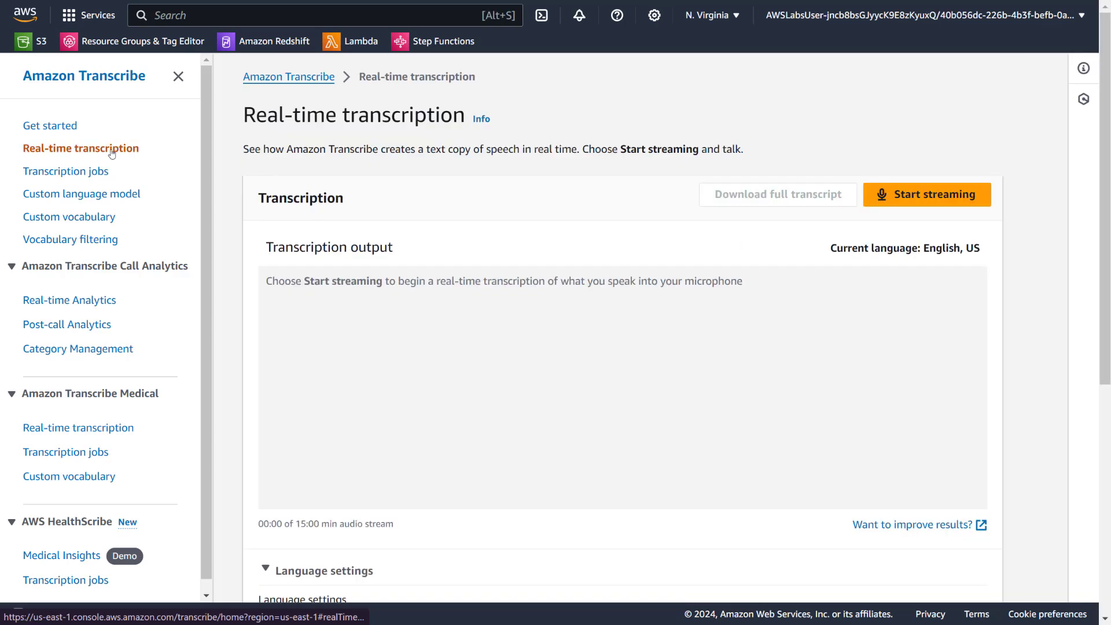
click(87, 169)
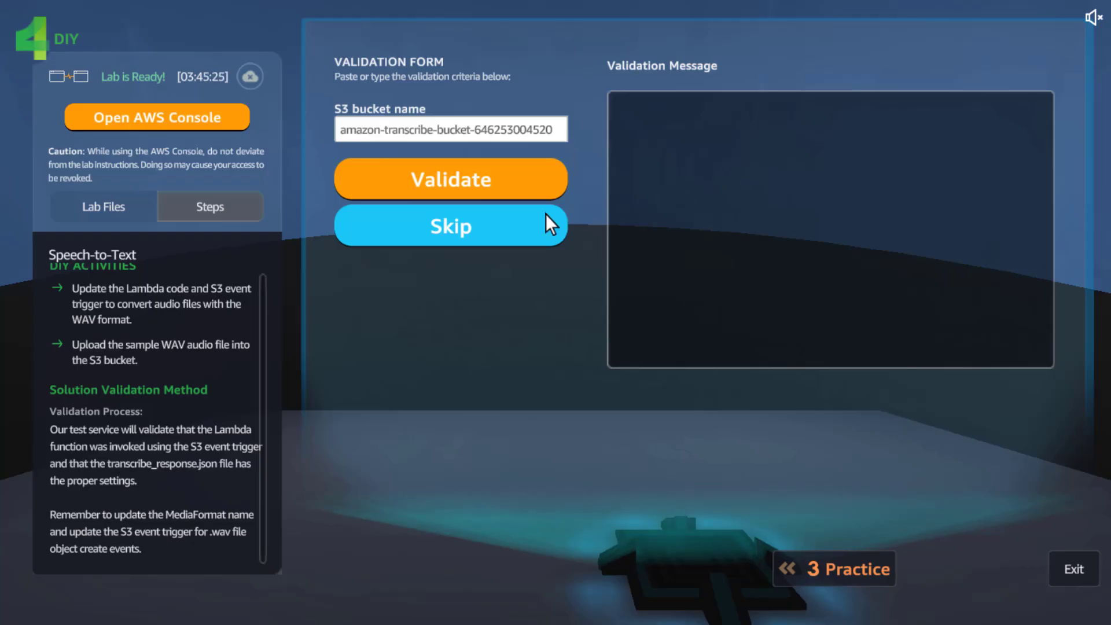
- Validate the DIY solution in Cloud Quest with the transcribe bucket's name
click(532, 181)
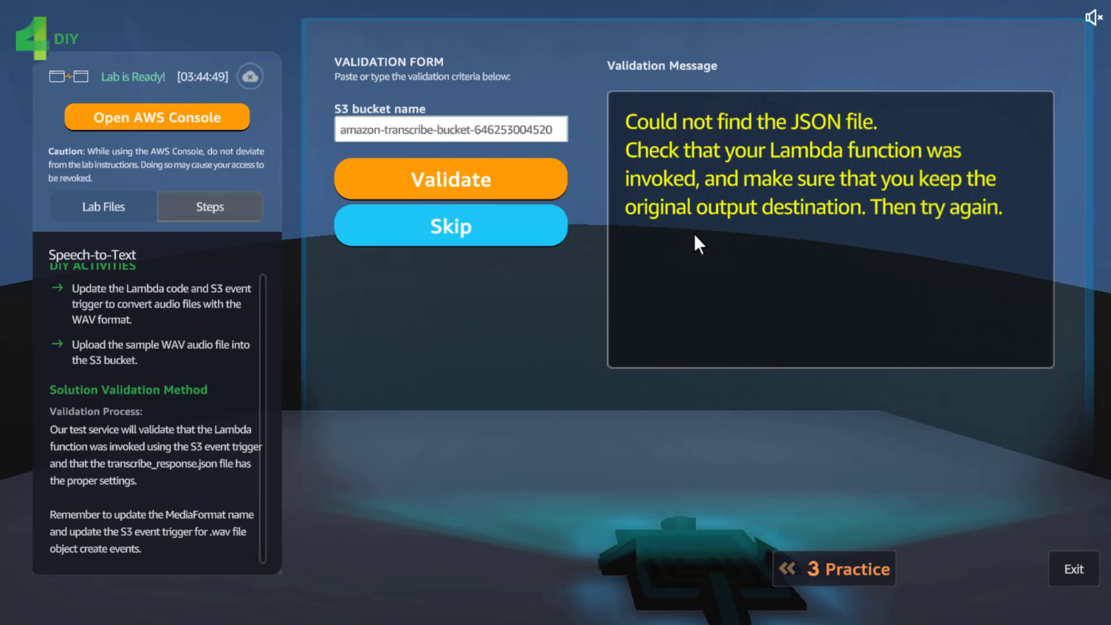
- Return to S3 and check the transcribe bucket's output folder for the transcription file, refreshing the object list
key(alt+Tab)
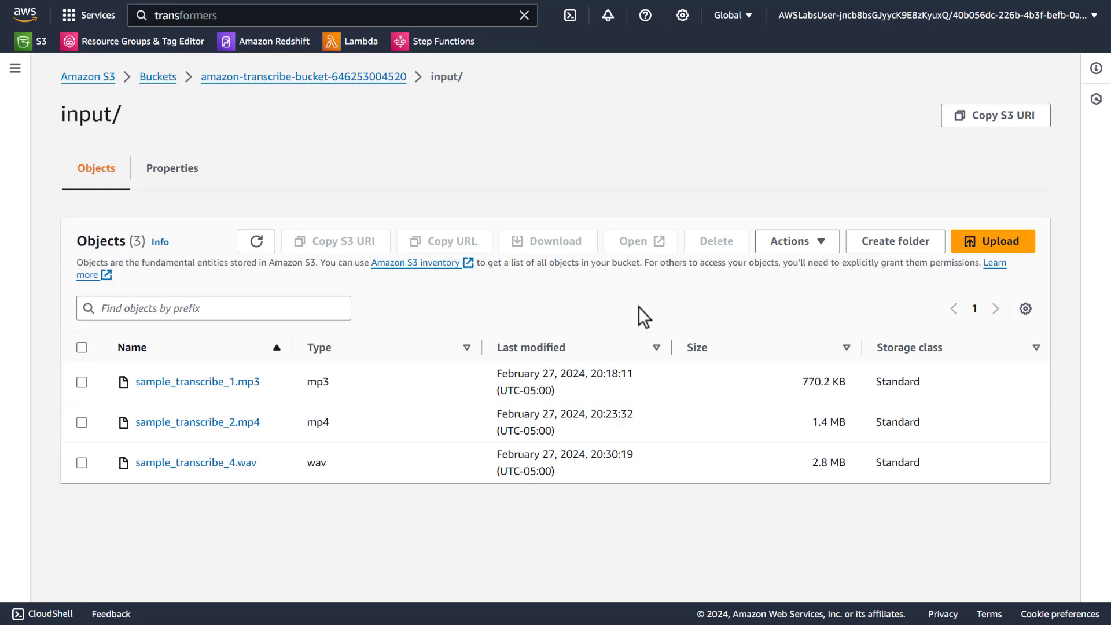
click(319, 80)
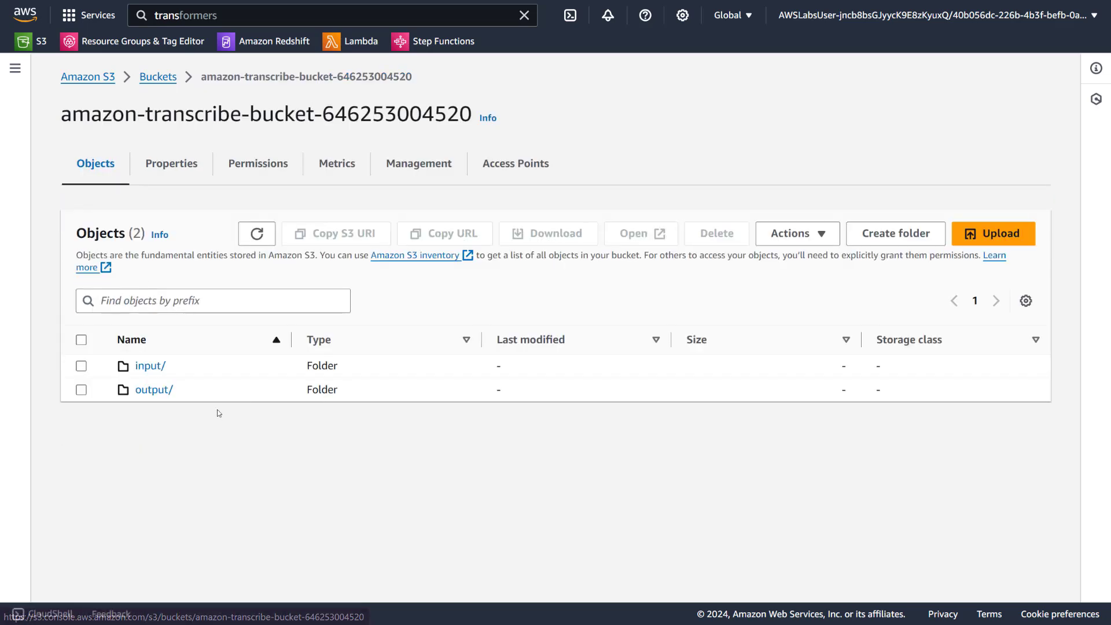
click(154, 390)
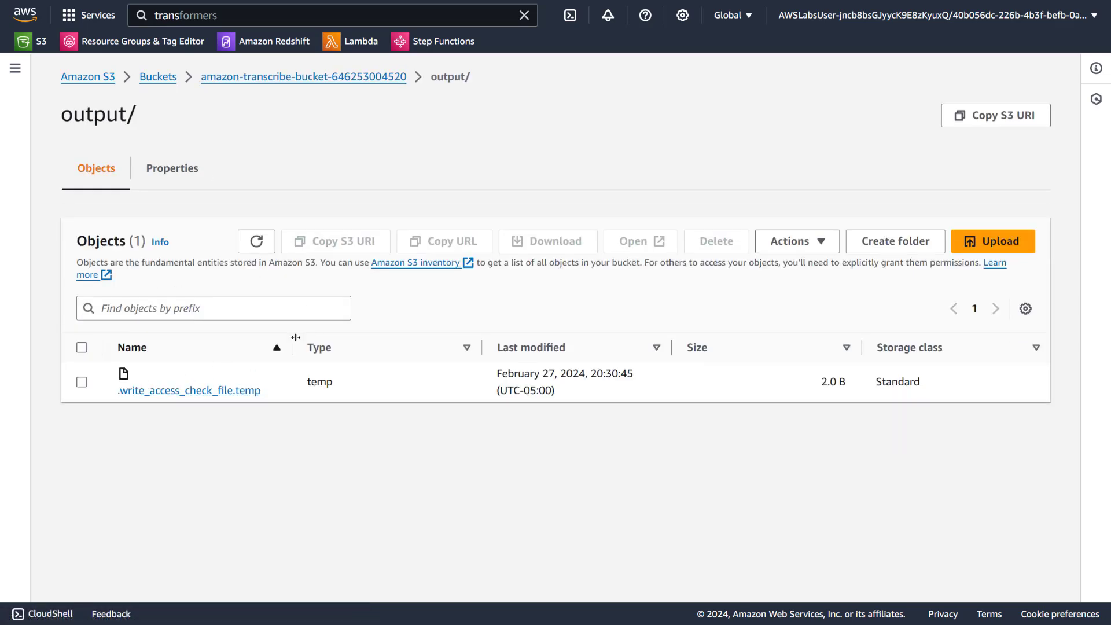
drag(296, 342, 388, 341)
click(257, 241)
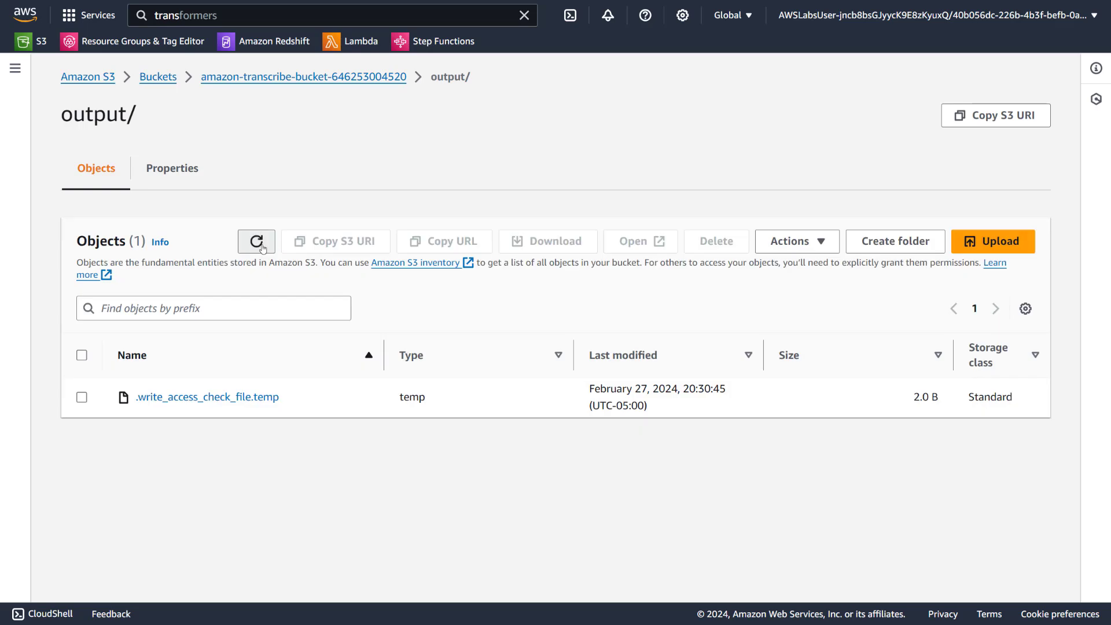
click(257, 242)
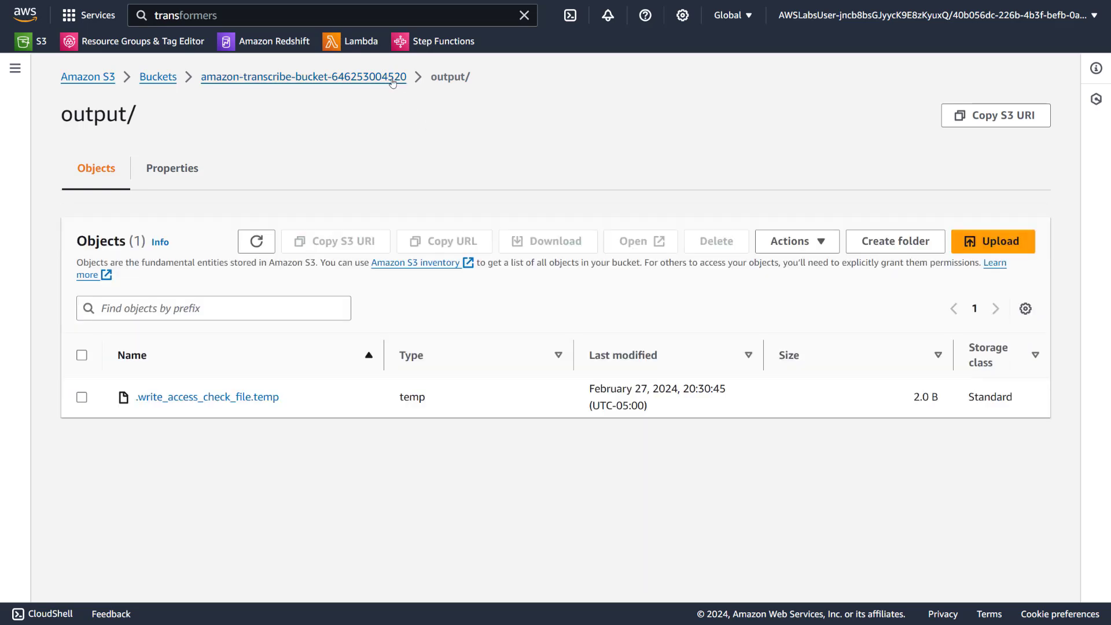
- Permanently delete sample_transcribe_3.wav and sample_transcribe_4.wav from the bucket's input folder, and return to its output folder
click(392, 77)
click(162, 374)
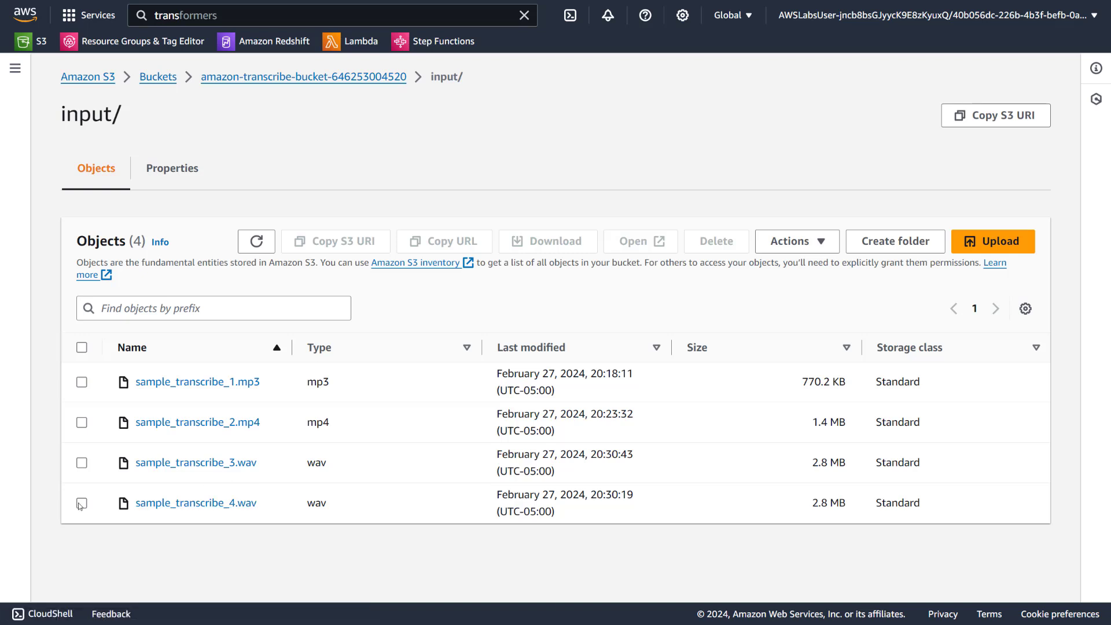
click(81, 503)
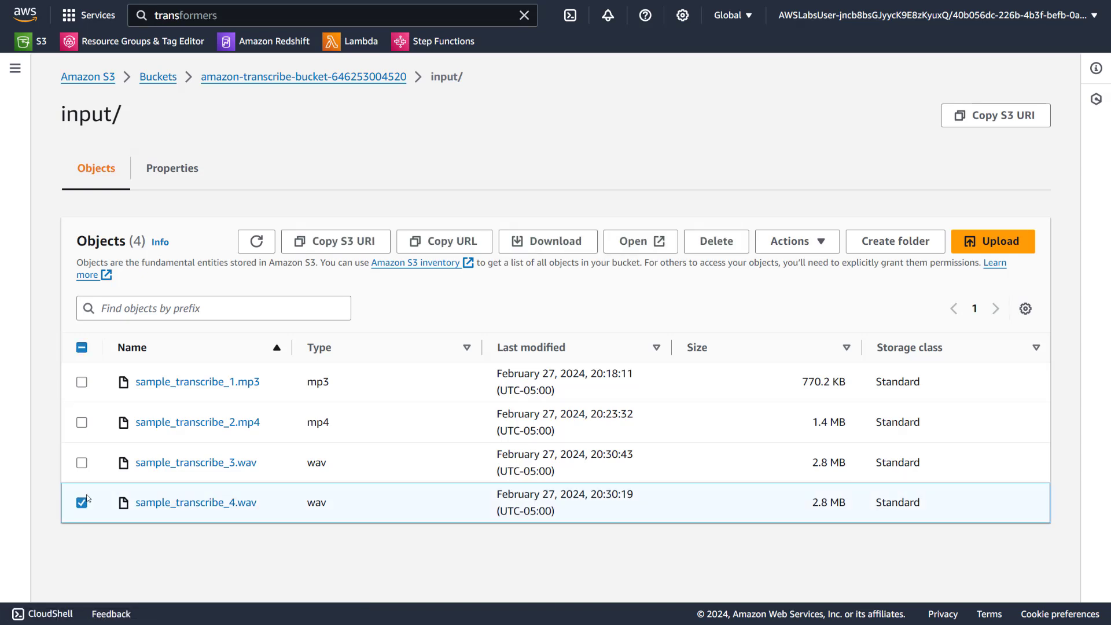
click(82, 463)
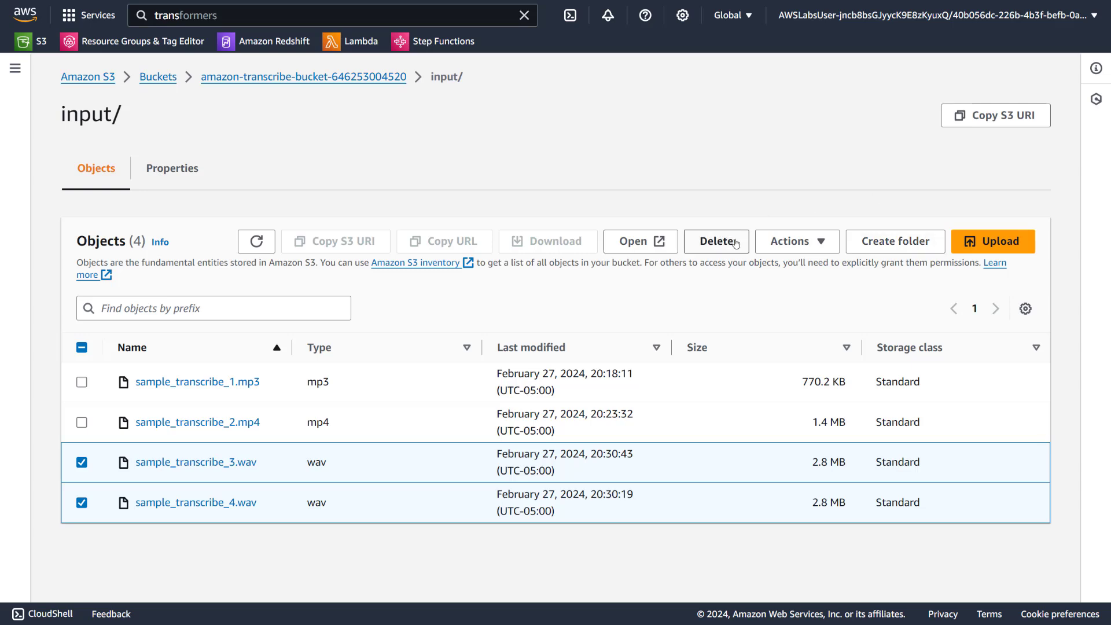
click(718, 241)
click(381, 541)
text(permanently delete)
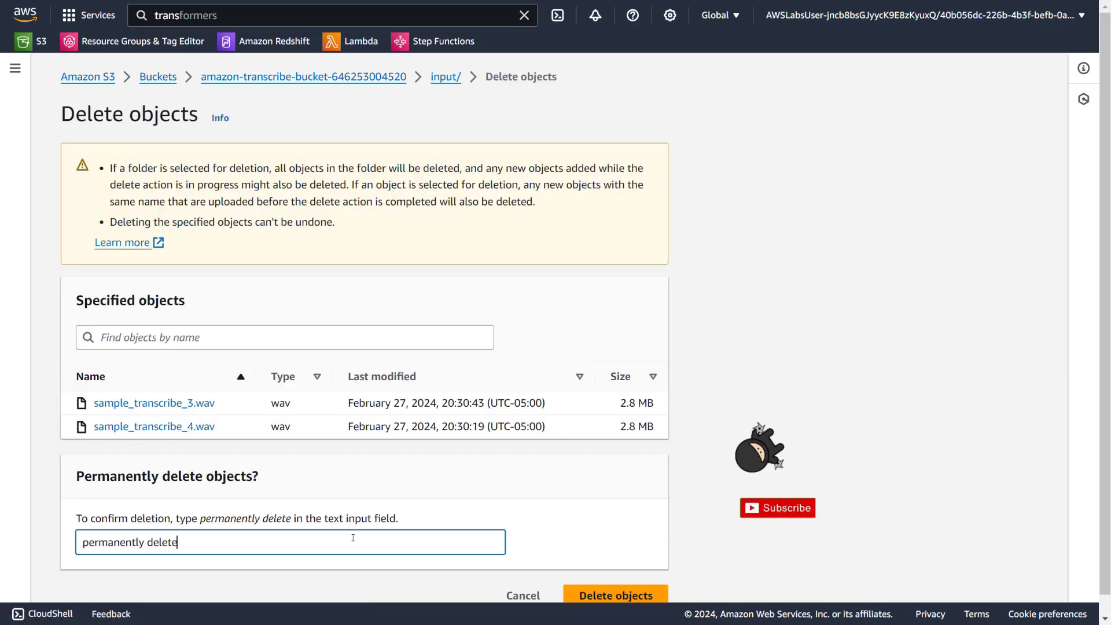
scroll(590, 580, down, 1)
click(591, 579)
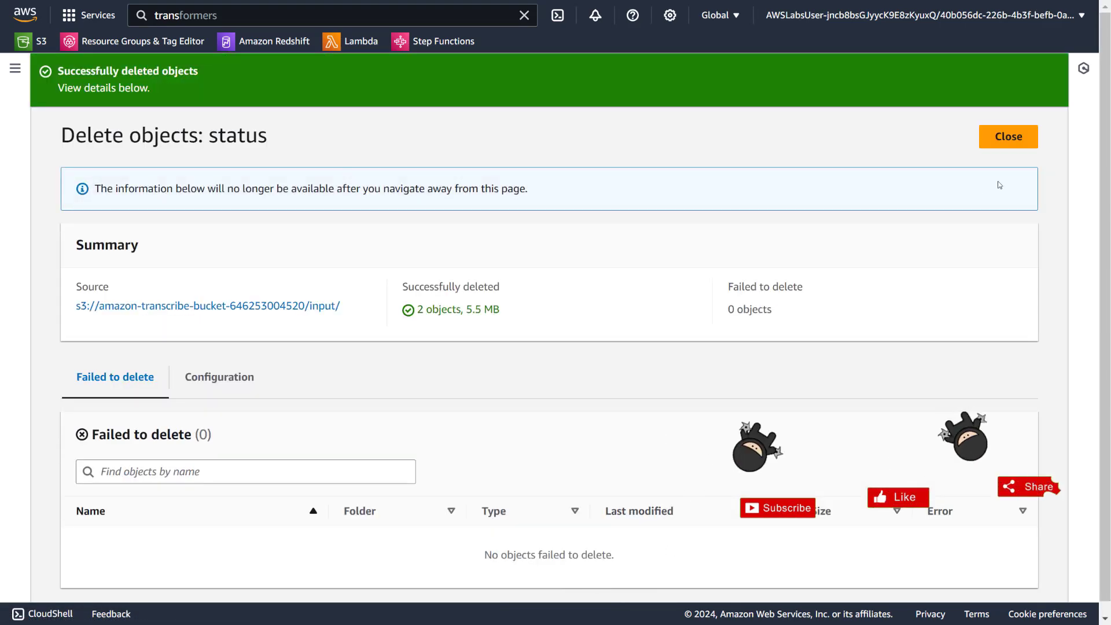
click(1007, 138)
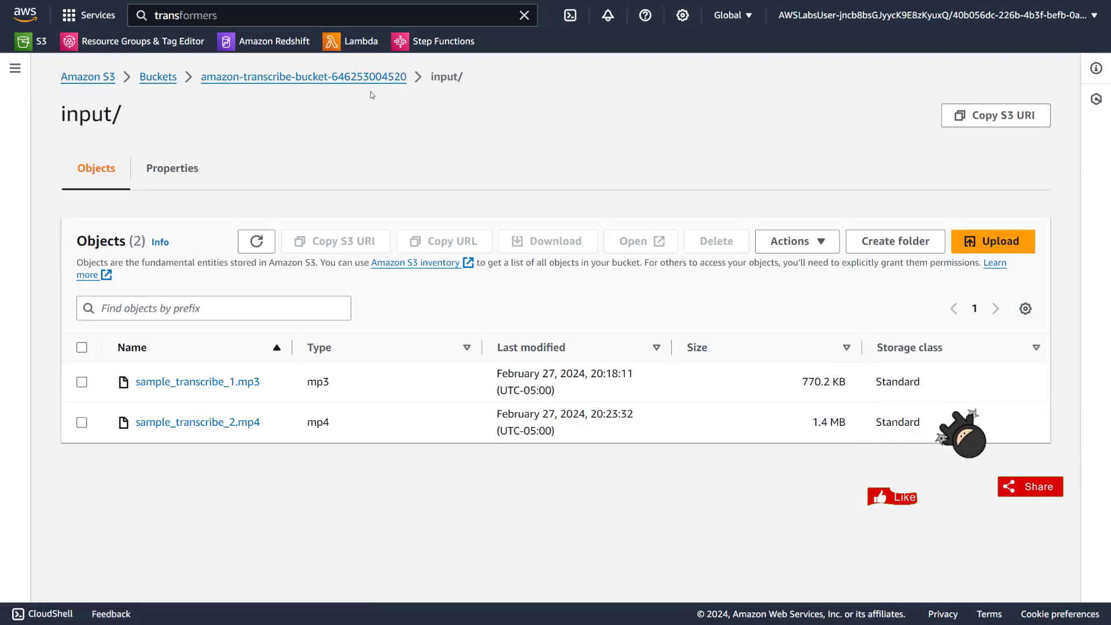
click(296, 77)
click(163, 389)
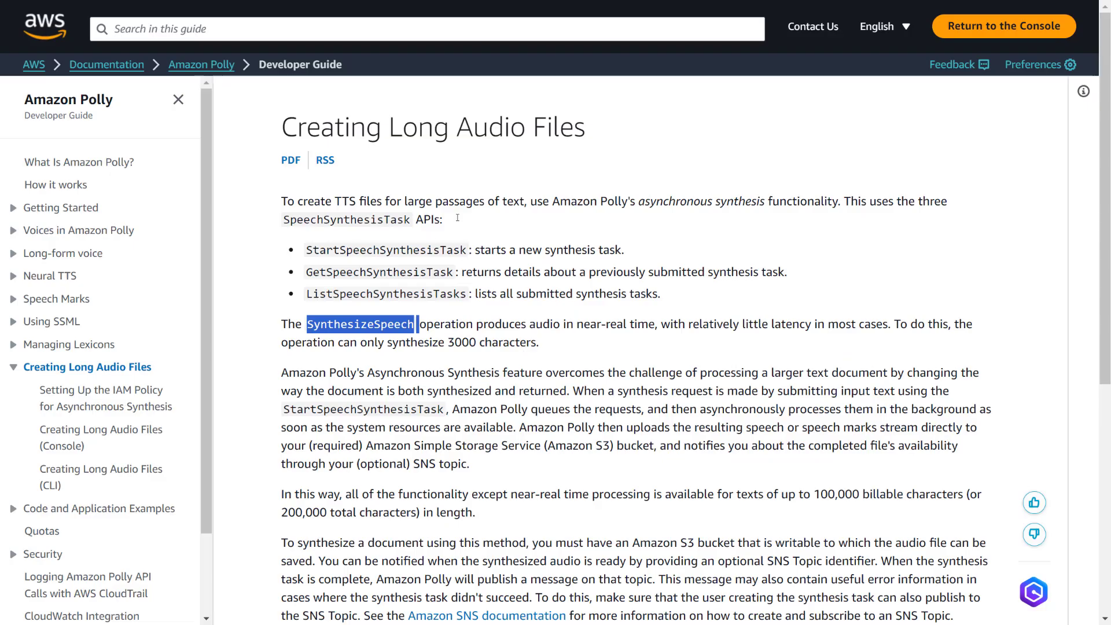
- Close all browser tabs to the right of the Lambda tab
click(555, 45)
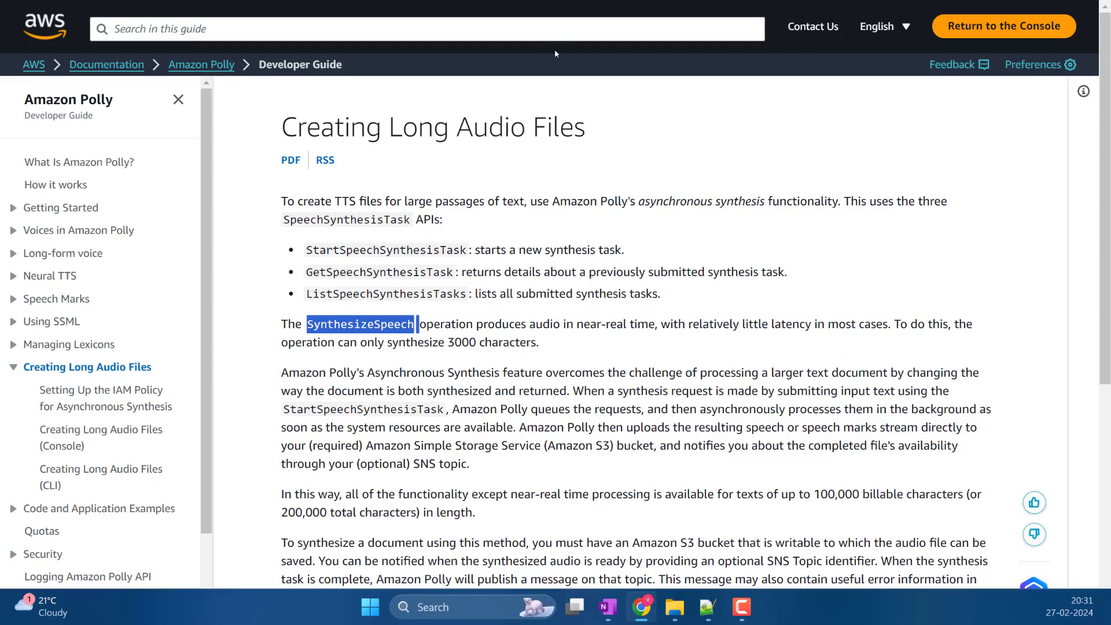
right_click(371, 19)
right_click(311, 19)
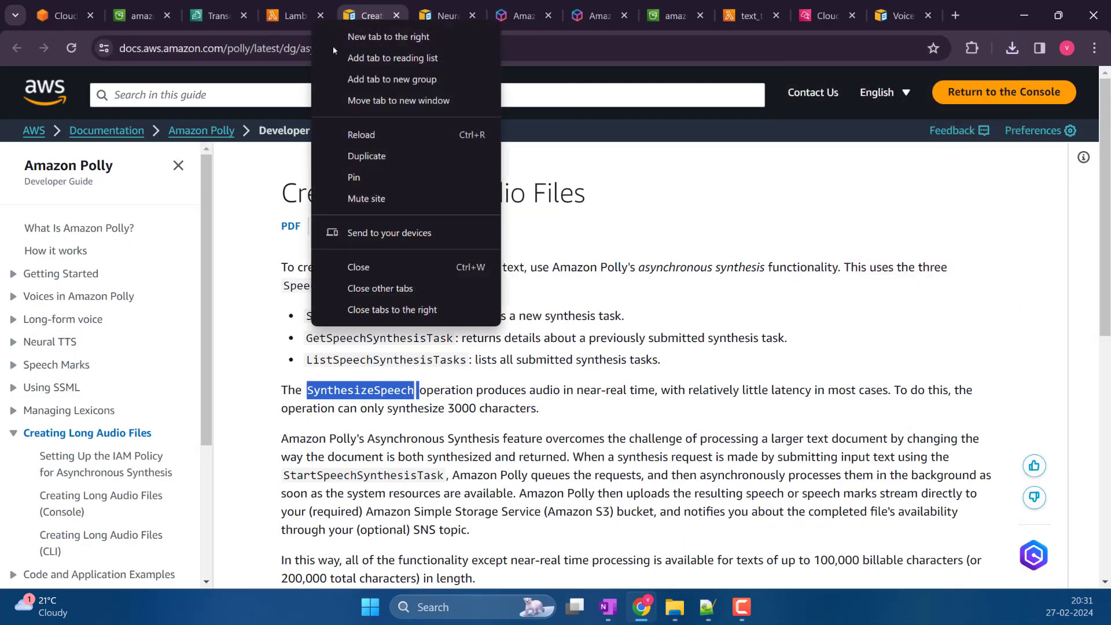
click(376, 307)
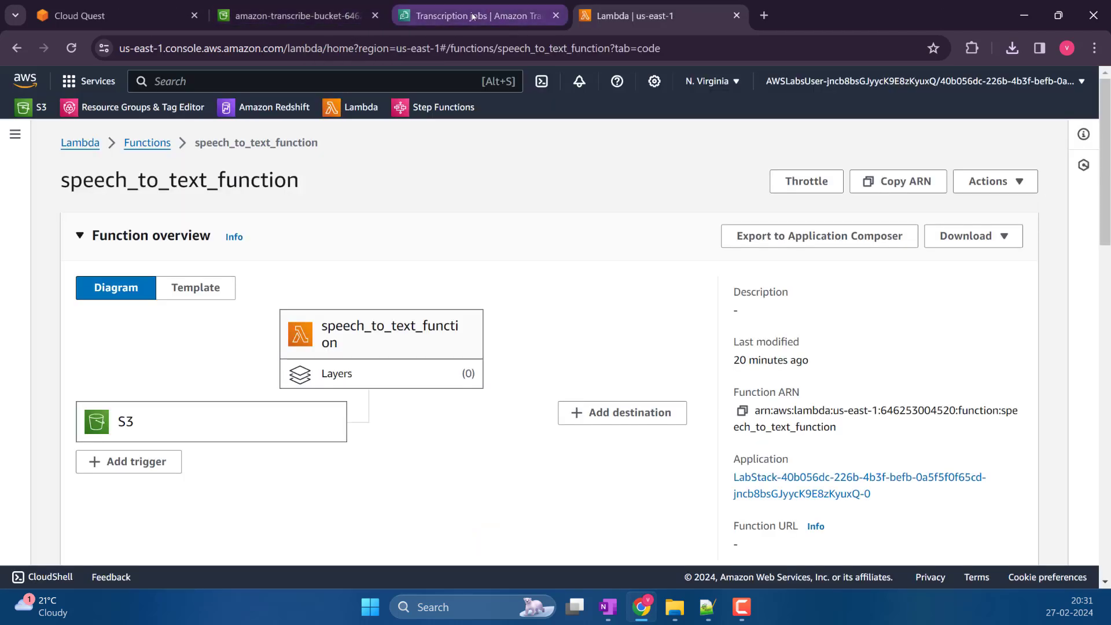
click(414, 18)
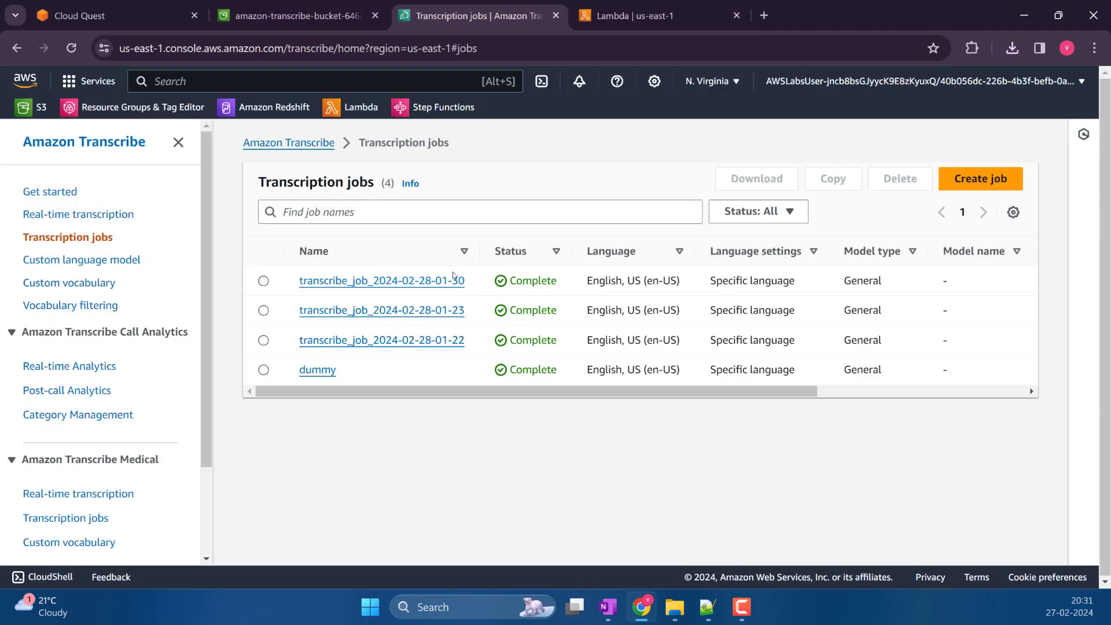
click(409, 281)
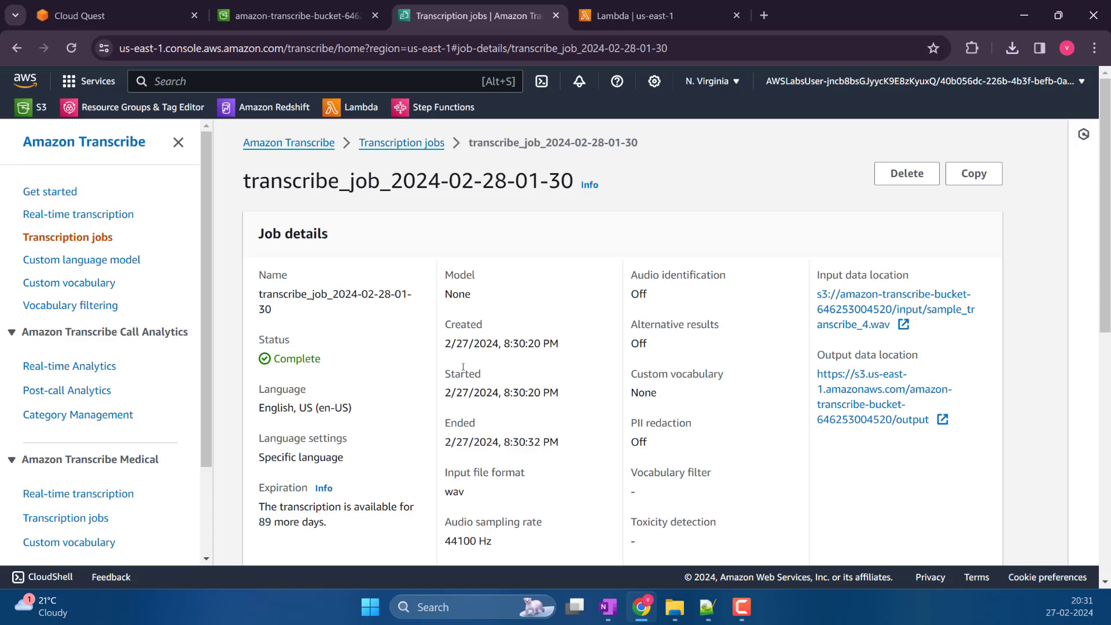
scroll(463, 367, down, 10)
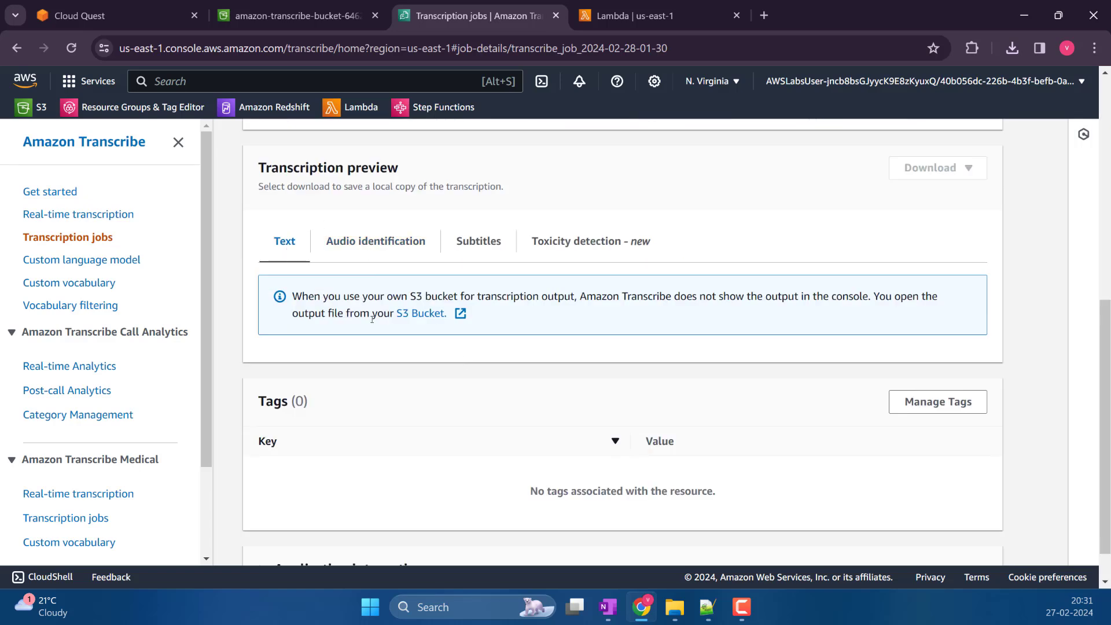
- Check the job's audio identification and text previews, the bucket's output folder, and the validation message in Cloud Quest
click(347, 240)
click(276, 242)
scroll(365, 322, up, 10)
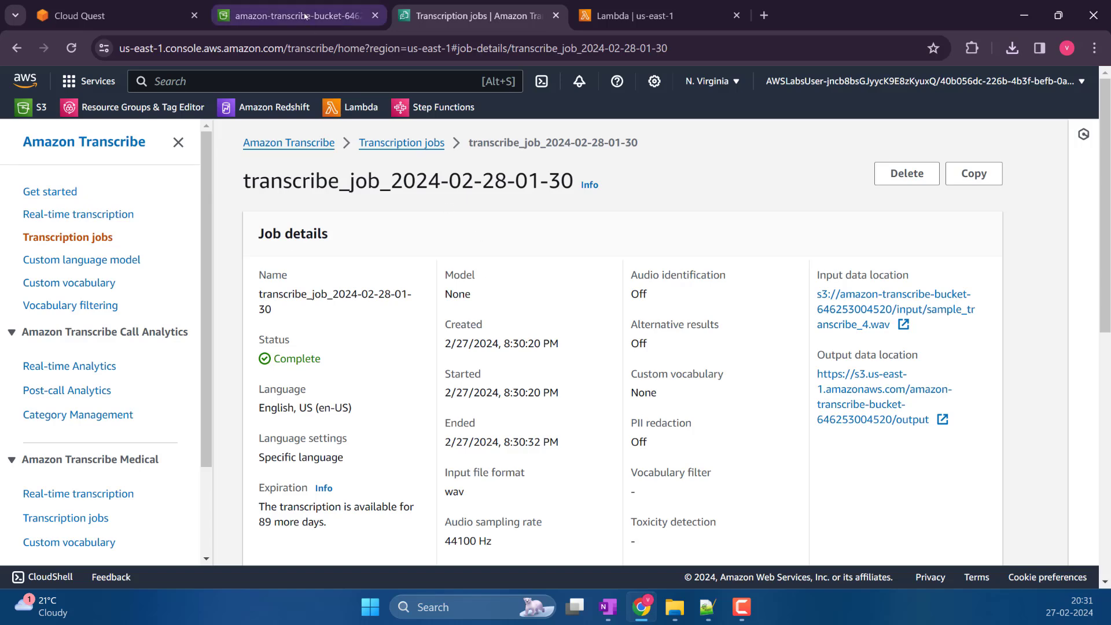
click(247, 9)
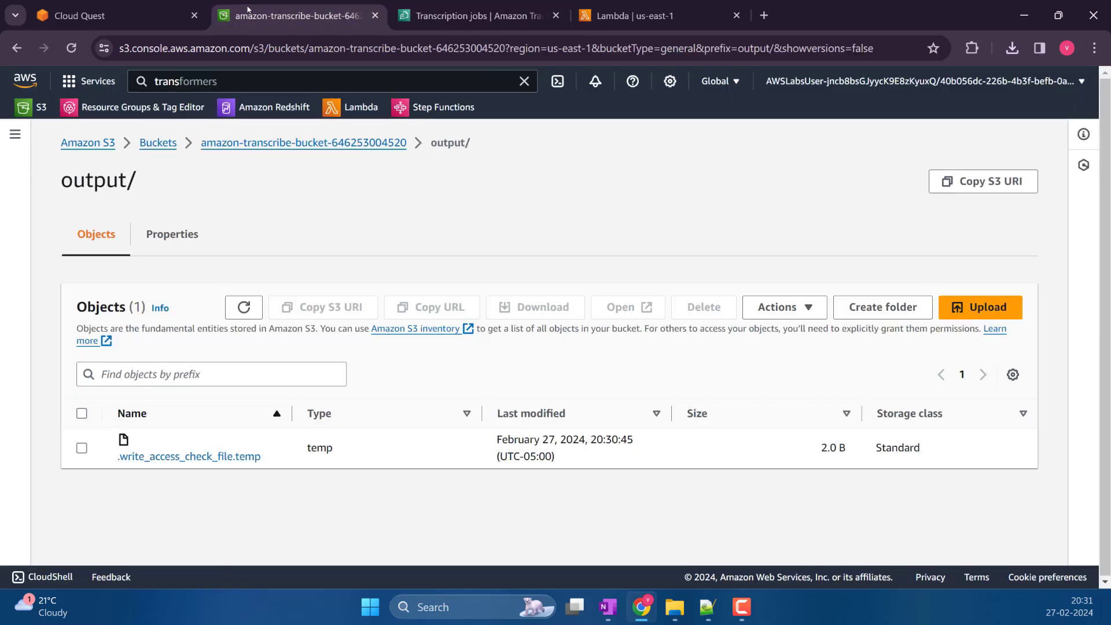
click(115, 19)
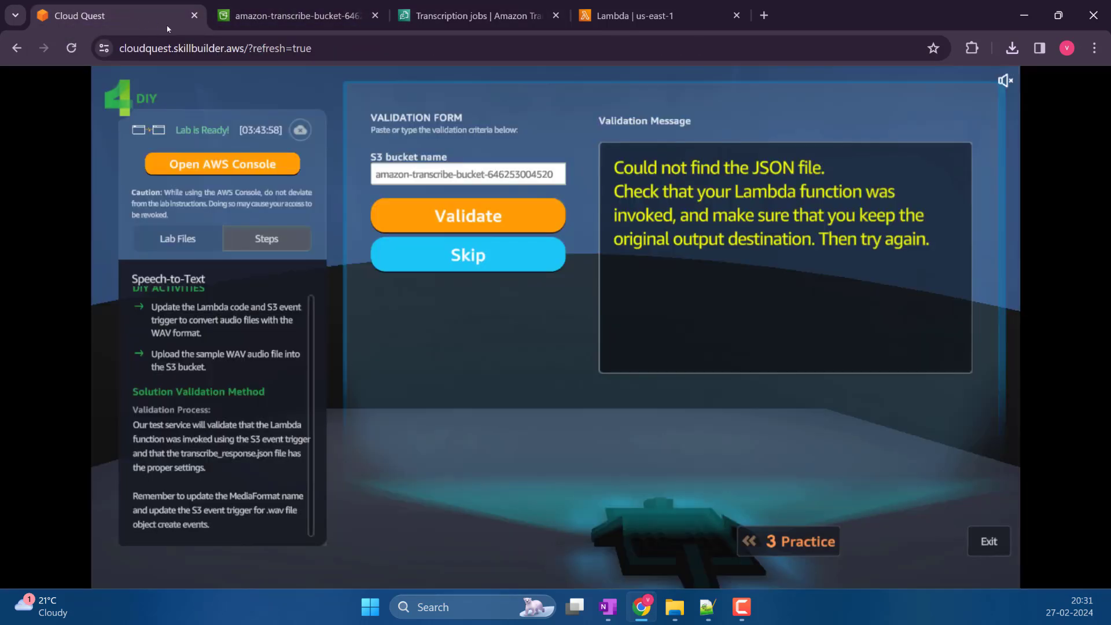
- Upload sample_transcribe_3.wav to the input folder of the S3 transcribe bucket and close the upload summary
click(305, 18)
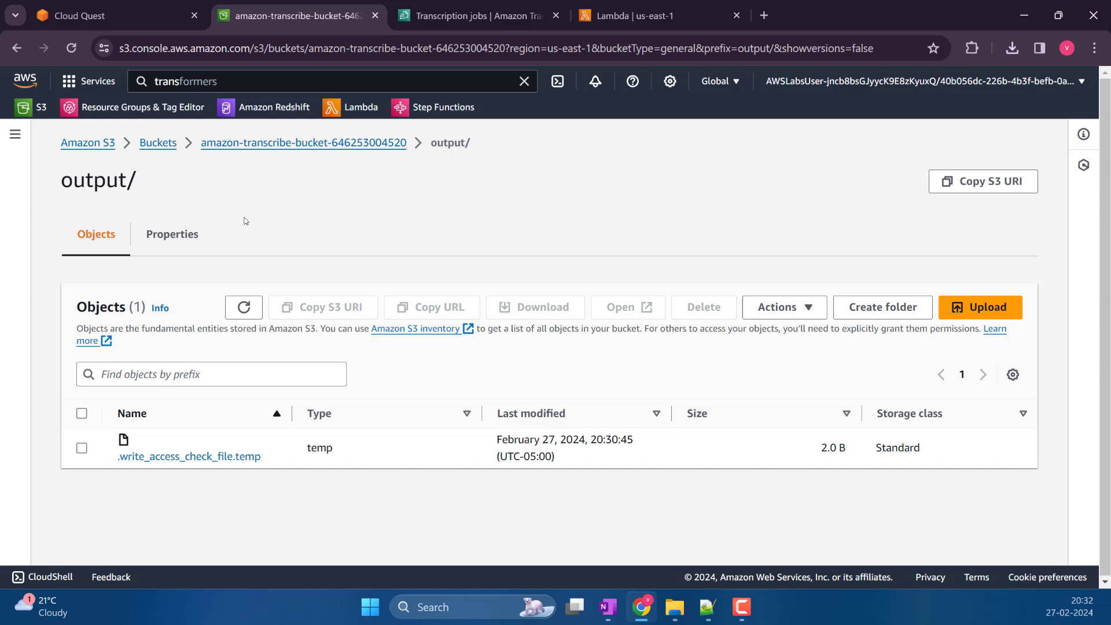
click(364, 142)
click(154, 436)
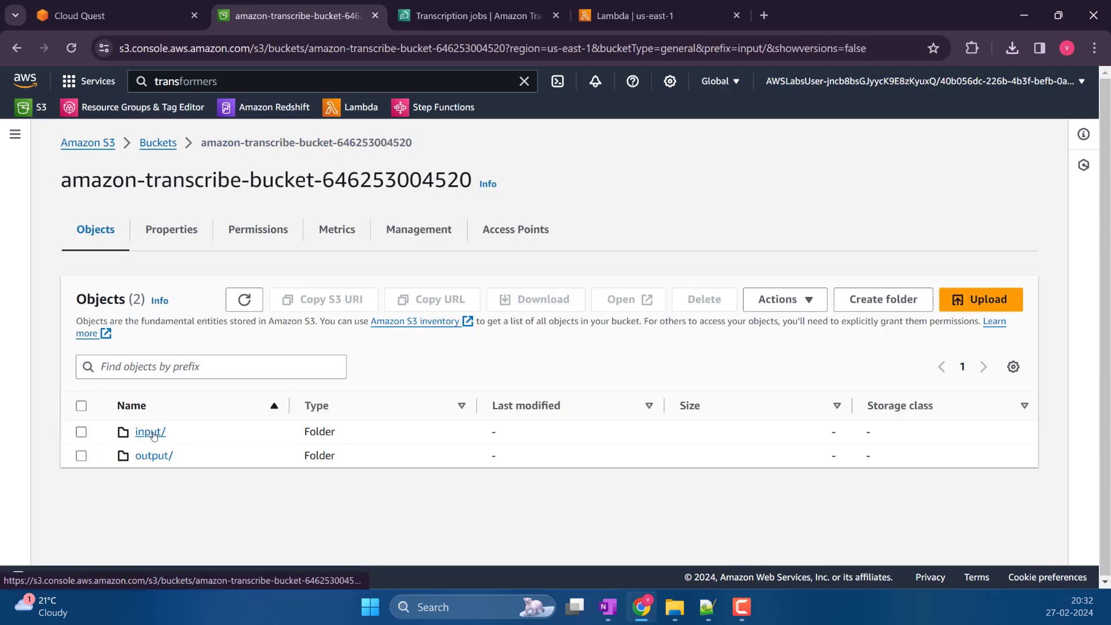
click(981, 306)
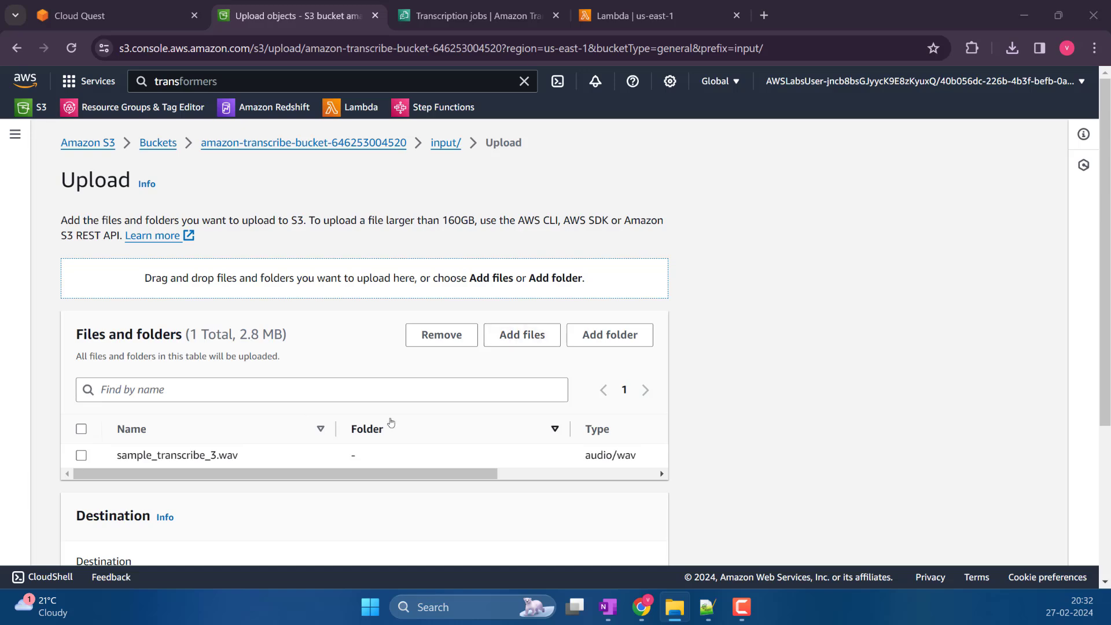
click(842, 332)
scroll(656, 351, down, 3)
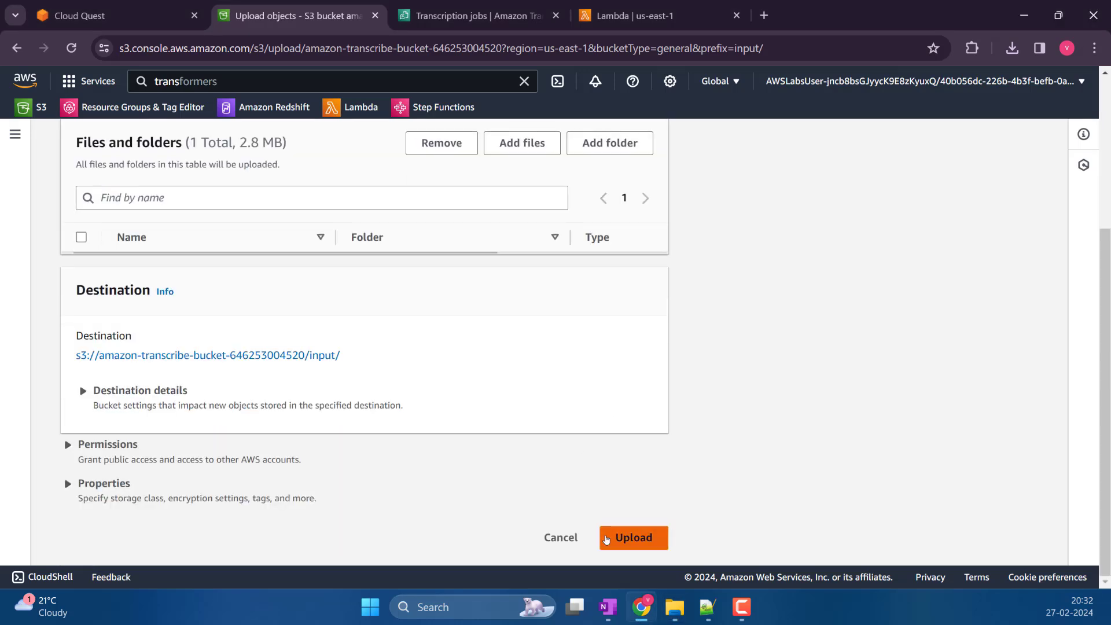
click(611, 537)
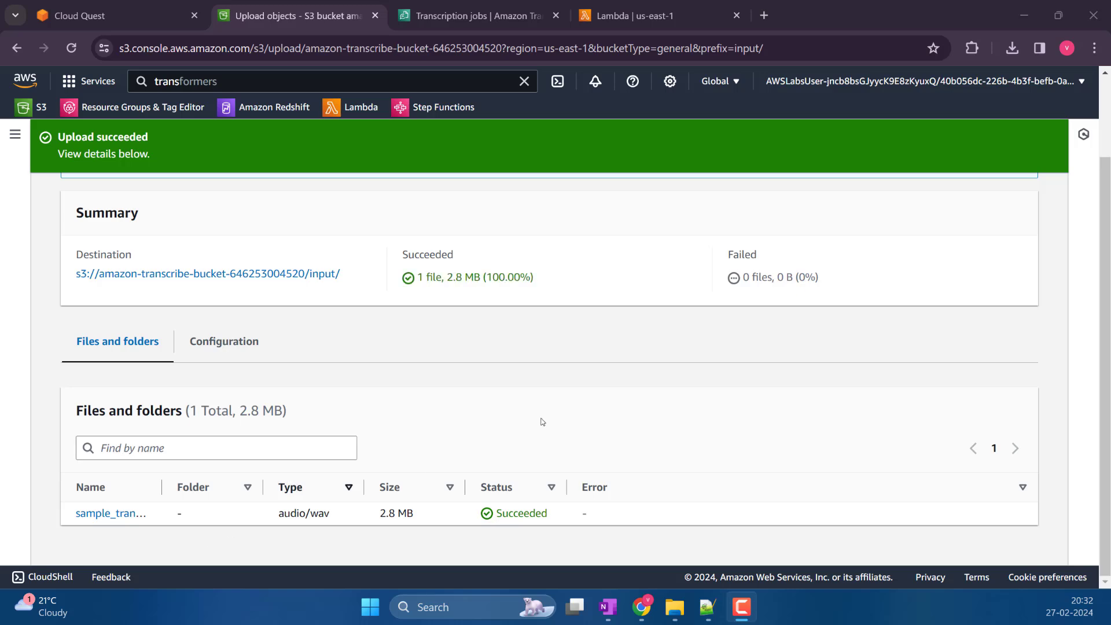
scroll(1057, 253, up, 3)
click(1020, 213)
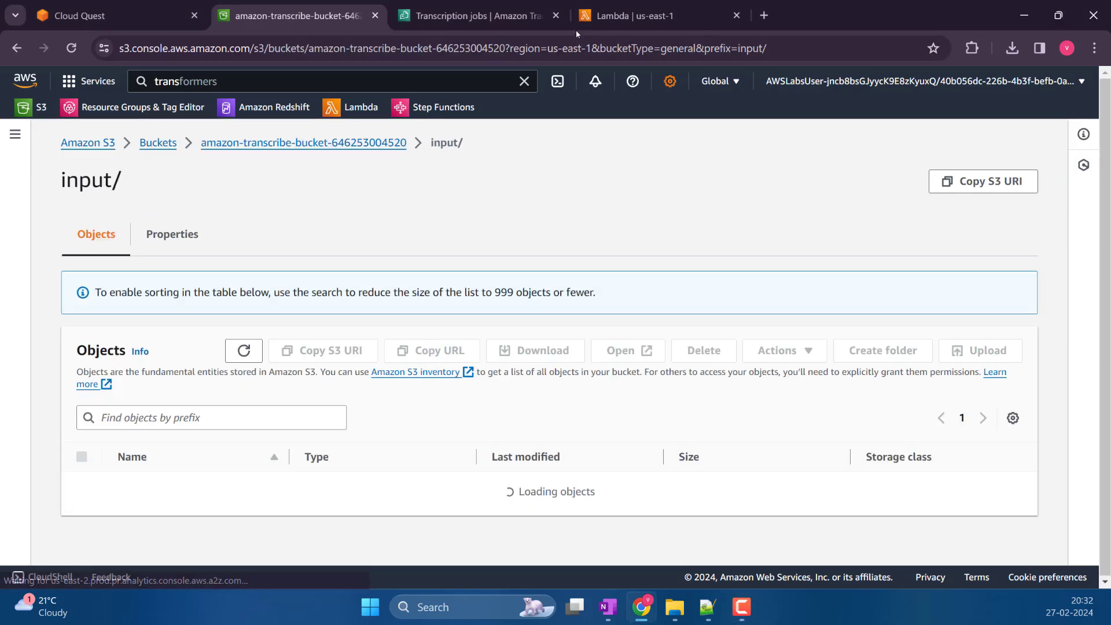
click(526, 18)
click(75, 238)
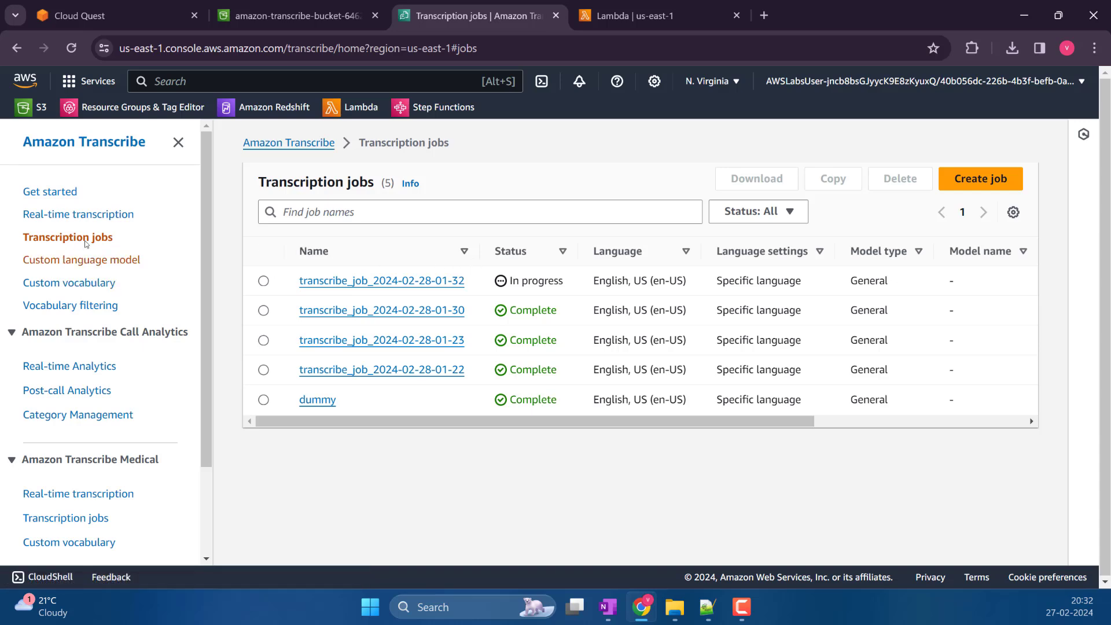
click(85, 219)
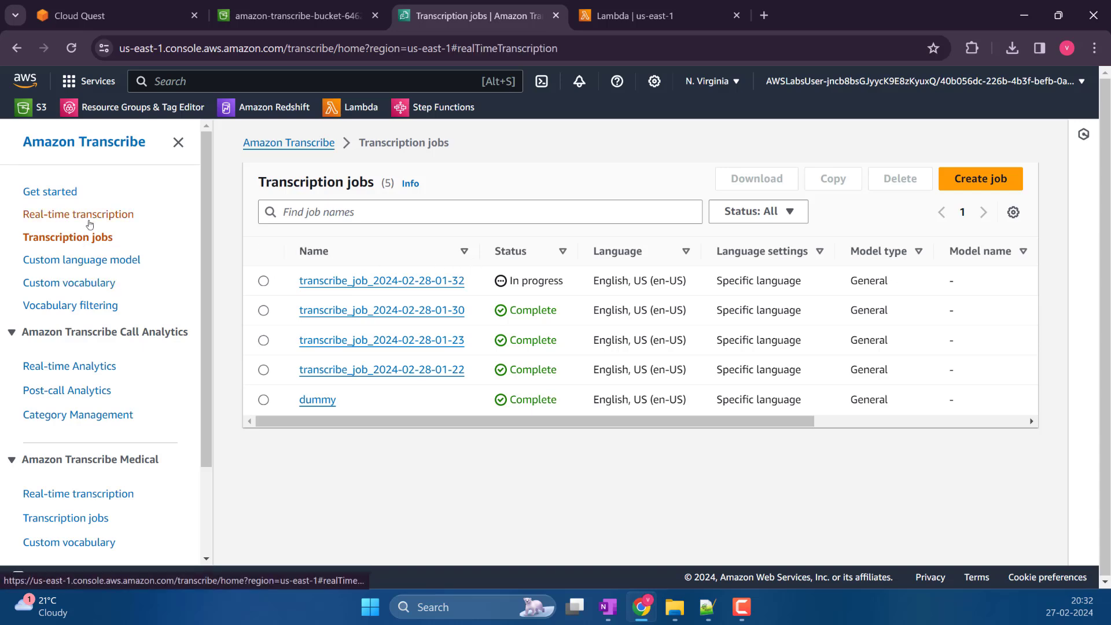
click(51, 238)
click(81, 217)
click(55, 240)
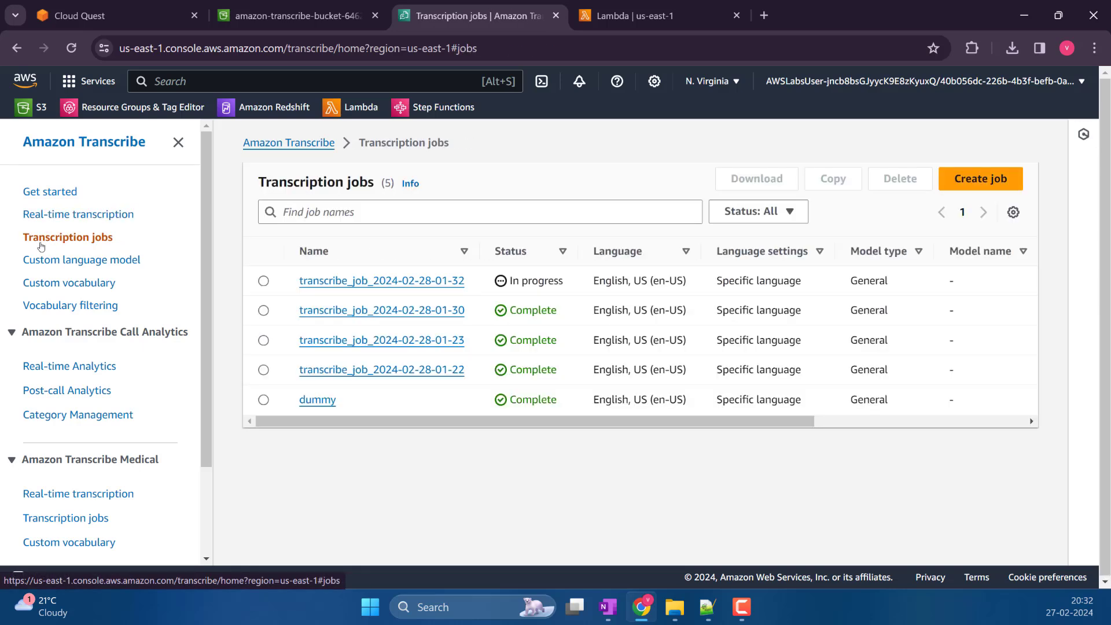
click(87, 217)
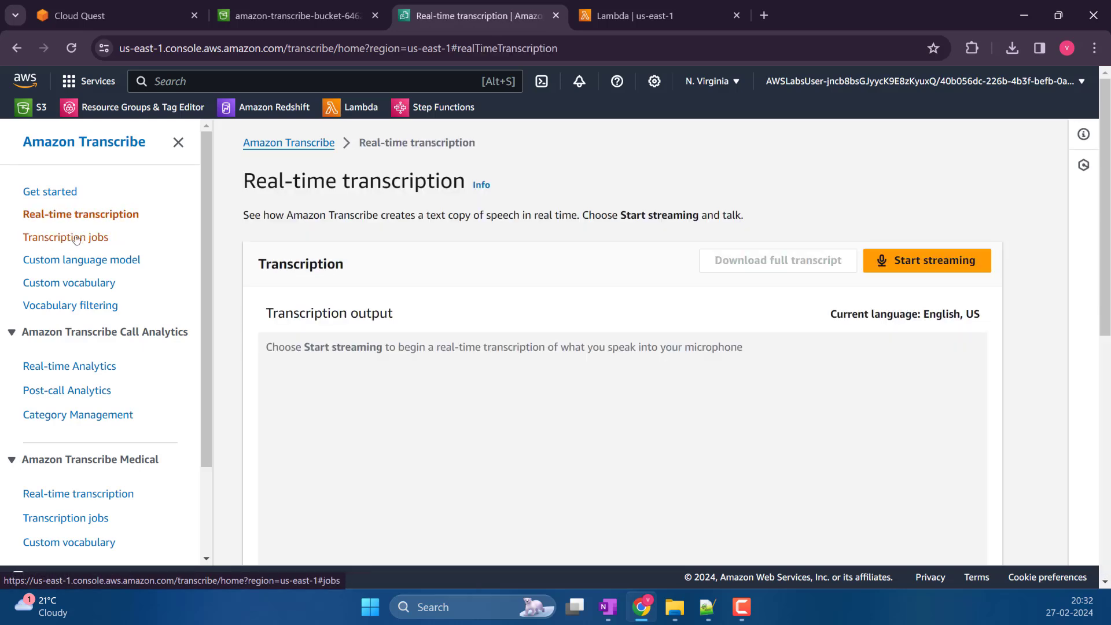
click(76, 239)
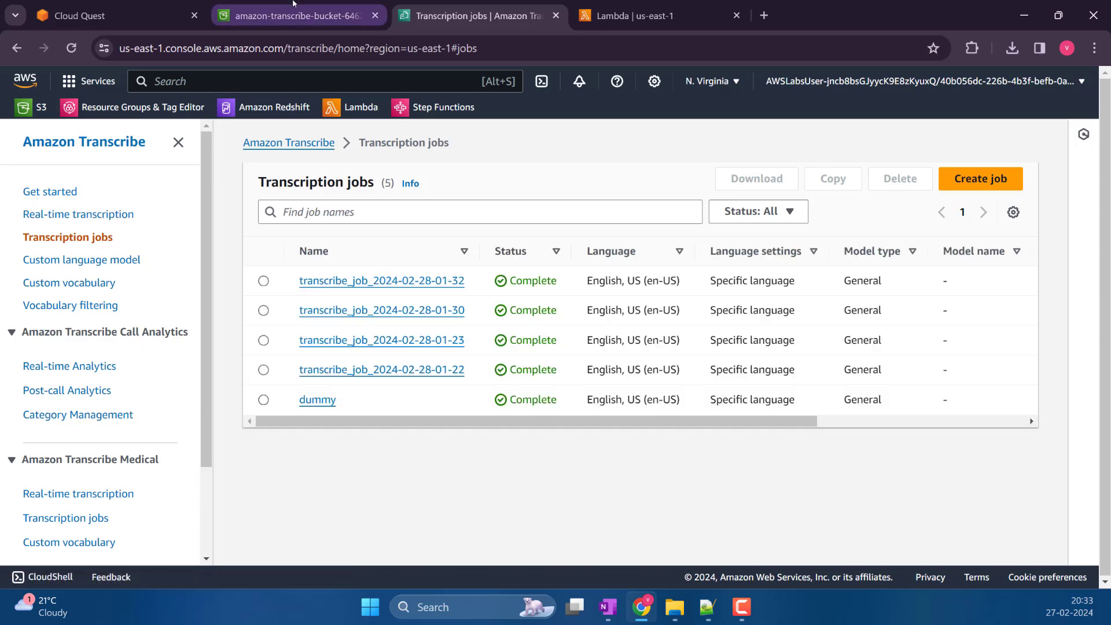
- Return to S3, open the transcribe bucket's output folder, and download transcribe_response.json
click(275, 14)
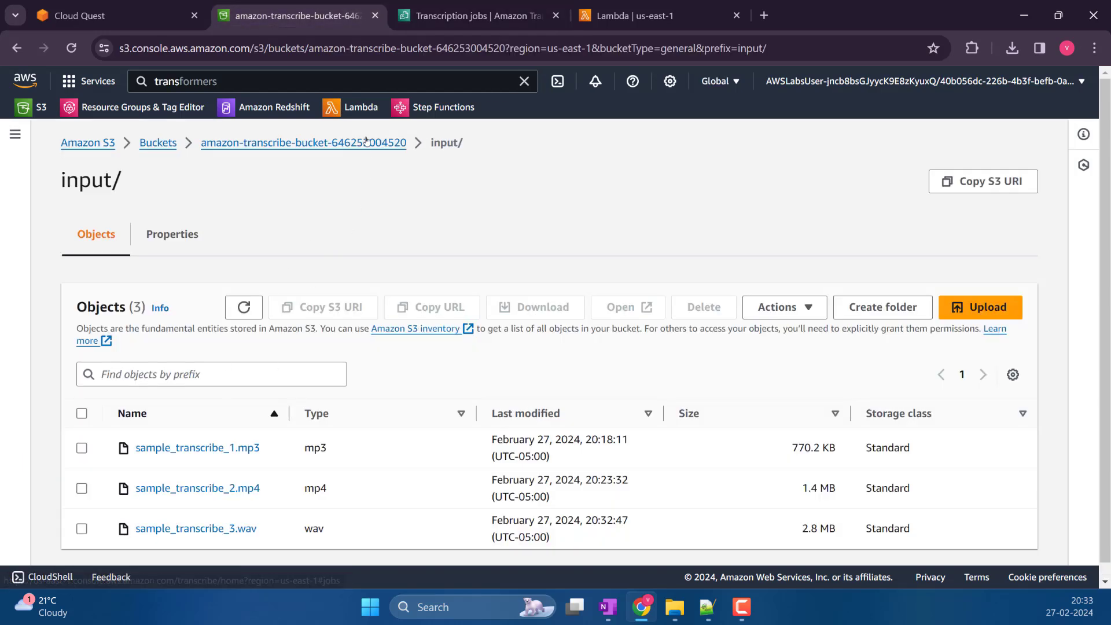
click(304, 143)
click(161, 457)
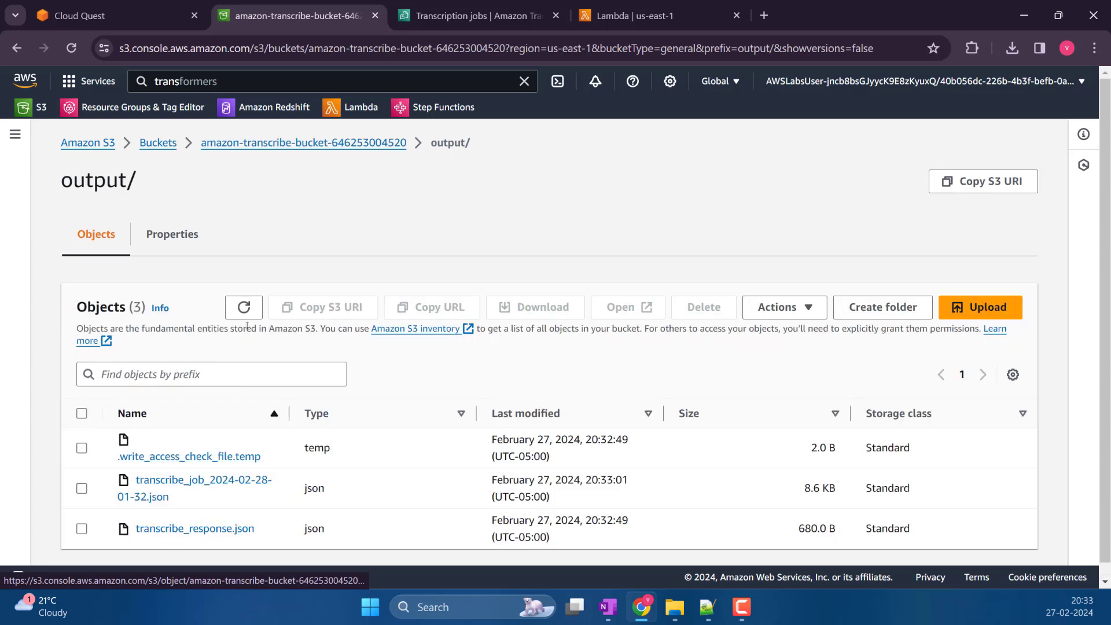
click(244, 296)
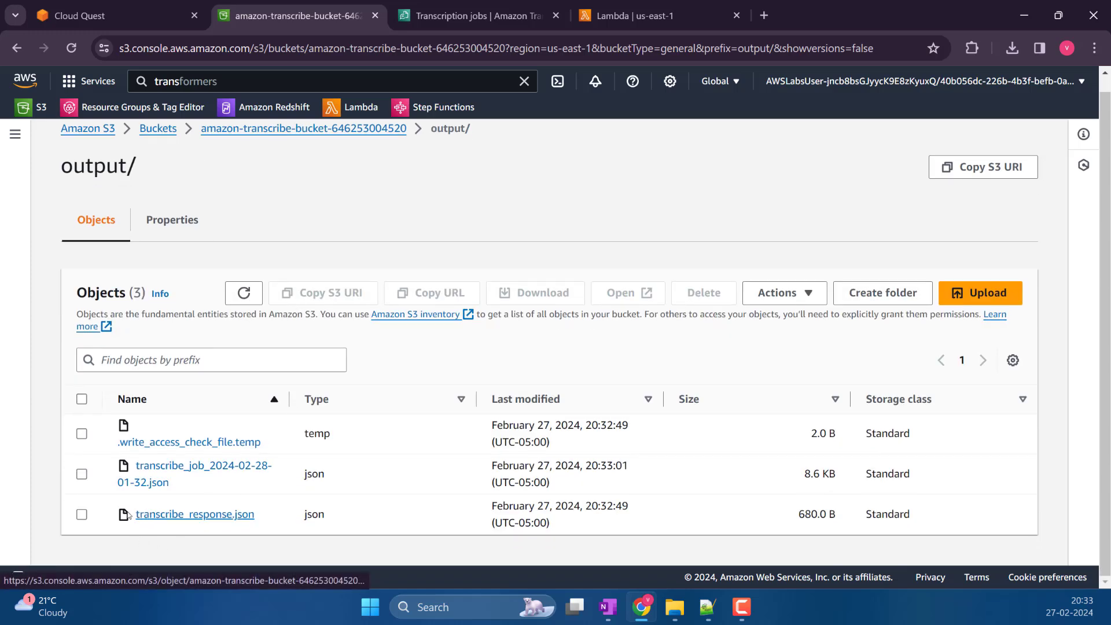
click(81, 515)
click(521, 294)
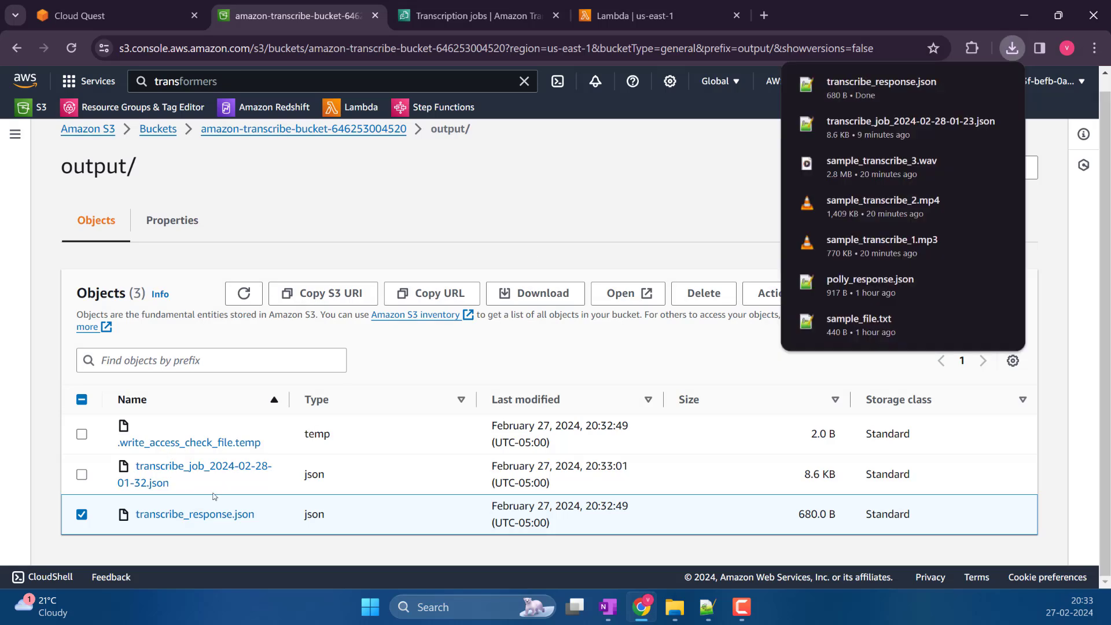
click(82, 515)
click(82, 474)
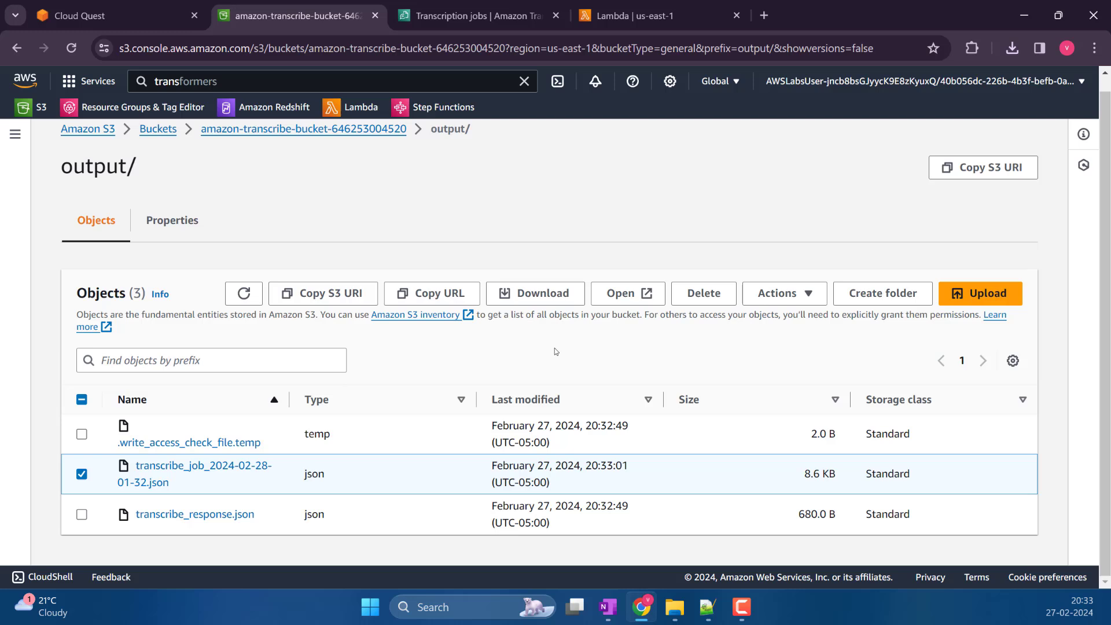
click(552, 299)
key(super+e)
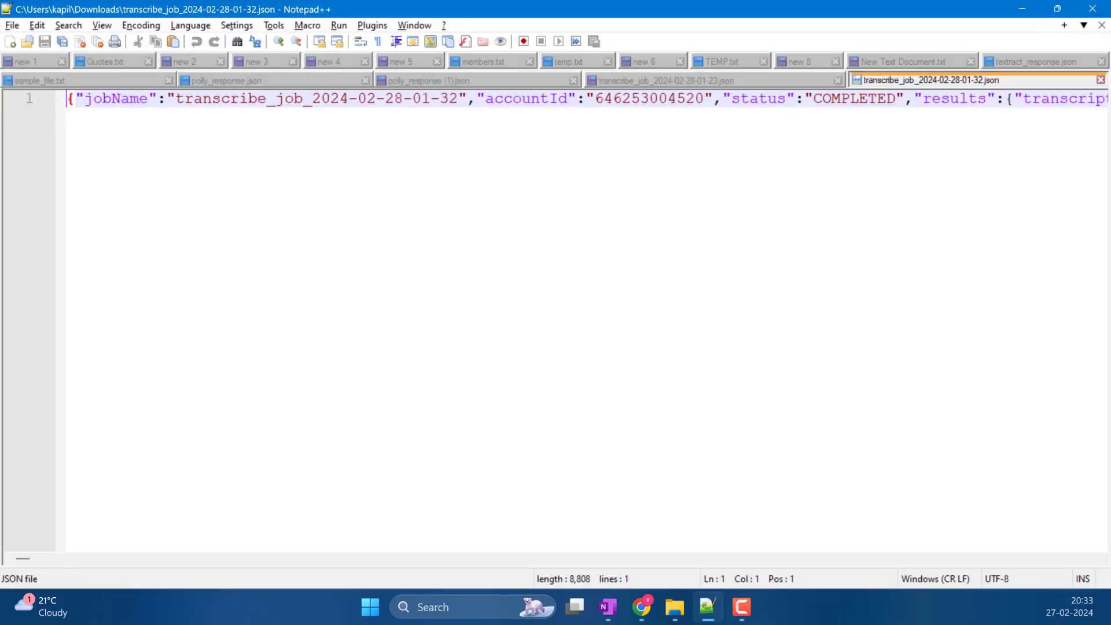
- Pretty-print the transcription JSON with JsonTools and examine the content, confidence and timing of its transcribed items
click(372, 25)
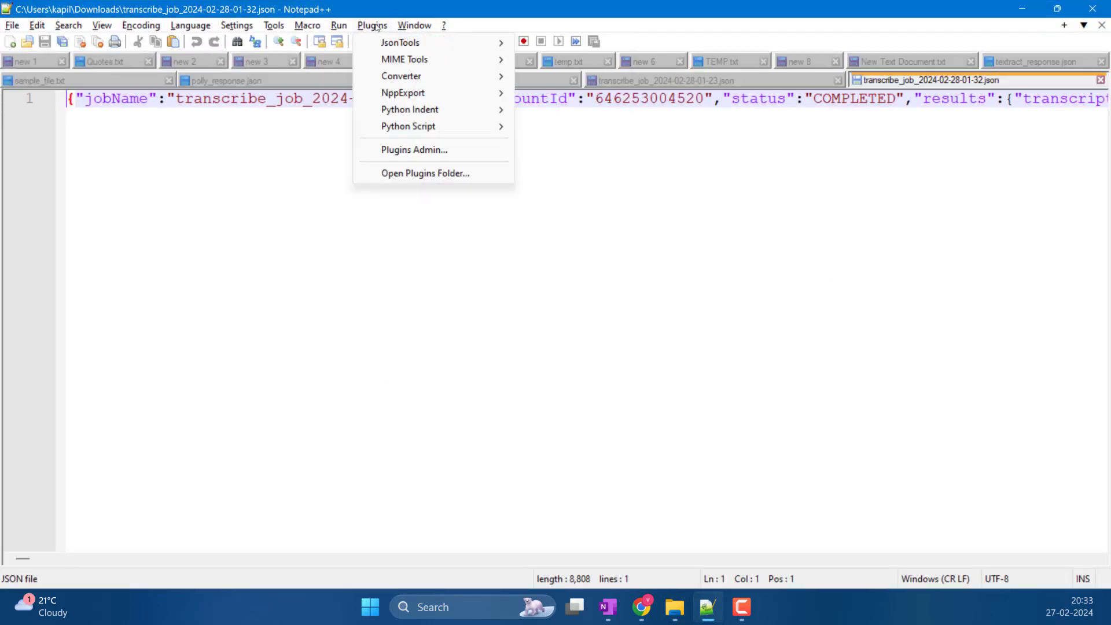
mouse_move(428, 43)
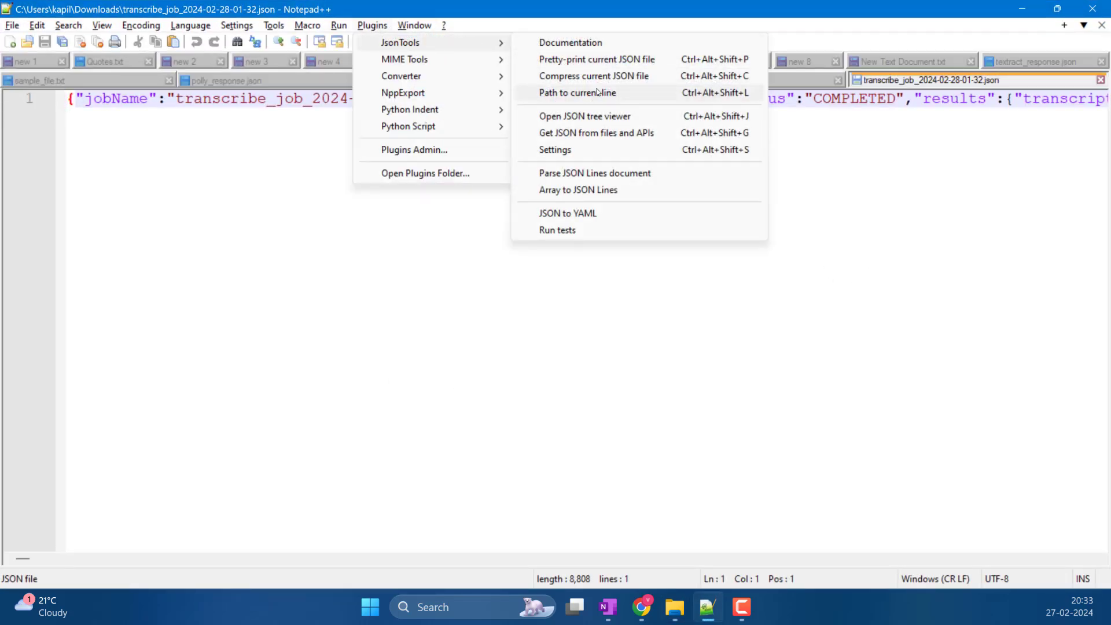
click(599, 60)
click(441, 257)
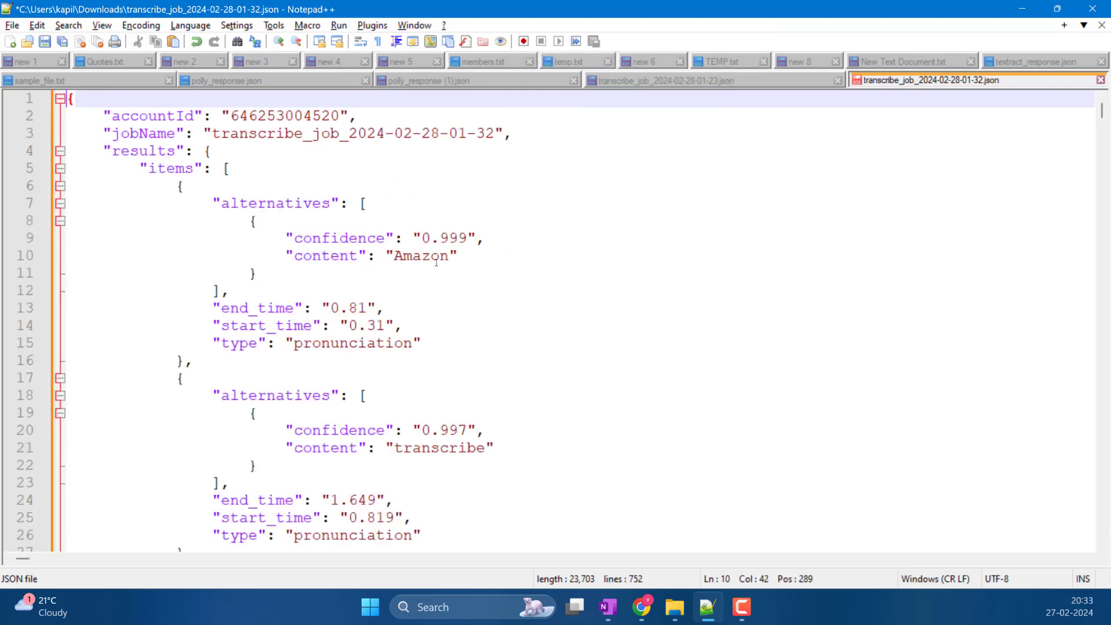
drag(421, 344, 291, 276)
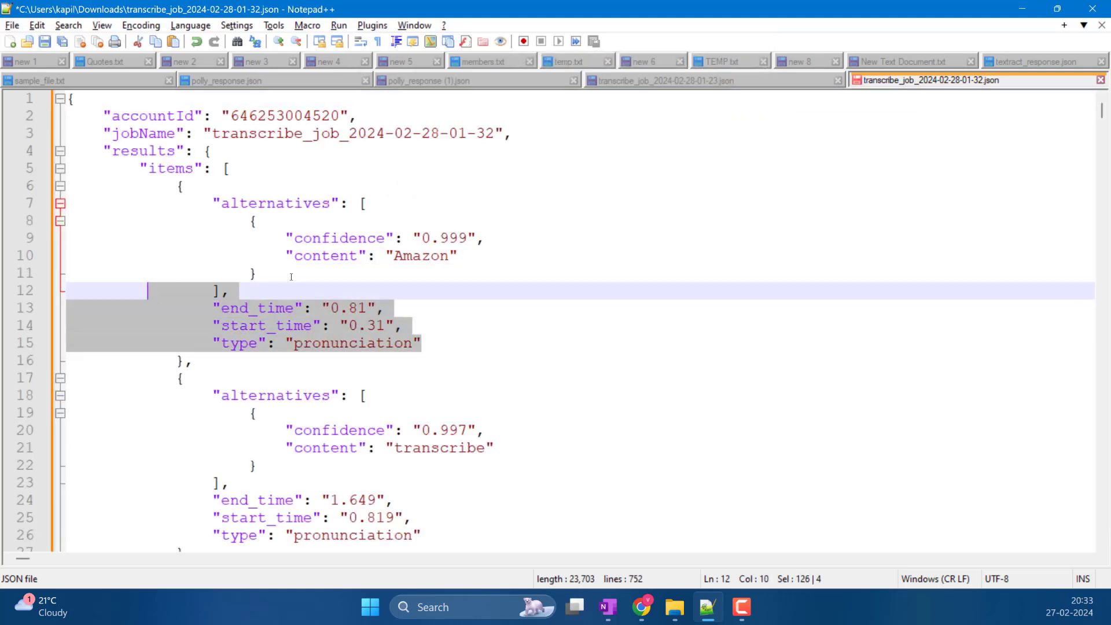
scroll(404, 248, down, 20)
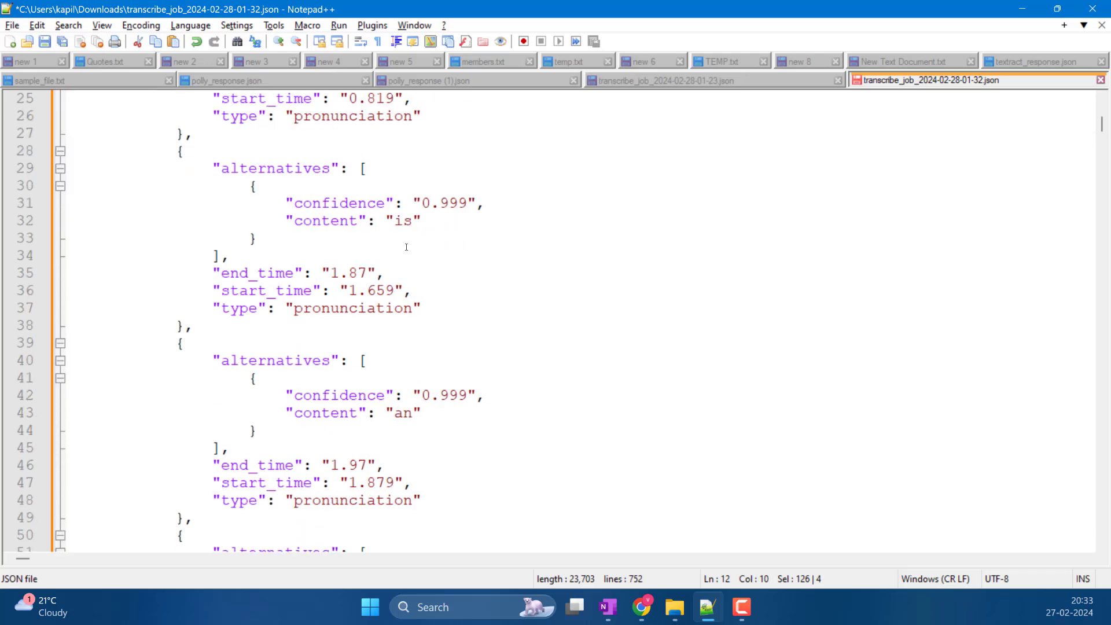
- Switch back to Cloud Quest in the browser and validate the DIY solution for the entered S3 bucket
click(642, 608)
click(79, 16)
click(507, 215)
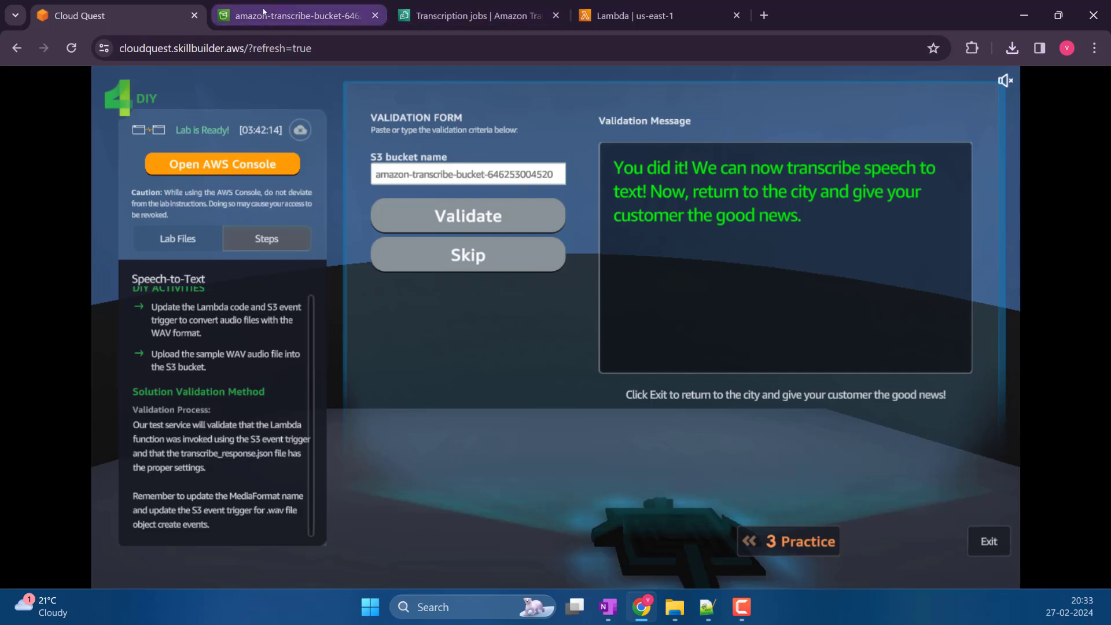
click(292, 16)
click(177, 8)
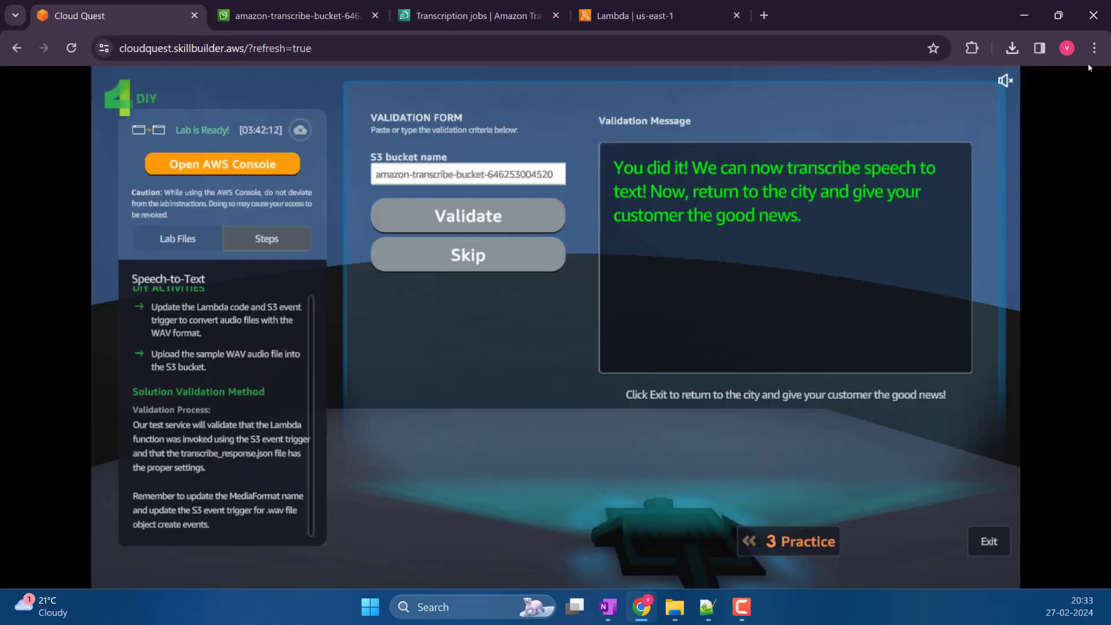
- Show Cloud Quest in full screen and exit the Speech-to-Text DIY lab to return to the city
click(1095, 49)
click(1092, 344)
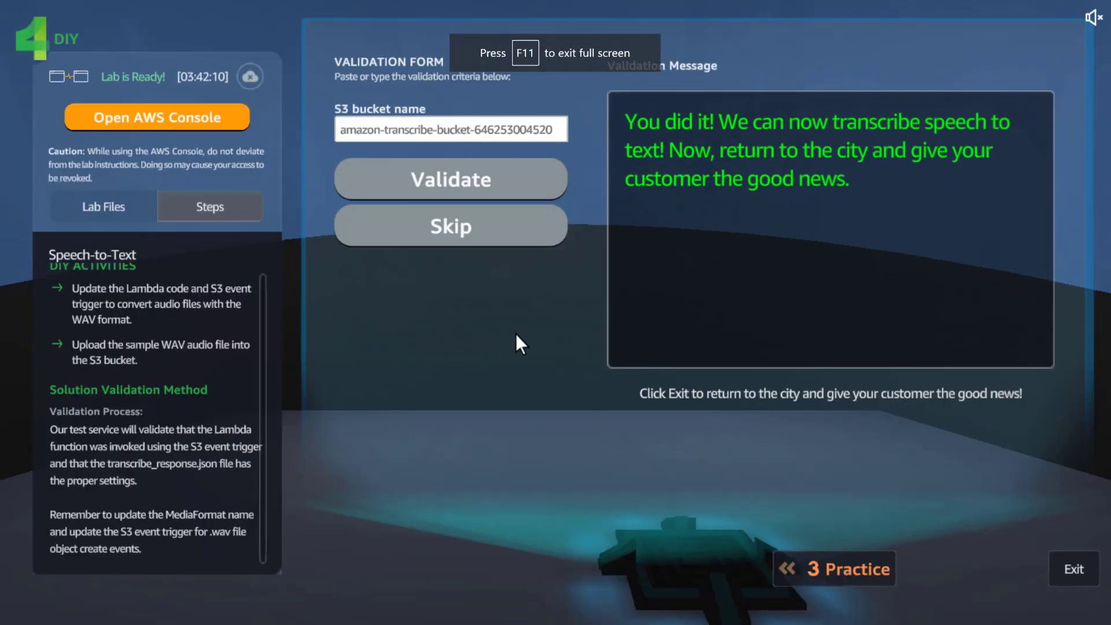
click(1053, 568)
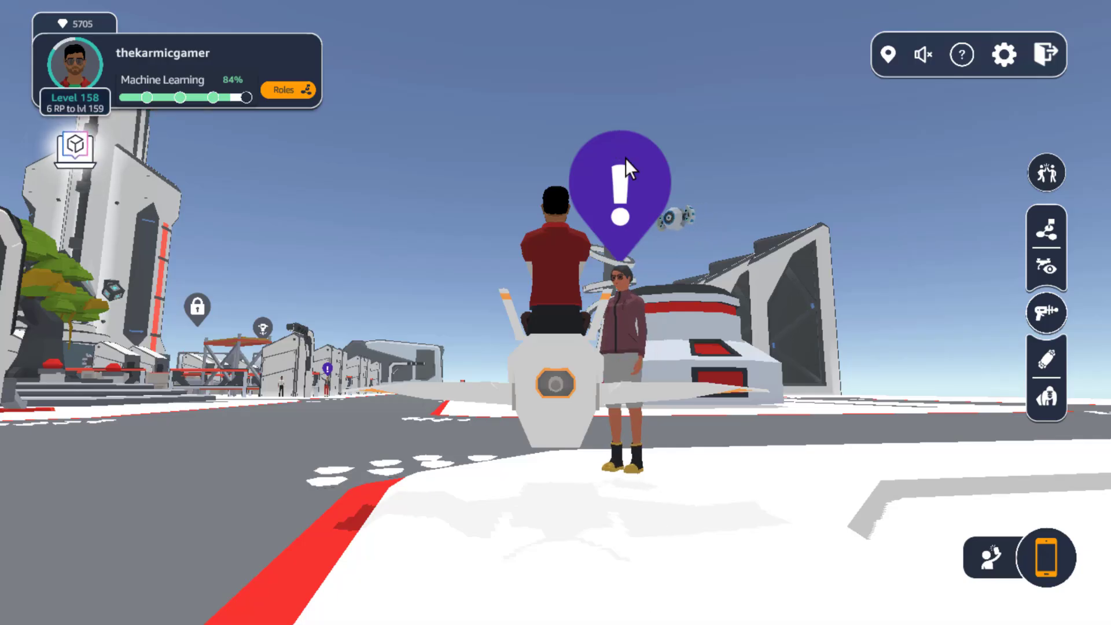
- Talk to the waiting customer and complete the closing Speech-to-Text dialogue to finish the assignment
click(627, 176)
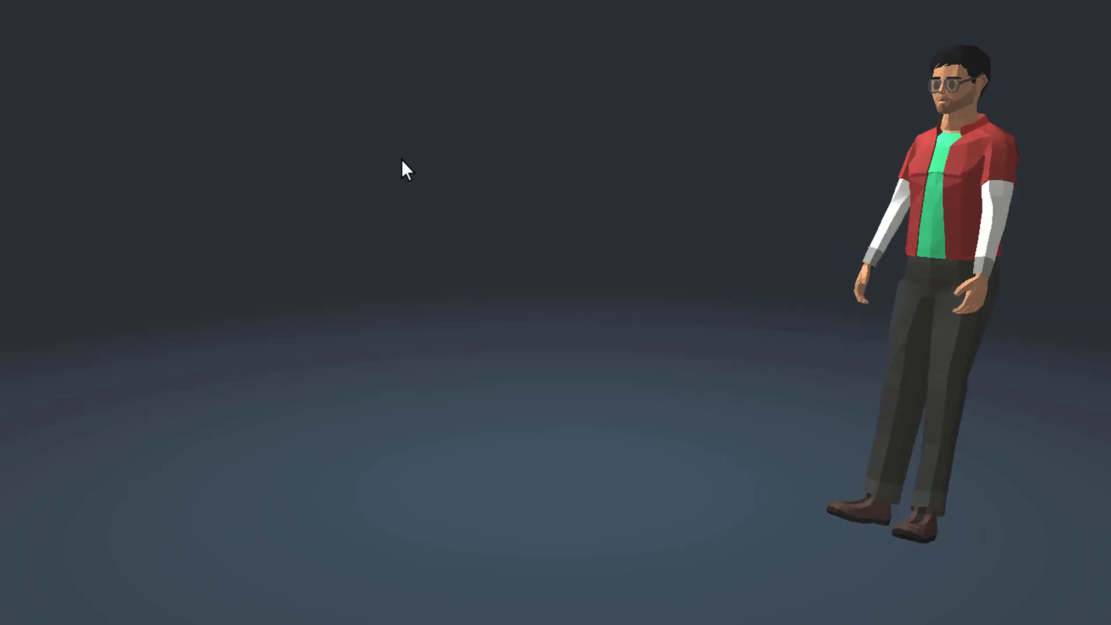
click(624, 305)
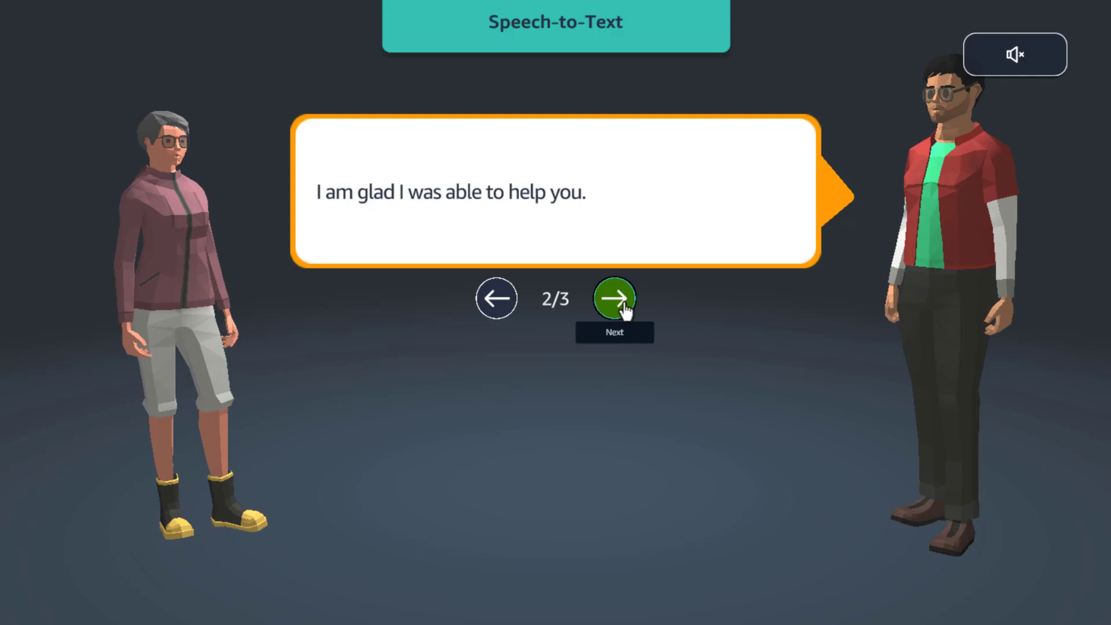
click(626, 307)
click(605, 558)
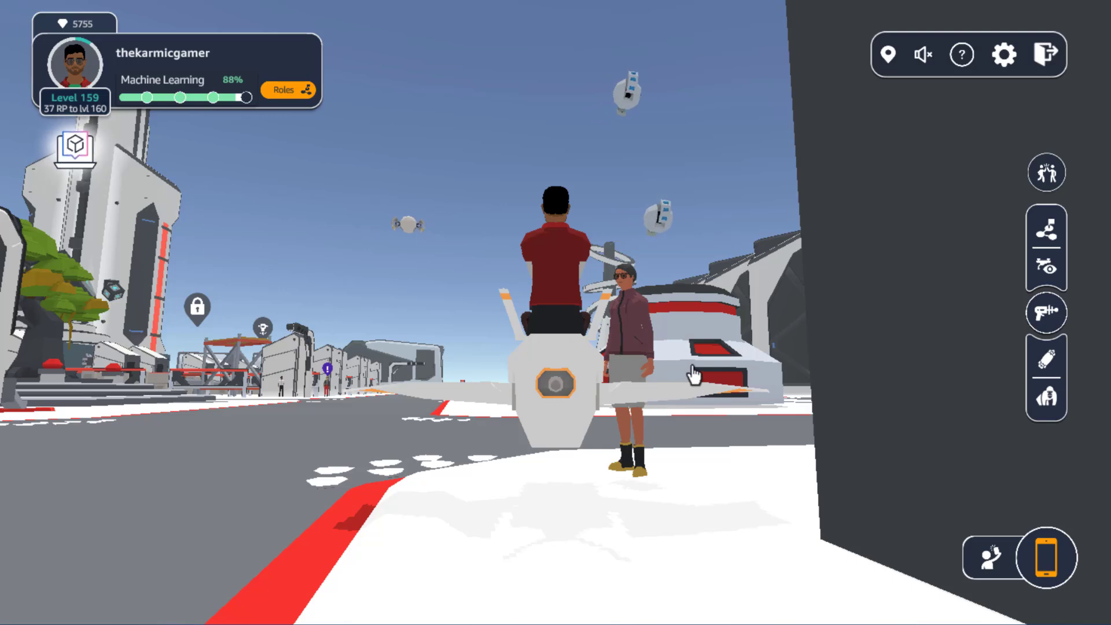
- Look and move around the city, and enter Drone Capture Mode
drag(691, 370, 520, 410)
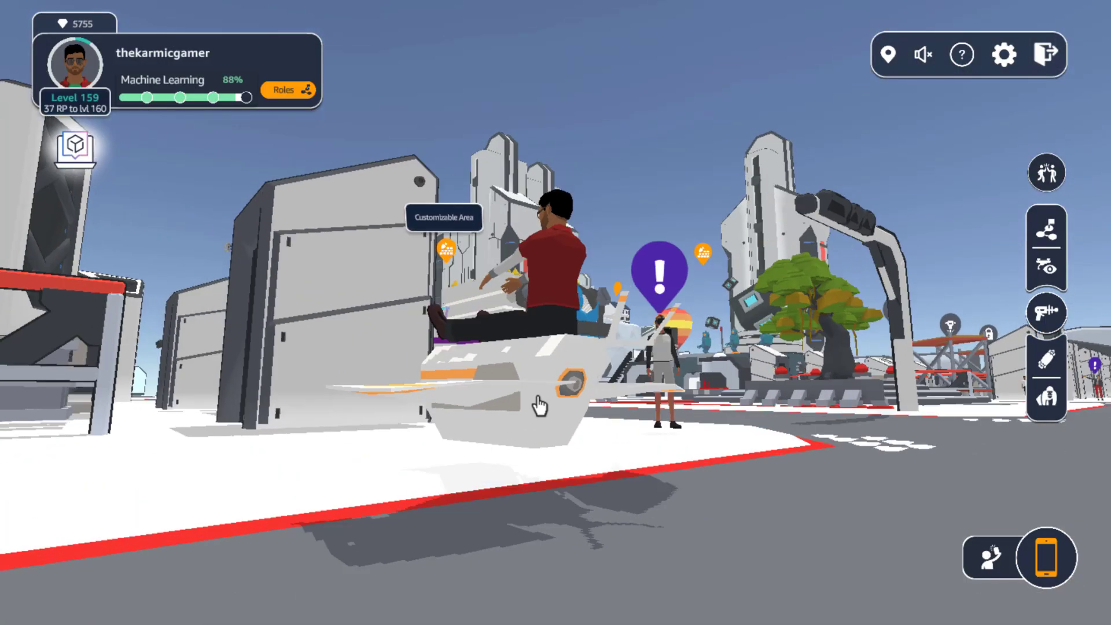
key(d)
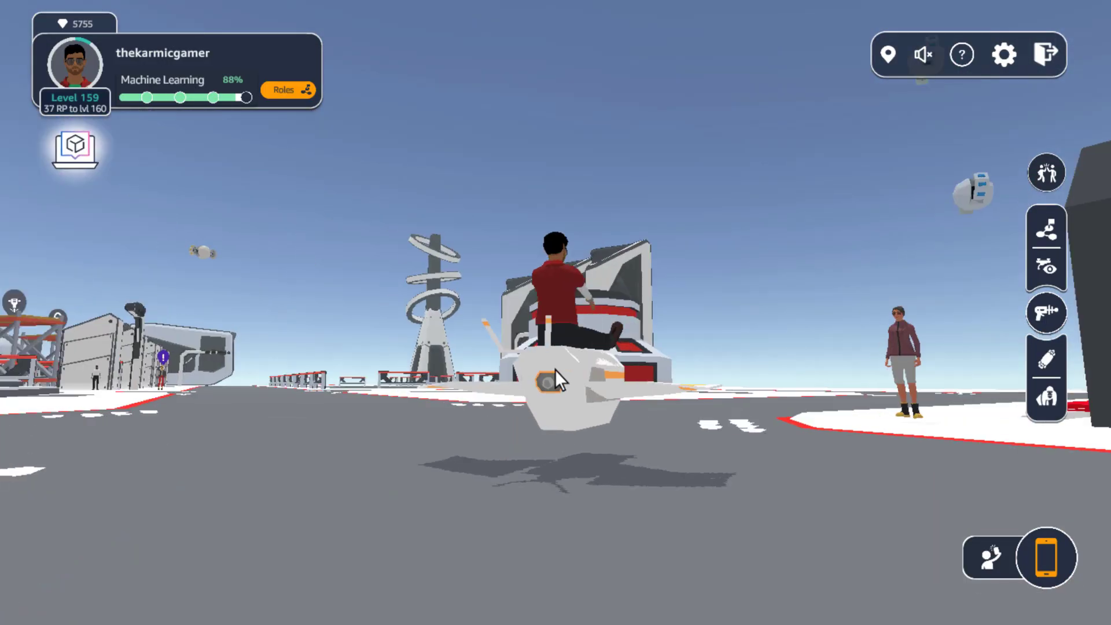
click(1041, 315)
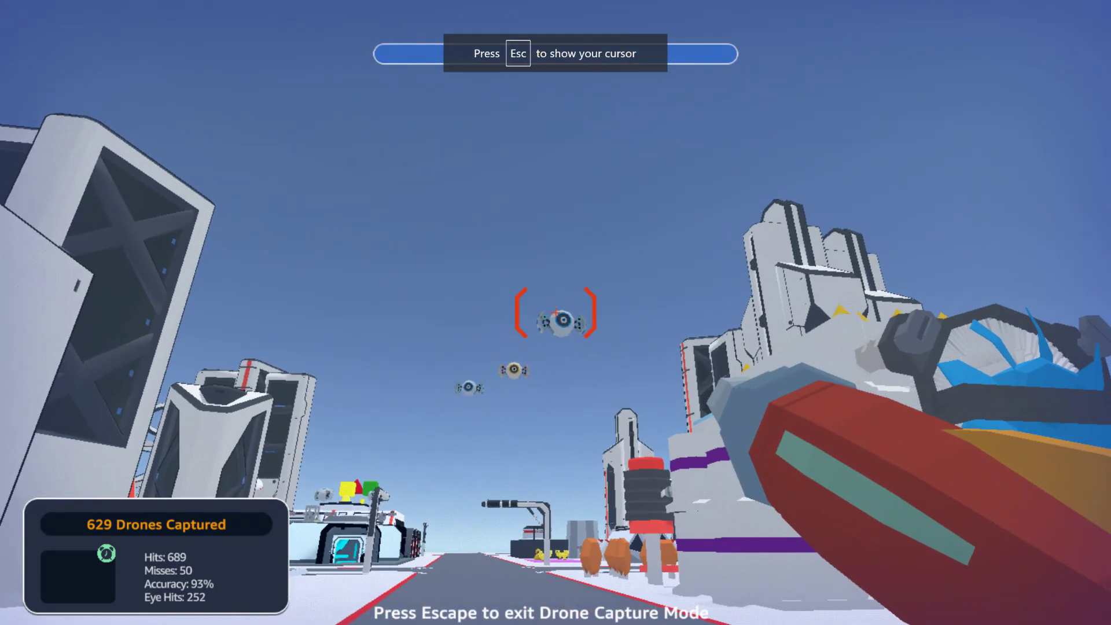
- Shoot down a drone, route to it, and submit WebVTT and TRS for the subtitle file formats question
click(555, 312)
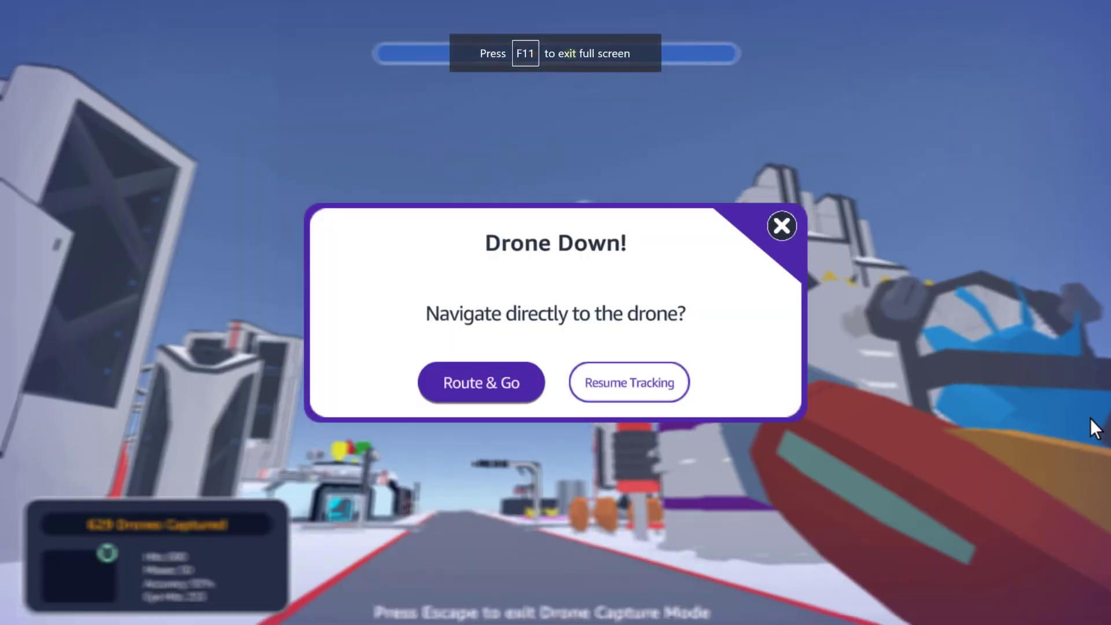
click(512, 395)
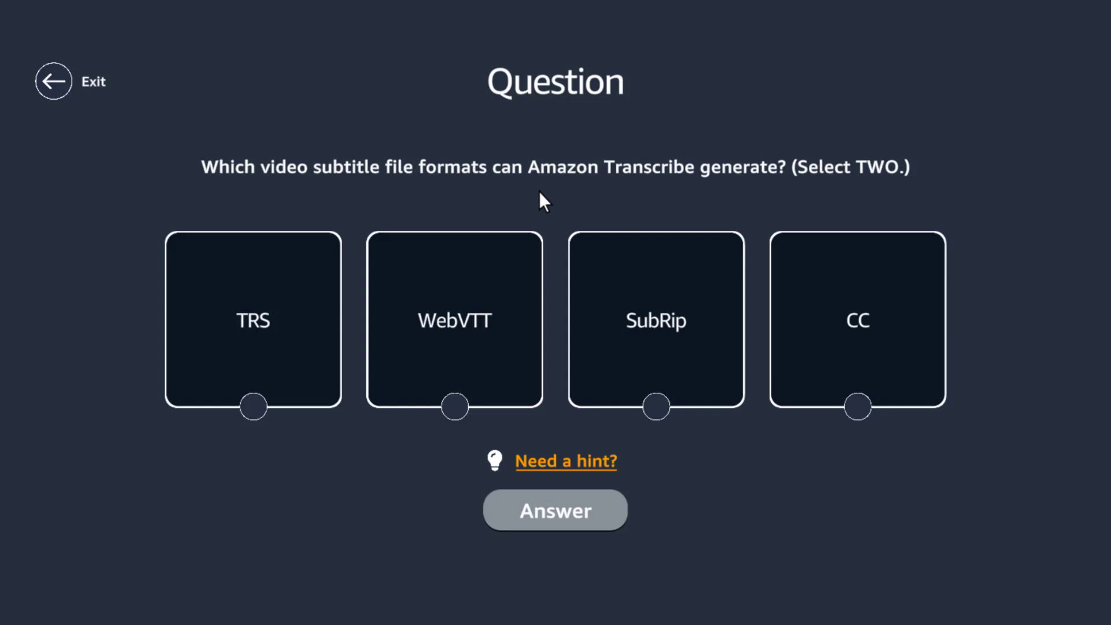
click(462, 302)
click(253, 348)
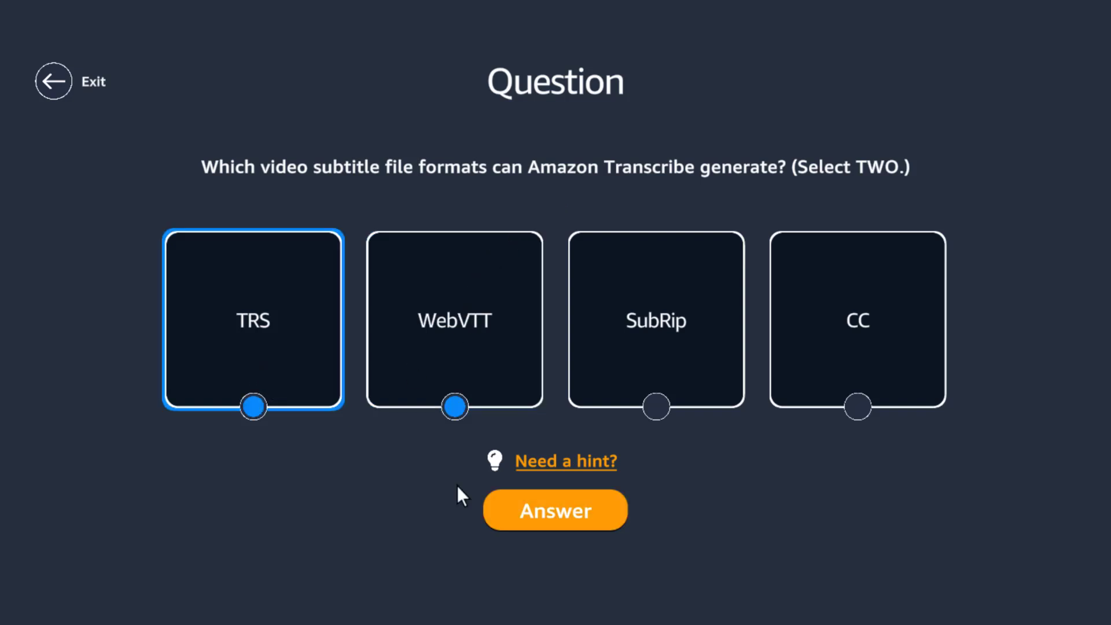
click(504, 512)
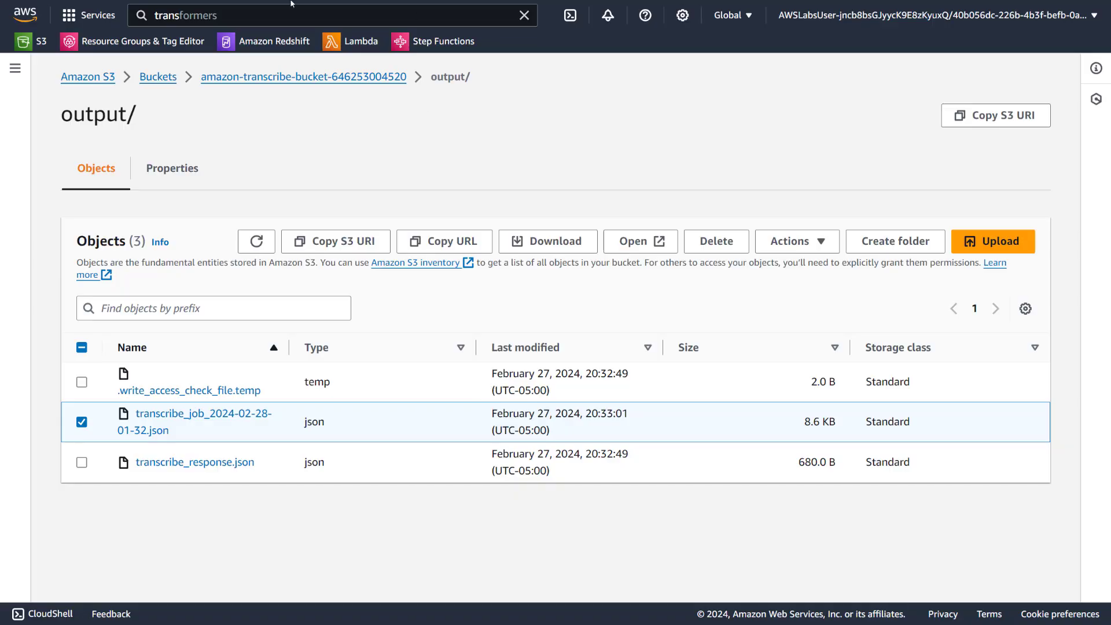
- Return to the Cloud Quest page, close the AWS console tabs beside it, and show the game in full screen
click(555, 57)
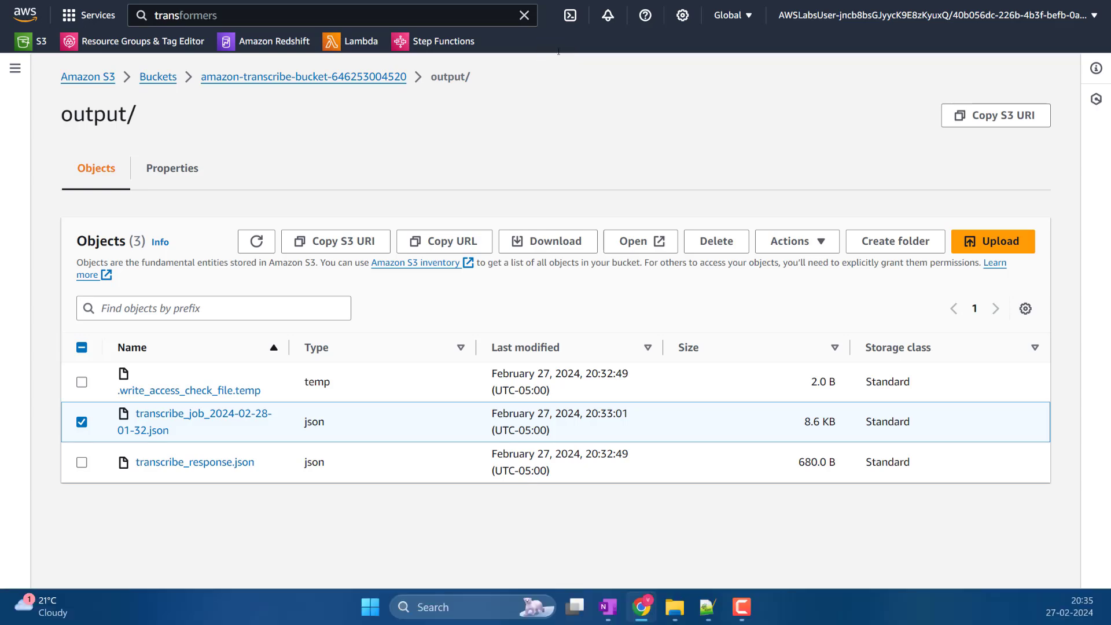
click(445, 13)
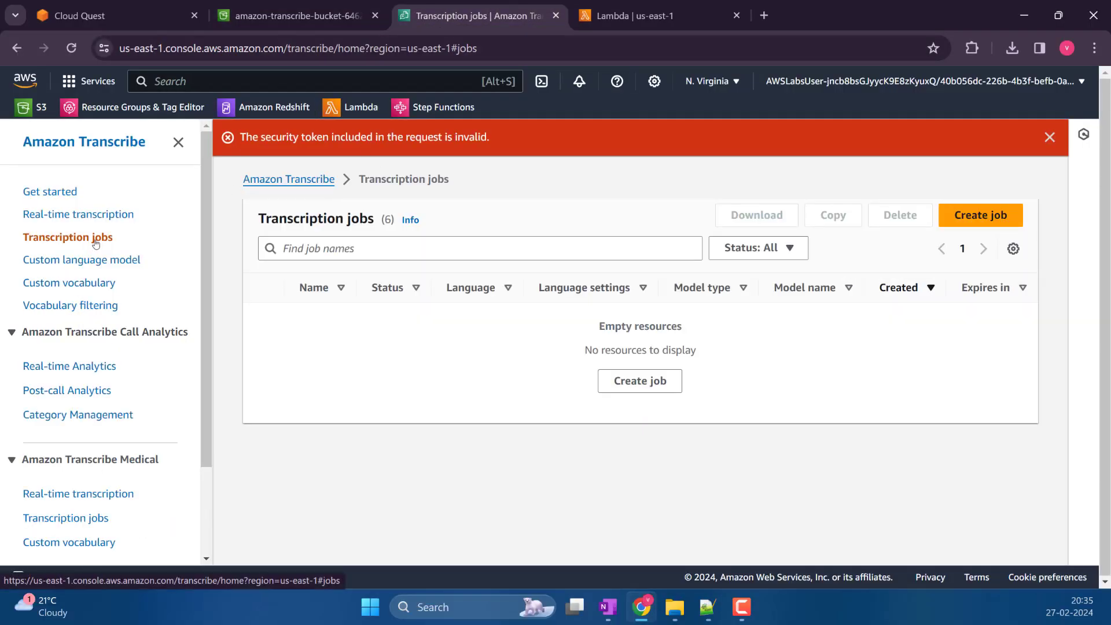
click(138, 16)
right_click(138, 18)
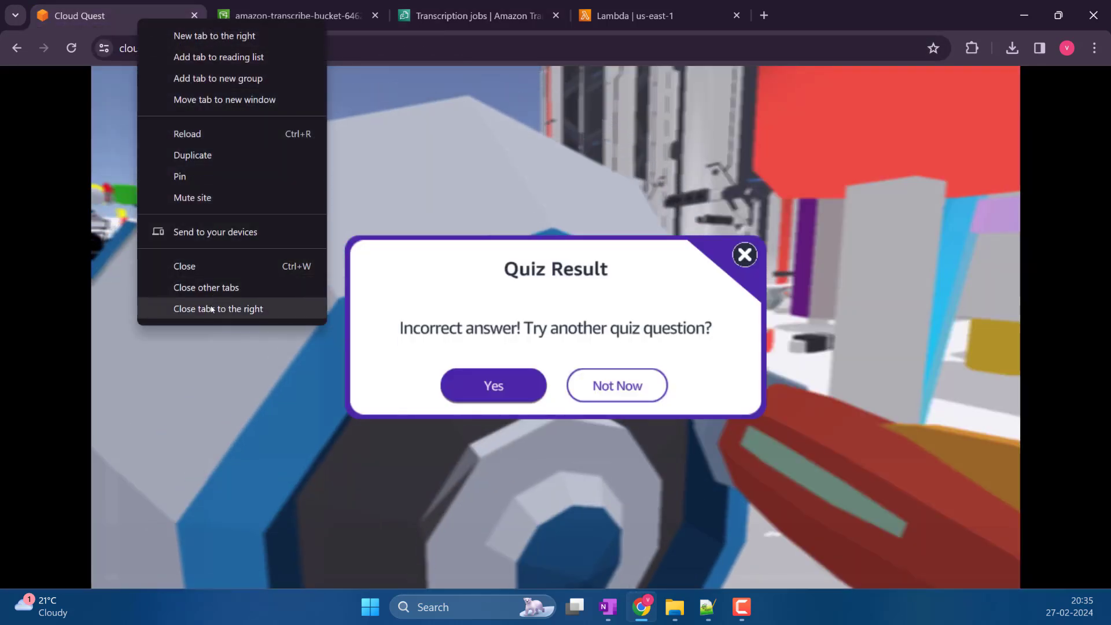
click(212, 309)
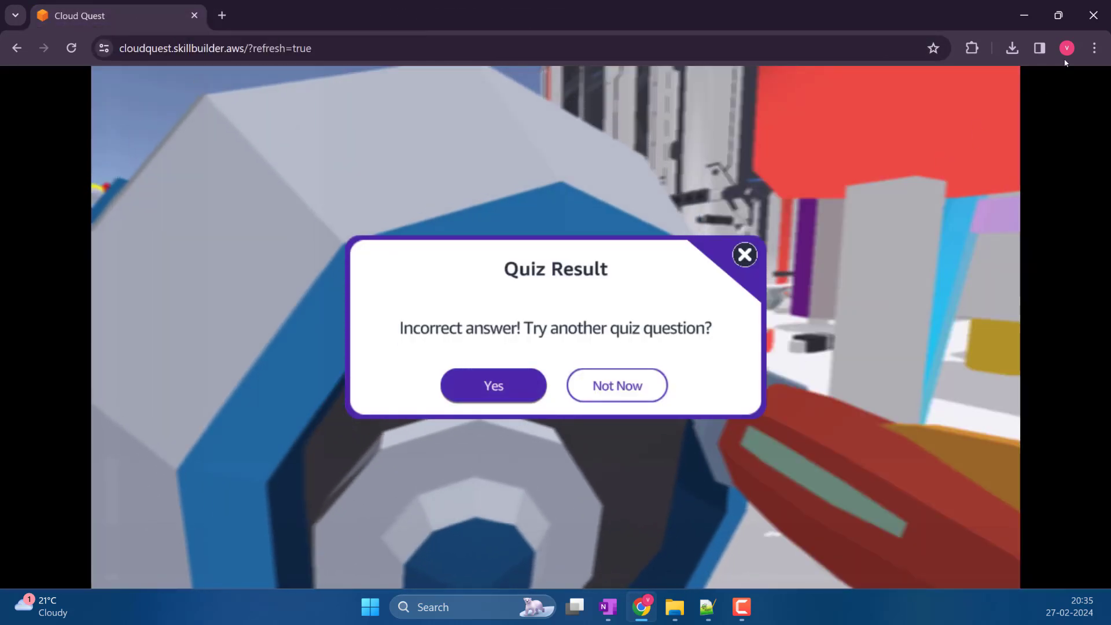
click(1094, 48)
click(1090, 342)
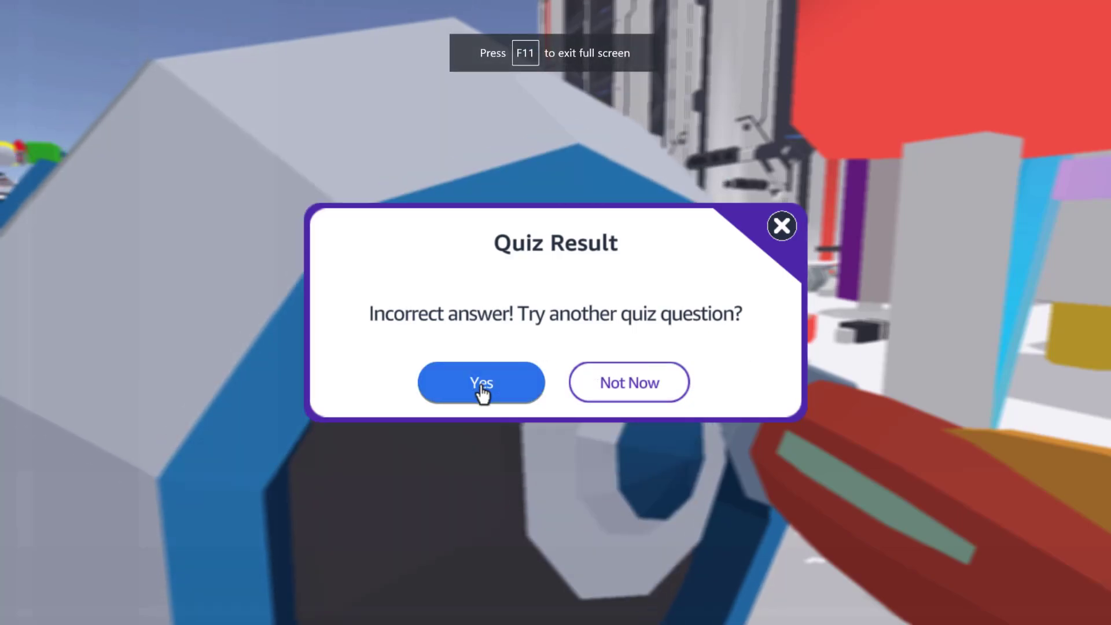
- Take another quiz question, submit "Analyze call center customer conversations." as the Amazon Transcribe use case, and dismiss the result
click(481, 385)
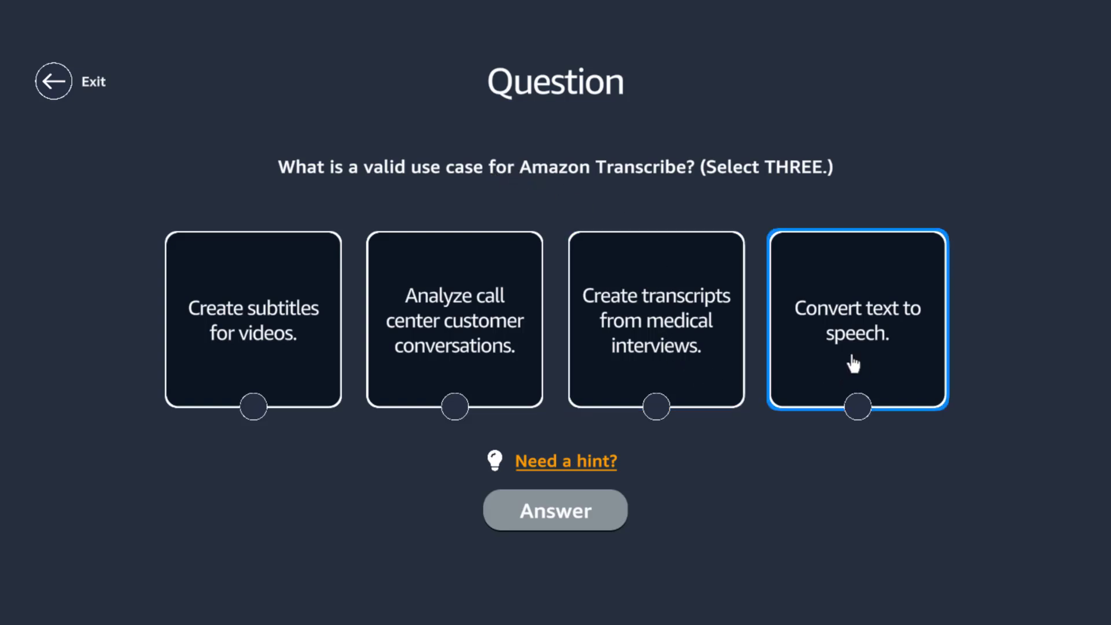
click(454, 335)
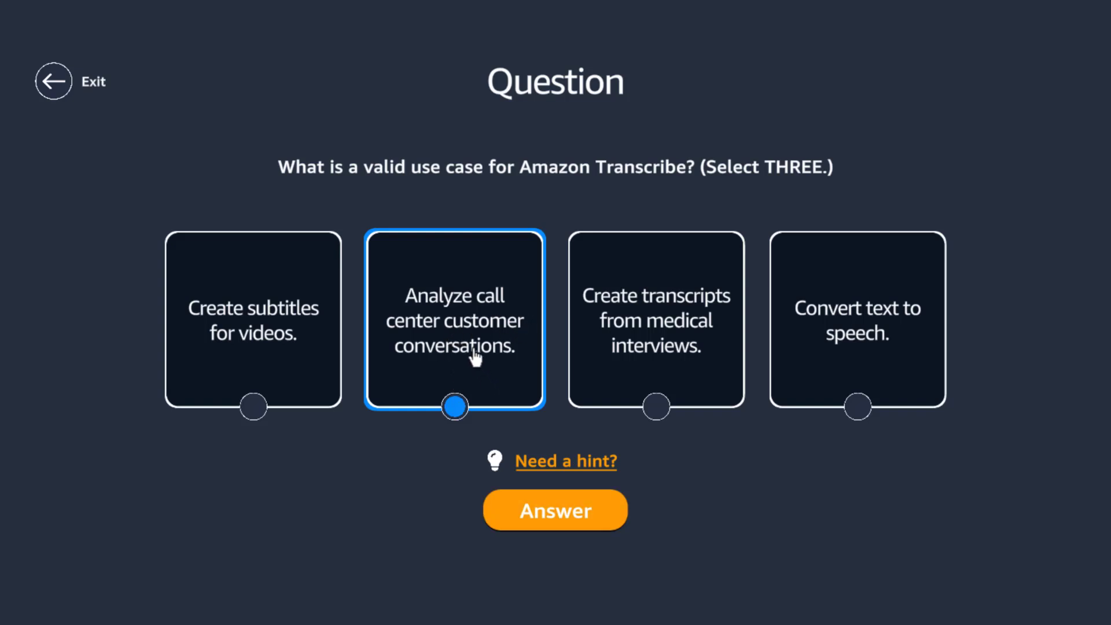
click(555, 521)
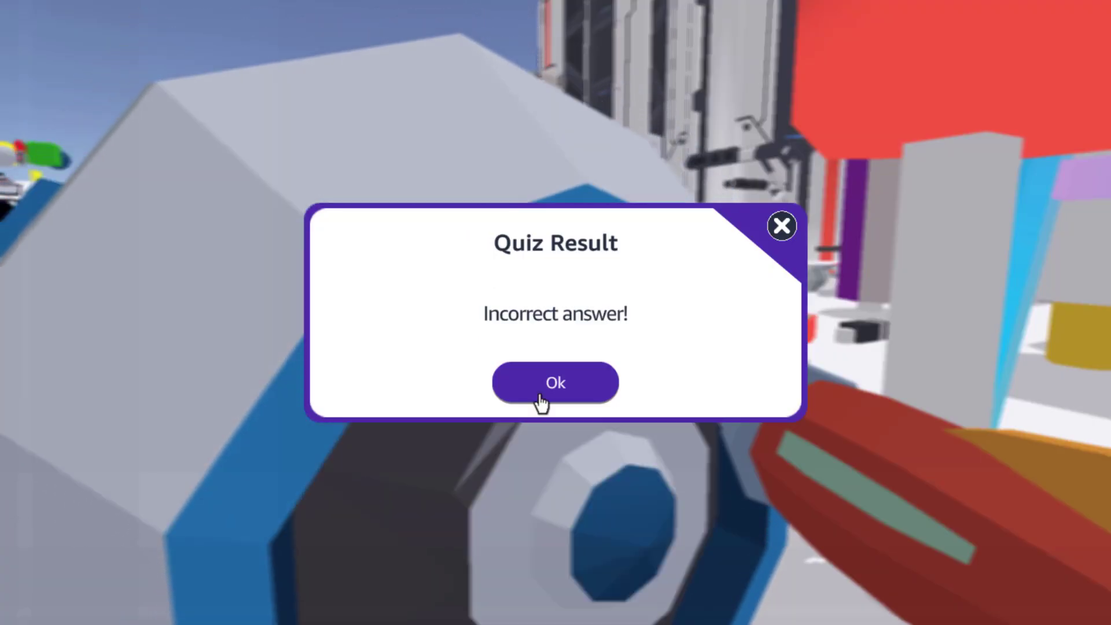
click(550, 386)
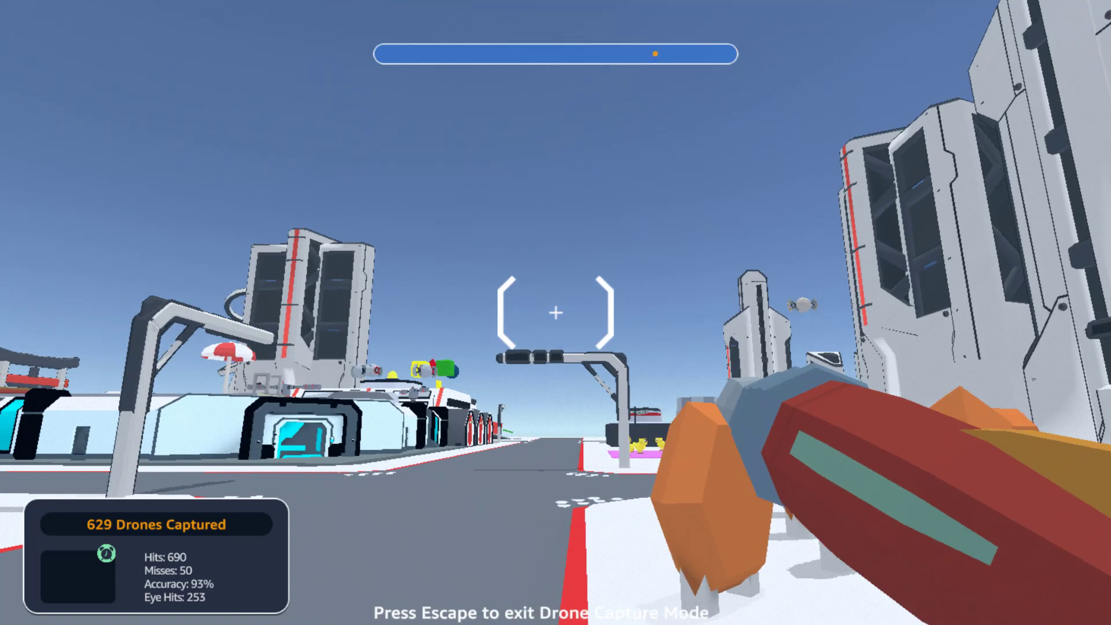
- Move through the city, shoot down another drone, and route directly to it
key(w)
key(a)
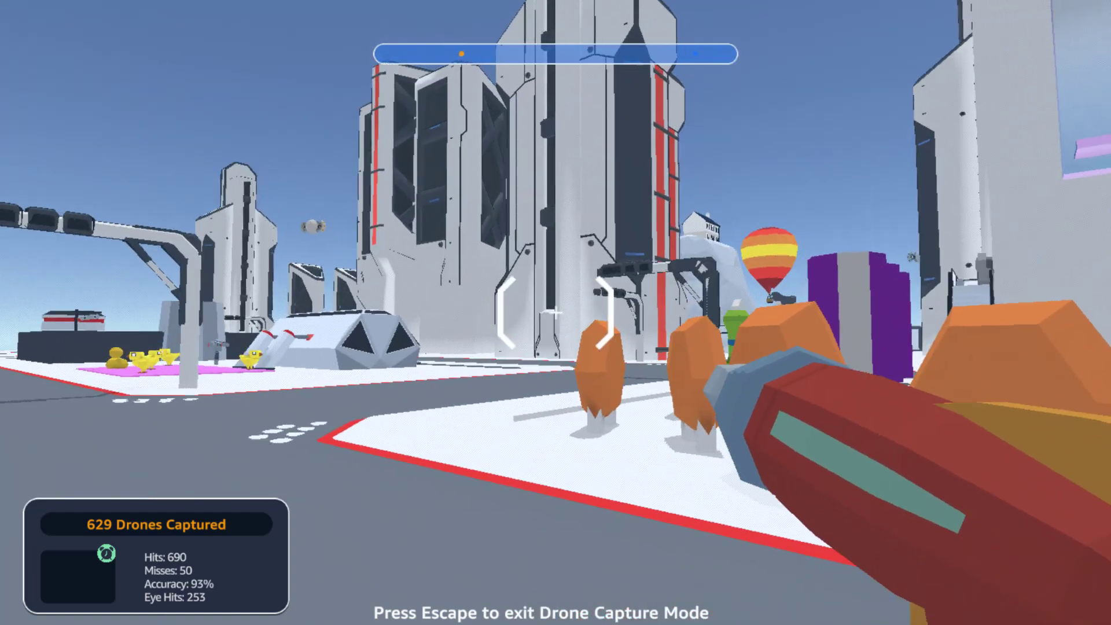
key(a)
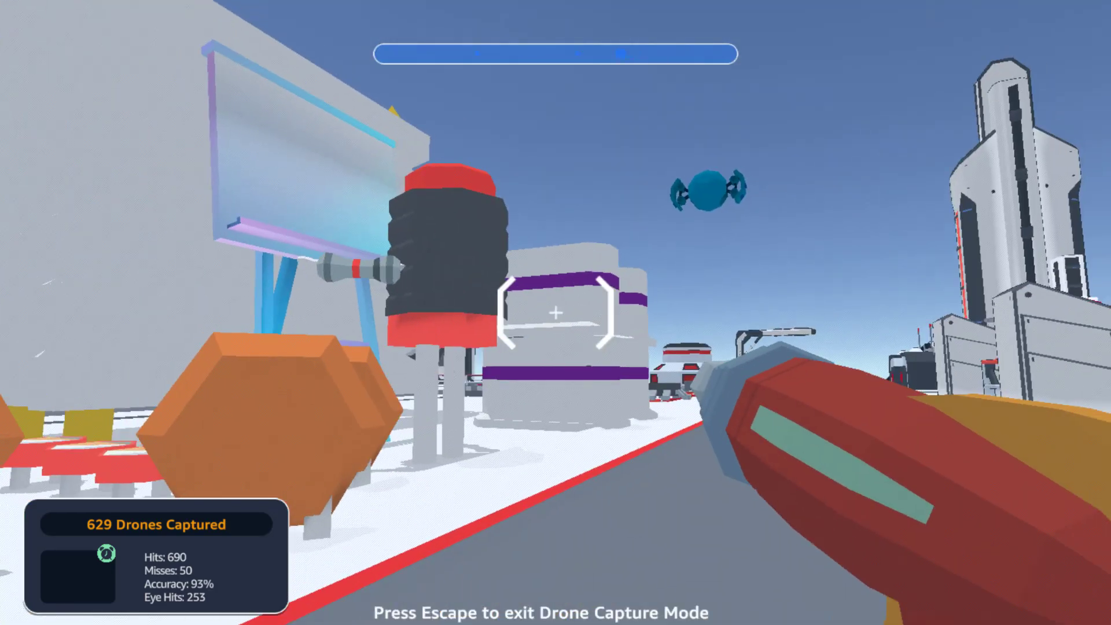
key(a)
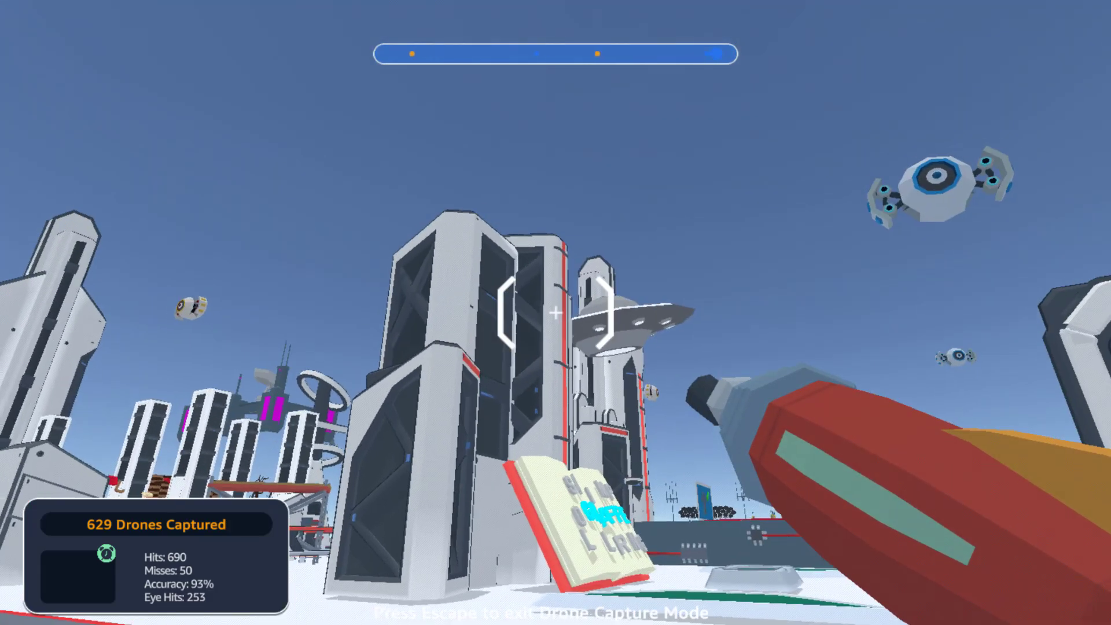
click(556, 313)
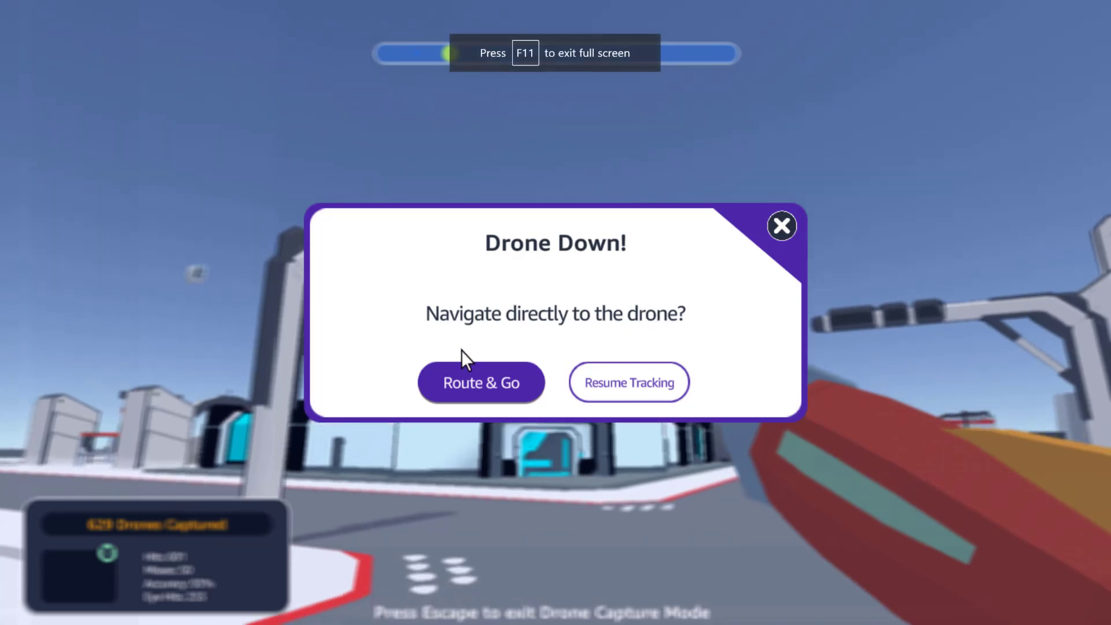
click(458, 380)
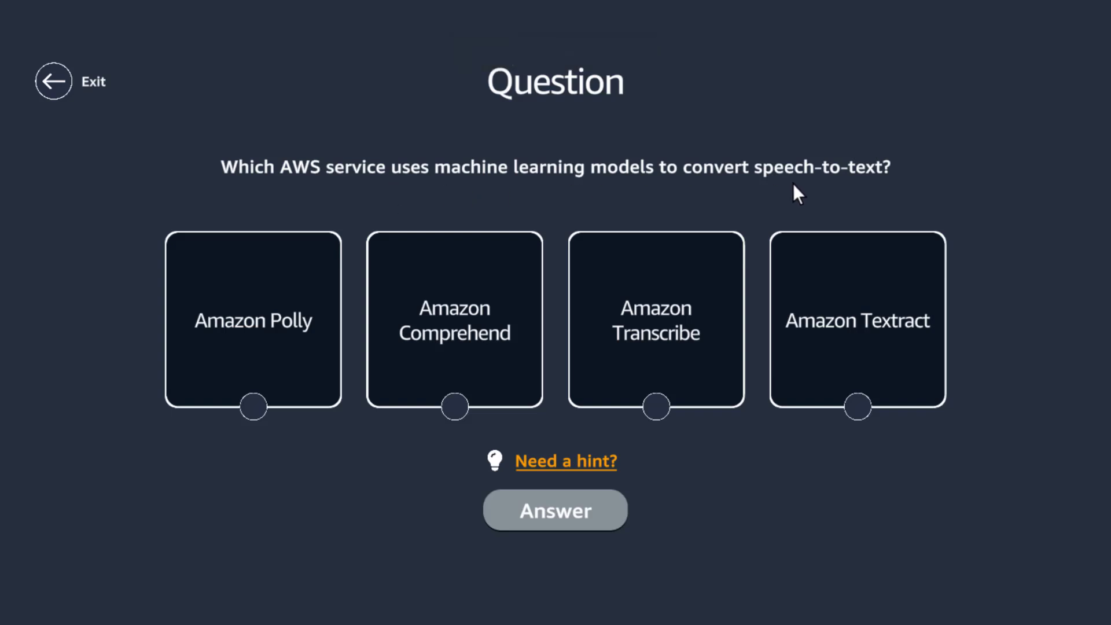
- Answer the machine learning speech-to-text service question with Amazon Transcribe and collect the reward
click(656, 346)
click(559, 514)
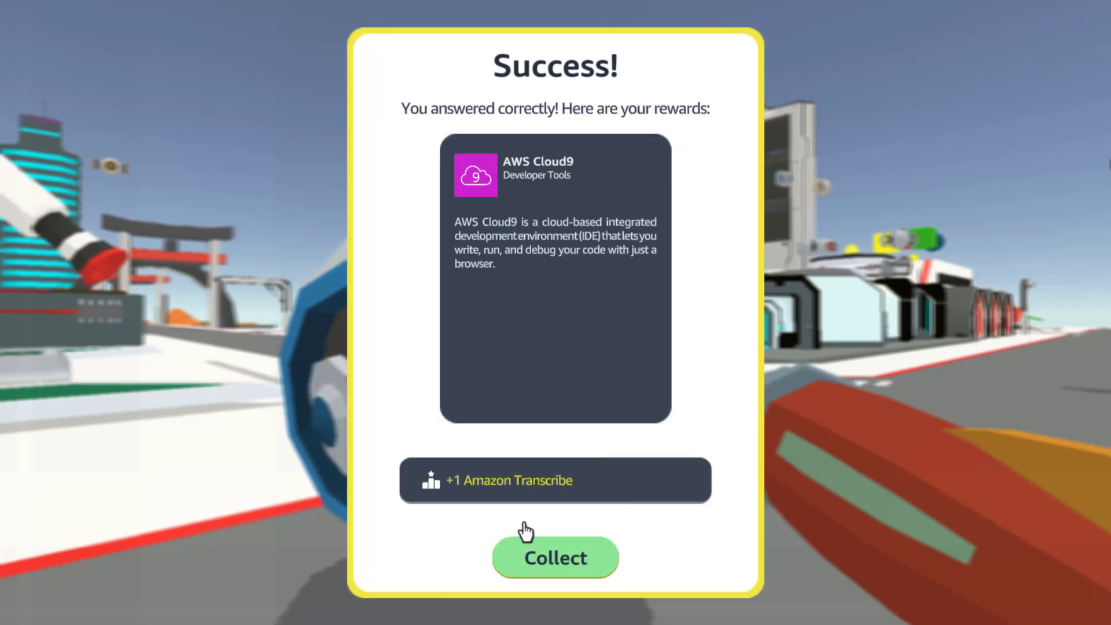
click(528, 538)
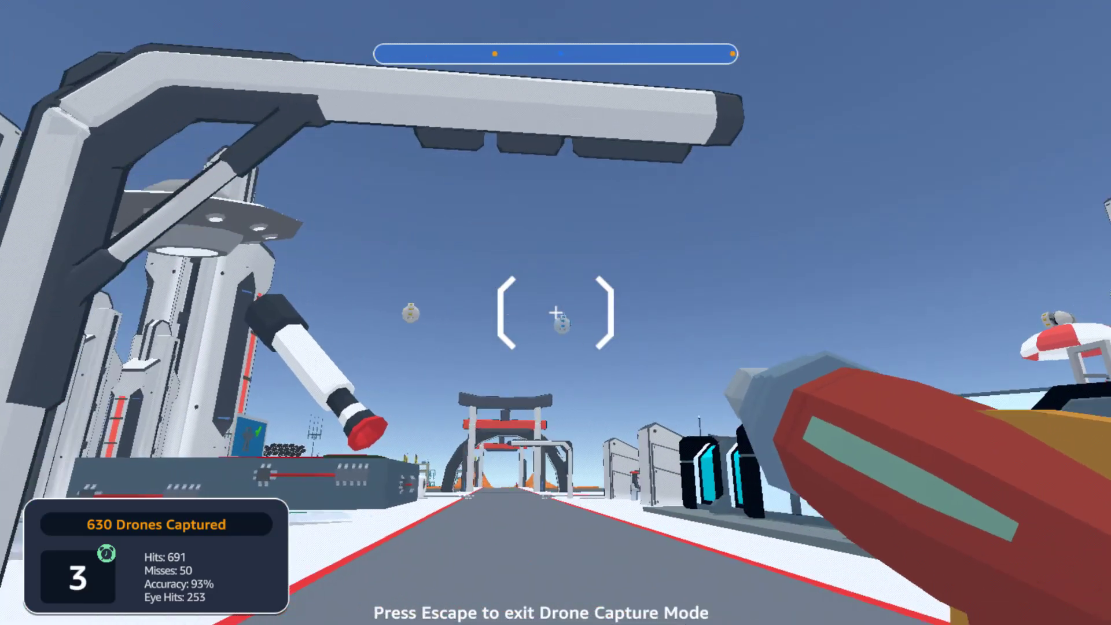
- Capture another drone by answering True to Amazon Transcribe extracting text from audio and video files, and collect the reward
click(555, 312)
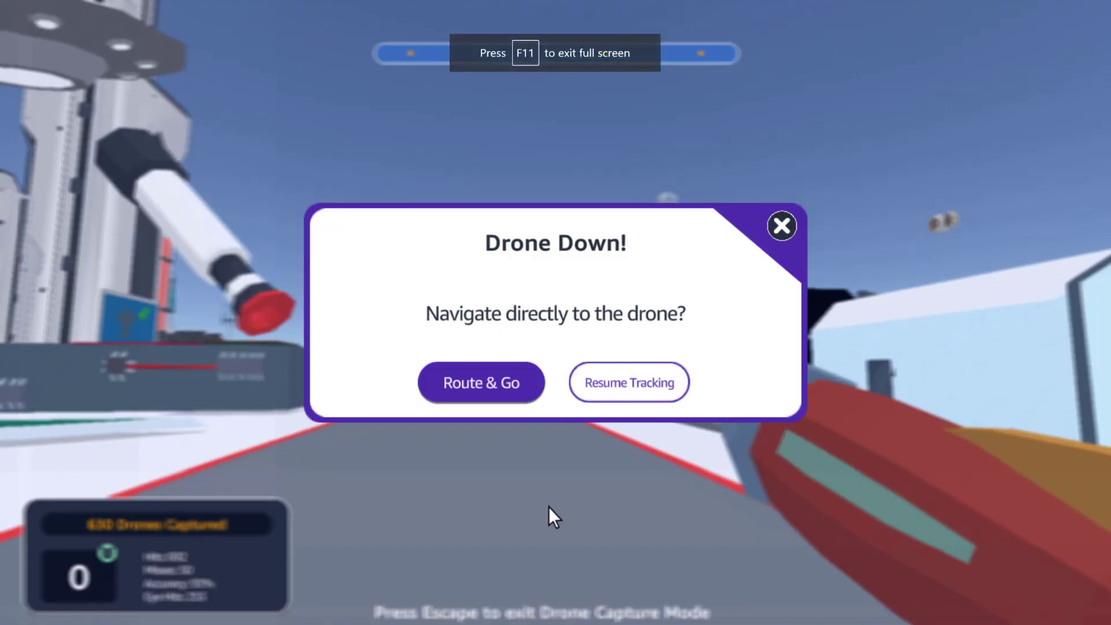
click(505, 373)
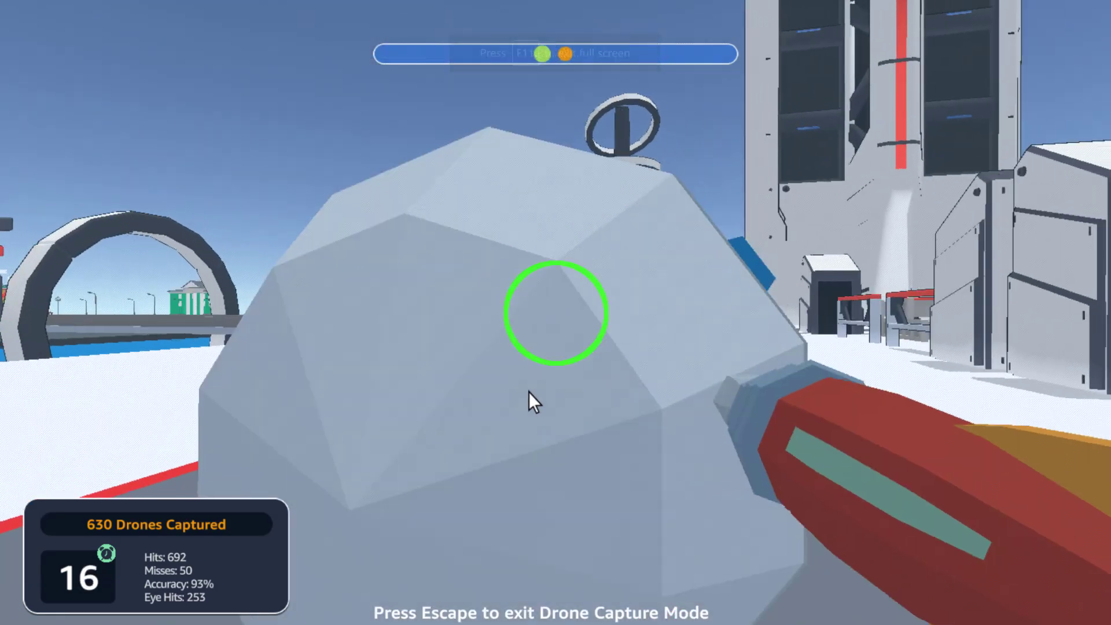
click(529, 392)
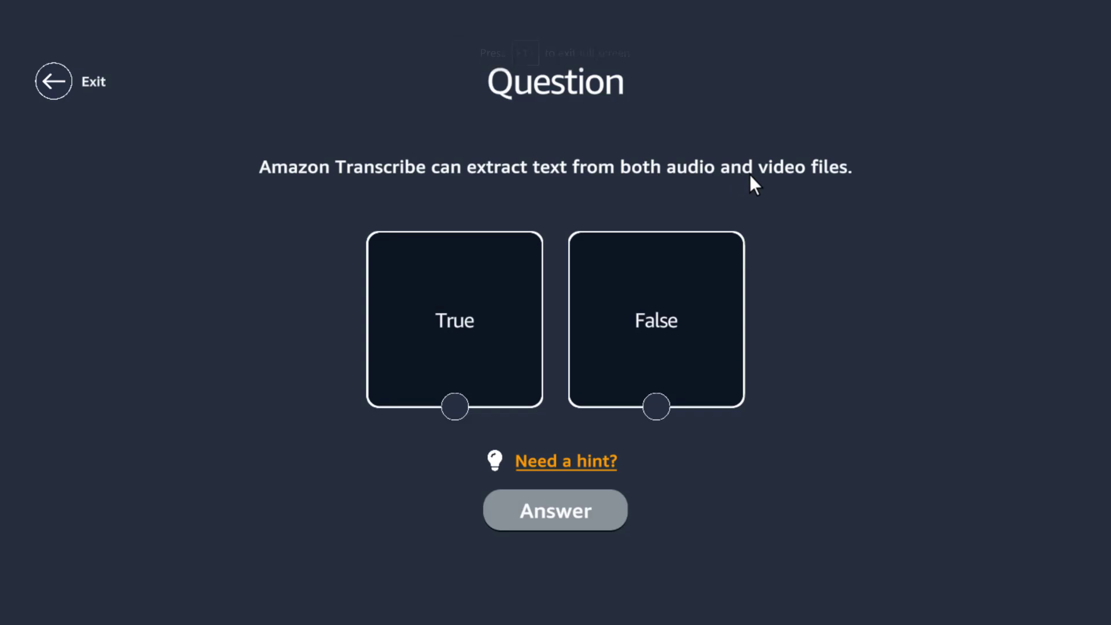
click(489, 310)
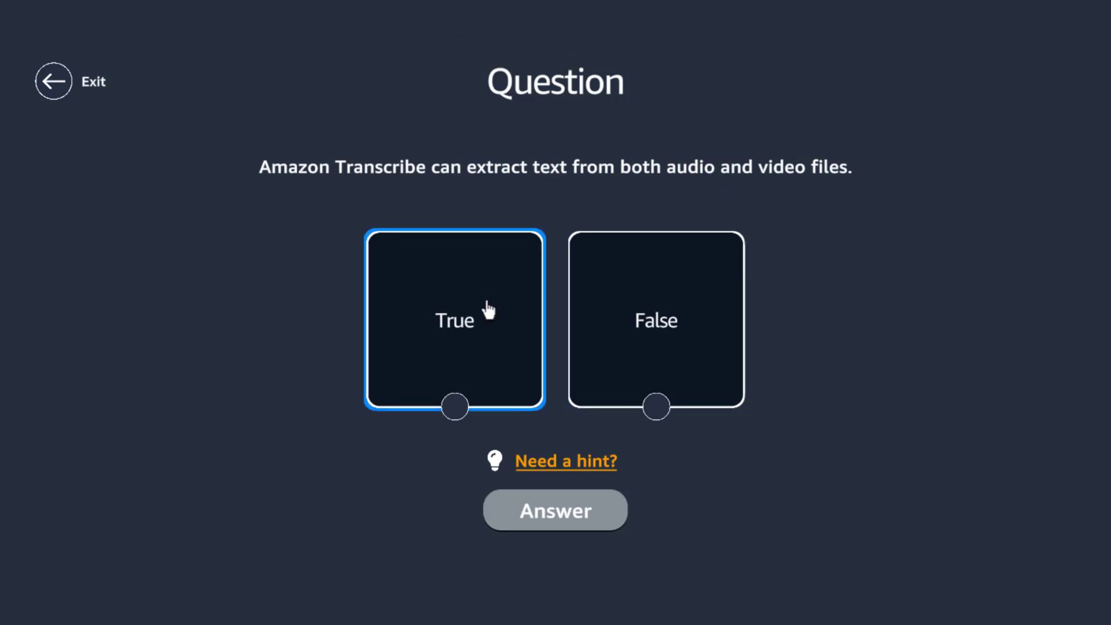
click(490, 309)
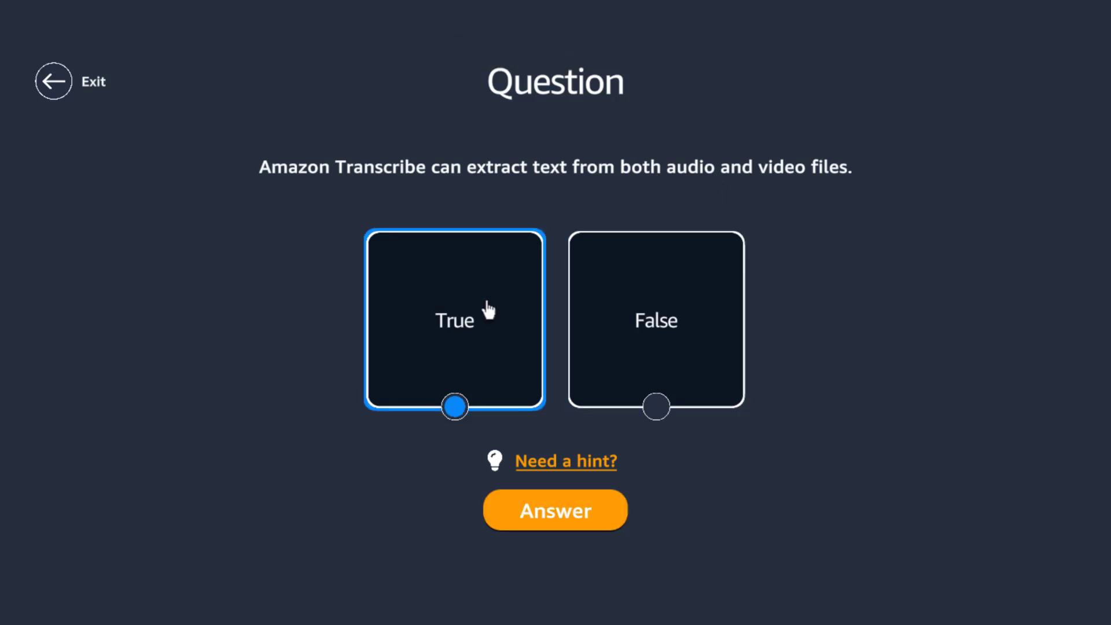
click(503, 515)
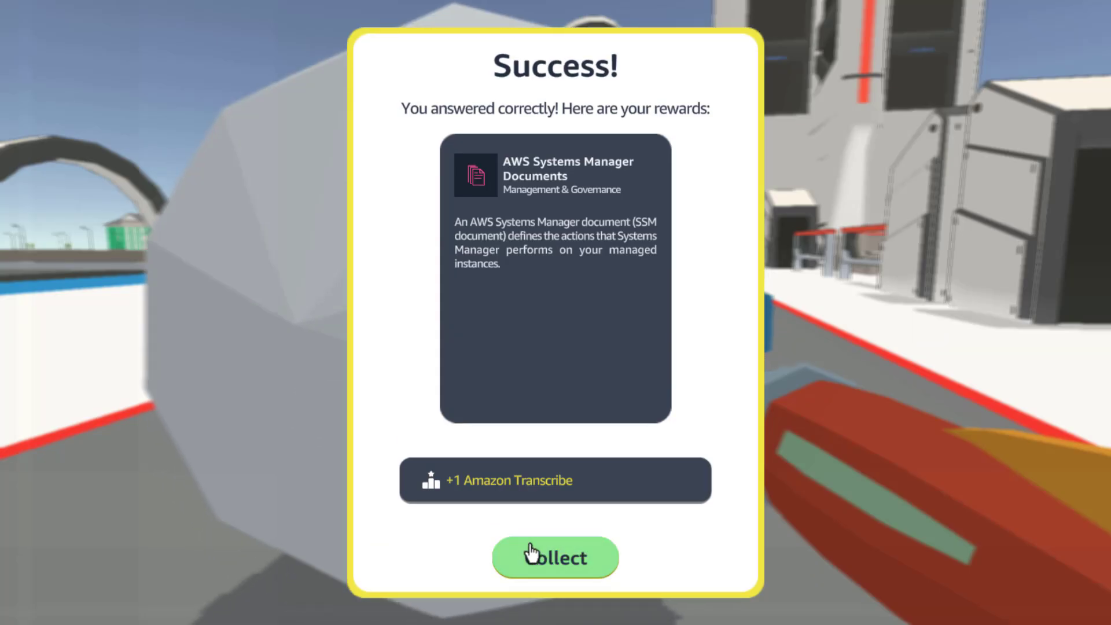
click(531, 554)
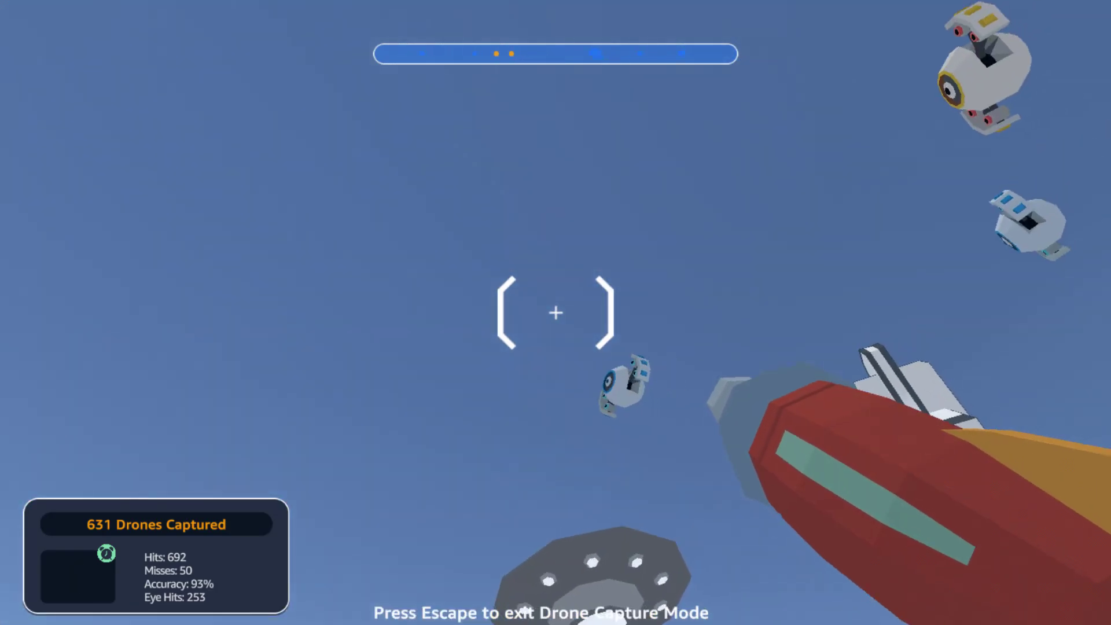
- Shoot down the next drone, route to it, and select GetJobStatus for the transcription job status API question
click(555, 313)
click(556, 312)
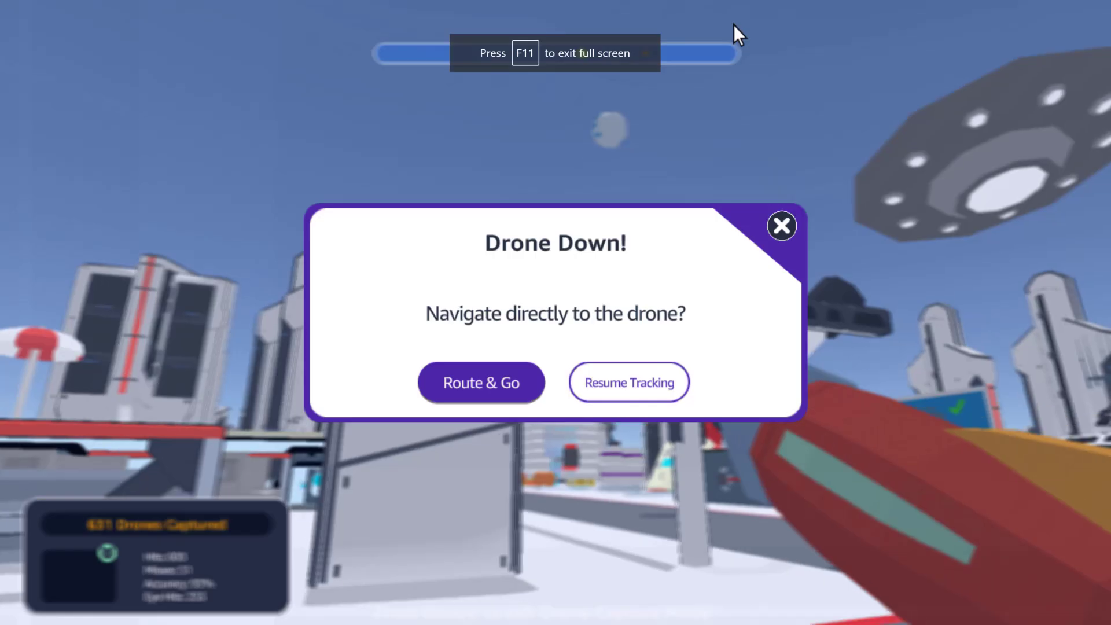
click(479, 389)
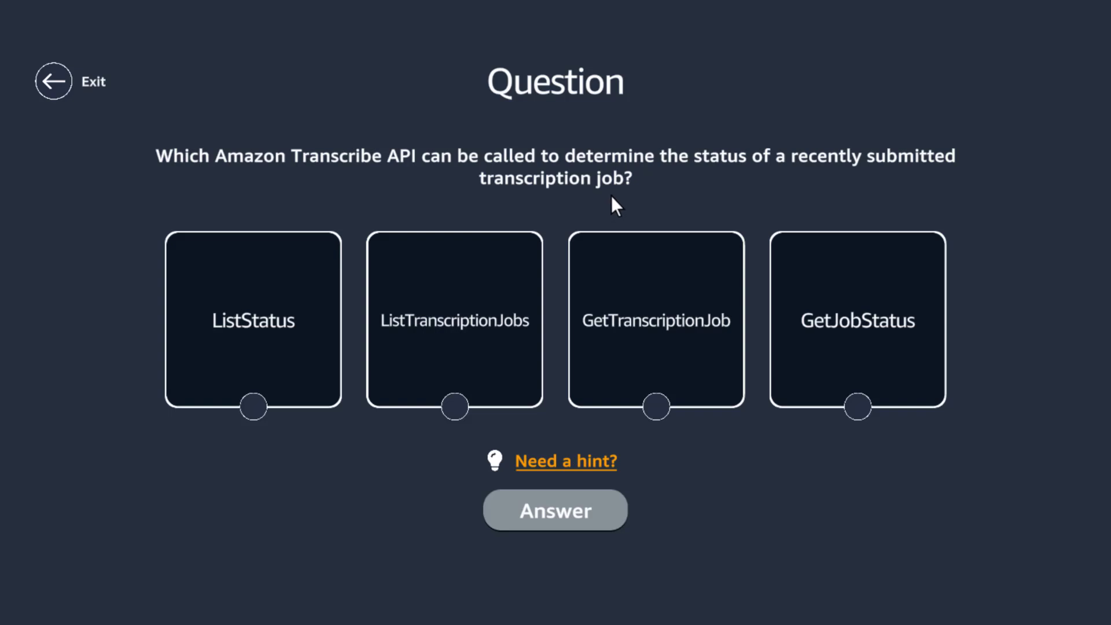
click(883, 334)
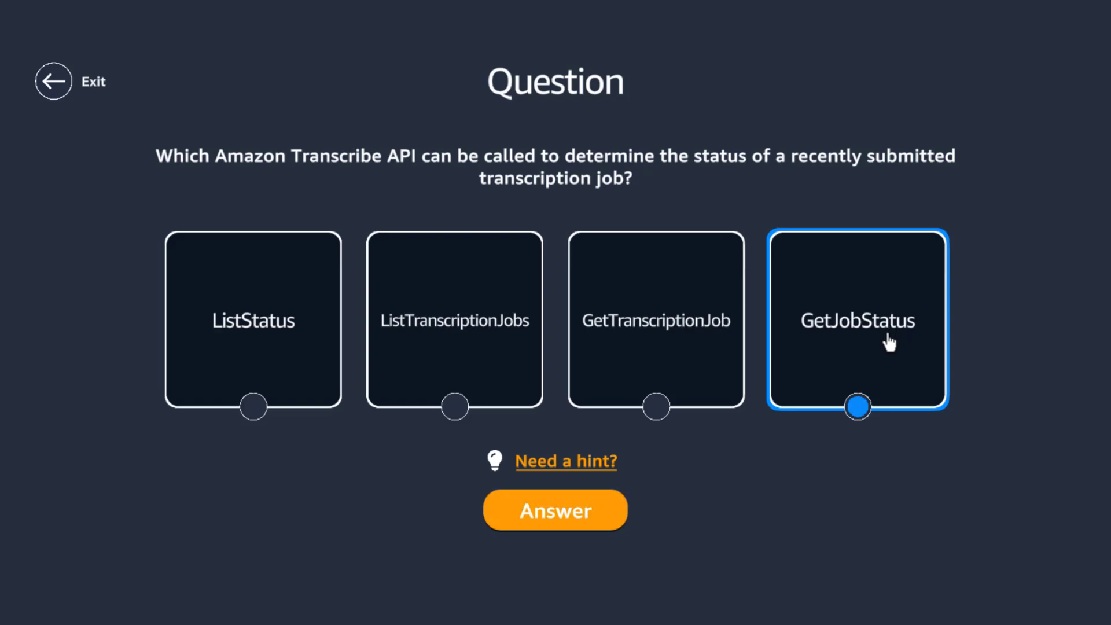
- Open the question's hint and examine the supported Amazon Transcribe actions for the API that returns a transcription job's status
click(587, 460)
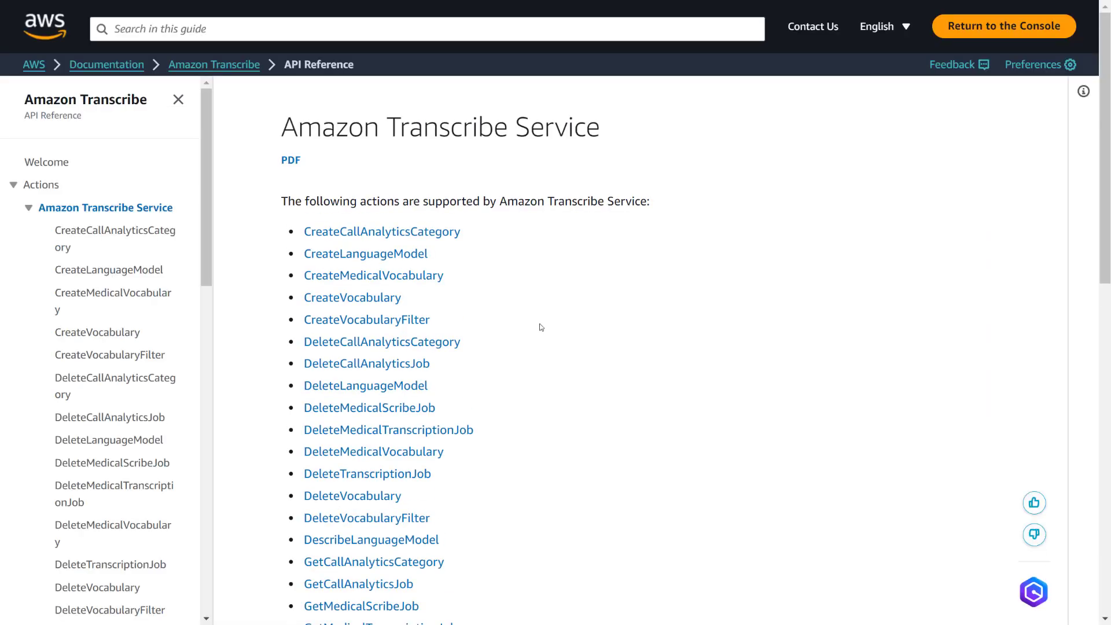
scroll(542, 327, down, 8)
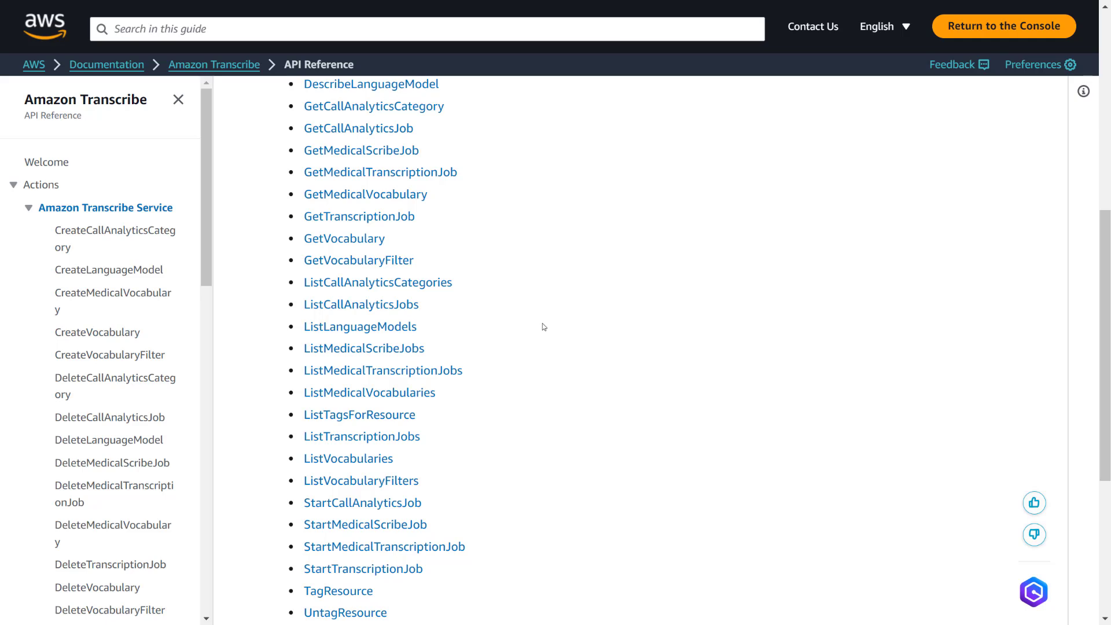
scroll(545, 328, up, 3)
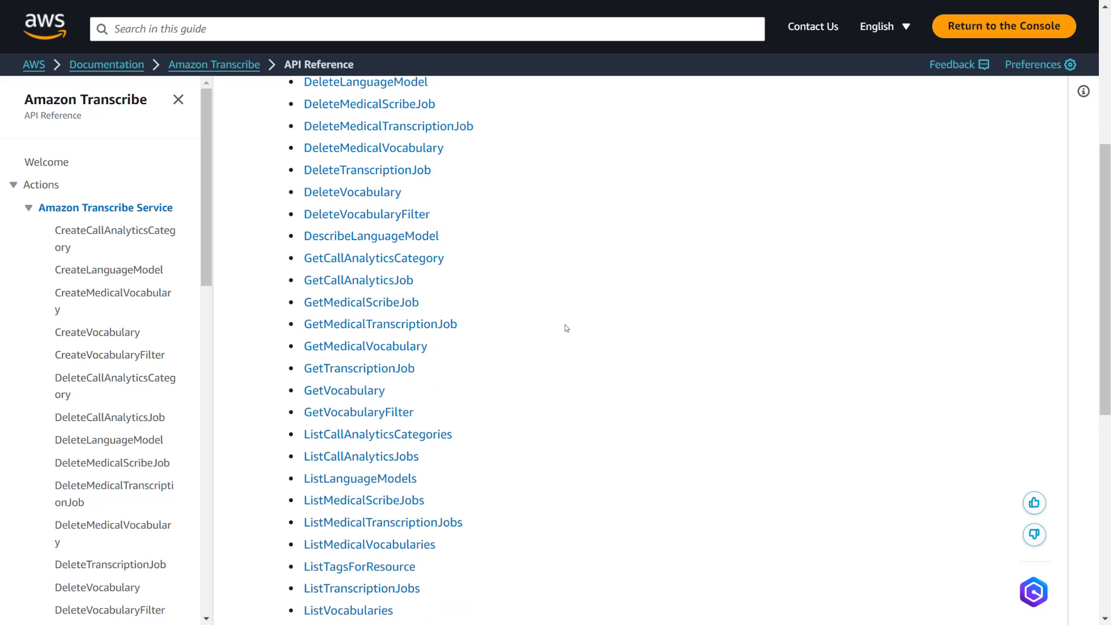
scroll(534, 322, down, 8)
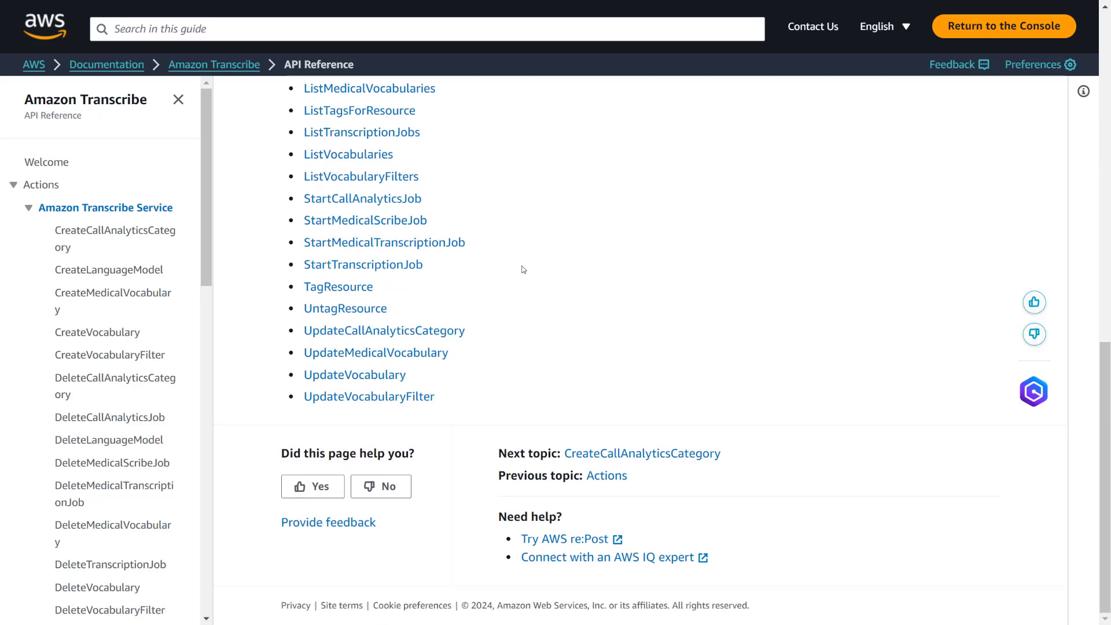
scroll(524, 270, up, 3)
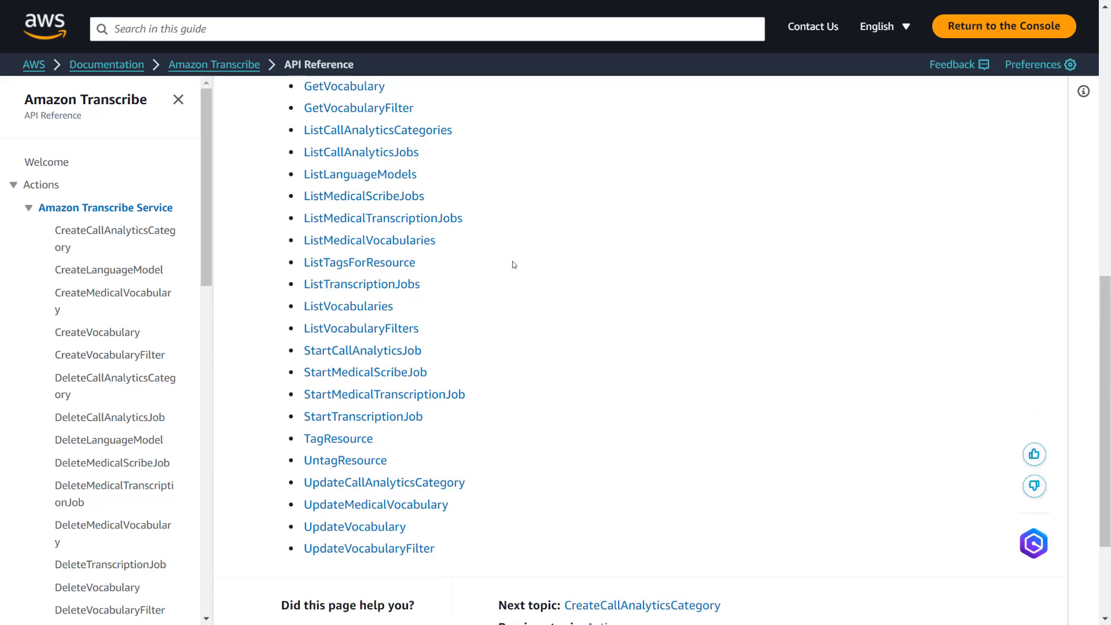
scroll(513, 265, up, 3)
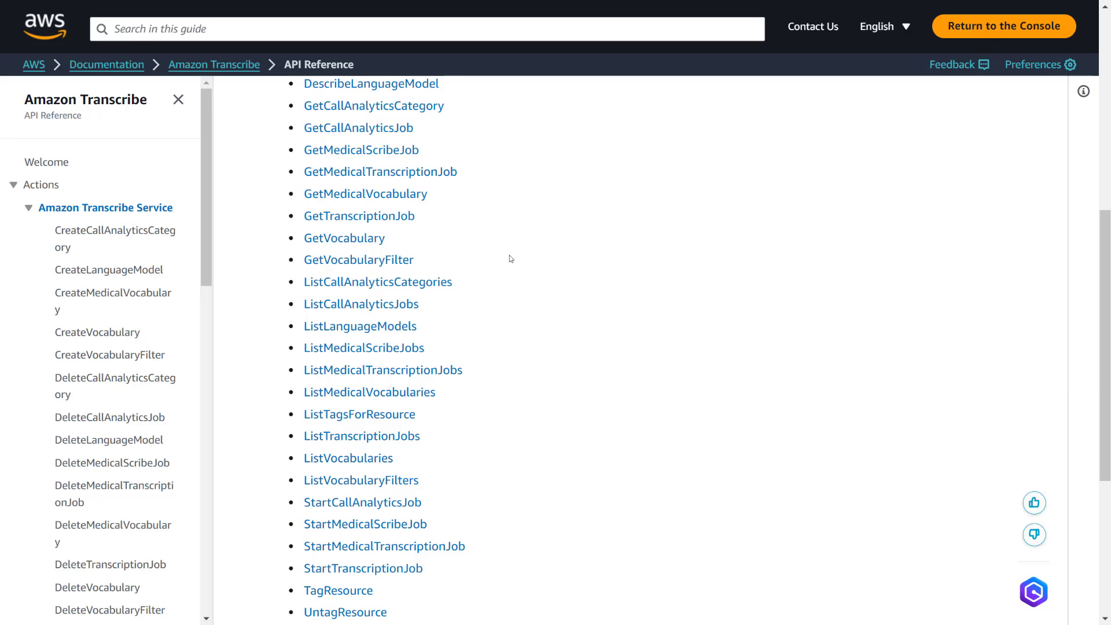
scroll(520, 252, up, 9)
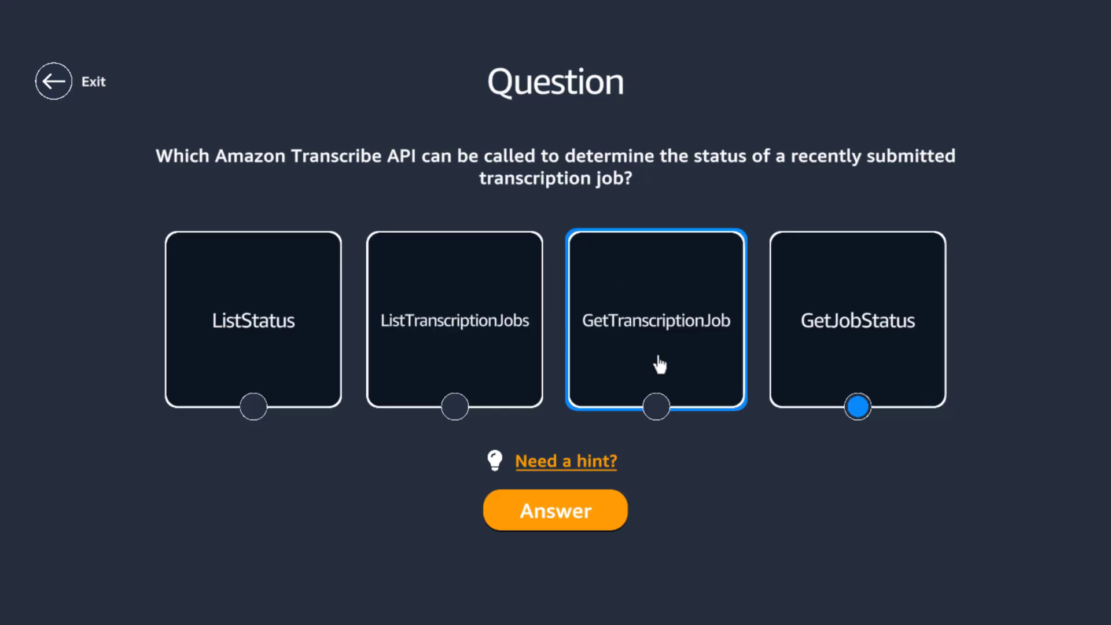
- Change the answer to GetTranscriptionJob for the transcription job status question, submit it, and collect the reward
click(660, 362)
click(619, 509)
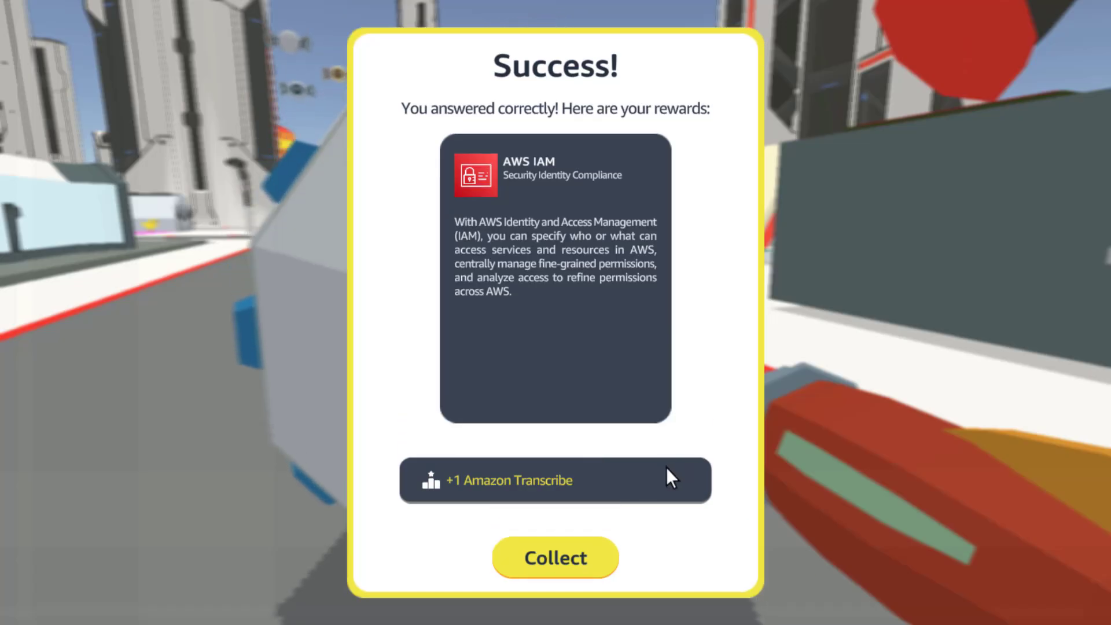
click(533, 555)
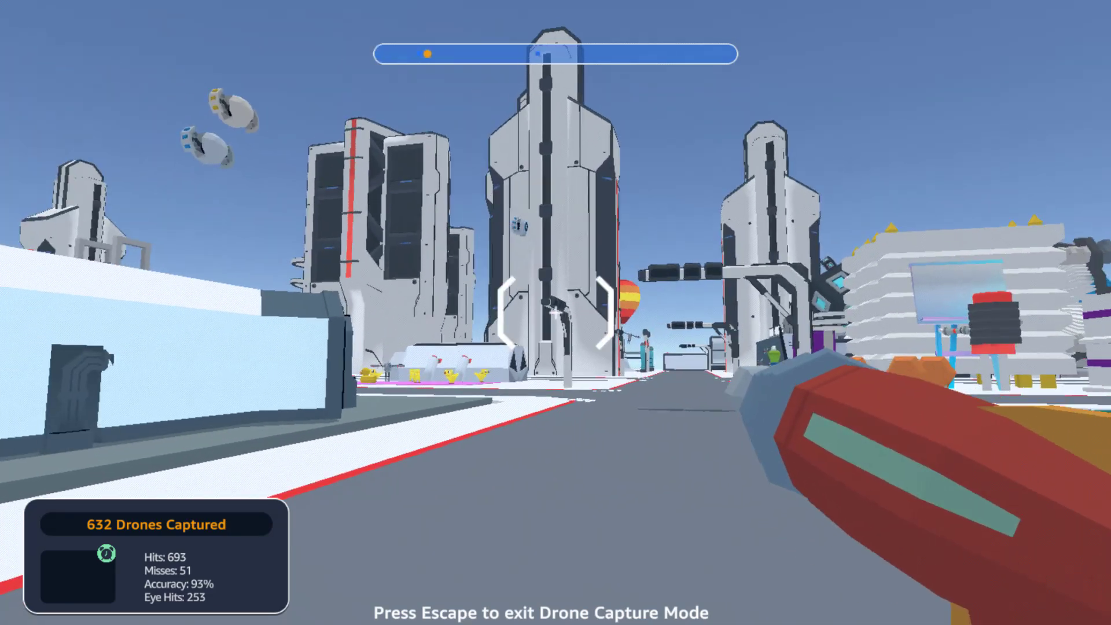
- Move along the city street in Drone Capture Mode towards the next drone
key(w)
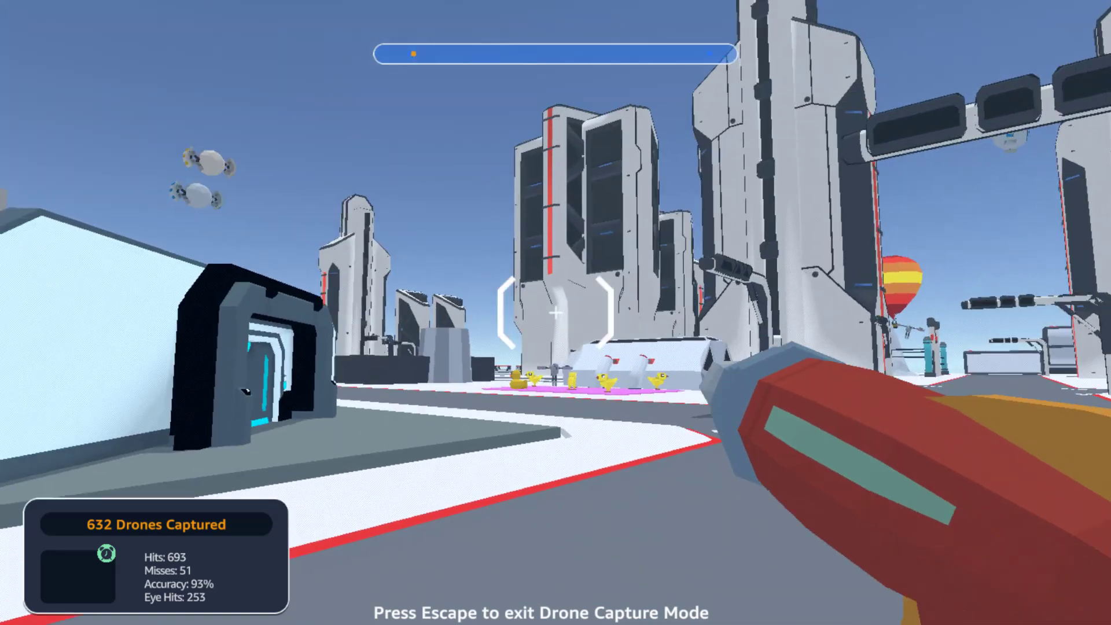
key(w)
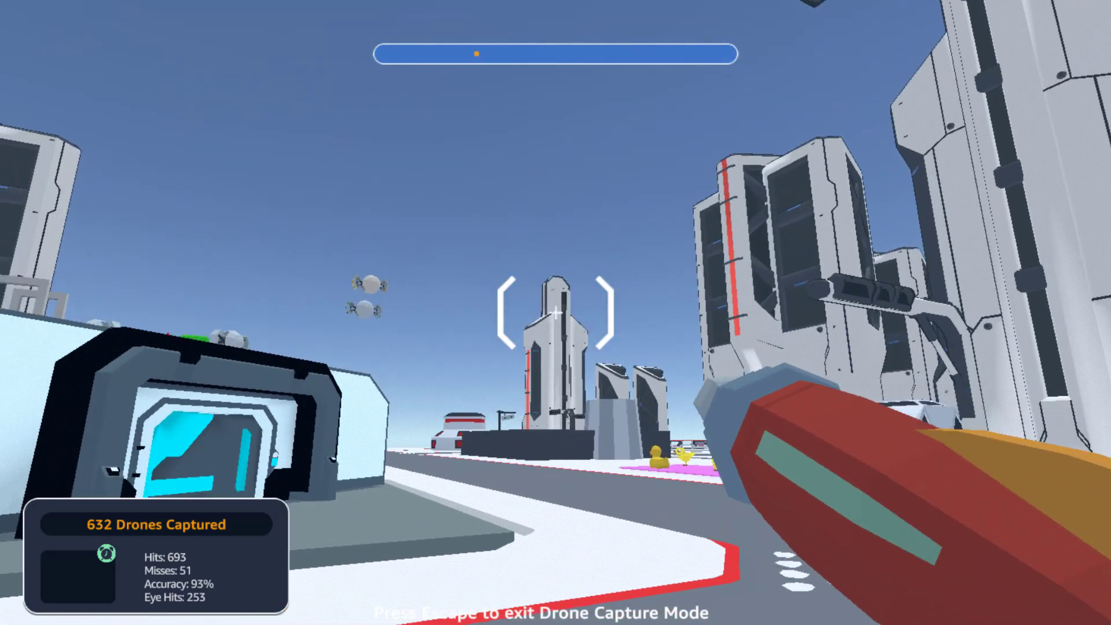
key(w)
key(F11)
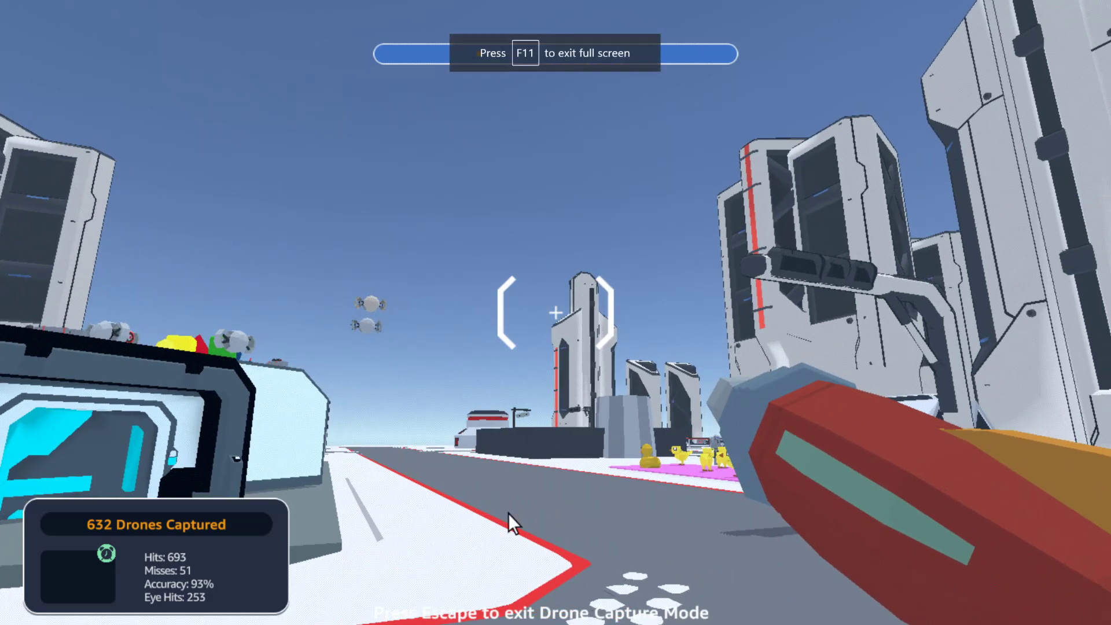